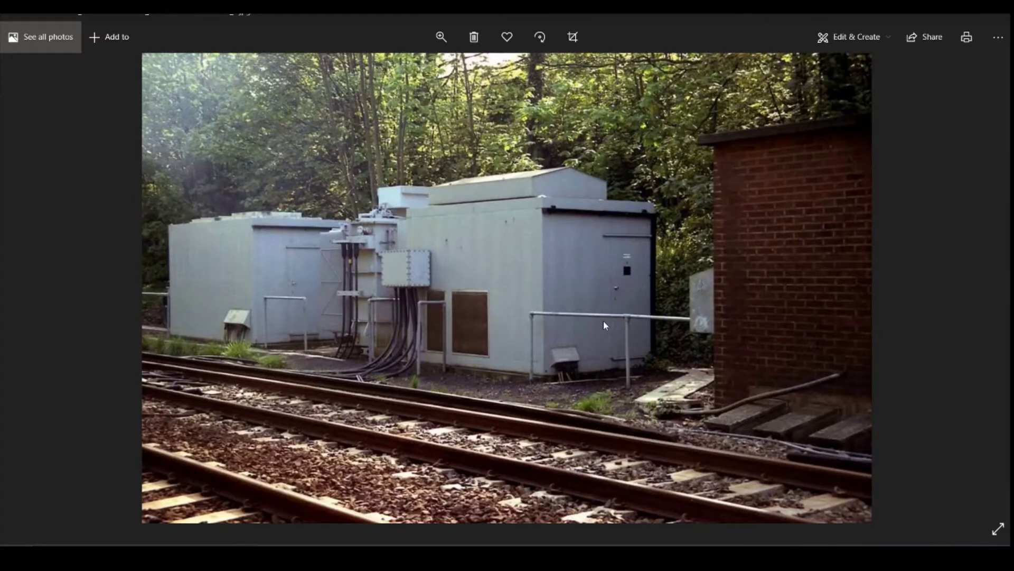
Step: Start a sketch on the horizontal plane in Fusion 360 and draw a center rectangle about 72 by 48 mm at the origin
key(Right)
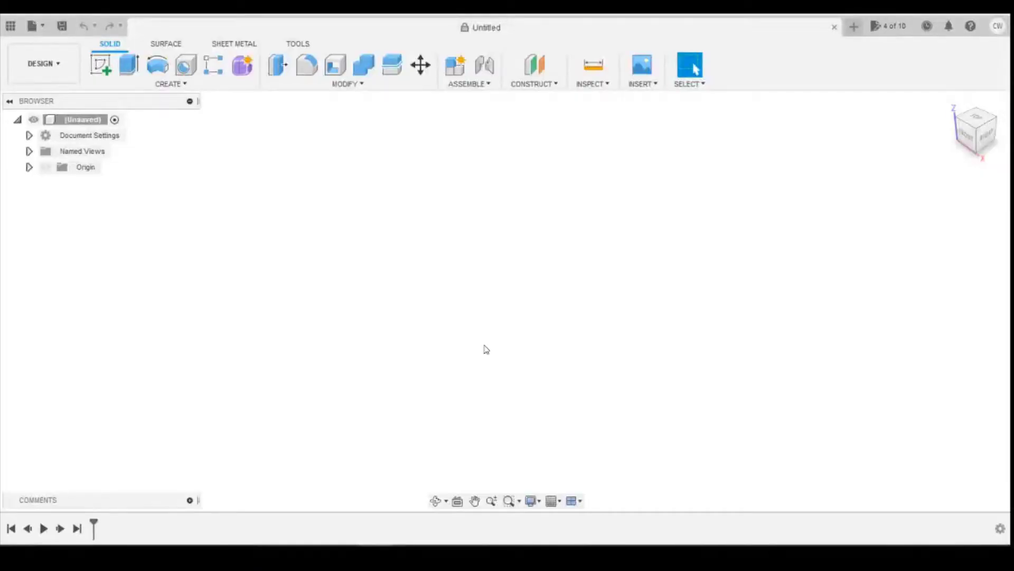
click(102, 68)
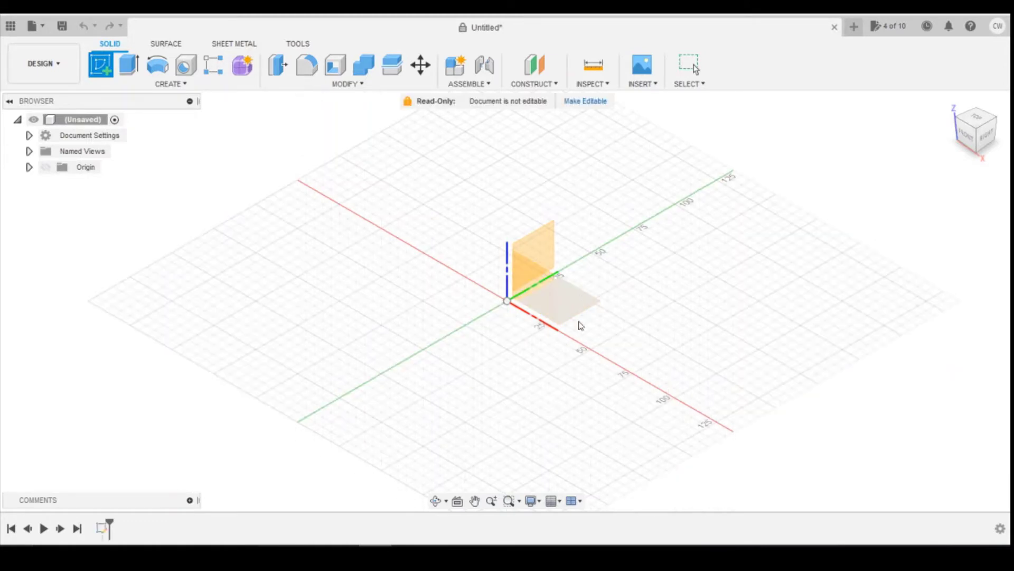
click(581, 326)
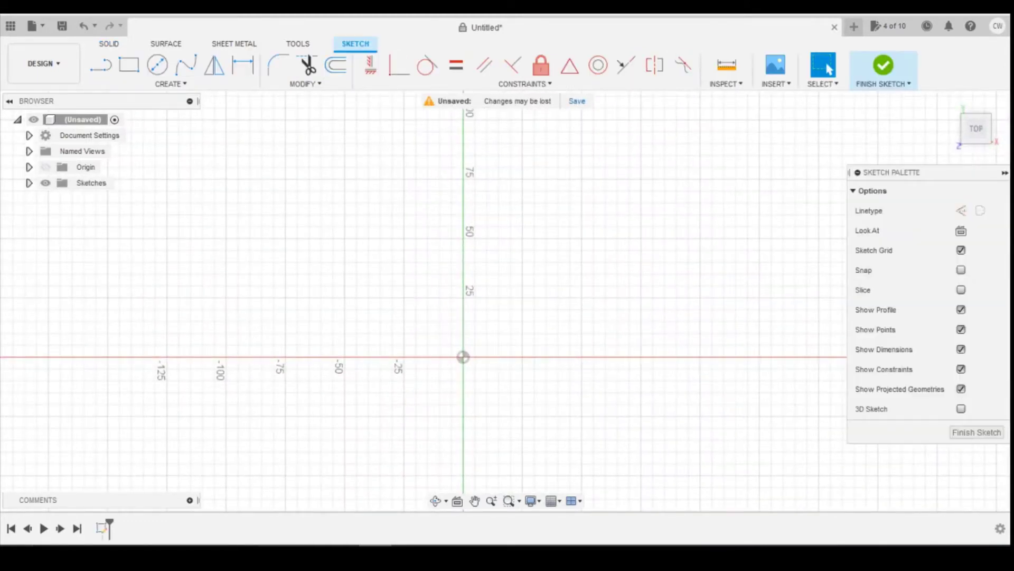
click(123, 88)
mouse_move(169, 120)
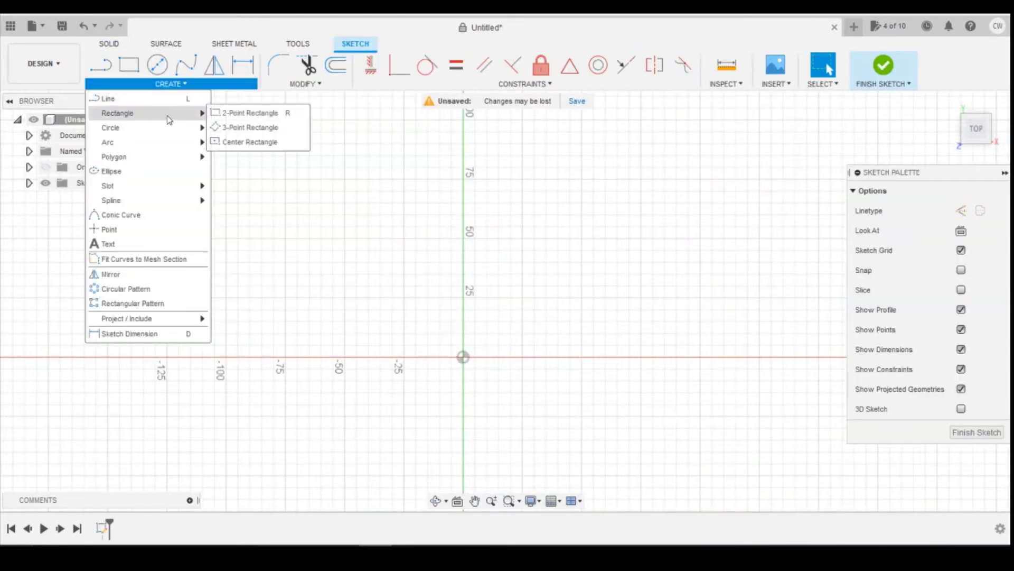
click(239, 142)
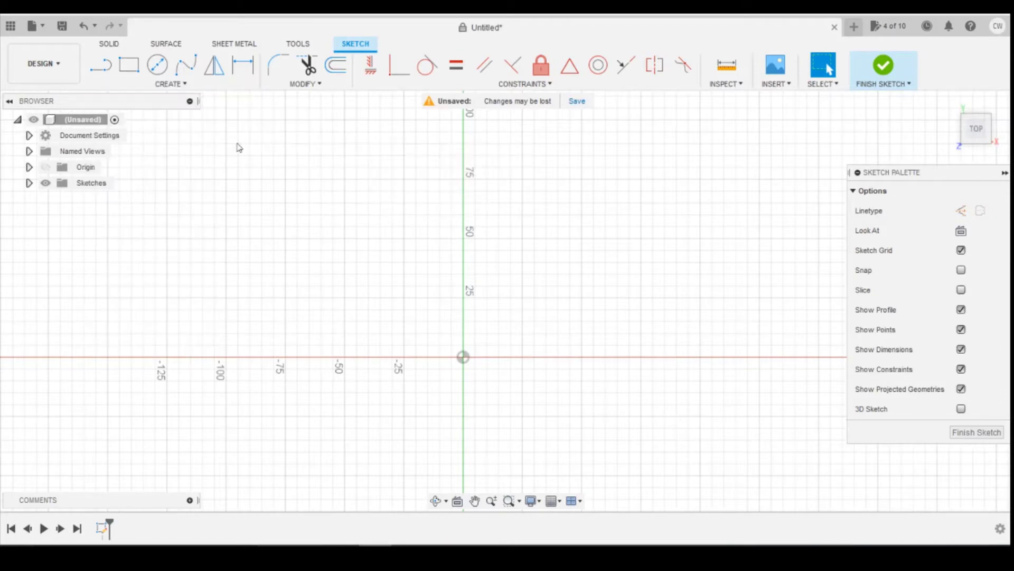
click(464, 357)
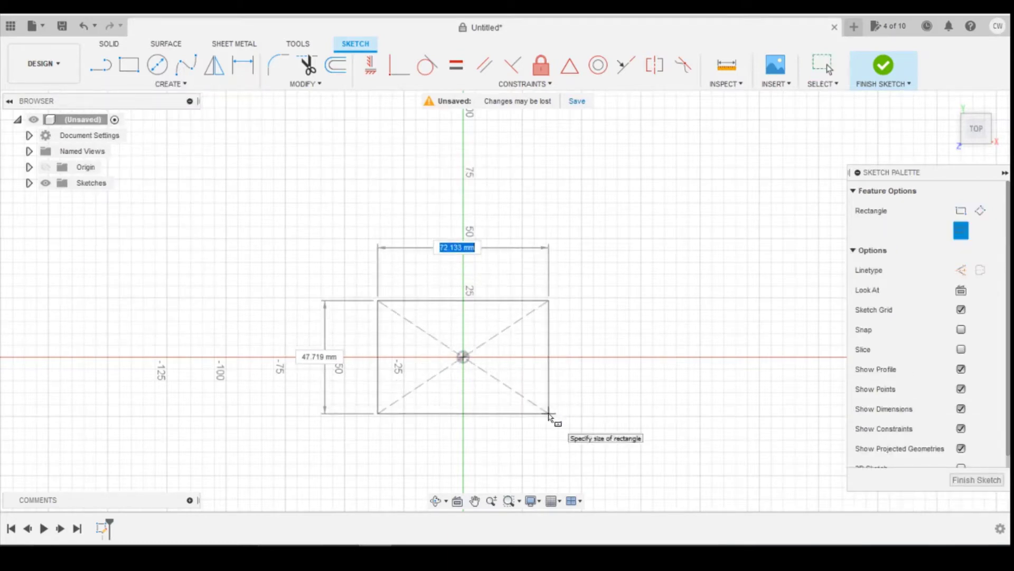
click(550, 413)
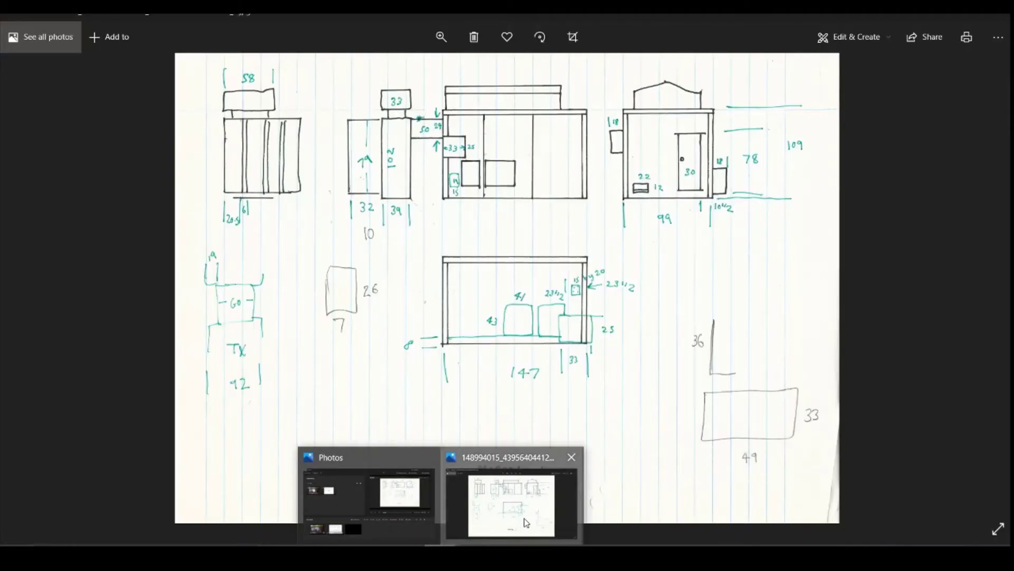
Step: Check the building's 99-inch width on the reference drawing in Photos and its millimetre conversion in the browser
click(528, 528)
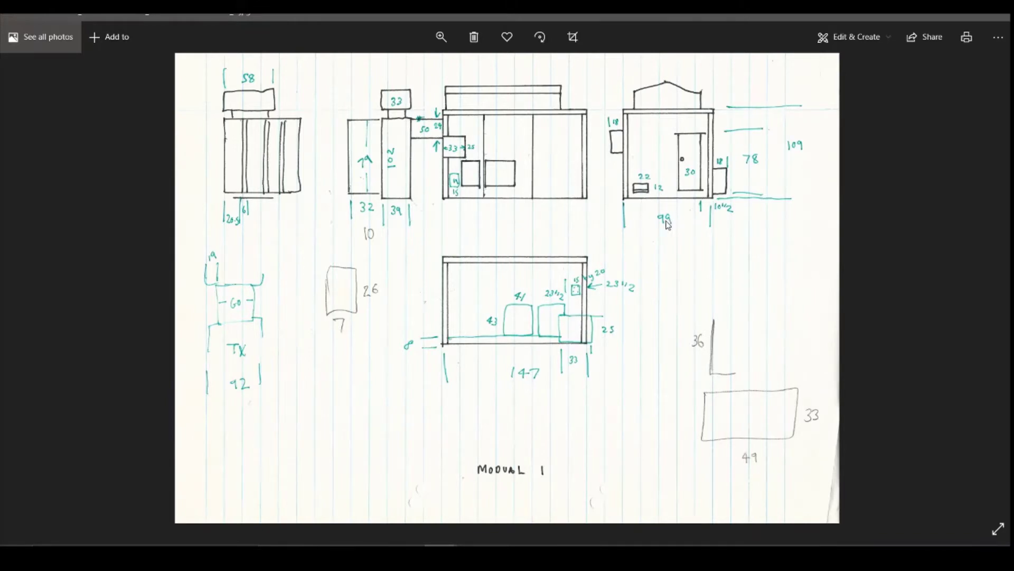
click(420, 554)
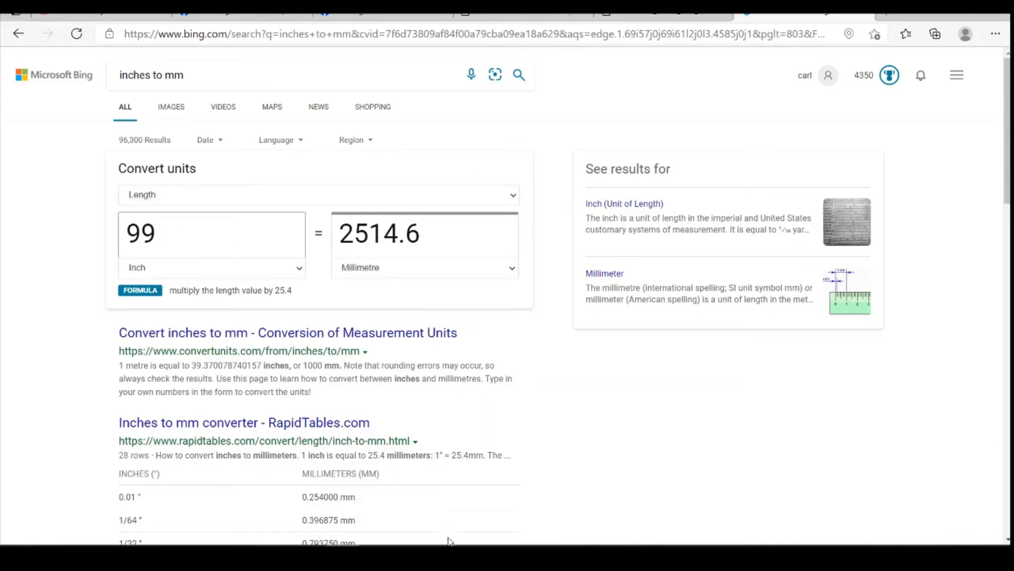
mouse_move(441, 558)
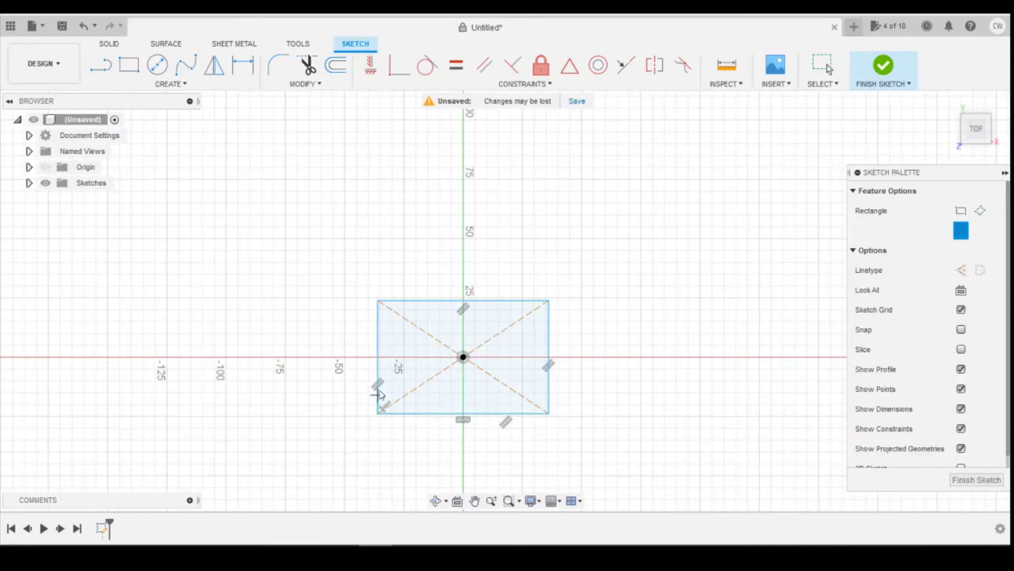
Step: In Fusion 360, dimension the rectangle's vertical side as 2514.6/148 mm
key(Escape)
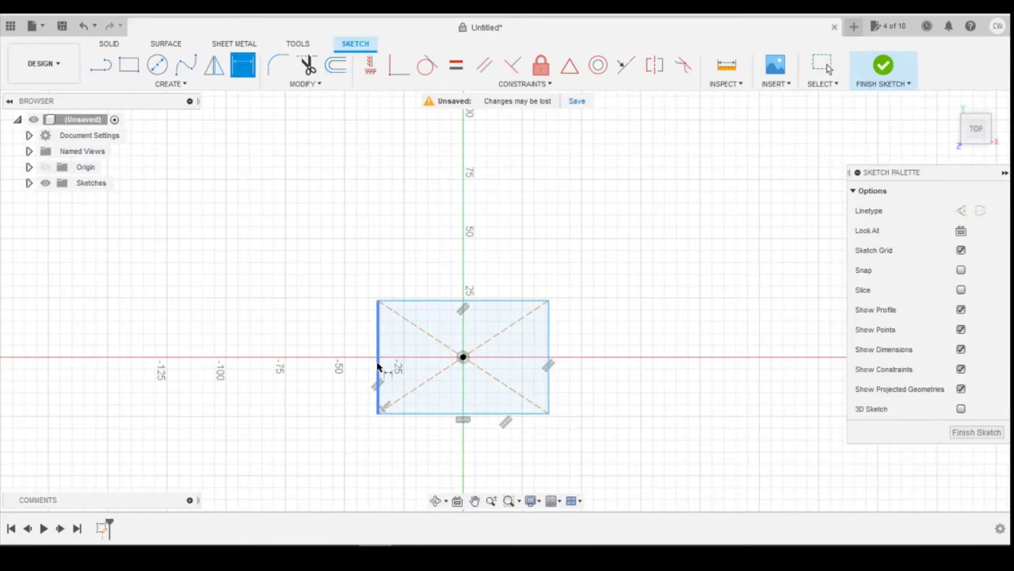
click(379, 365)
click(303, 353)
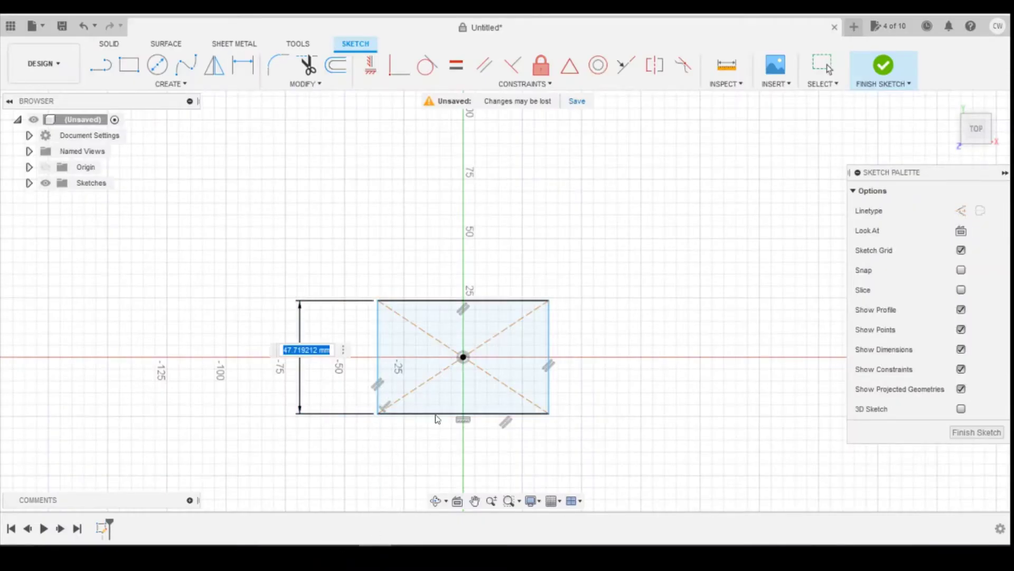
text(2514.6/148)
key(Return)
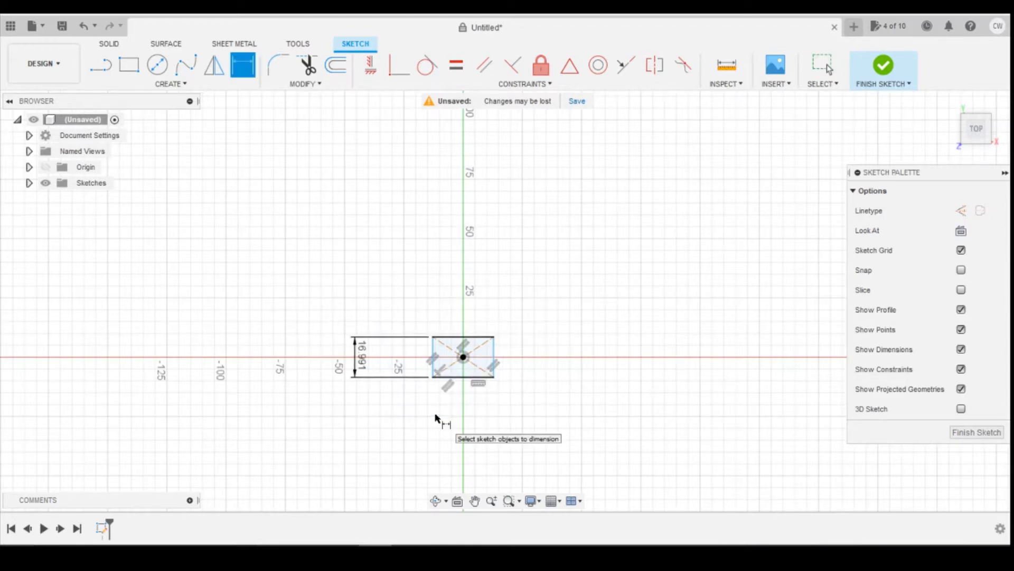
Step: Check the building's length on the reference drawing, convert 147 inches to millimetres in the browser converter and return to Fusion 360 with the result
scroll(369, 366, up, 2)
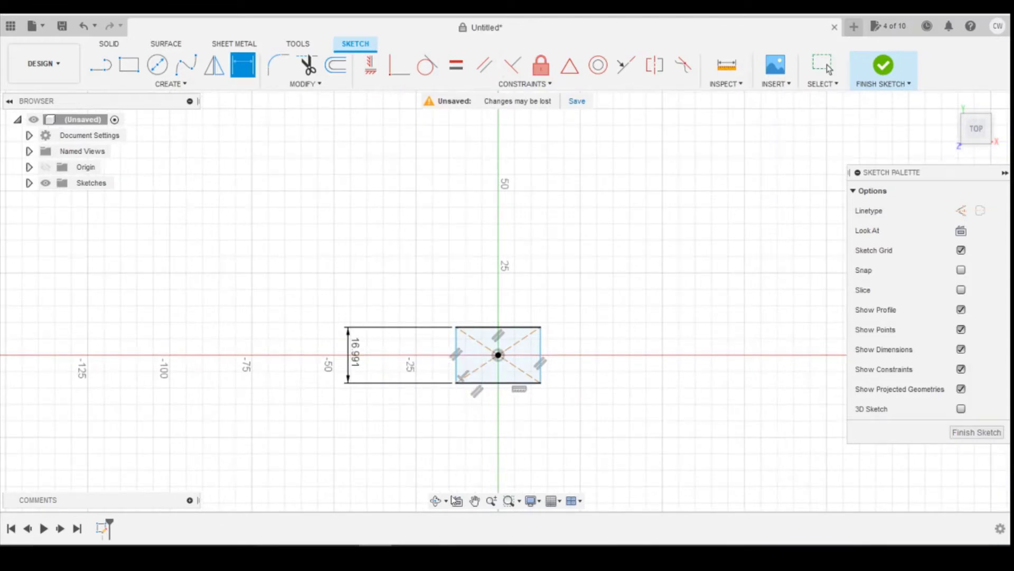
click(477, 511)
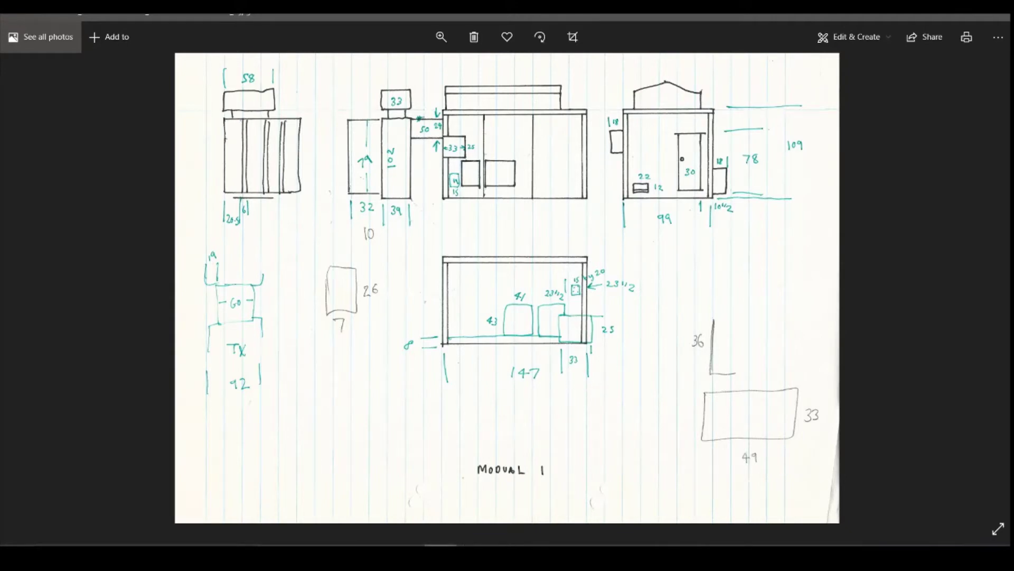
click(511, 489)
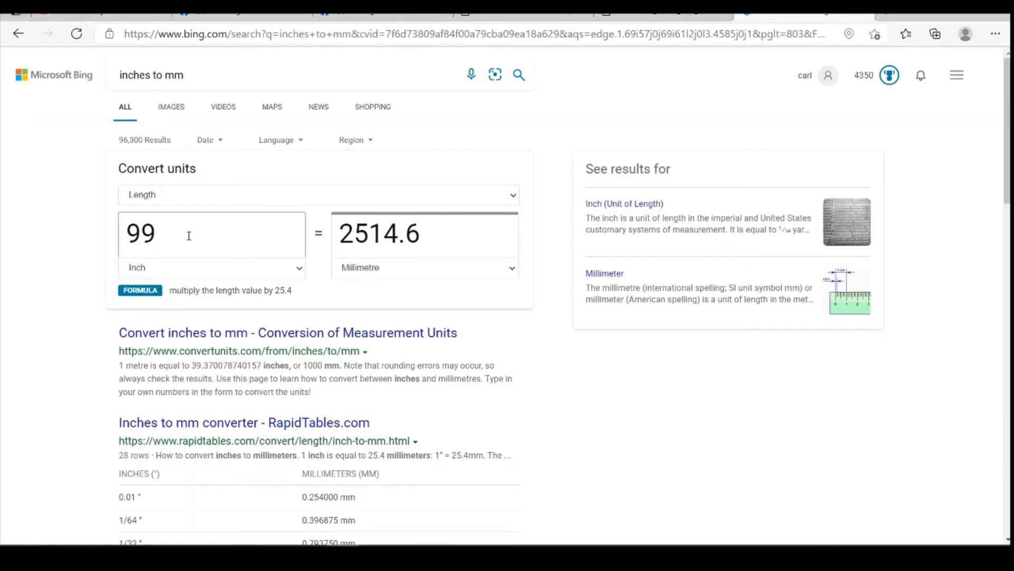
drag(188, 235, 30, 224)
text(147)
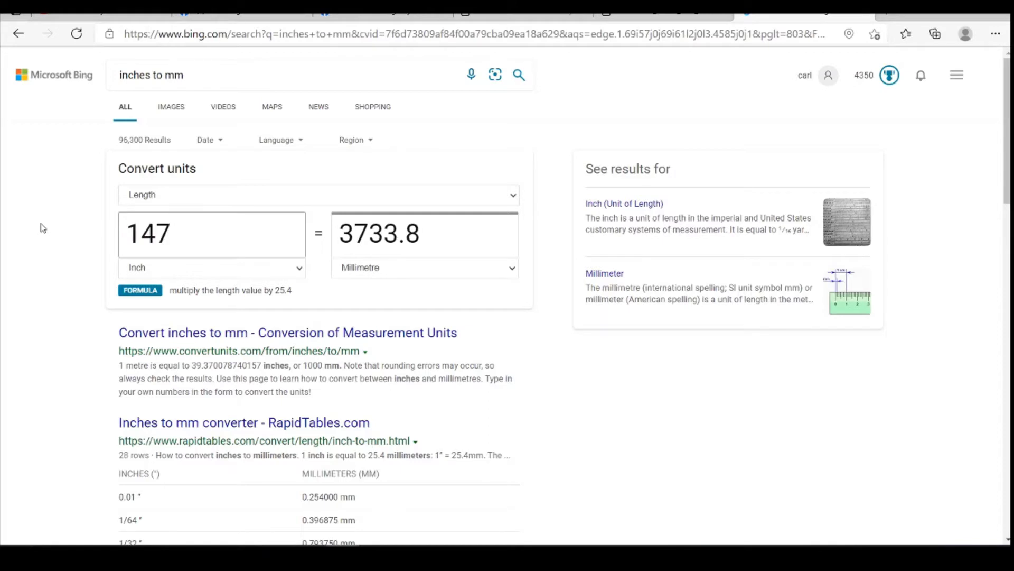
drag(438, 236, 317, 238)
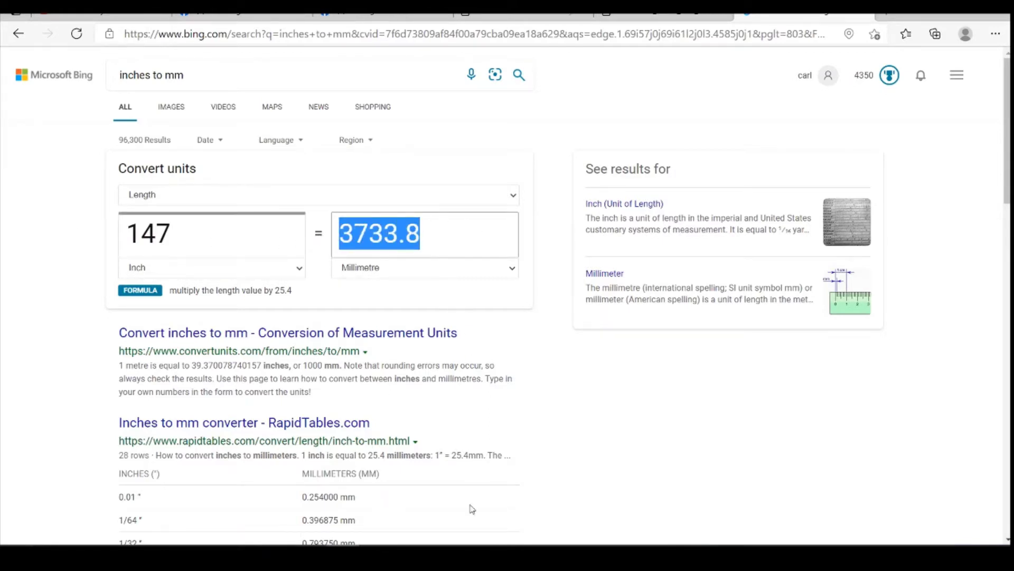
key(alt+Tab)
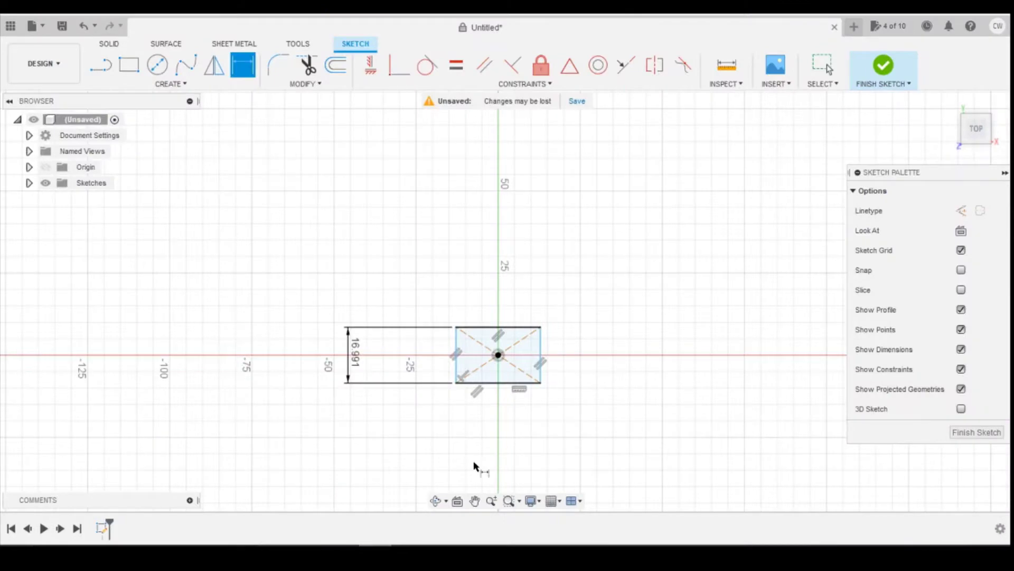
Step: Dimension the rectangle's horizontal side as 3733.8/148 mm
click(501, 390)
click(507, 414)
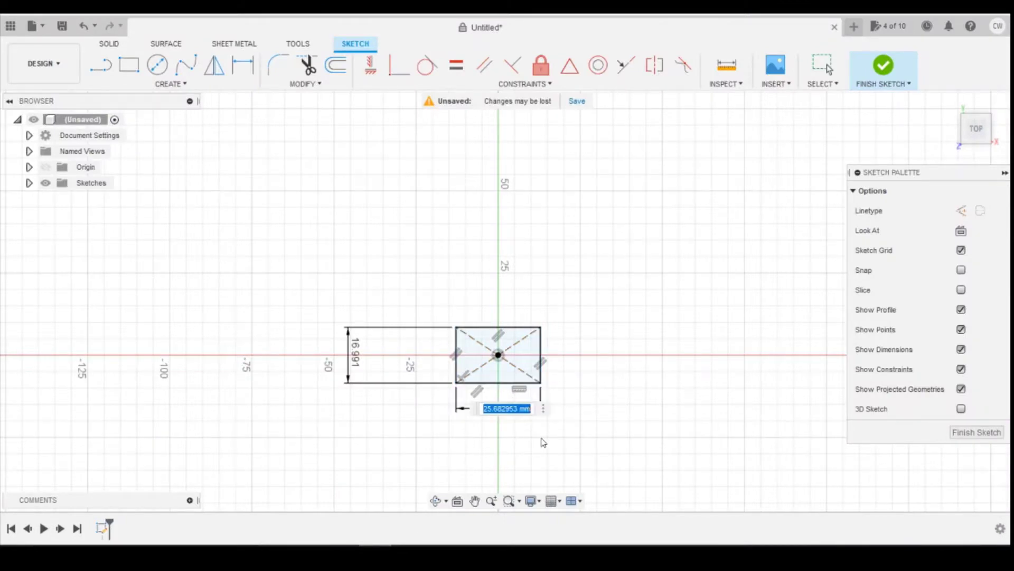
text(3733.8/148)
key(Return)
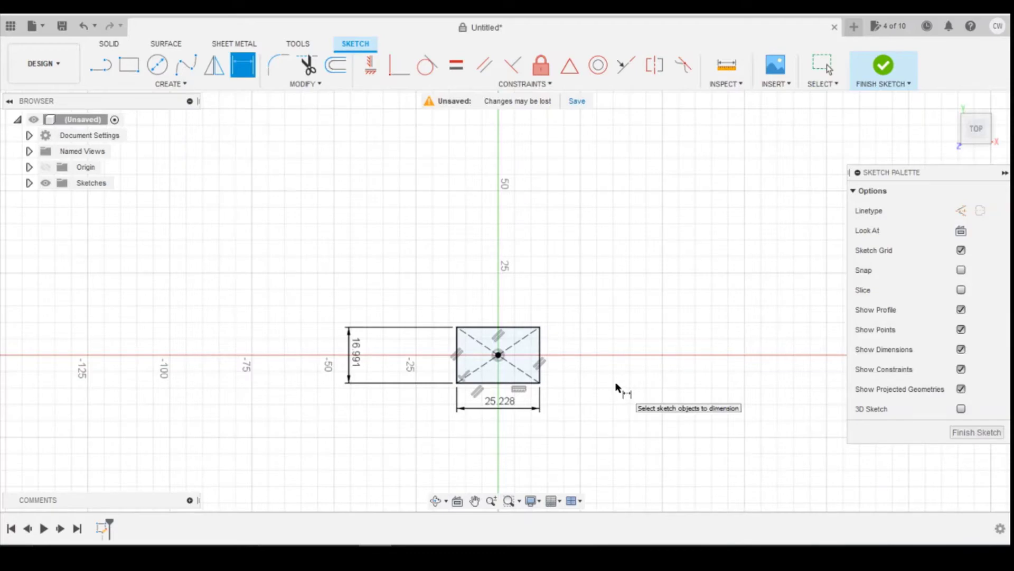
key(Escape)
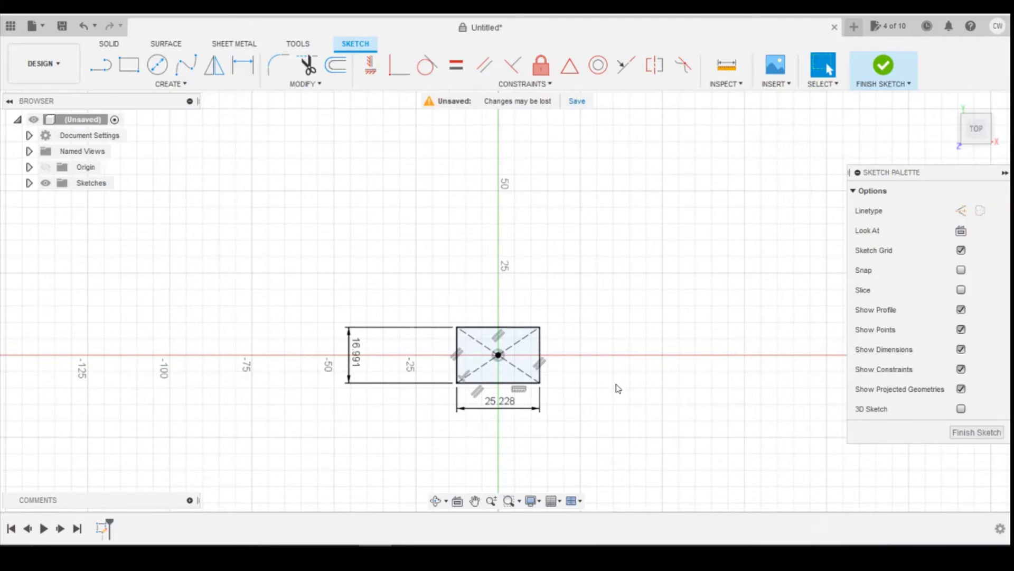
Step: Check the building's height on the reference drawing, convert 109 inches to millimetres in the browser and return to Fusion 360 with the result
key(alt+Tab)
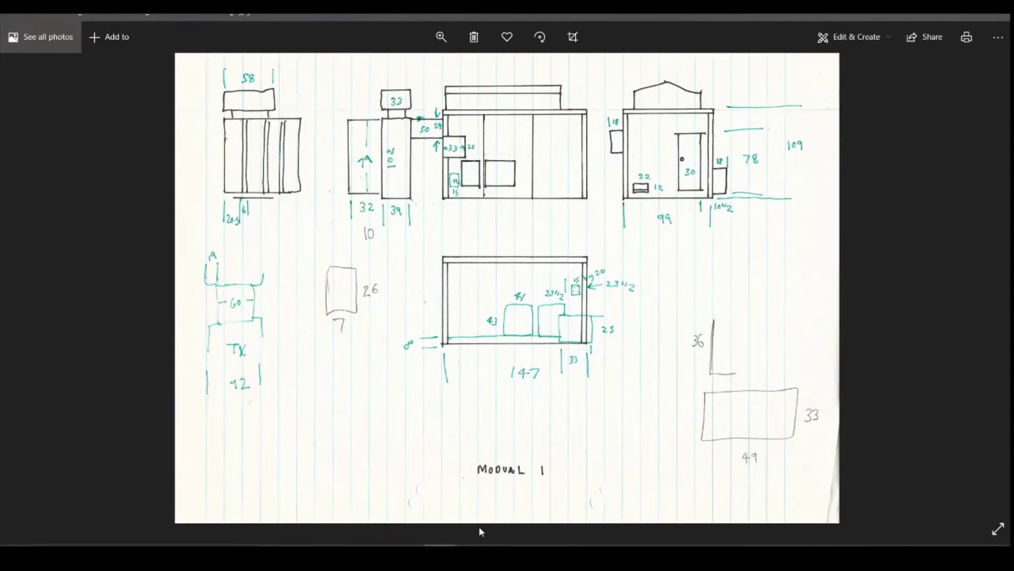
click(342, 552)
drag(212, 252, 67, 232)
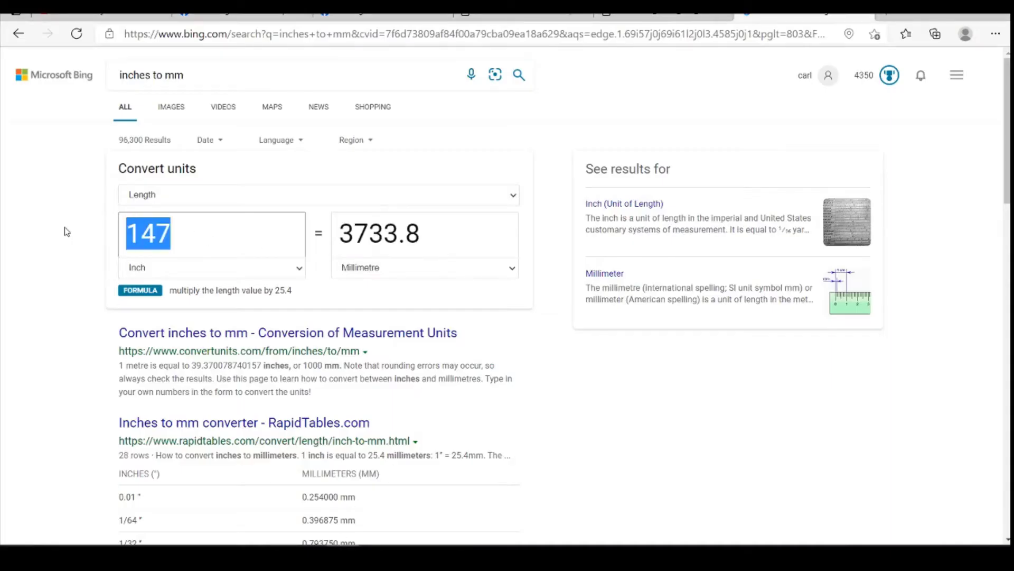
text(109)
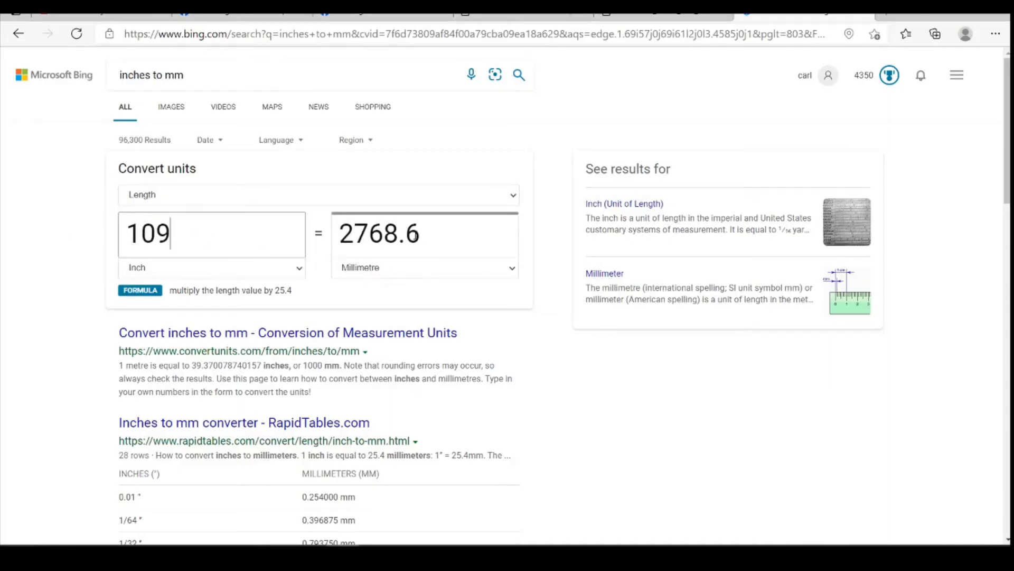
drag(443, 238, 316, 240)
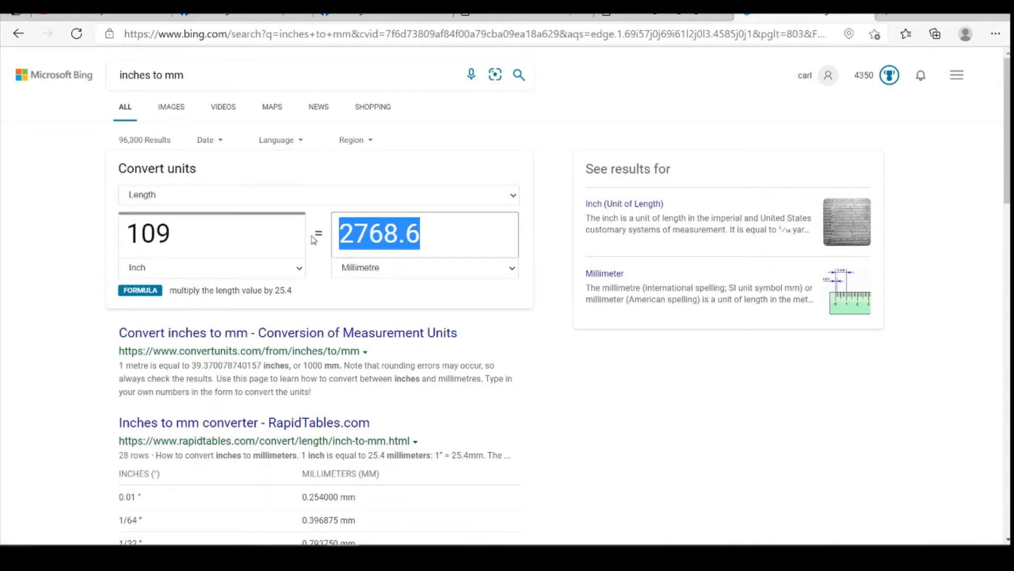
click(374, 545)
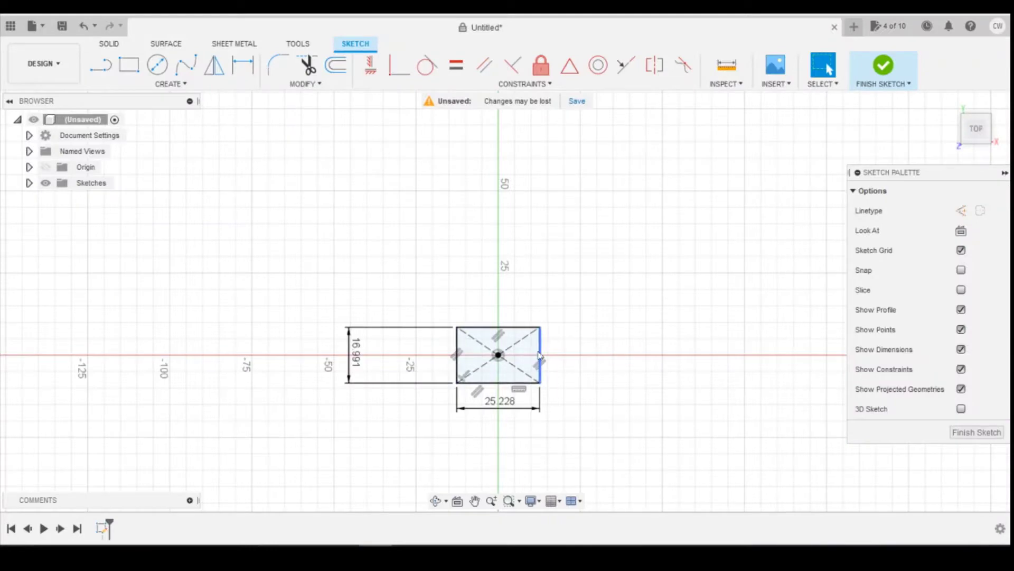
Step: Extrude the rectangle profile upward by 2768.6/148 mm as a new body
right_click(527, 360)
click(509, 415)
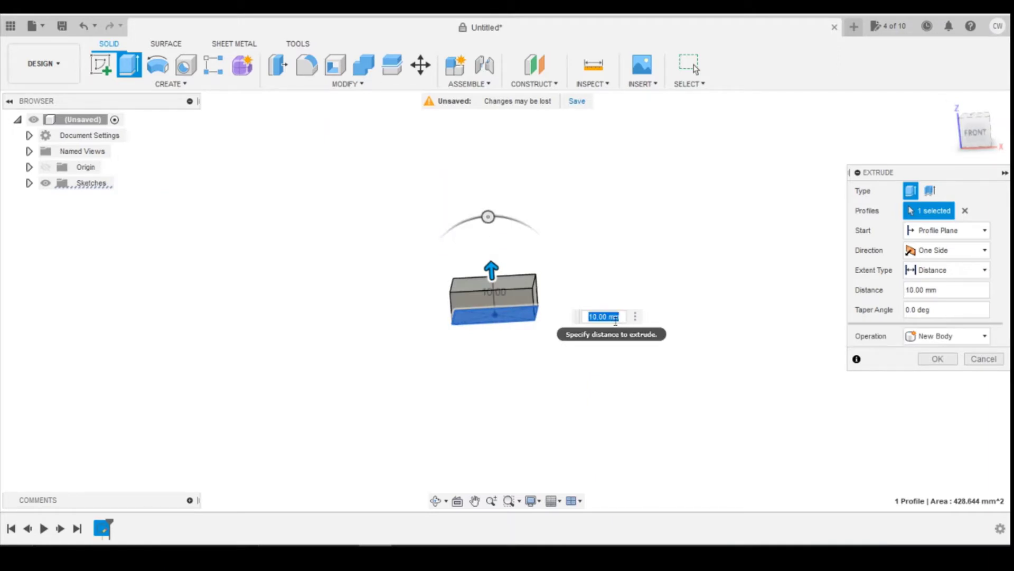
text(2768.6)
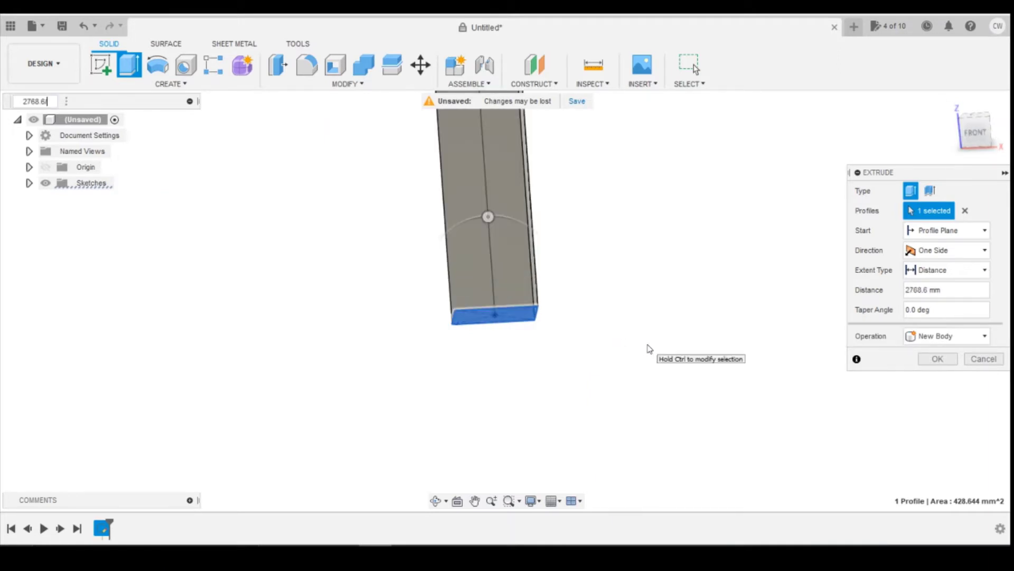
text(/148)
key(Return)
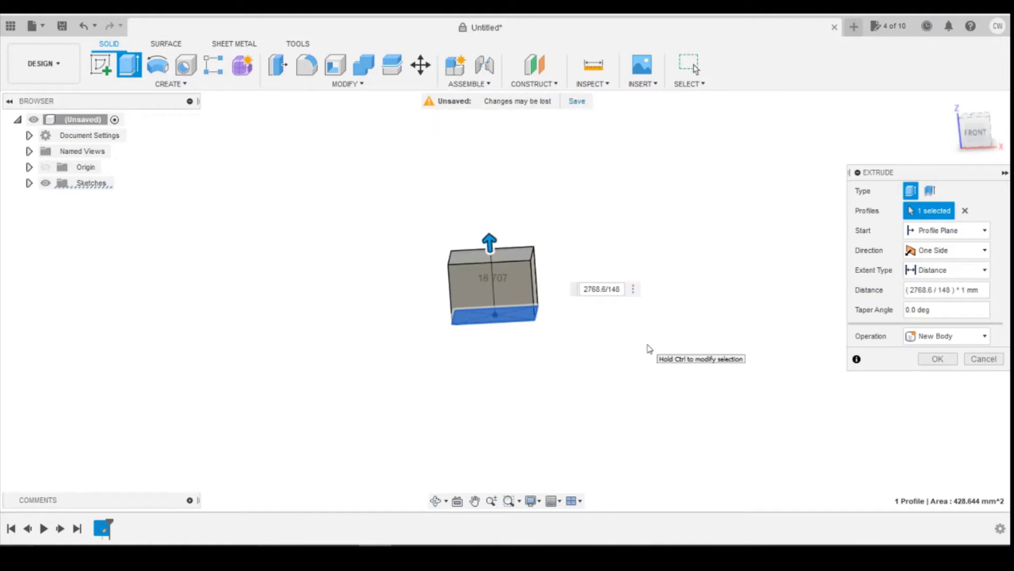
key(Return)
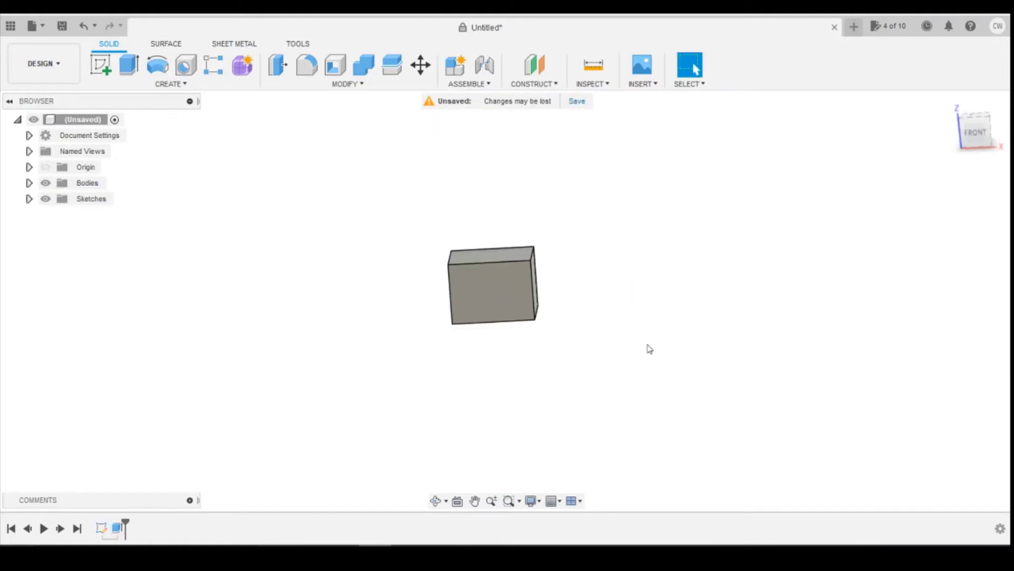
Step: View the block from the front and switch to Photos to examine the reference photo and the dimensioned drawing
shift+middle_drag(506, 297, 533, 266)
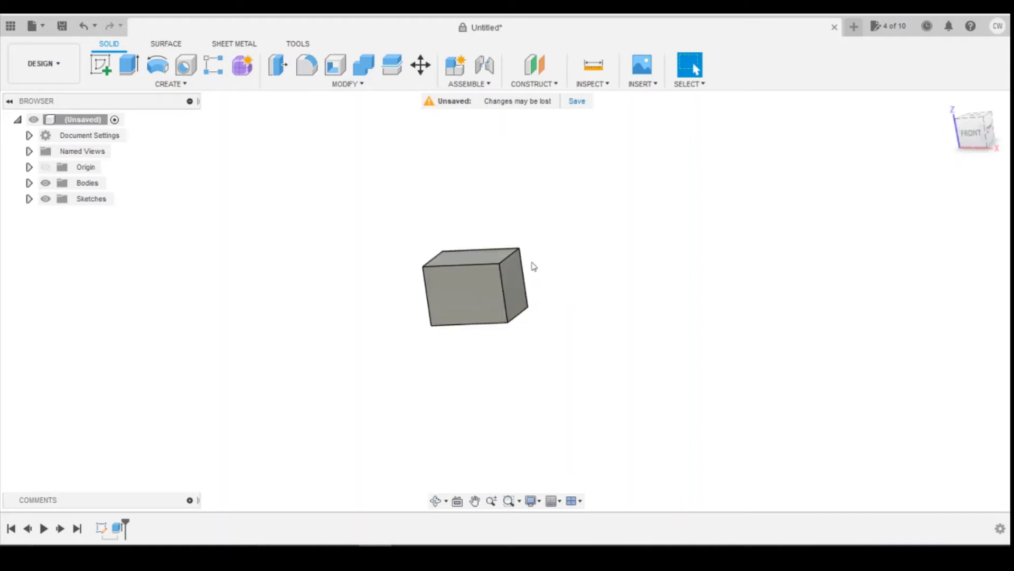
click(504, 293)
click(972, 132)
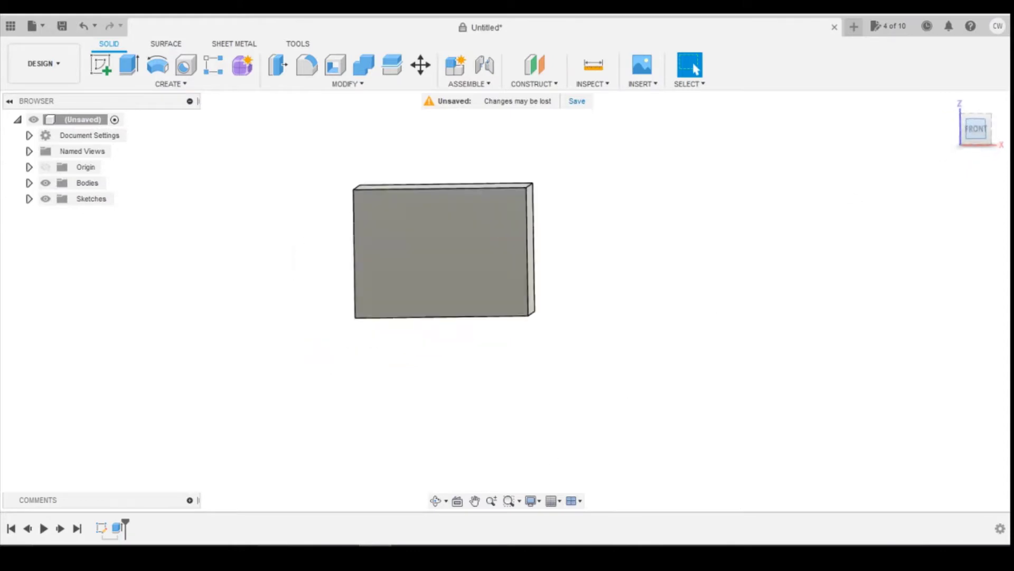
click(512, 497)
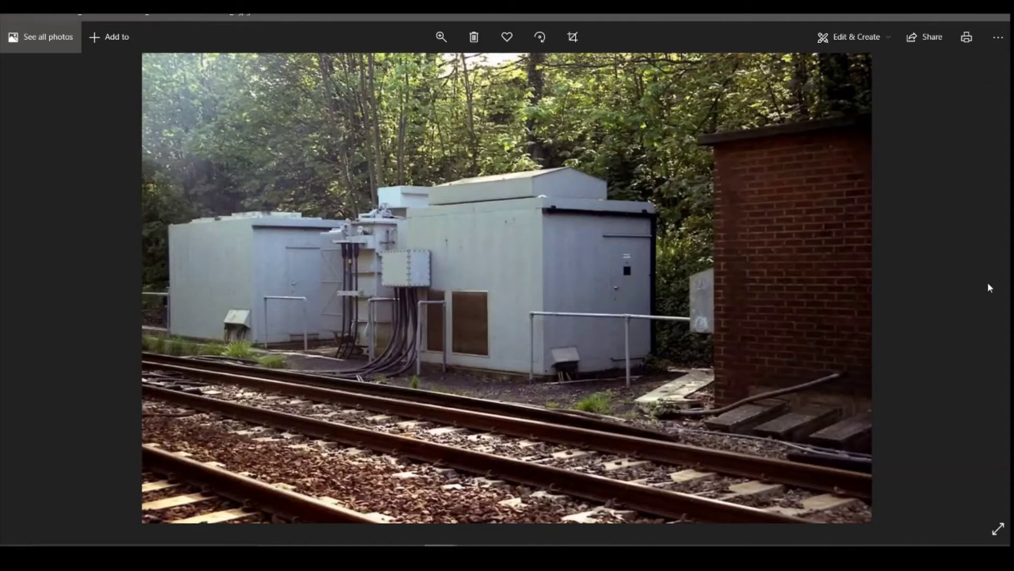
key(Right)
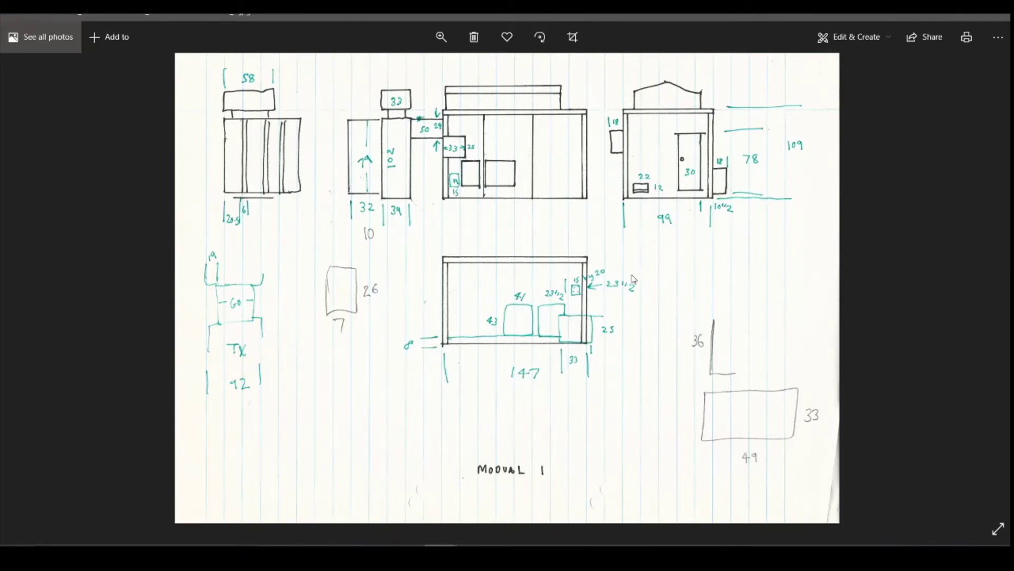
Step: Convert 8 inches to millimetres in the browser and switch to Photos to examine the trackside equipment reference photo
key(alt+Tab)
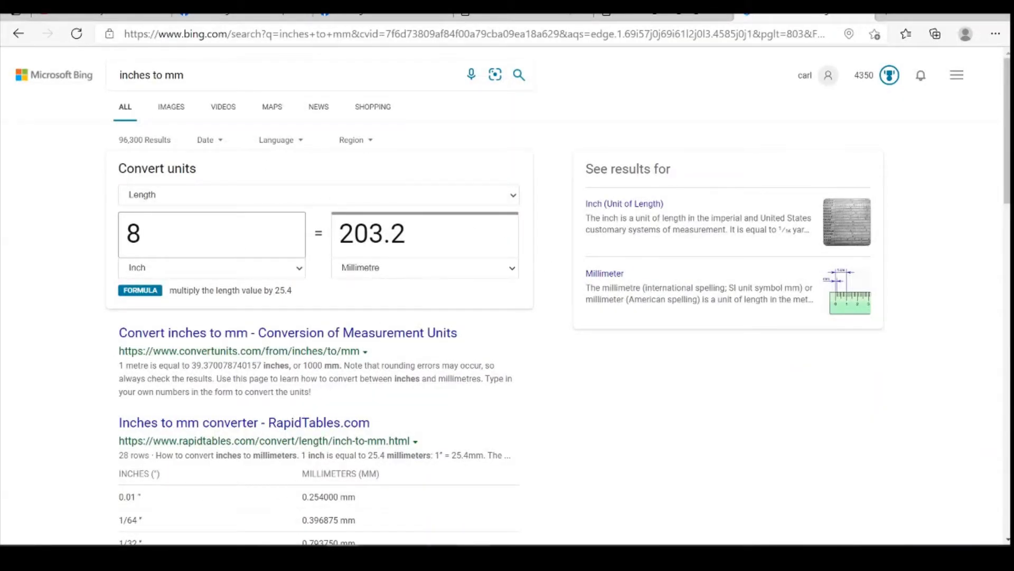
key(alt+Tab)
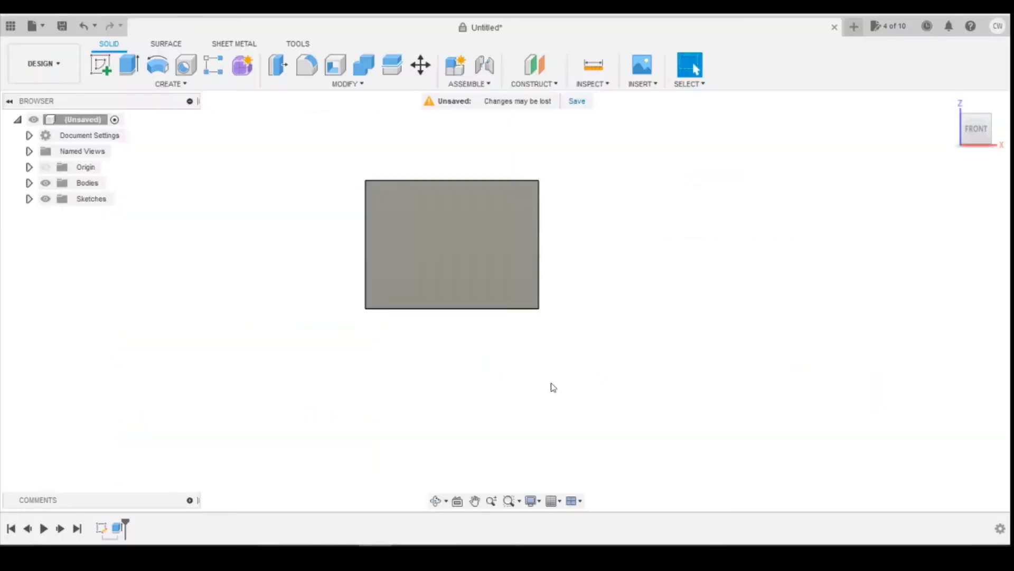
mouse_move(459, 545)
click(523, 508)
key(Right)
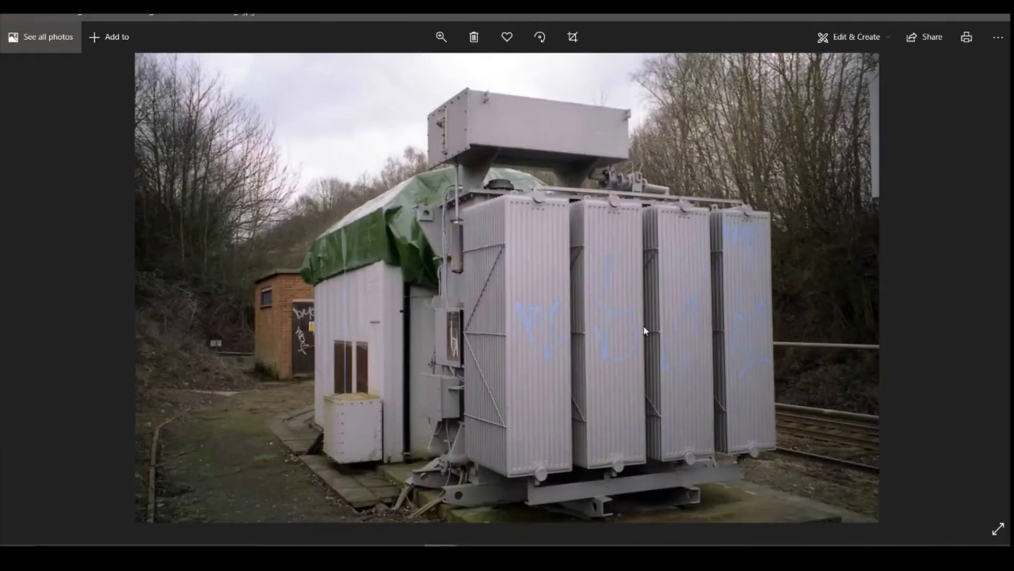
key(Right)
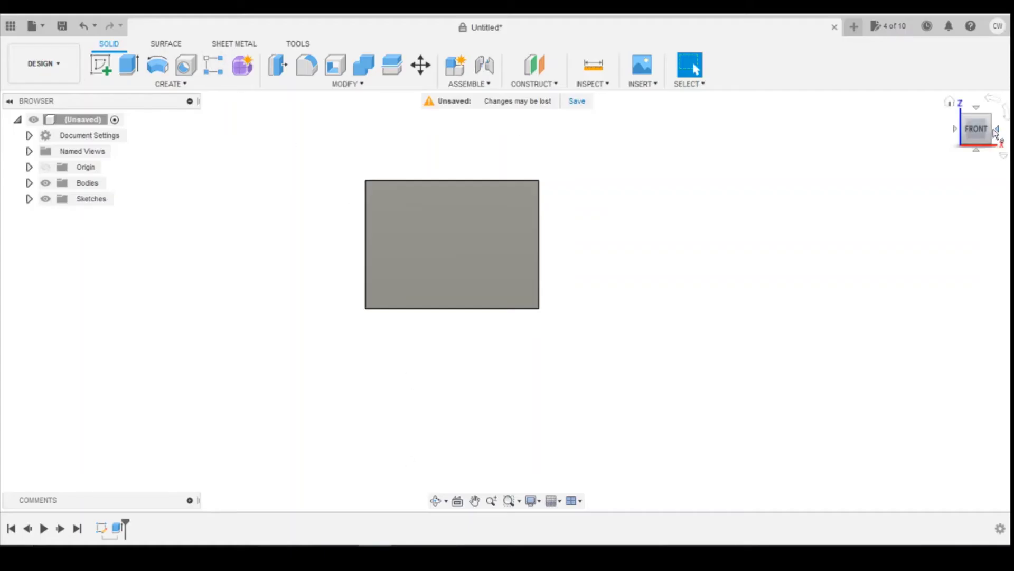
Step: Sketch a full-width rectangle about 0.5 mm high on the block's front face, about 1.3 mm below its top edge
click(995, 133)
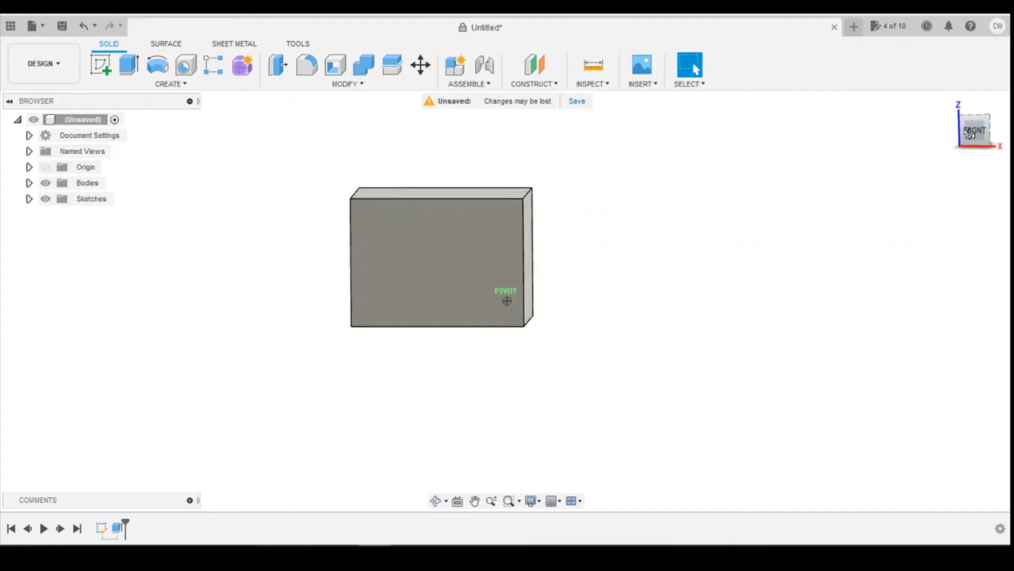
click(101, 65)
click(372, 218)
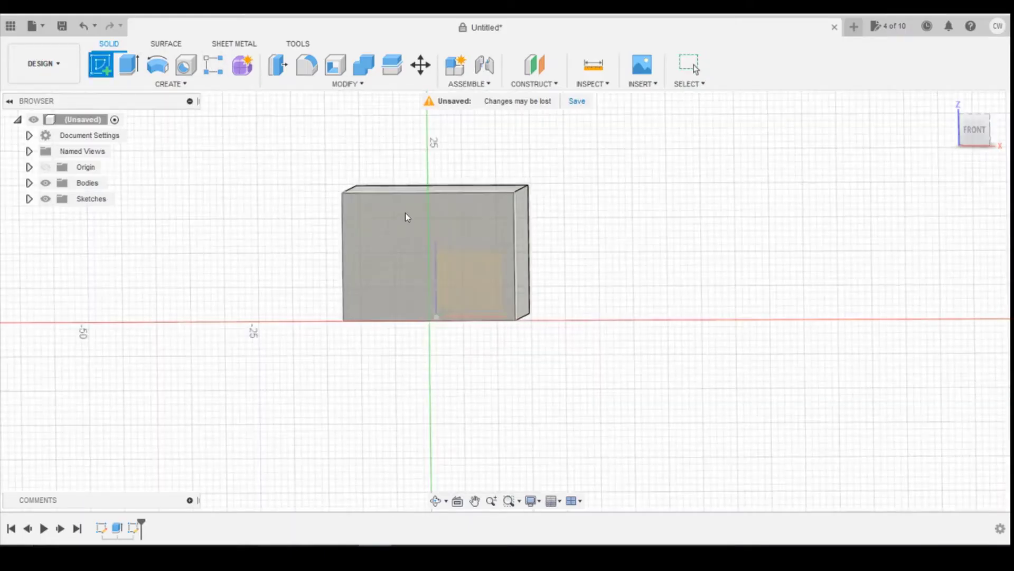
click(423, 230)
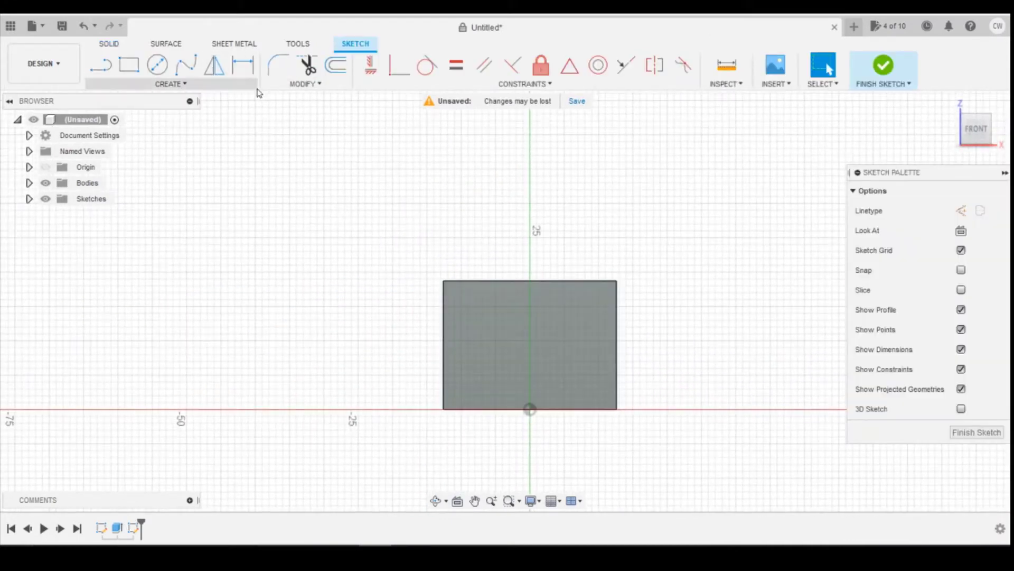
click(131, 76)
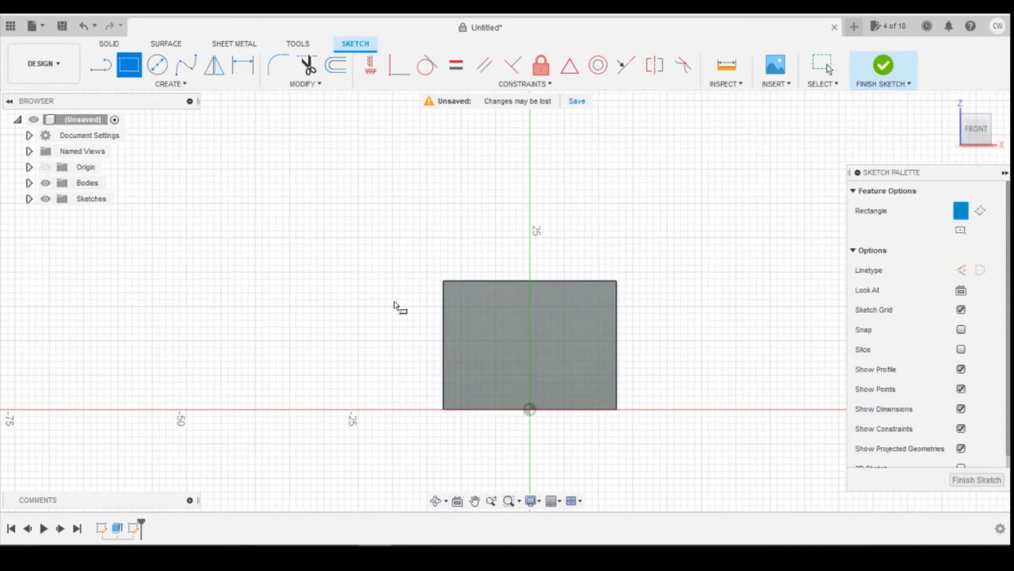
scroll(518, 323, up, 5)
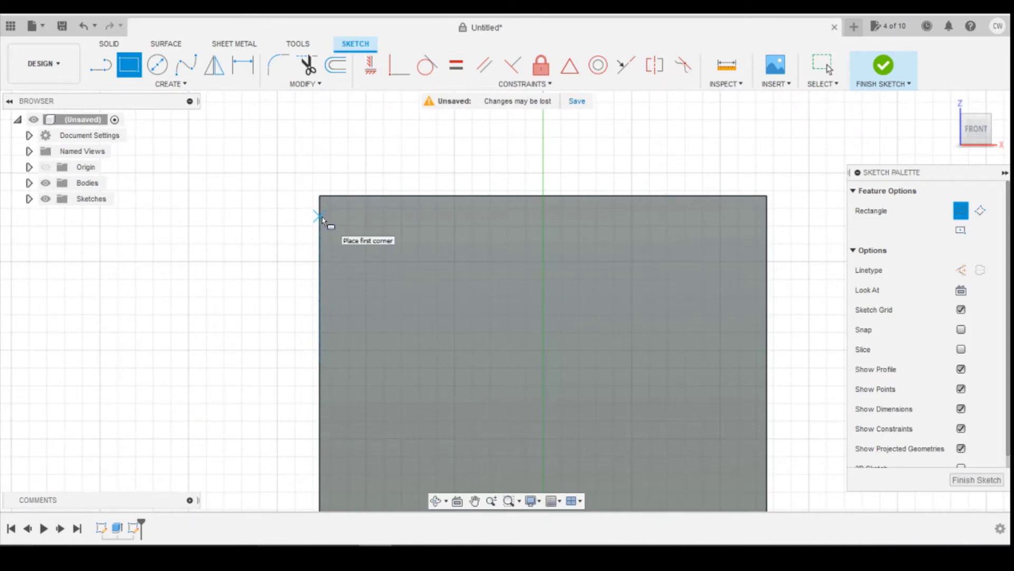
click(320, 219)
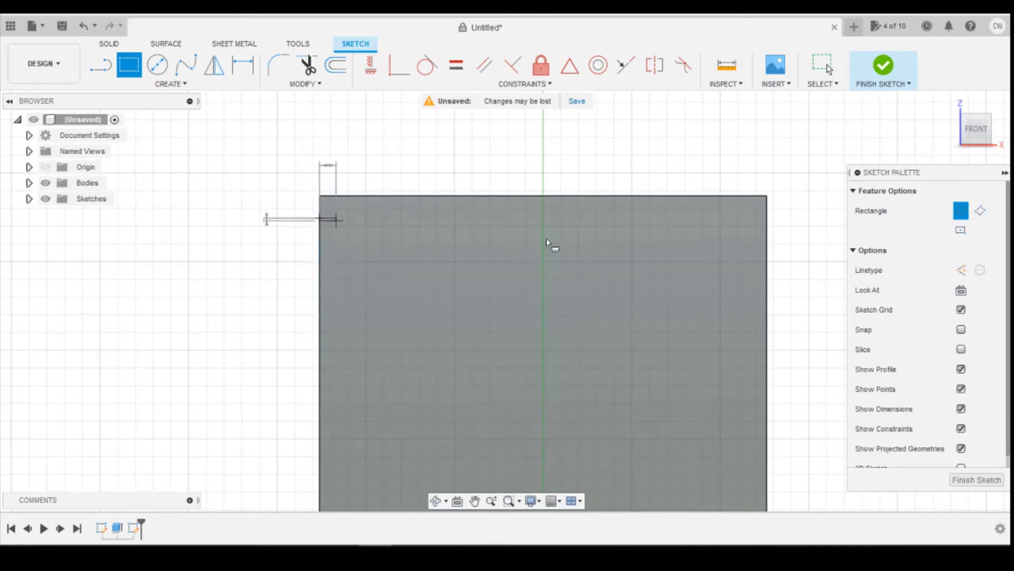
click(767, 228)
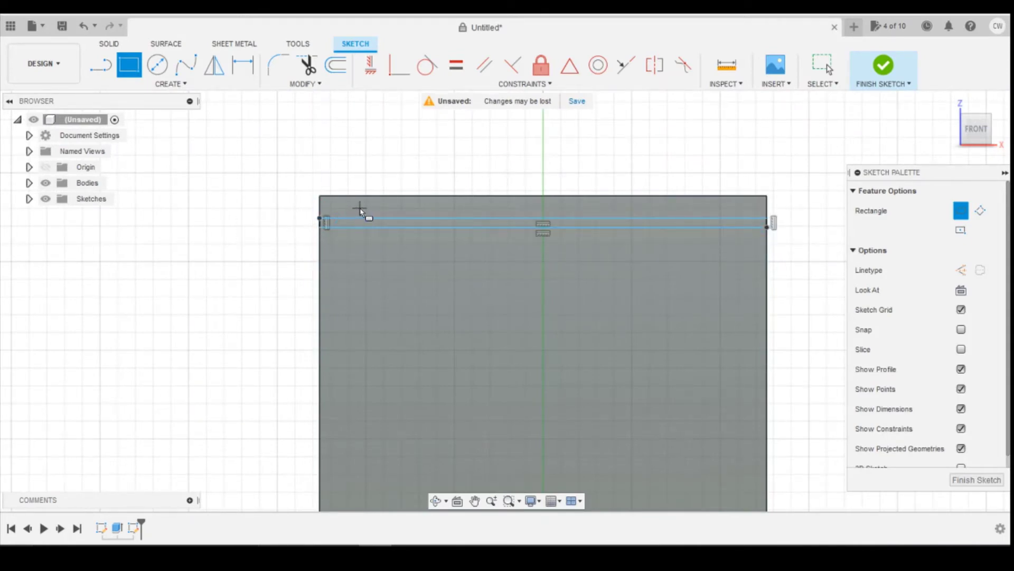
Step: Dimension the distance from the block's top edge to the rectangle's upper line as 203.2/148 mm
key(d)
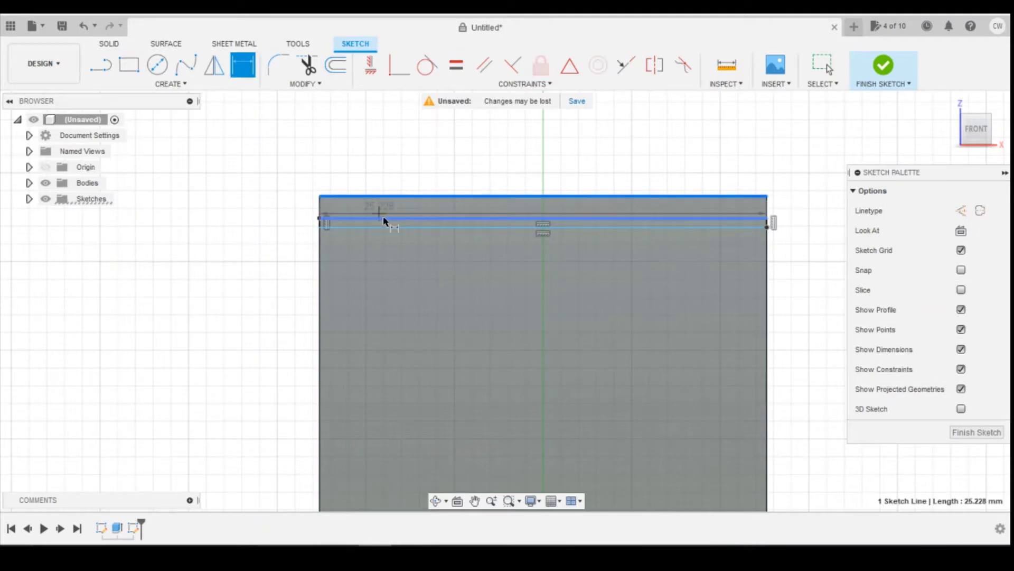
click(383, 217)
click(272, 223)
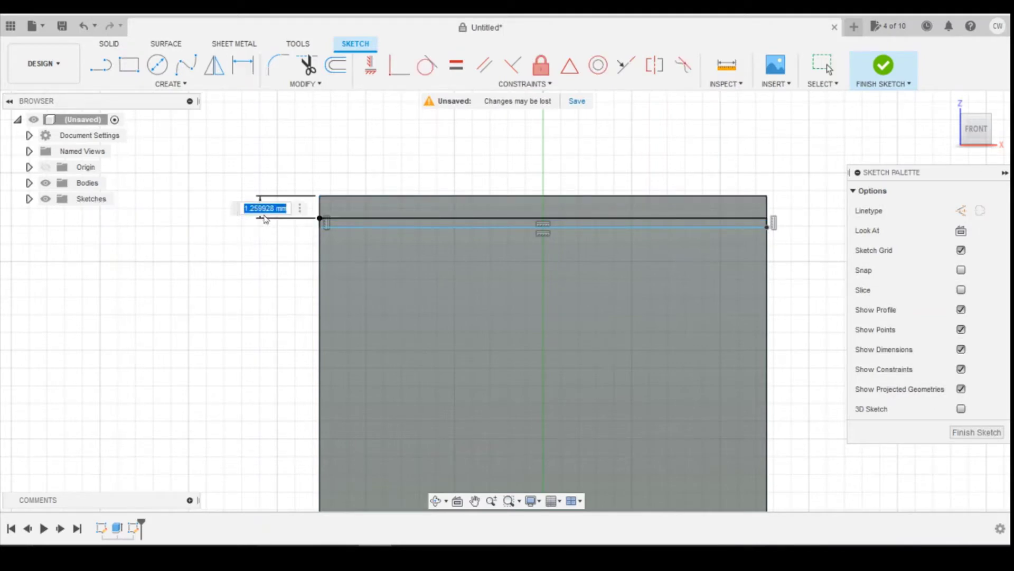
text(203.2/148)
key(Return)
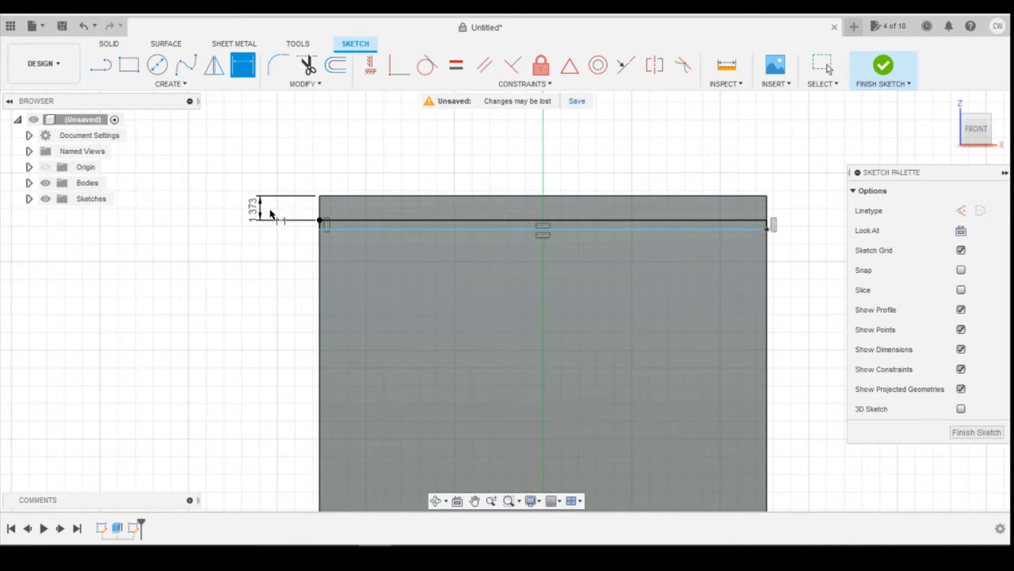
Step: Dimension the height of the thin rectangle as 0.25 mm
scroll(361, 221, up, 3)
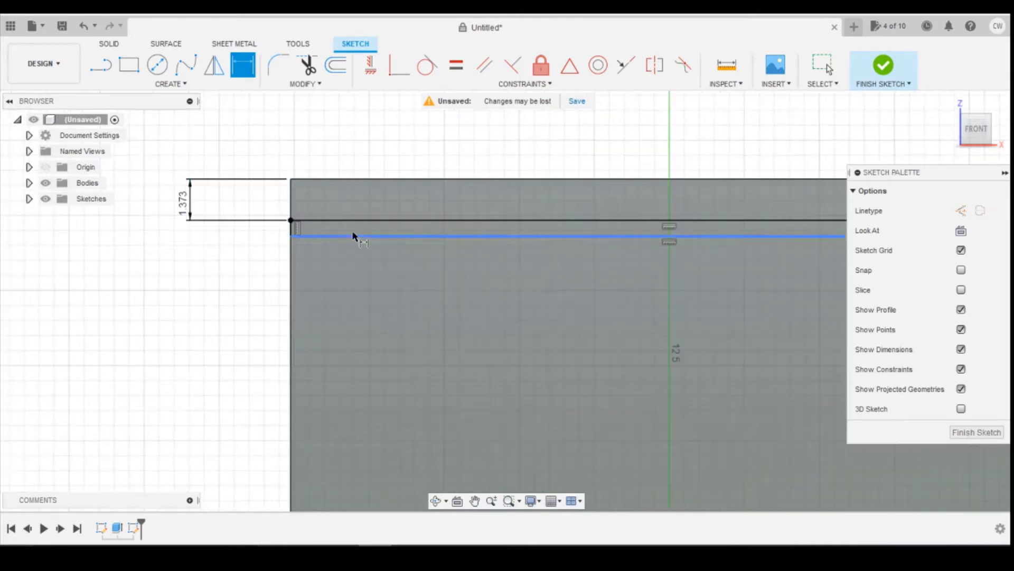
click(388, 221)
click(391, 235)
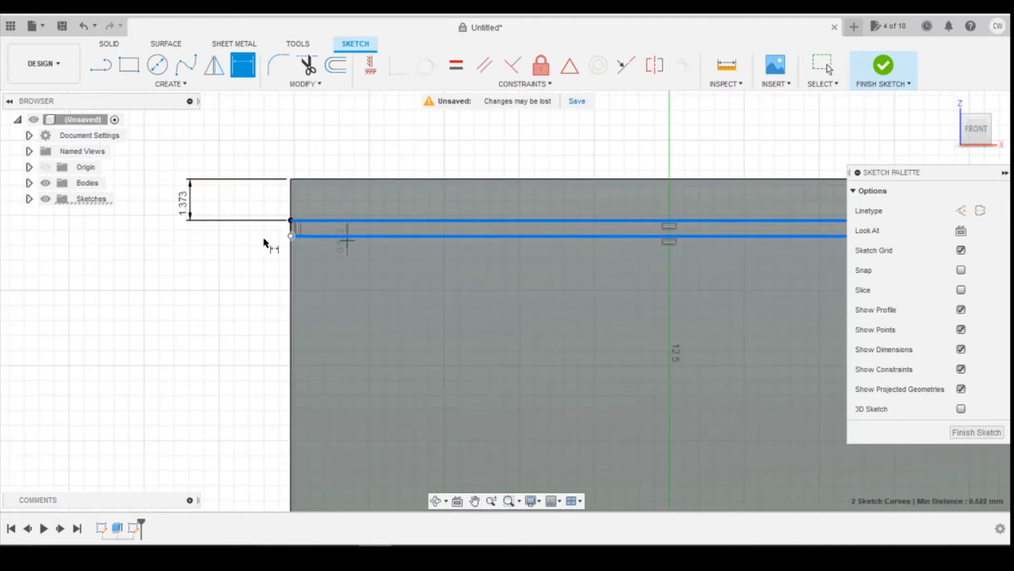
click(236, 245)
text(0)
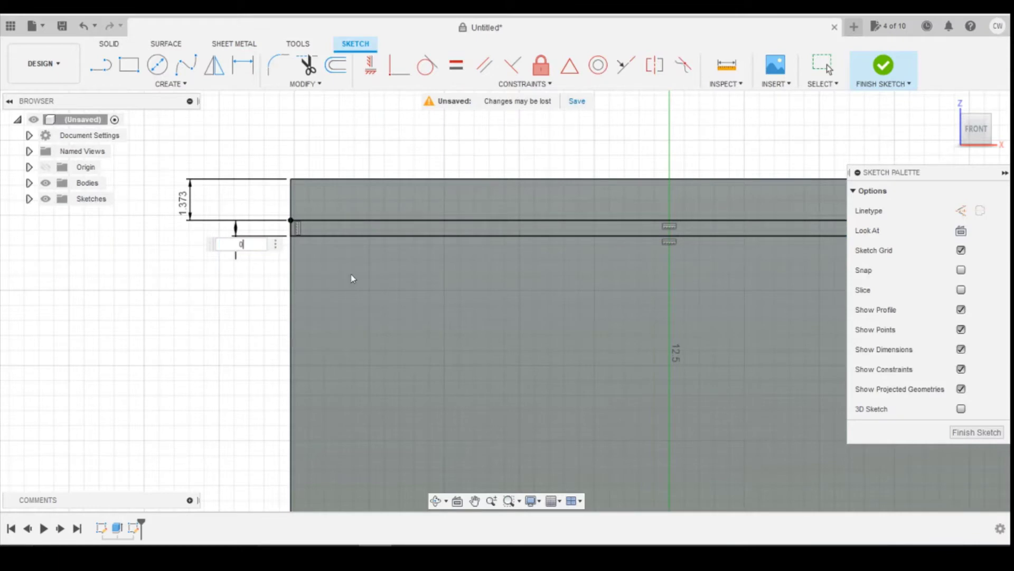
text(.25)
key(Return)
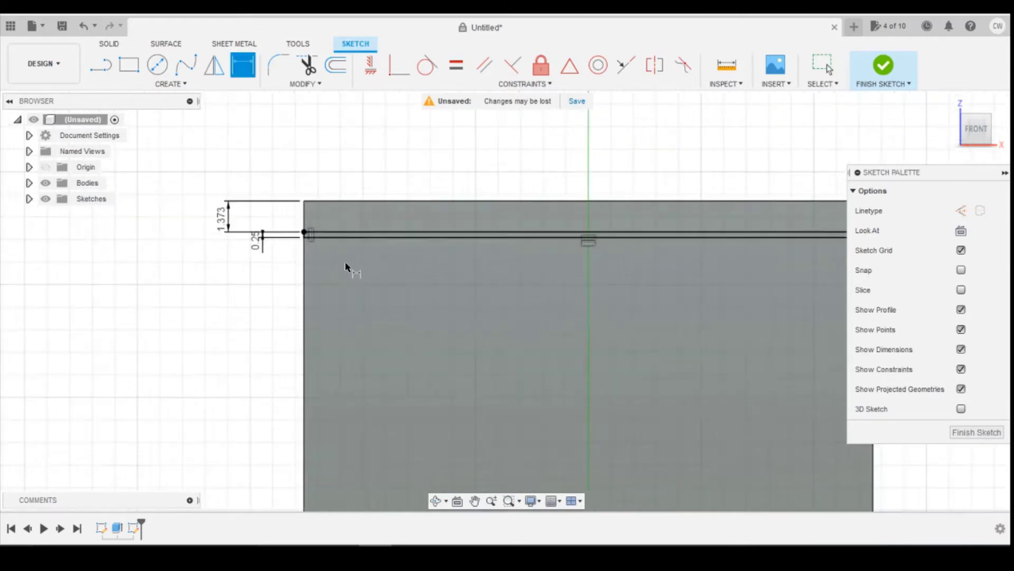
key(Escape)
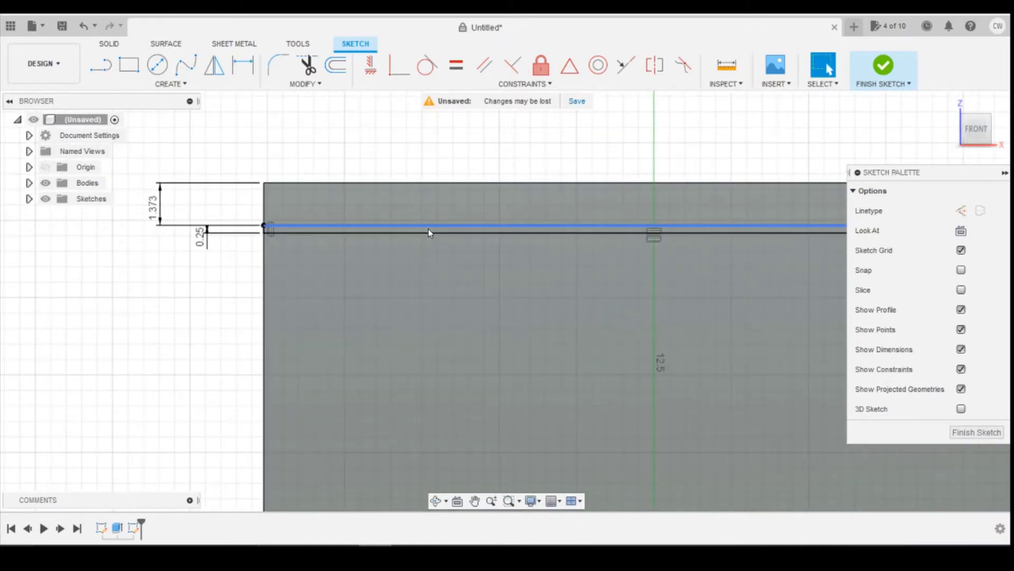
Step: Extrude the thin strip profile on the front face by 0.3 mm, joining it to the block
scroll(430, 231, up, 5)
click(432, 237)
right_click(432, 237)
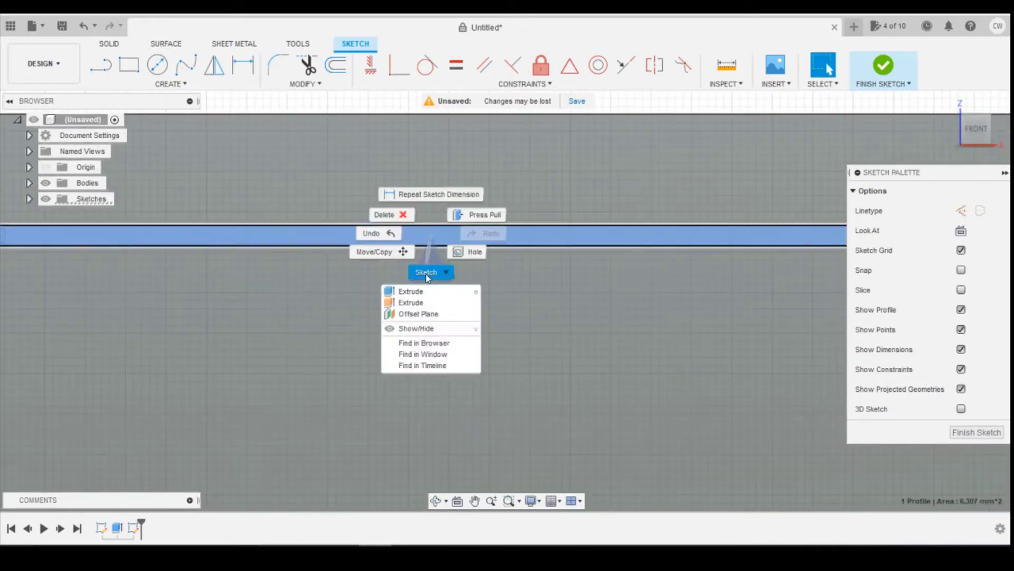
click(418, 289)
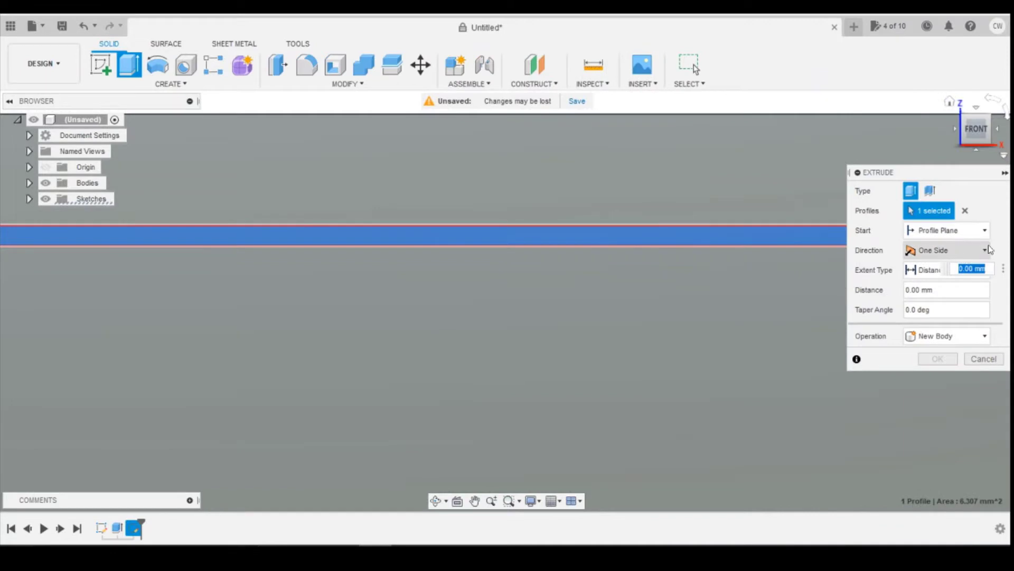
text(10)
key(Return)
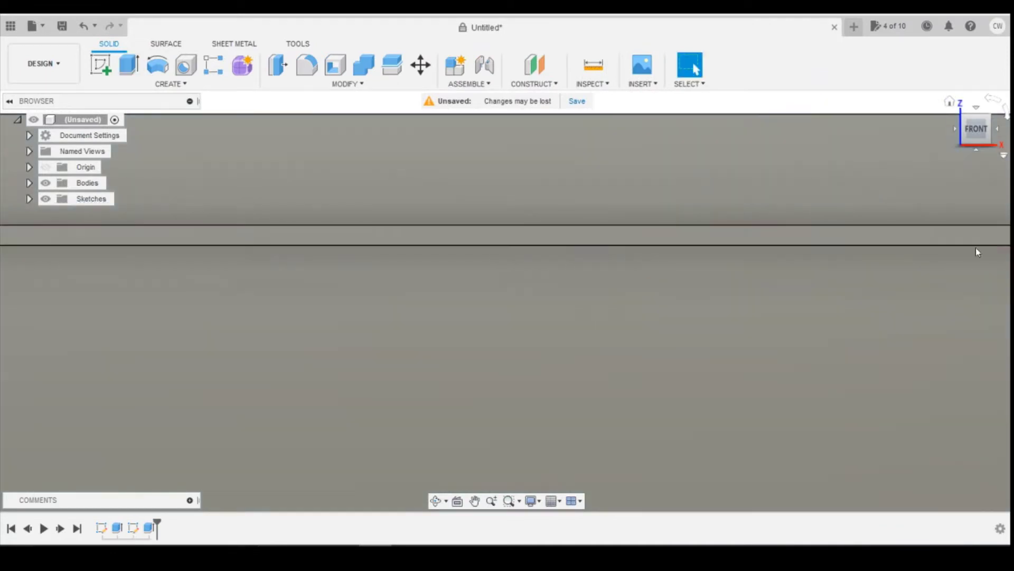
Step: Edit the strip's extrusion to a distance of -0.3 mm, keeping the Join operation
scroll(975, 248, down, 3)
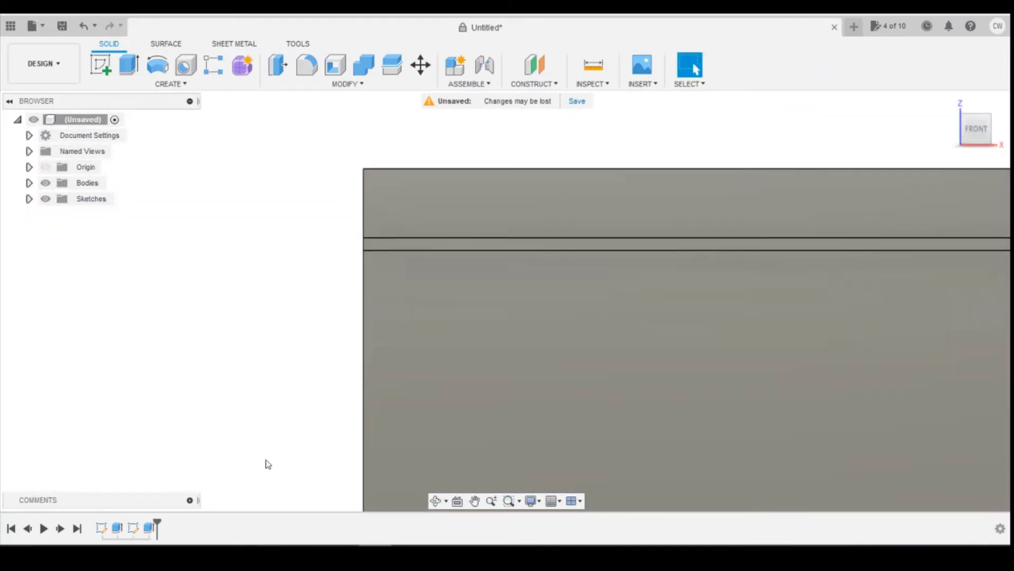
right_click(149, 528)
click(182, 394)
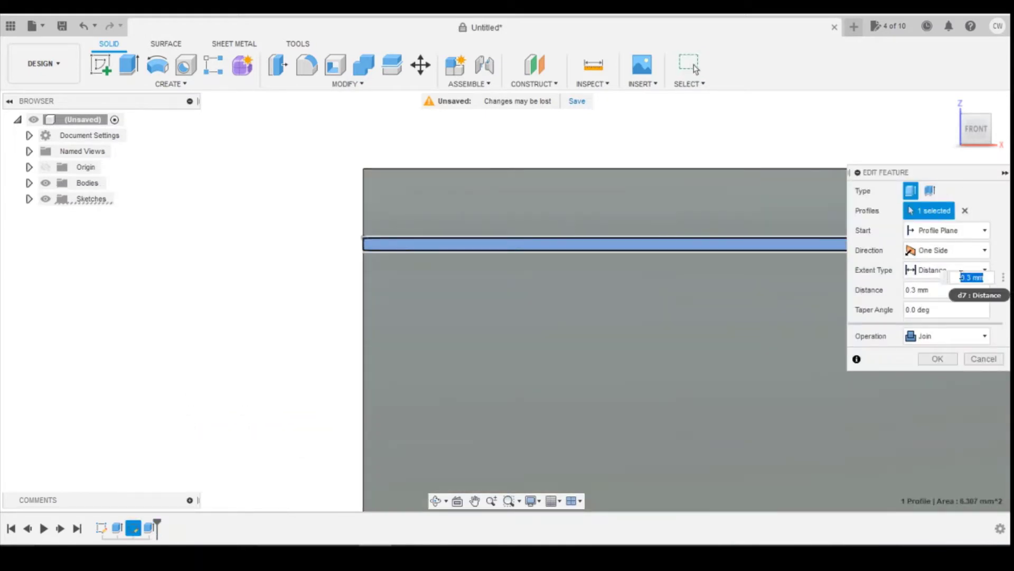
key(Home)
text(-)
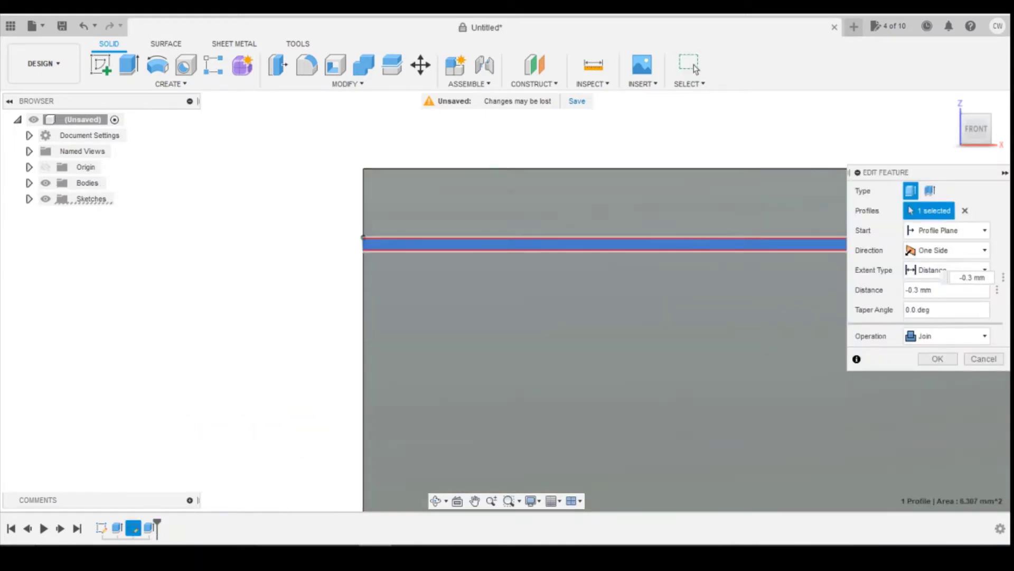
click(937, 359)
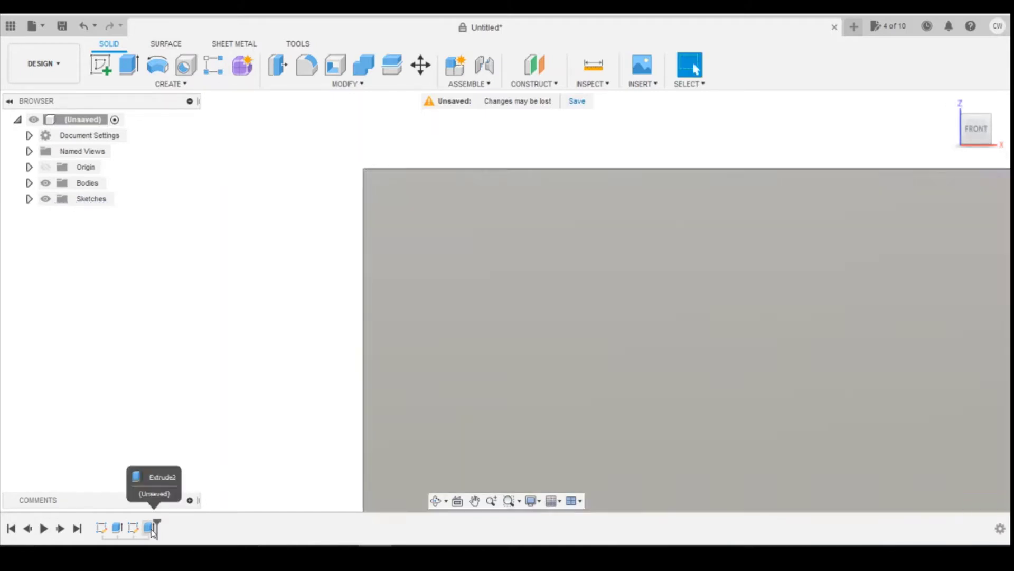
right_click(150, 527)
click(191, 402)
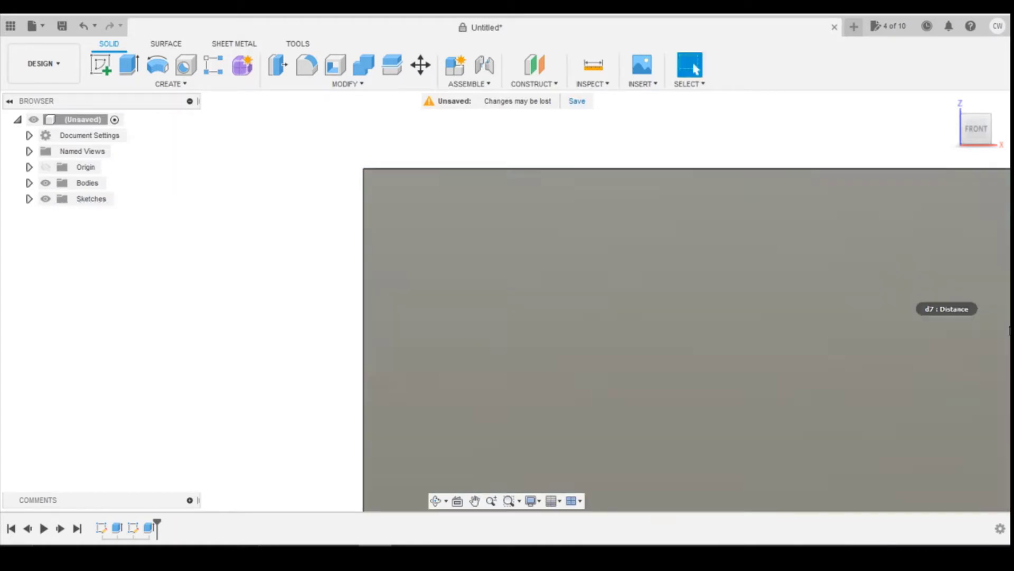
key(Return)
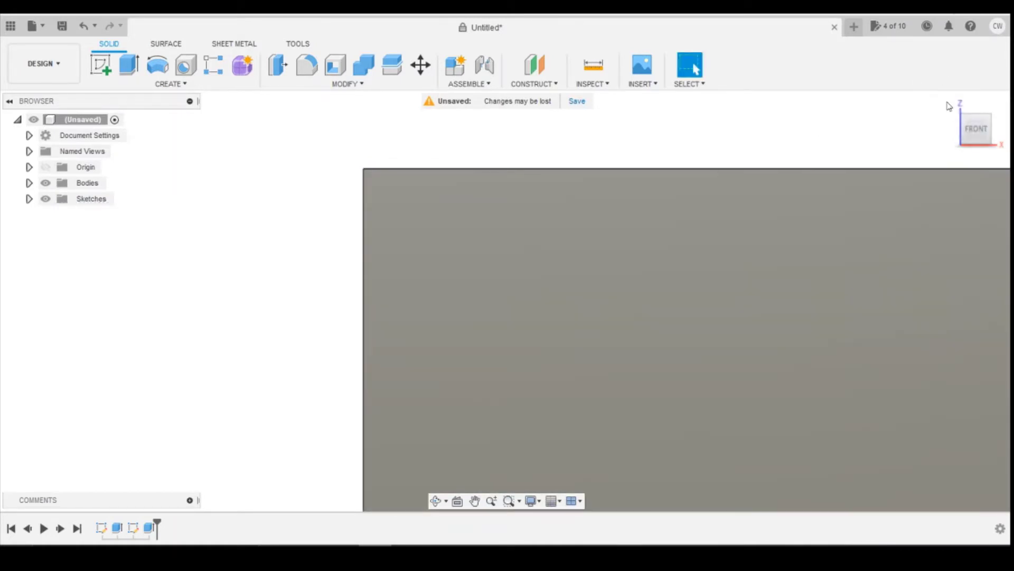
Step: Inspect the block from the back and delete the strip's extrusion while keeping its sketch
drag(946, 104, 866, 111)
shift+middle_drag(507, 300, 557, 241)
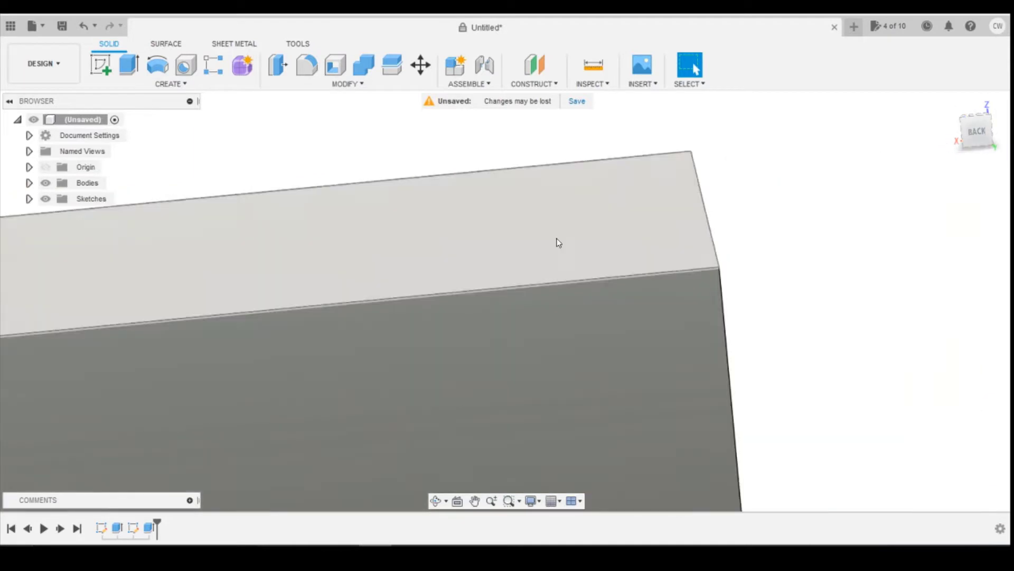
right_click(149, 527)
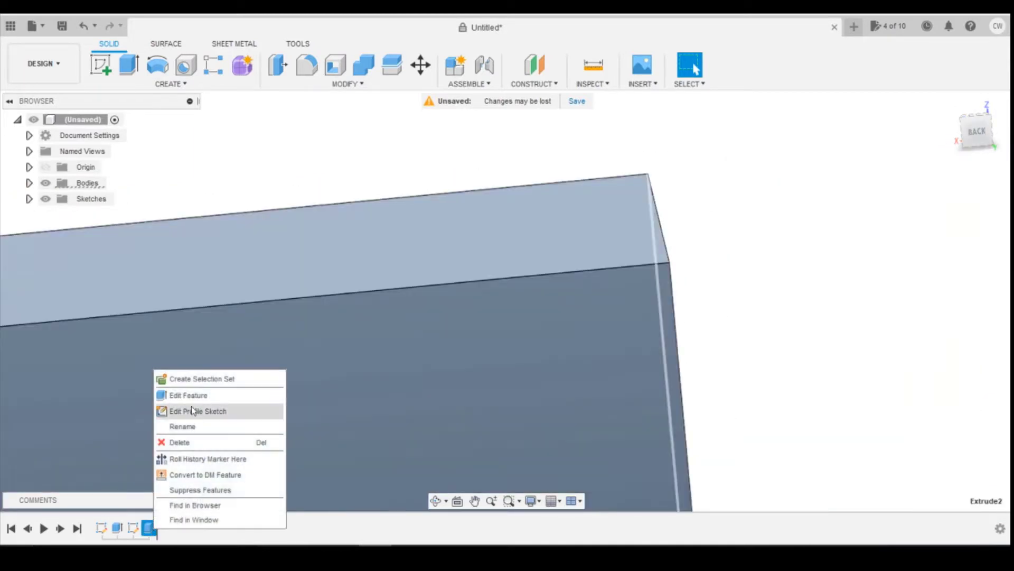
click(199, 441)
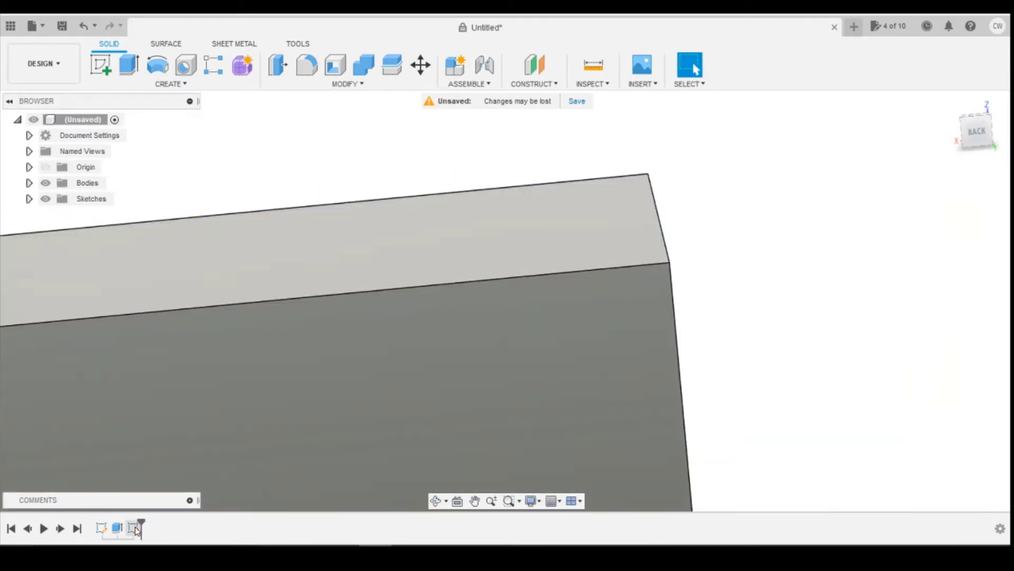
Step: Reopen the strip sketch and extrude its profile -0.3 mm as a cut to form a groove across the block's front face
right_click(134, 527)
click(169, 394)
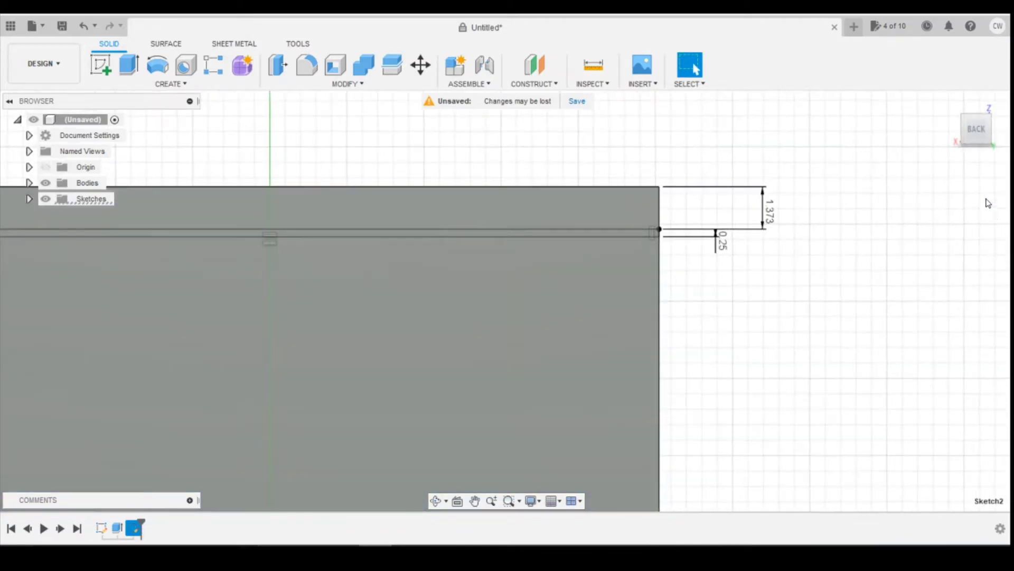
mouse_move(509, 296)
shift+middle_down()
mouse_move(503, 290)
mouse_move(534, 305)
shift+middle_up()
right_click(532, 302)
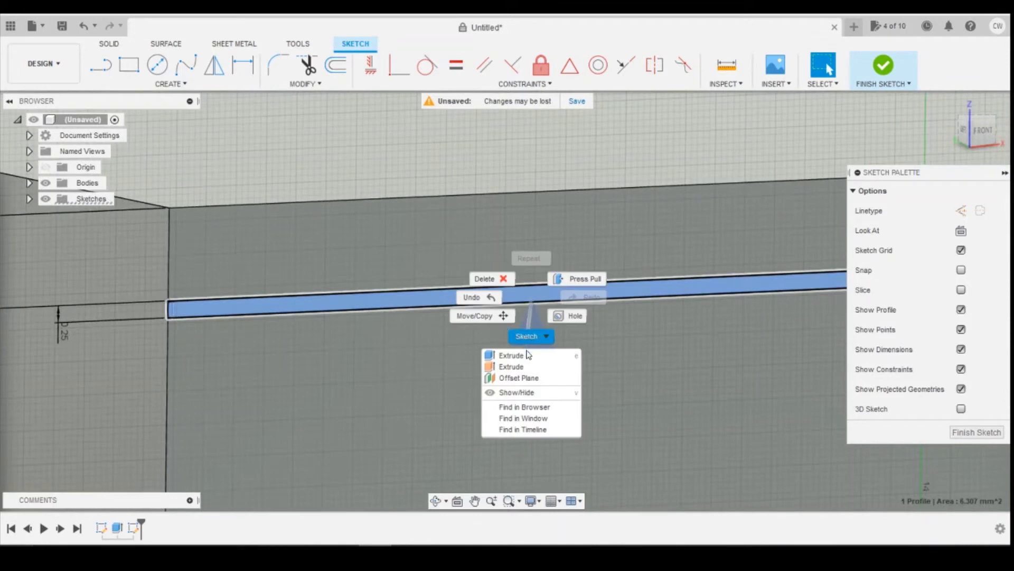
click(530, 355)
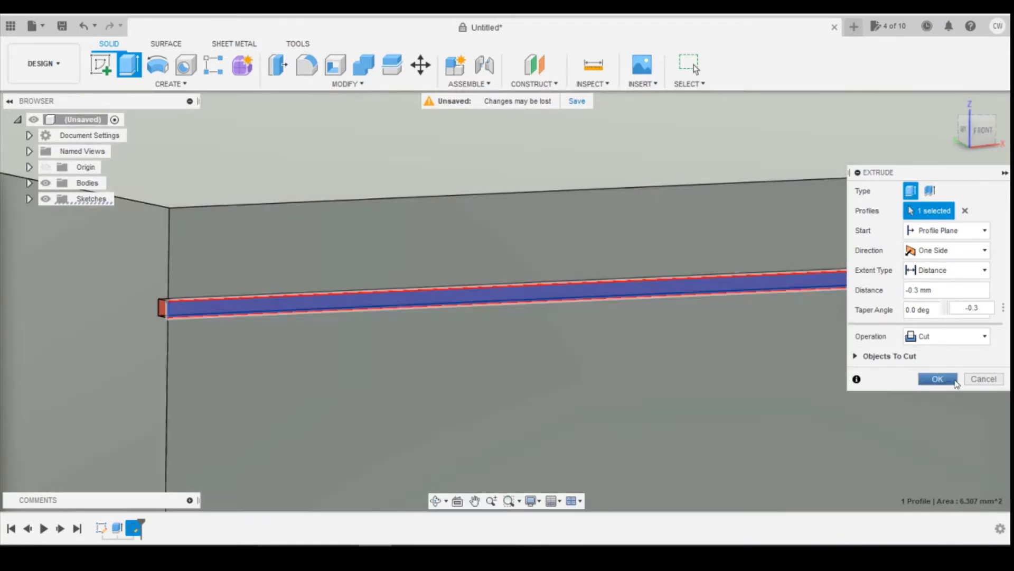
click(937, 379)
scroll(769, 343, down, 10)
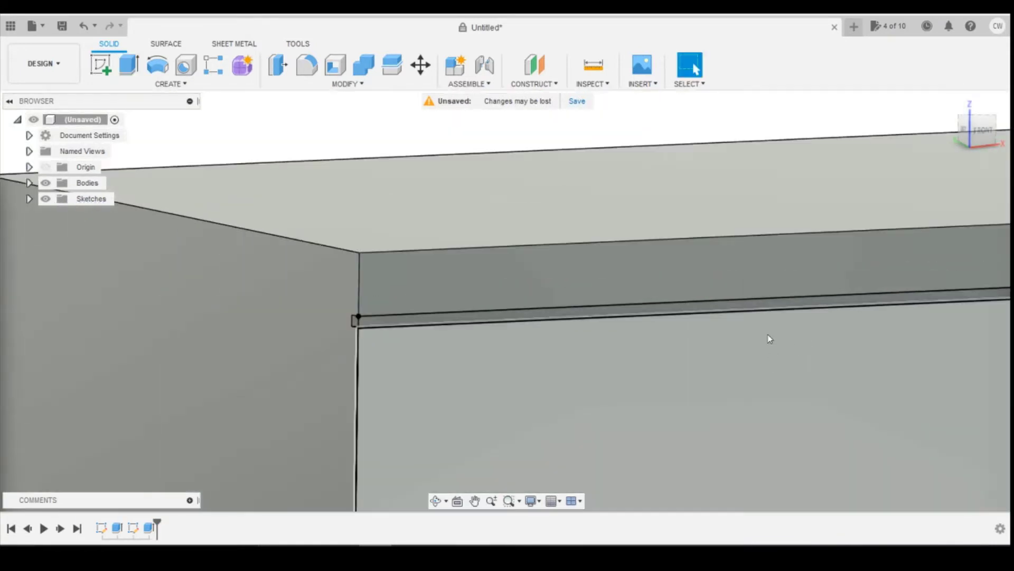
Step: Dismiss the mail notification covering the workspace
scroll(620, 412, up, 3)
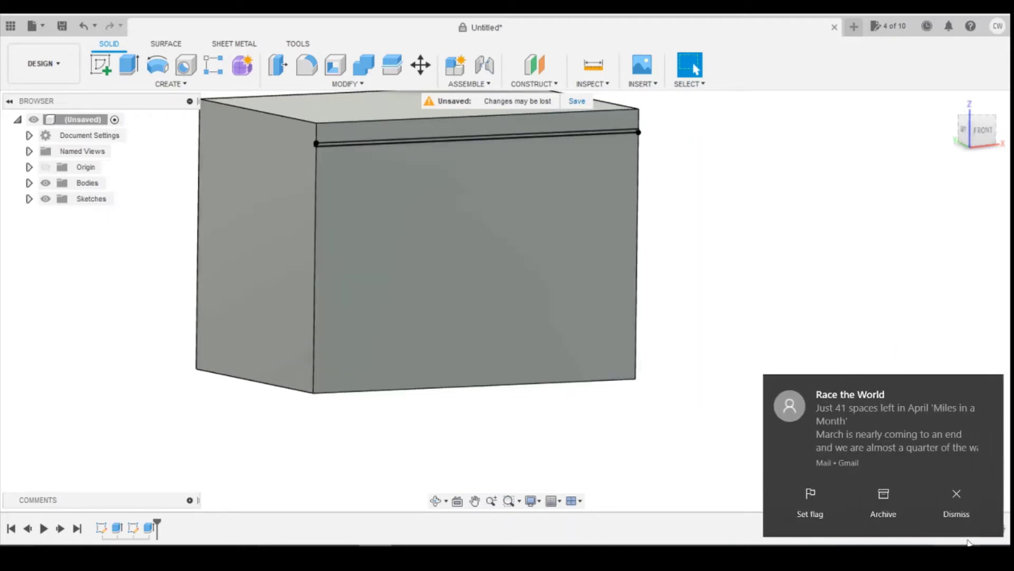
click(956, 507)
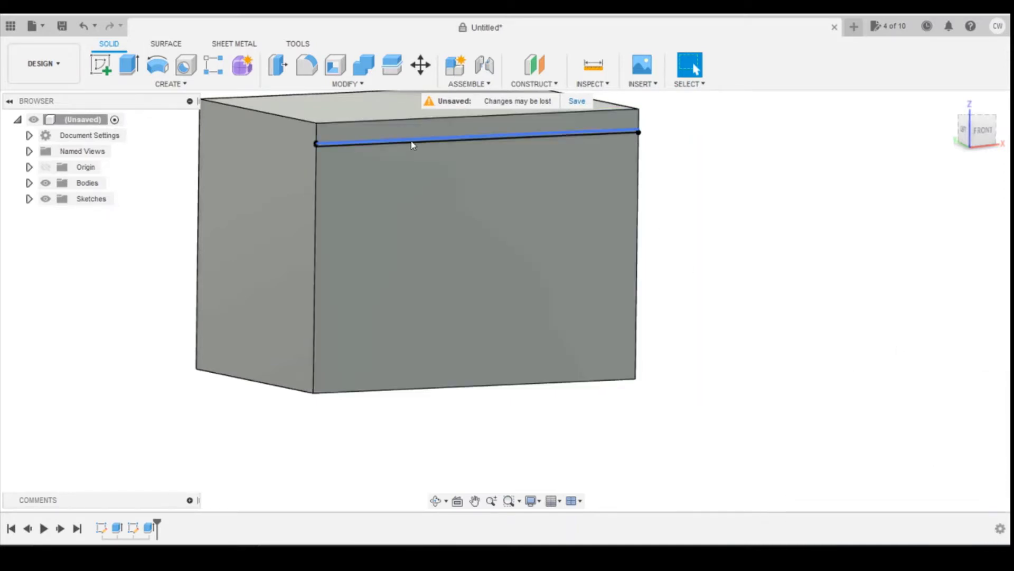
click(962, 499)
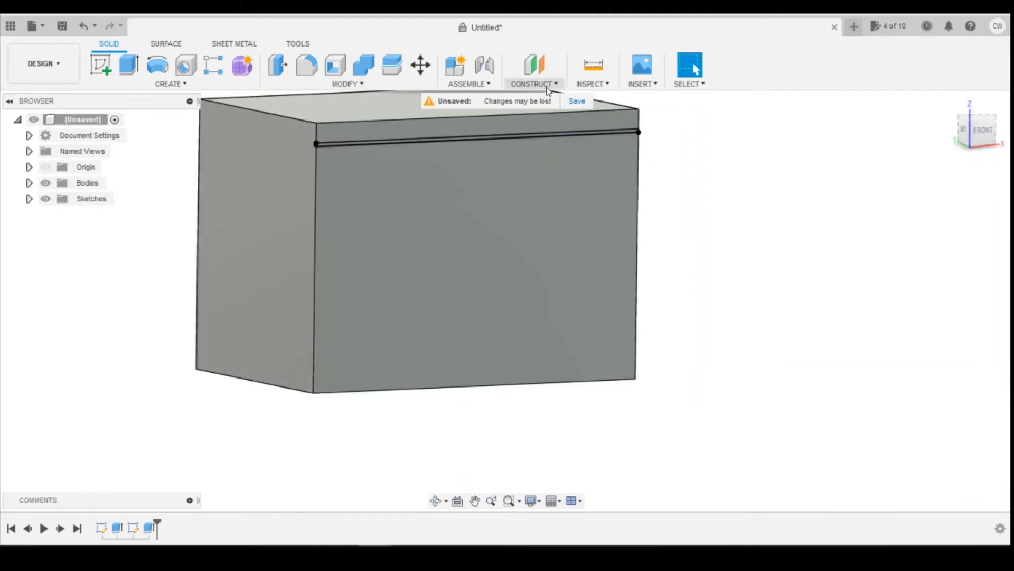
Step: Construct a horizontal midplane between the block's top and bottom faces
click(548, 86)
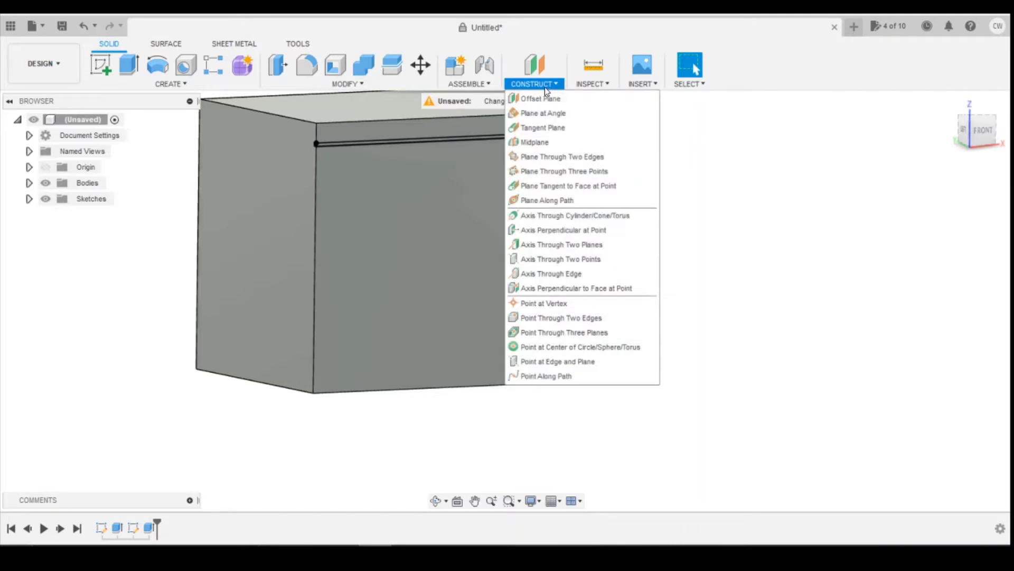
click(539, 142)
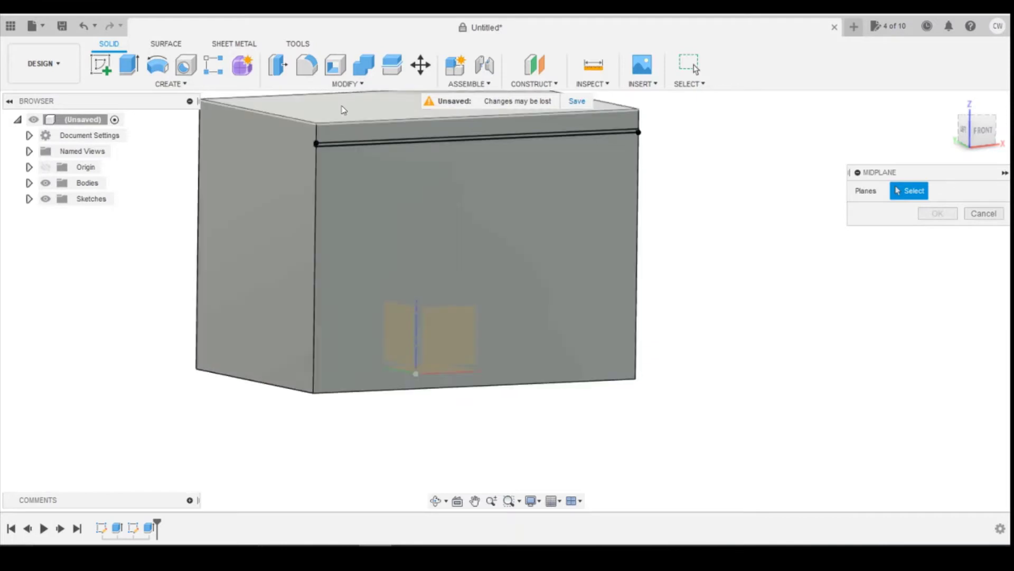
click(344, 105)
click(993, 142)
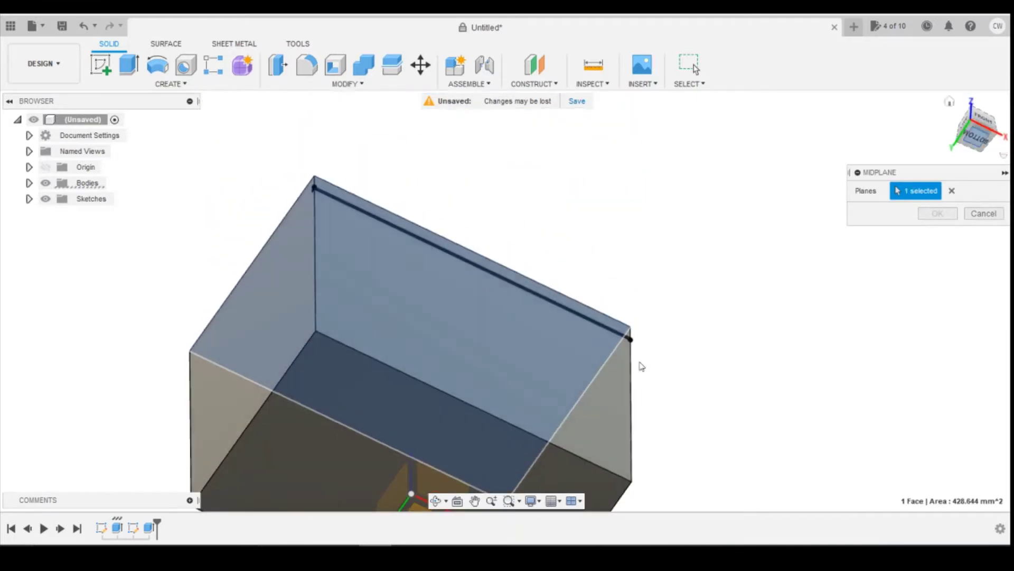
click(342, 445)
click(937, 212)
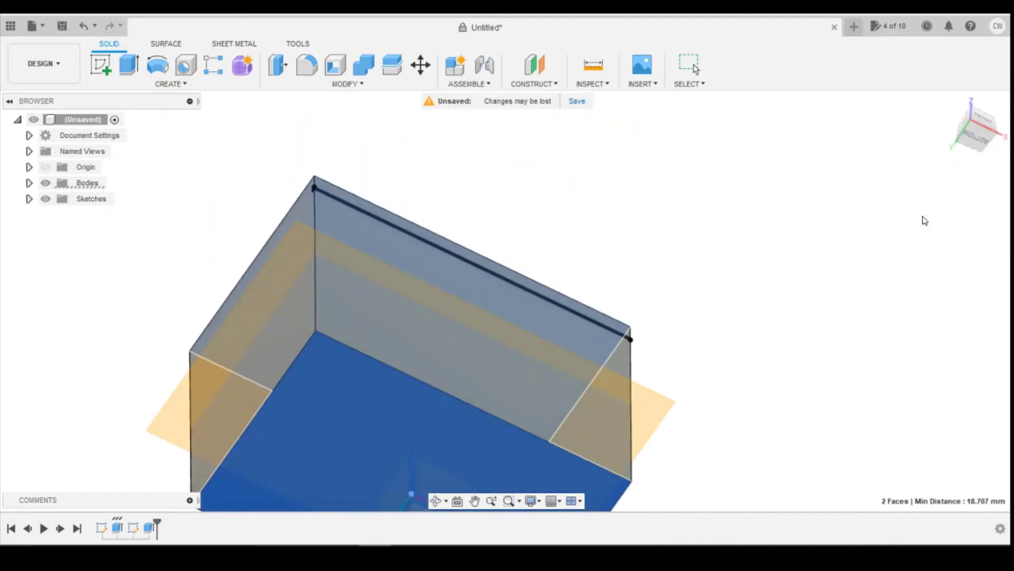
Step: Construct a vertical midplane between the block's front and back faces
click(959, 137)
click(983, 118)
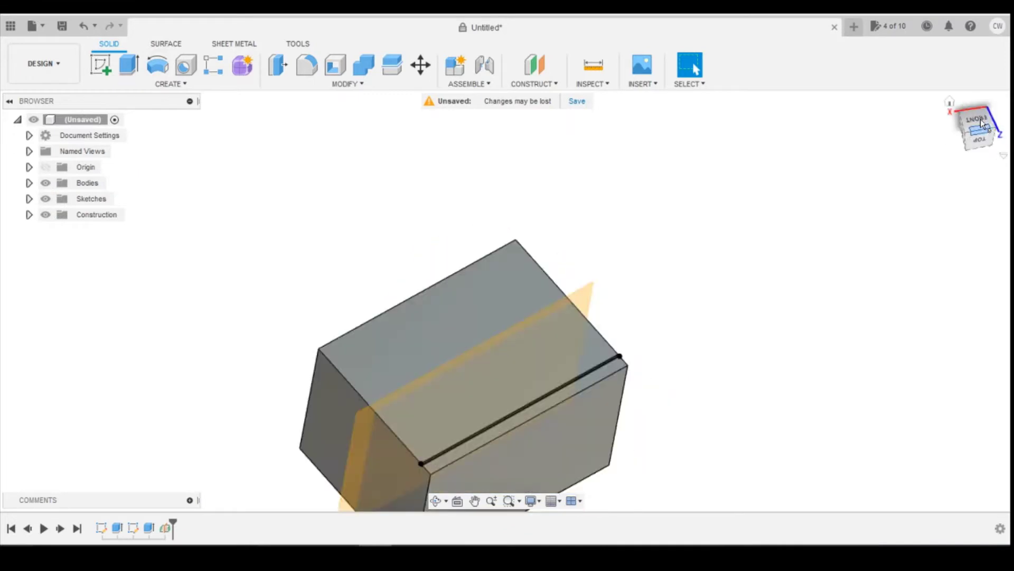
click(953, 102)
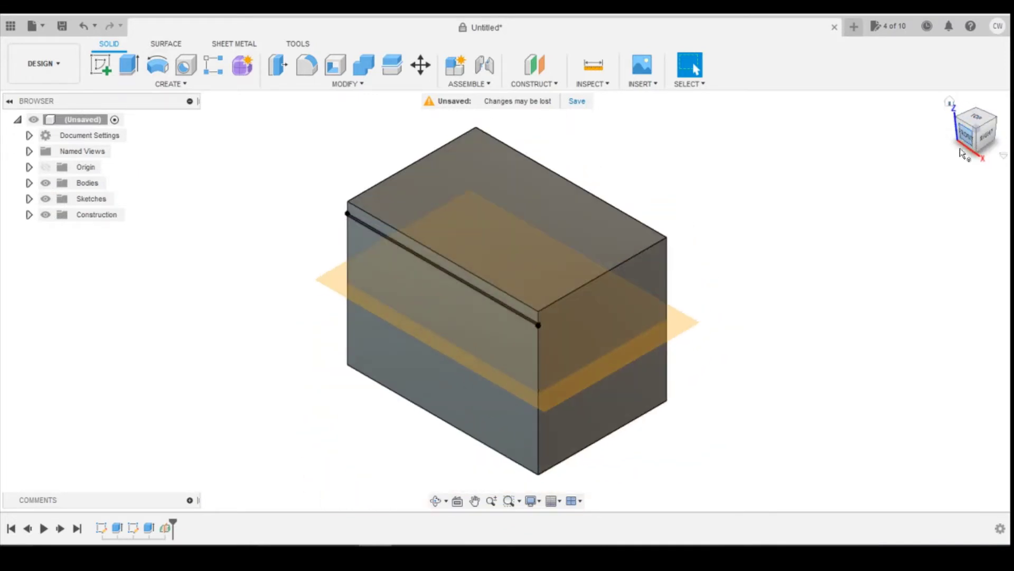
click(536, 64)
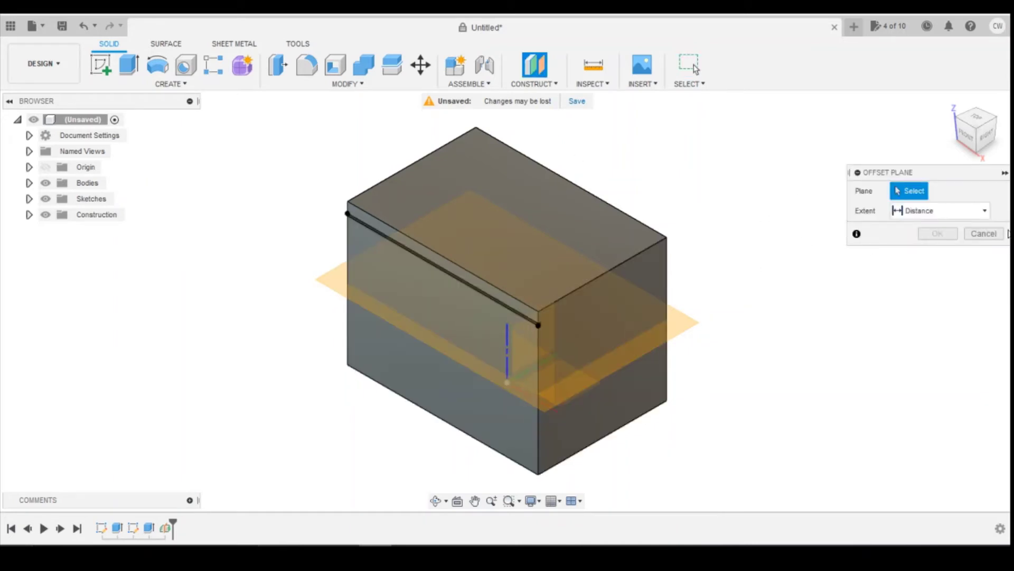
click(997, 235)
click(552, 84)
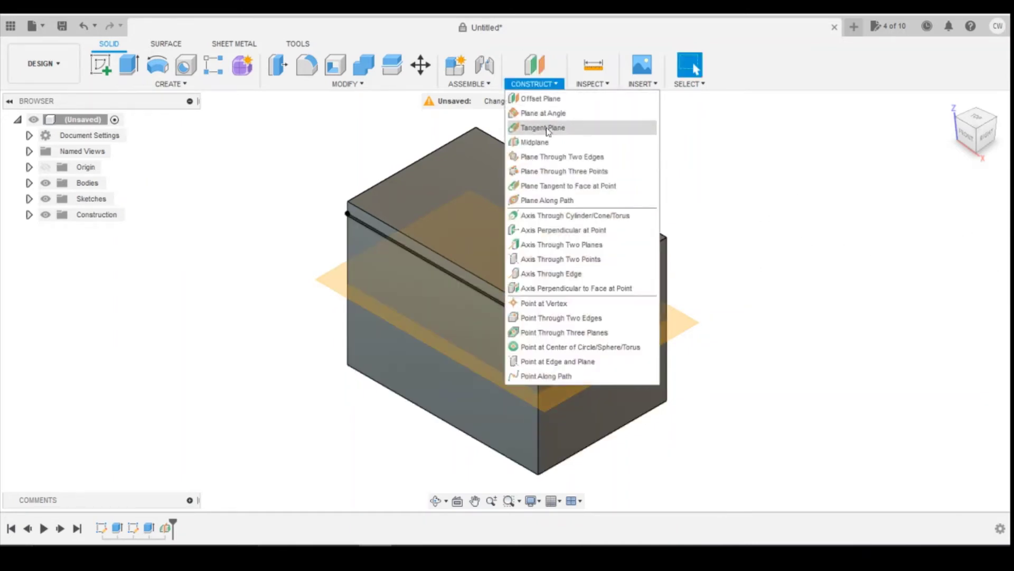
click(556, 142)
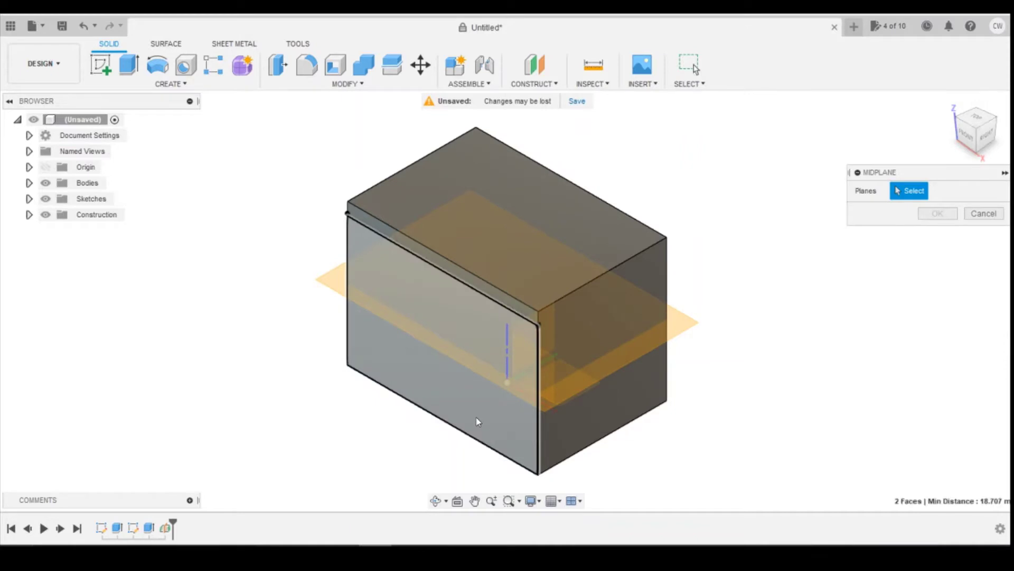
click(475, 420)
drag(971, 136, 954, 146)
click(614, 300)
click(937, 213)
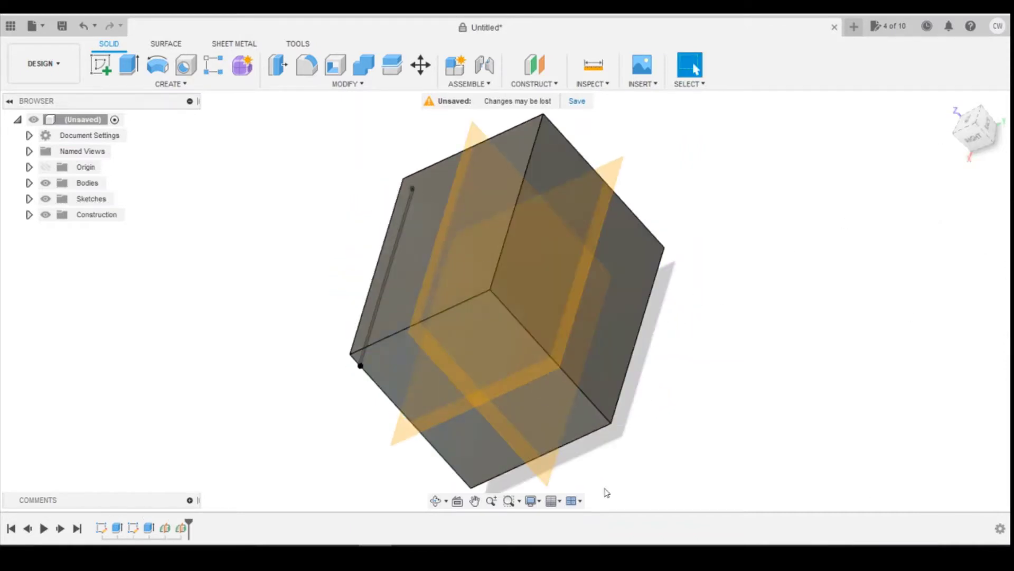
Step: Mirror the upper groove's cut feature across the horizontal midplane to add a matching groove near the bottom of the front face
click(964, 150)
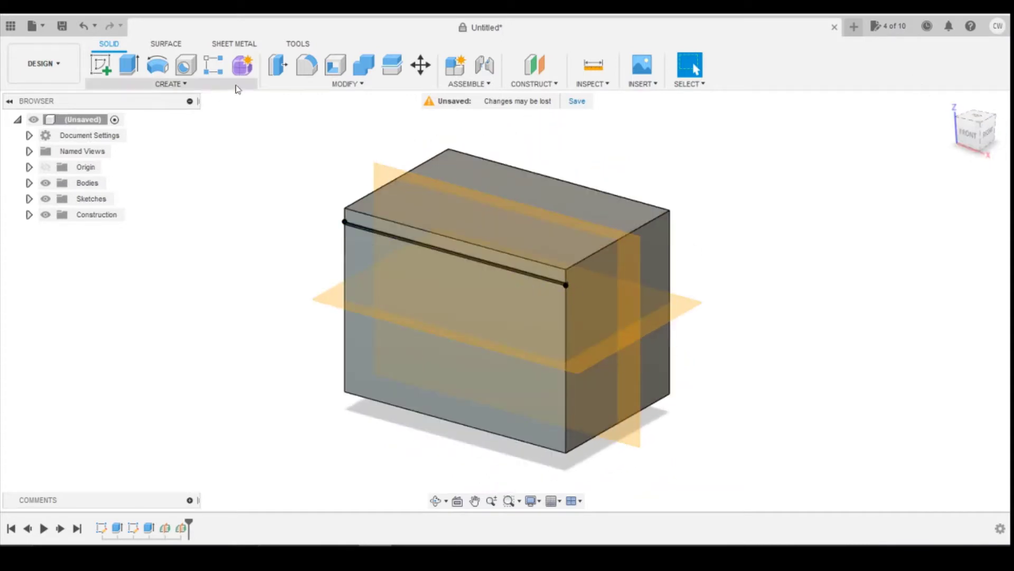
click(205, 84)
click(154, 391)
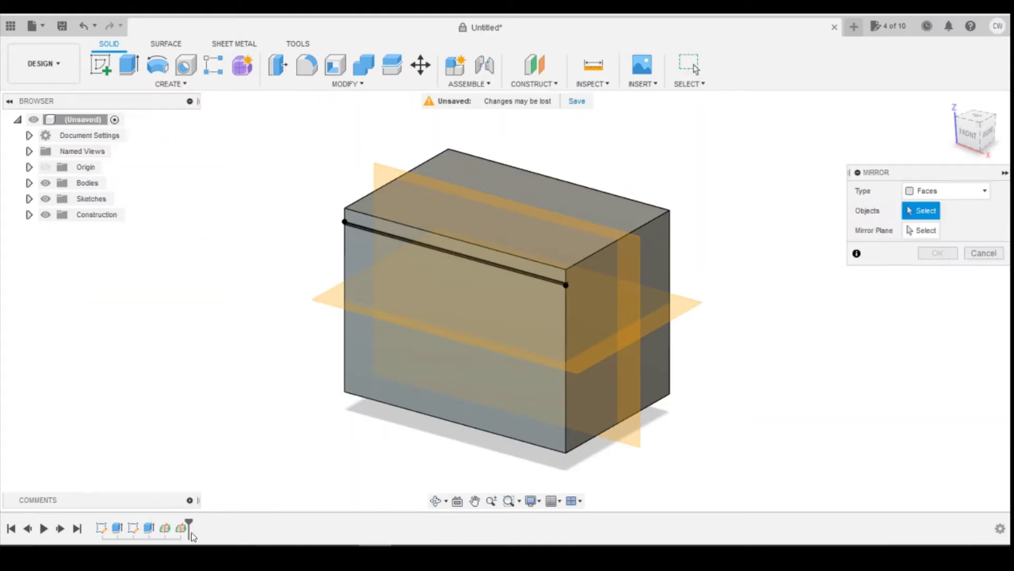
click(946, 190)
click(930, 224)
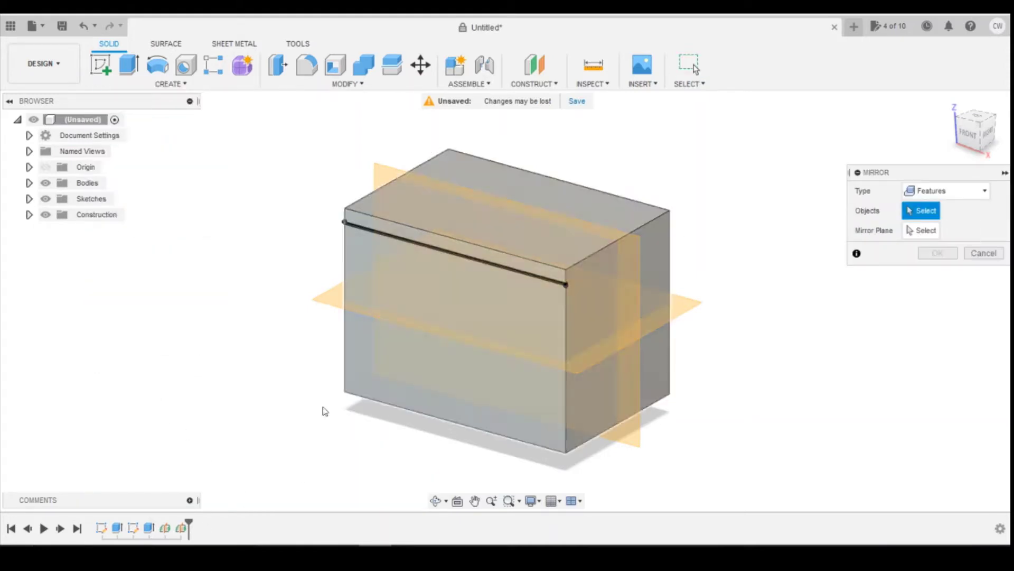
click(149, 527)
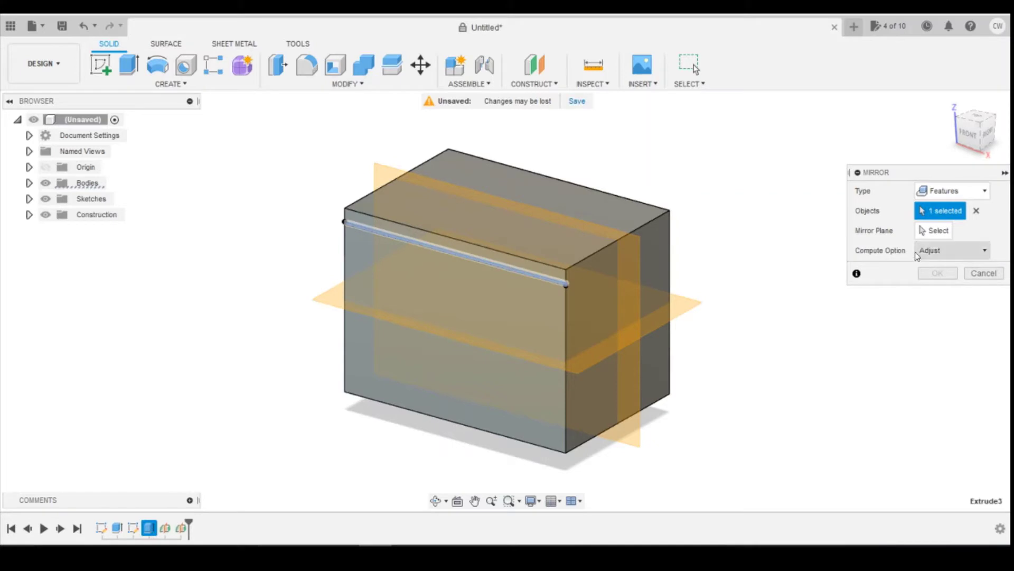
click(934, 231)
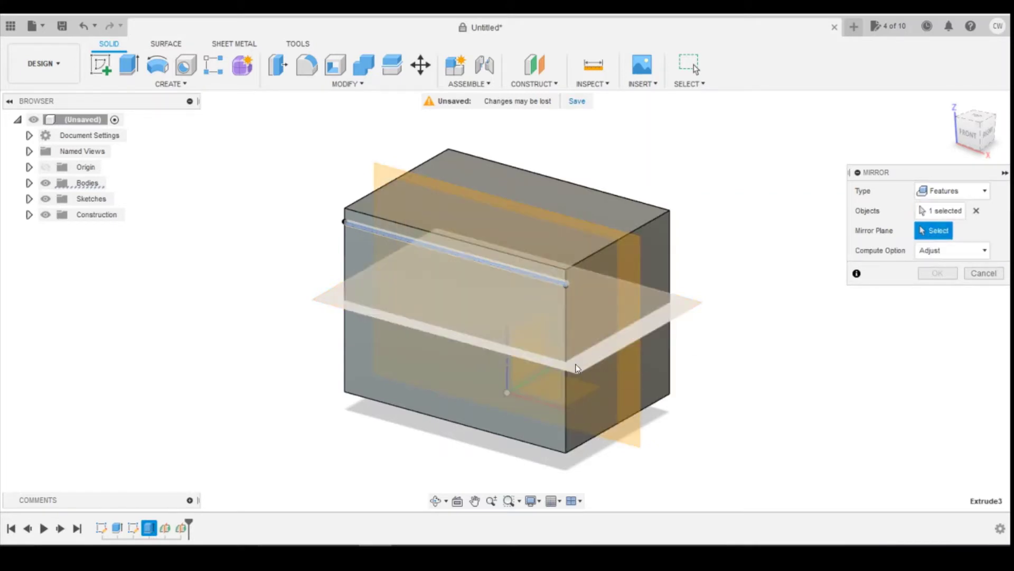
click(577, 369)
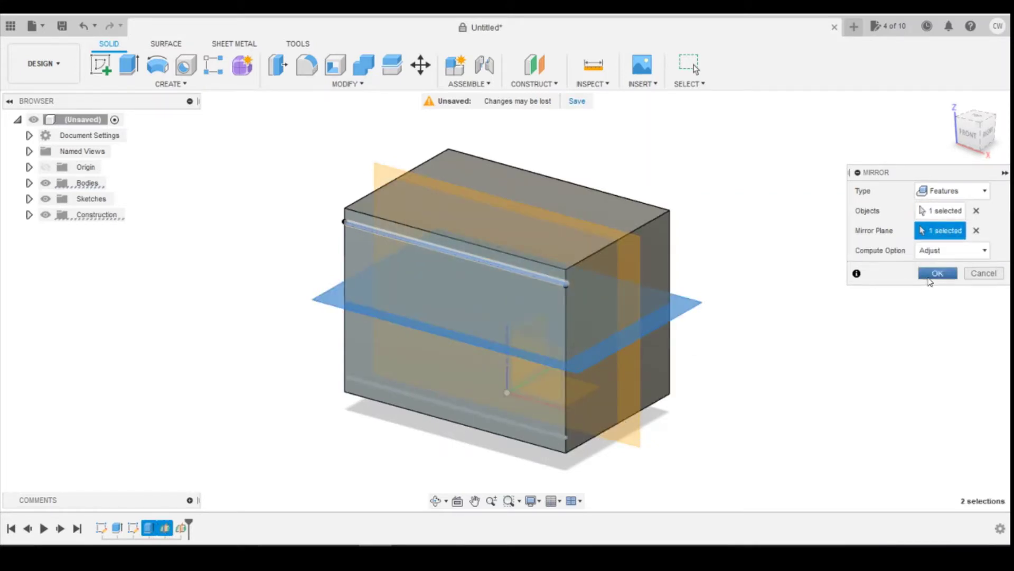
click(931, 274)
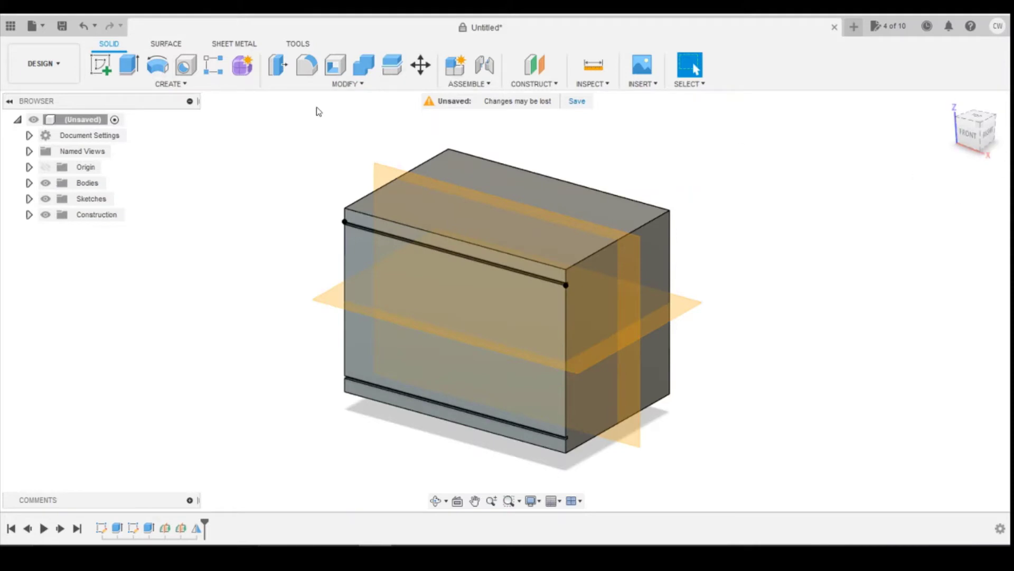
Step: Mirror the groove cut and its mirrored copy as features across the vertical midplane onto the block's back face
click(208, 87)
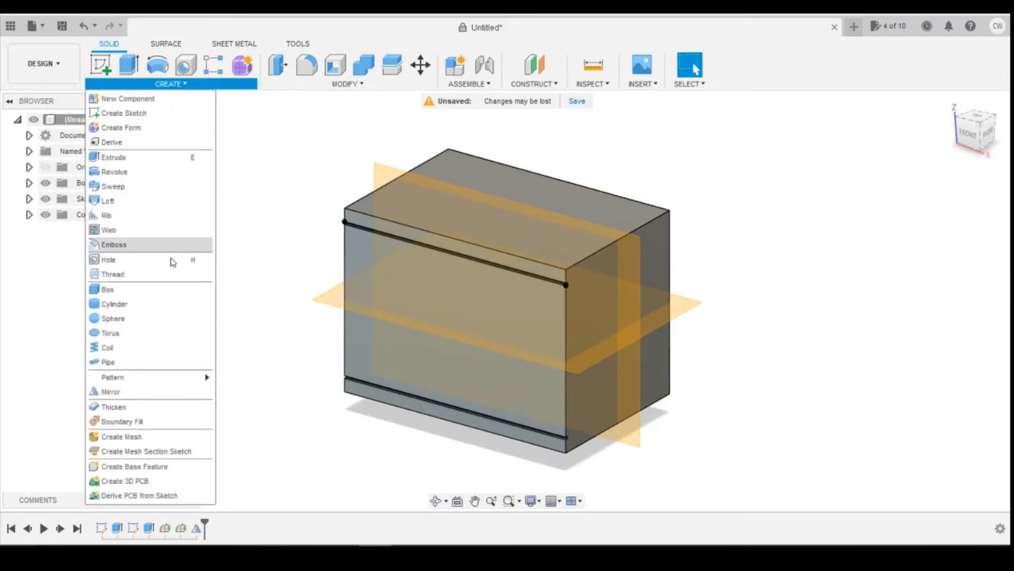
click(185, 391)
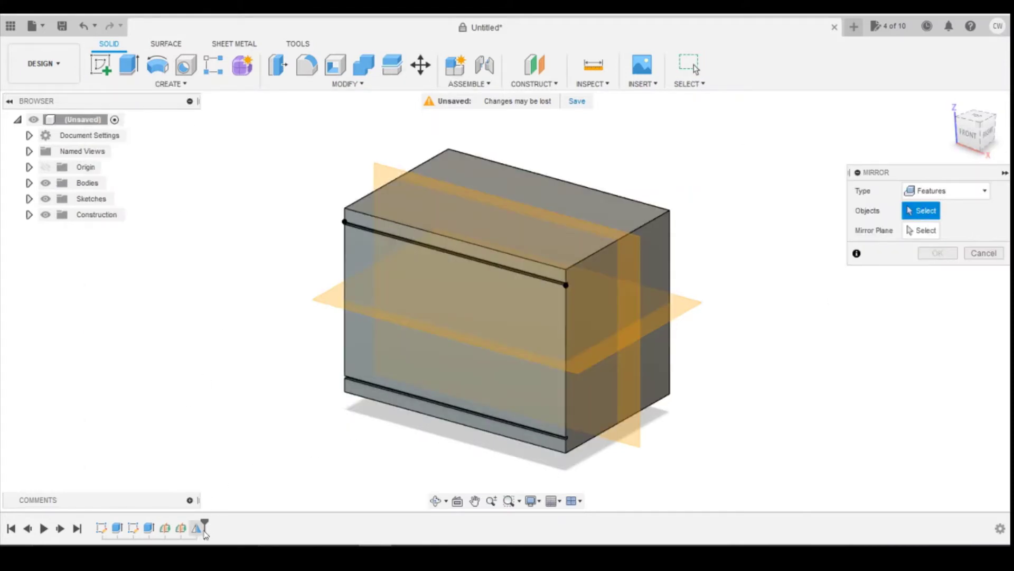
click(149, 527)
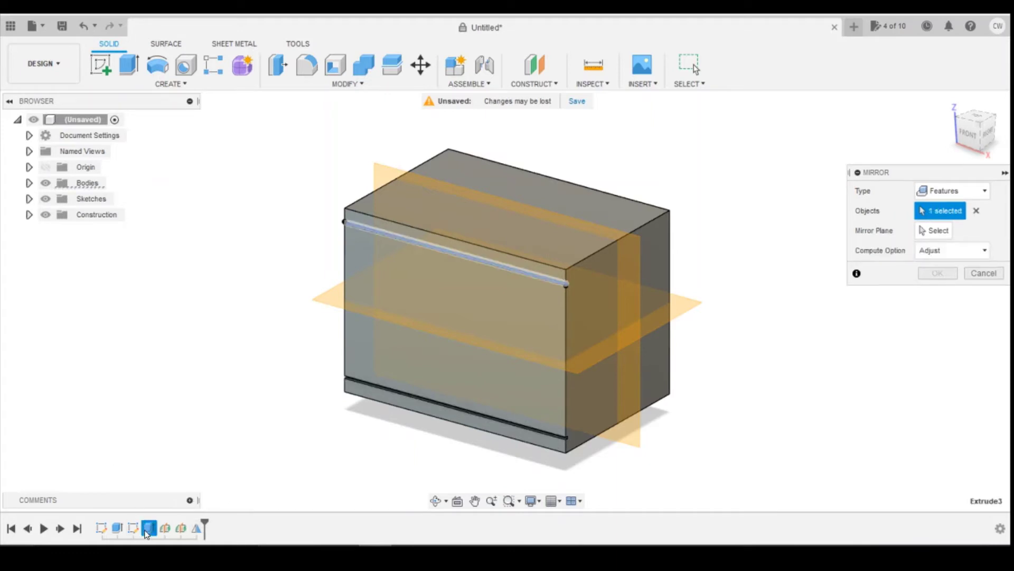
click(198, 529)
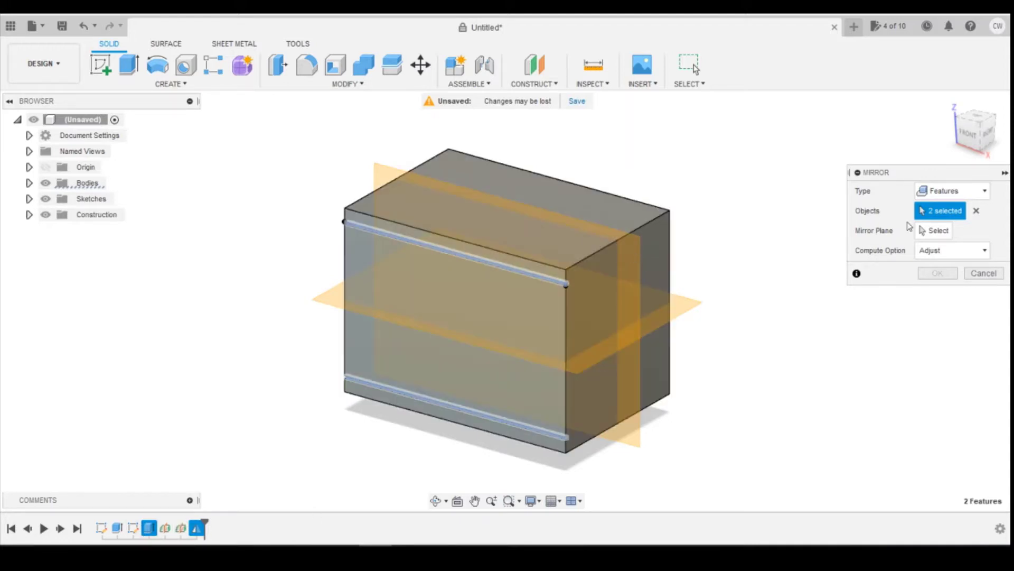
click(934, 231)
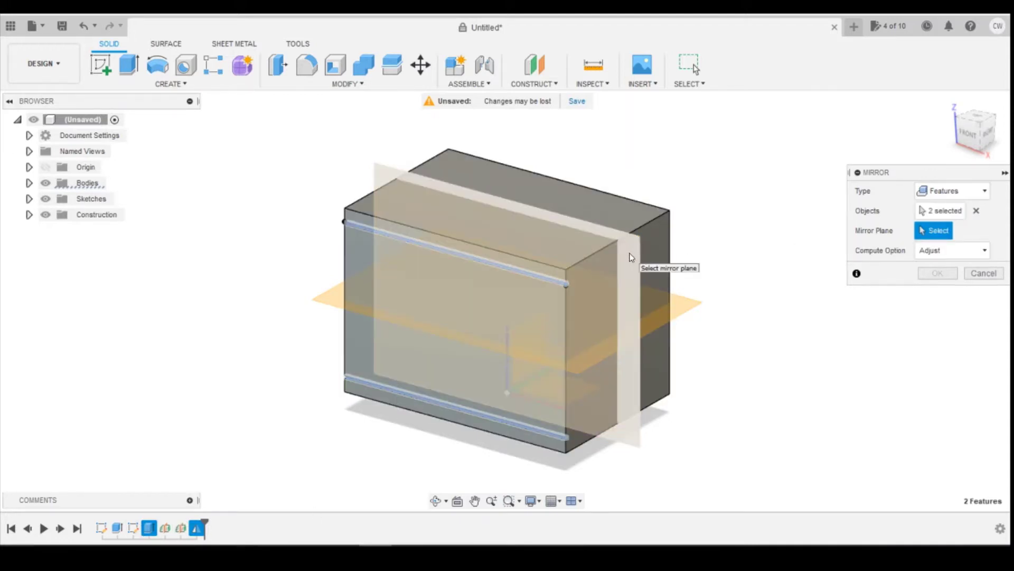
click(630, 259)
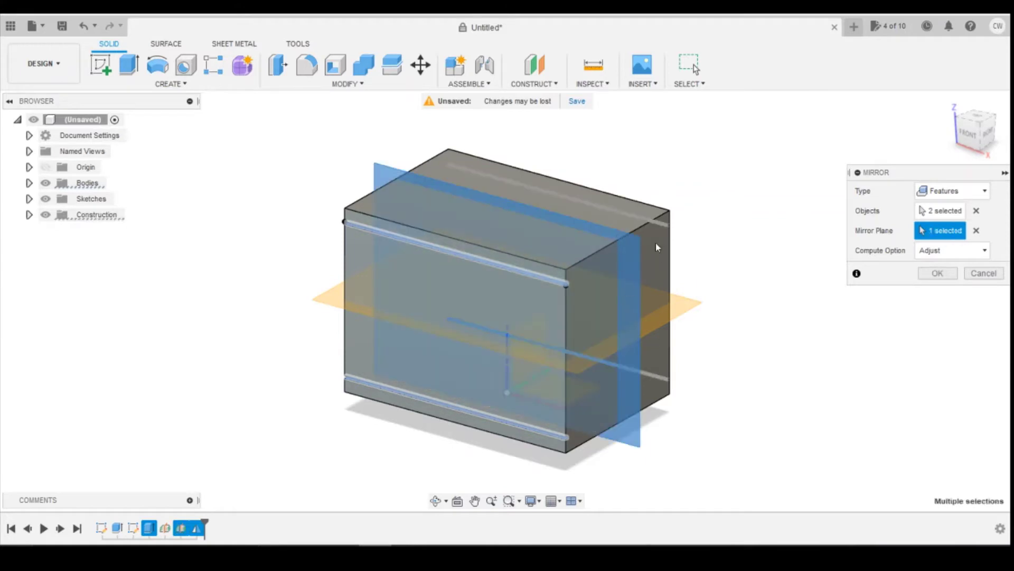
click(937, 273)
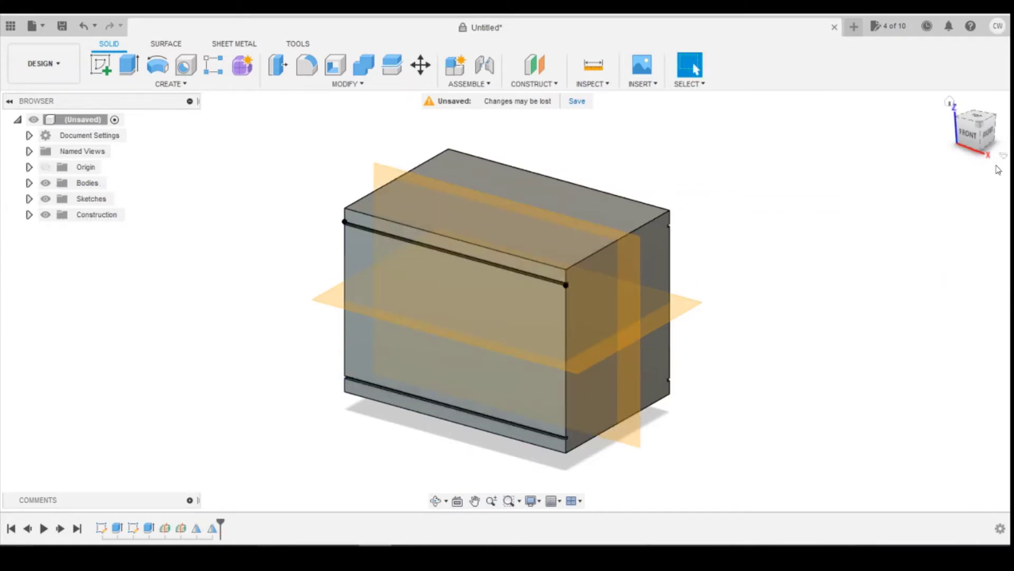
shift+middle_drag(986, 141, 866, 163)
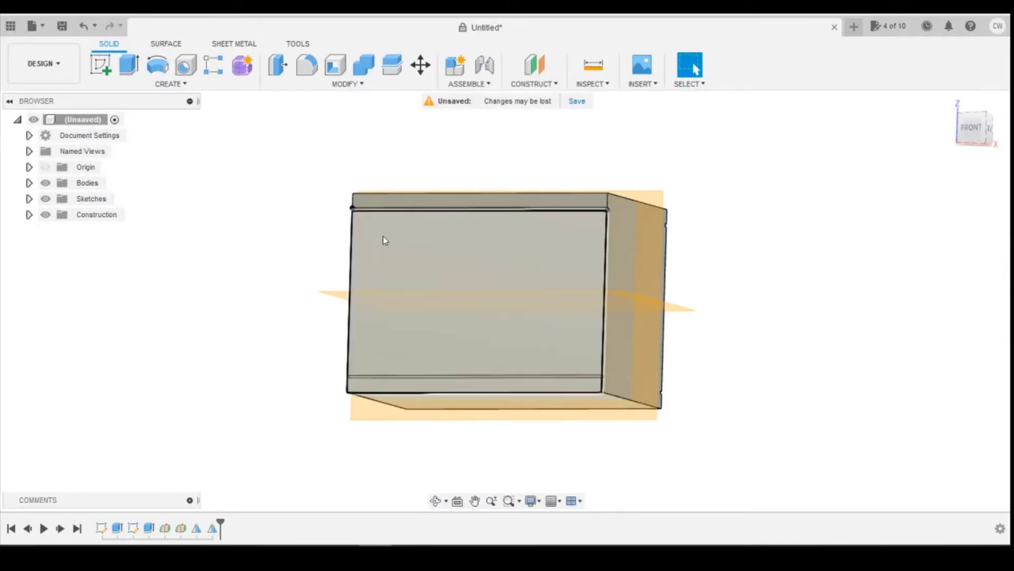
click(100, 64)
click(591, 264)
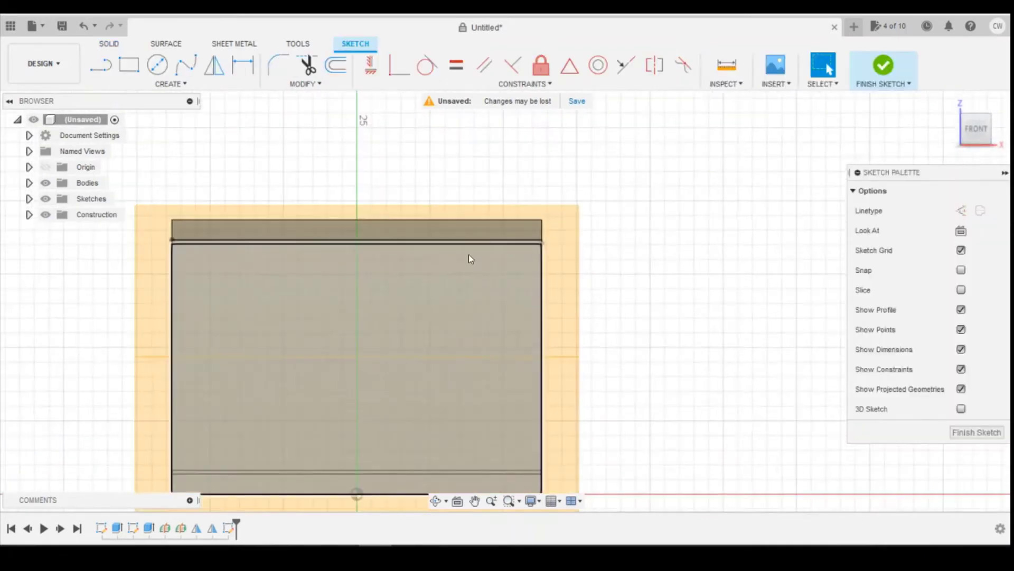
click(129, 64)
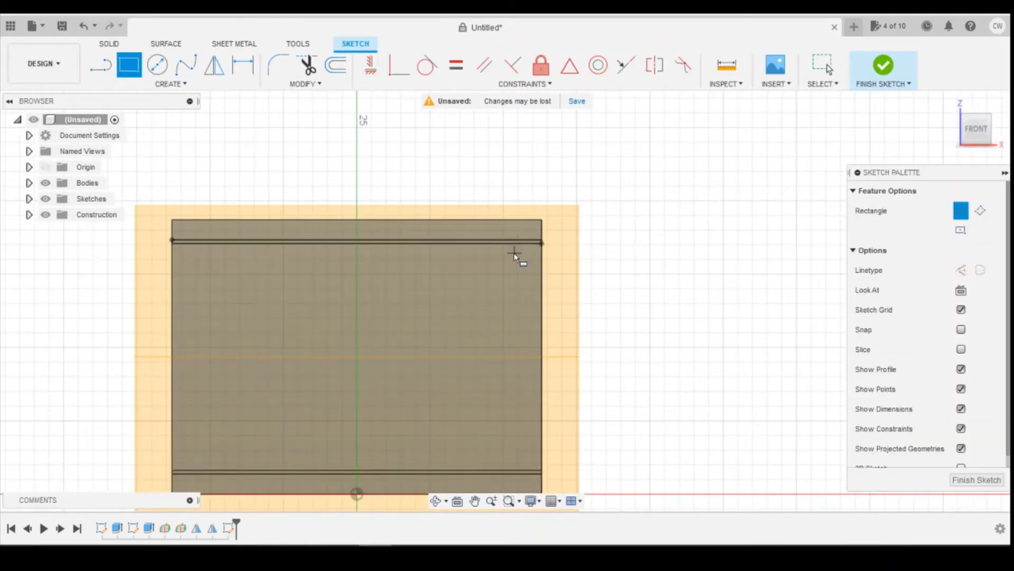
shift+middle_drag(505, 295, 433, 319)
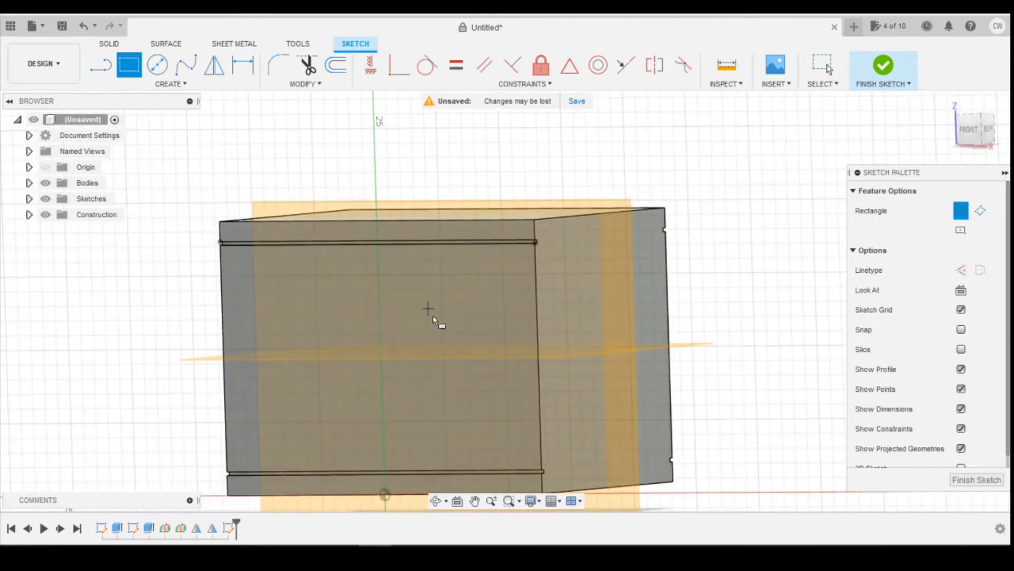
click(977, 480)
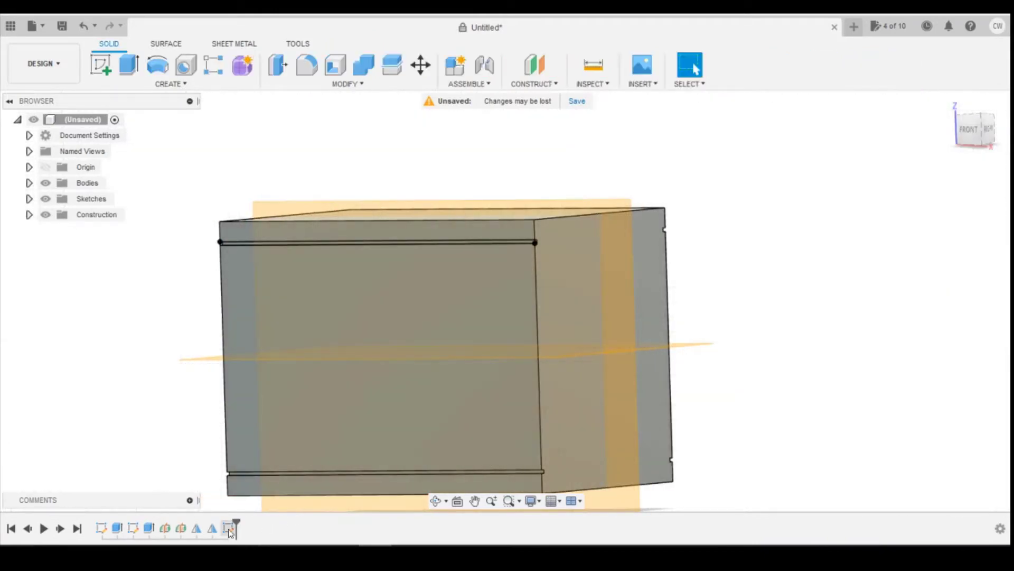
right_click(229, 528)
click(287, 436)
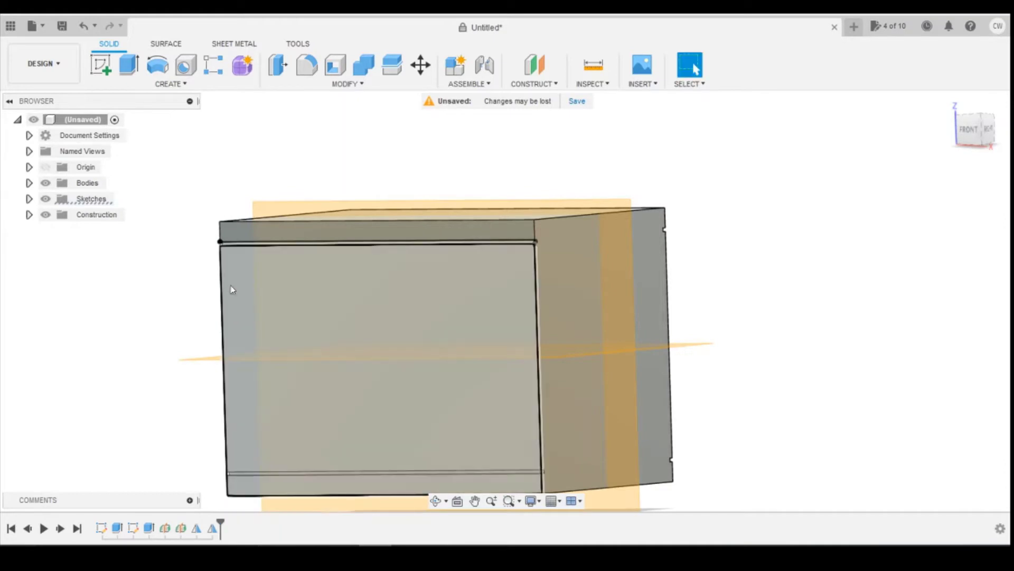
Step: Start a sketch on the block's front face and draw a vertical 0.25 mm wide rectangle near its right edge, spanning between the two grooves
click(101, 64)
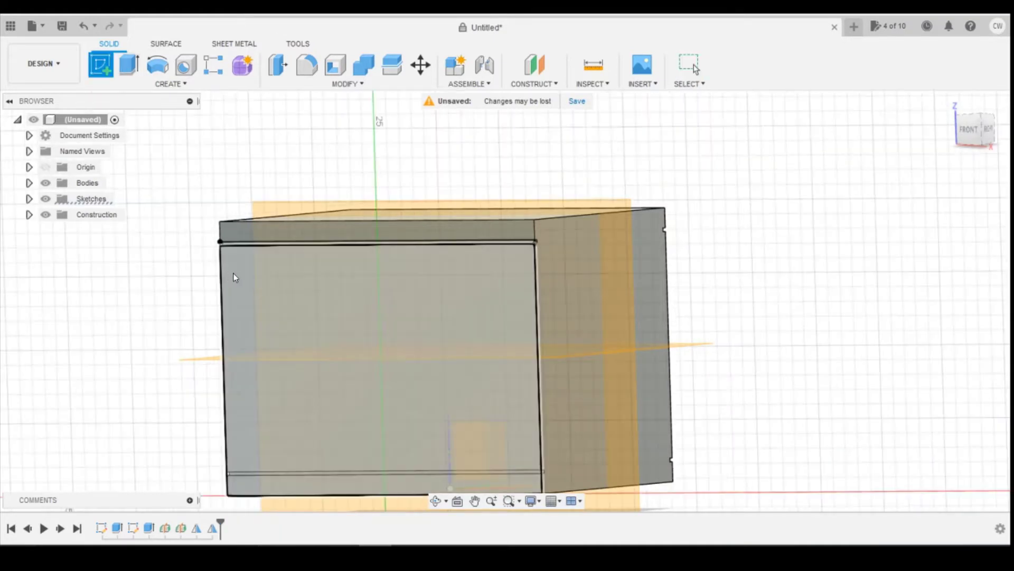
click(382, 351)
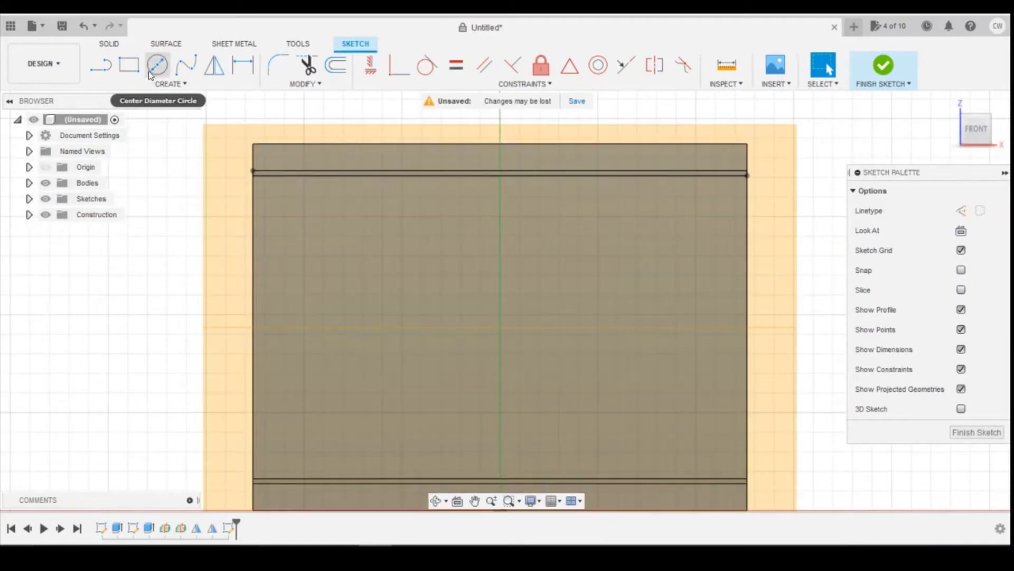
click(129, 64)
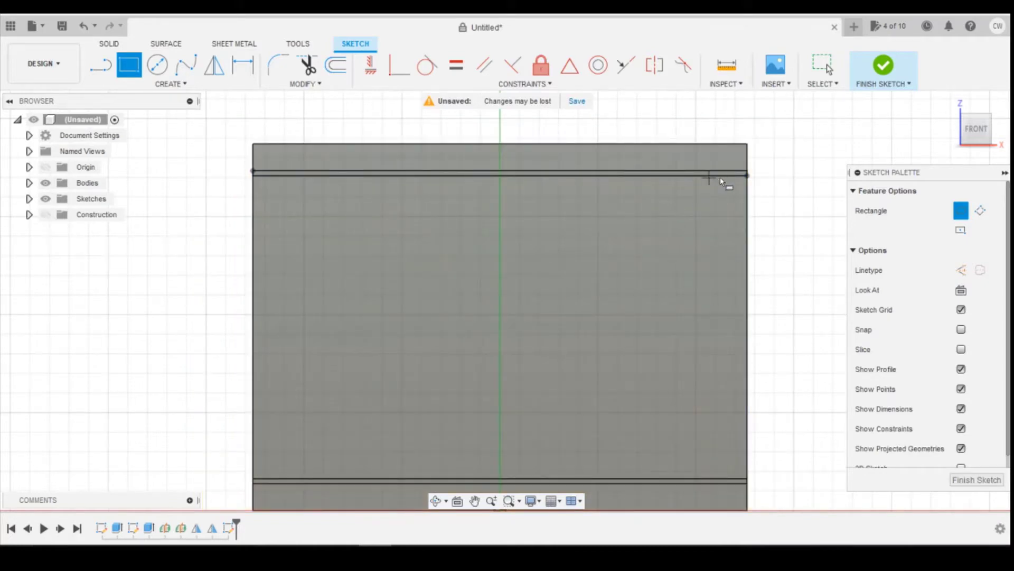
click(708, 183)
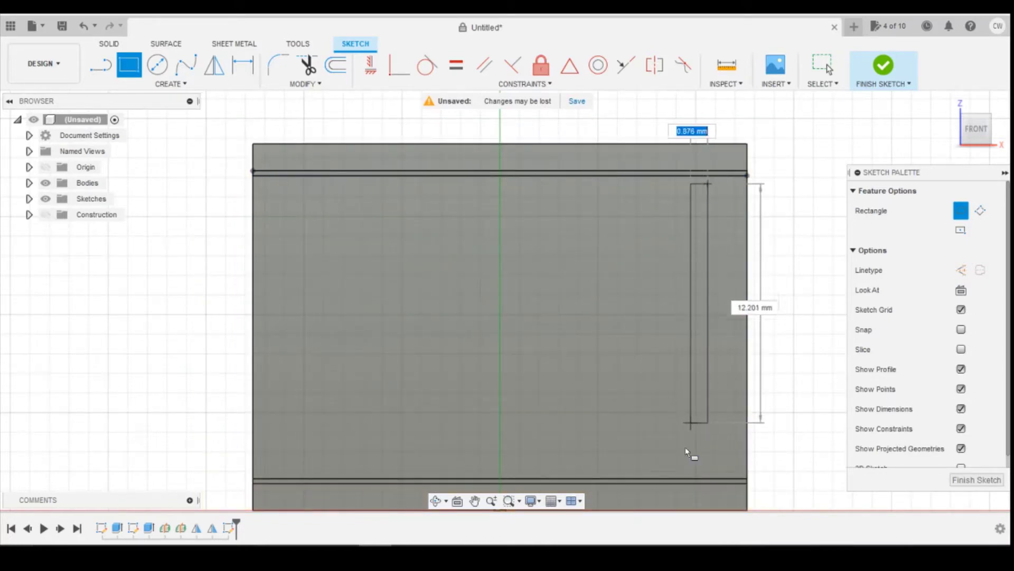
text(0.25)
key(Tab)
click(709, 477)
key(Escape)
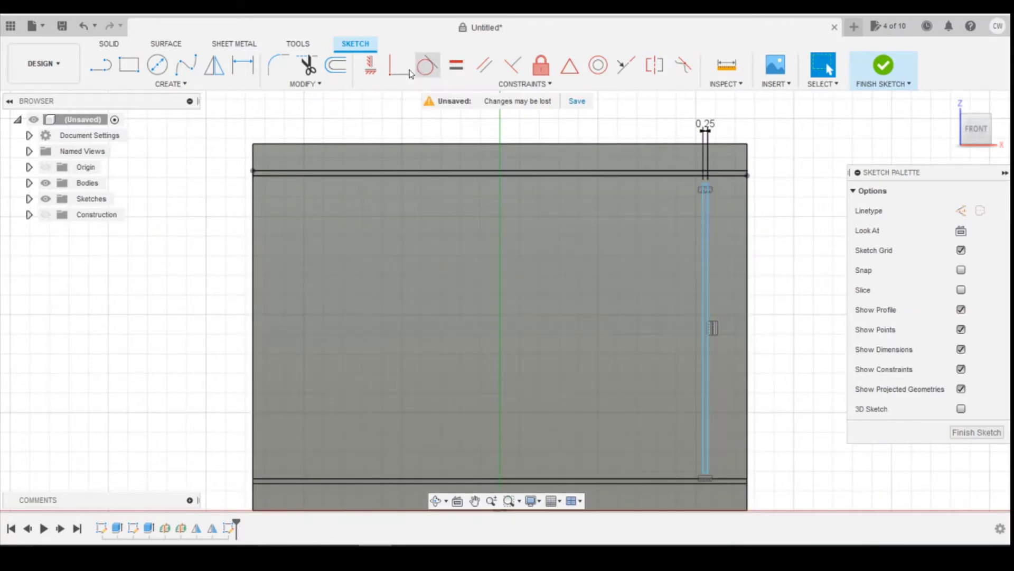
Step: Constrain the narrow rectangle's upper and lower right corners coincident with the inner edges of the upper and lower grooves
scroll(760, 215, up, 3)
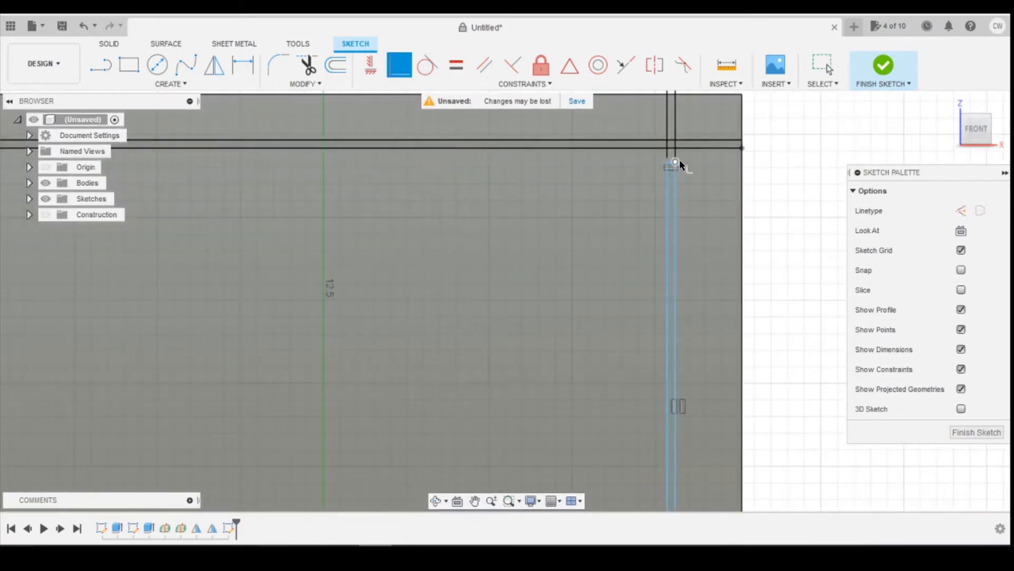
scroll(728, 222, down, 5)
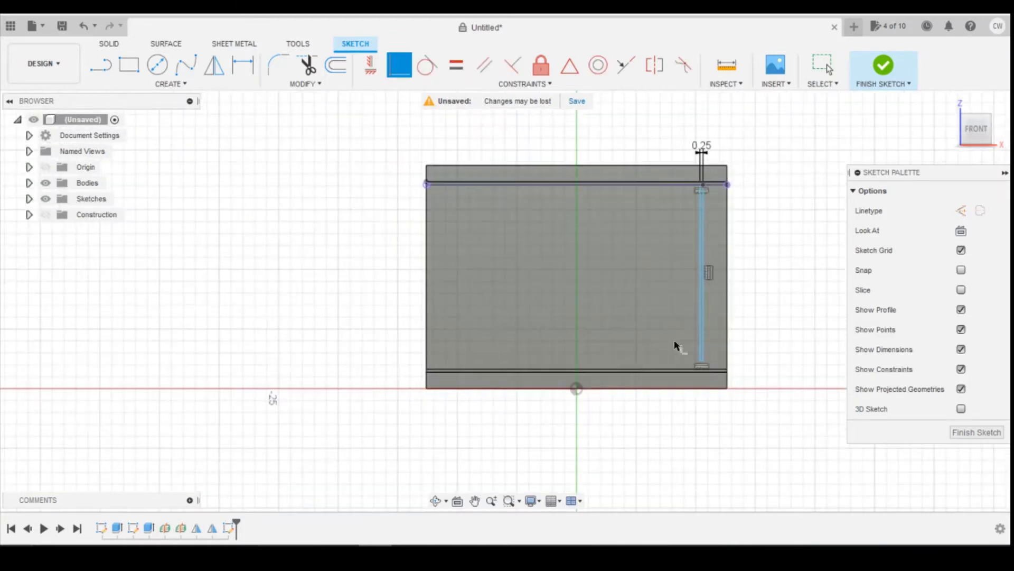
scroll(676, 346, up, 4)
shift+click(728, 320)
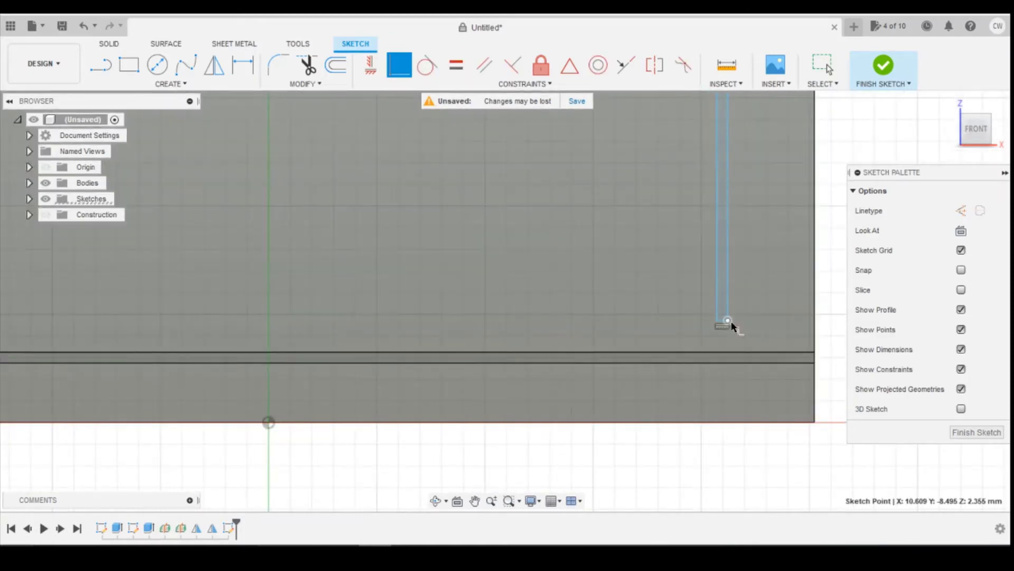
shift+click(739, 355)
scroll(731, 370, down, 5)
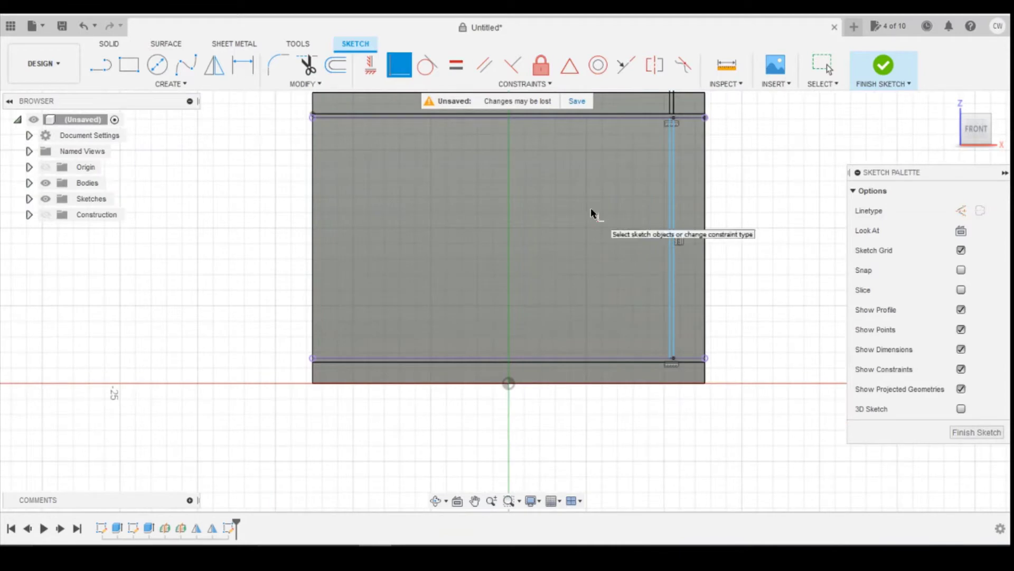
scroll(711, 129, up, 2)
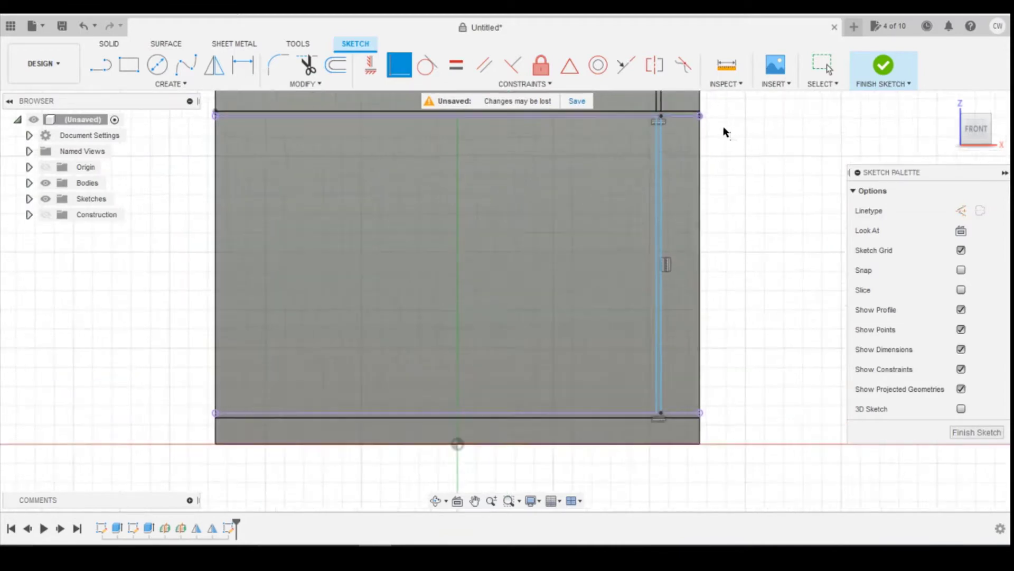
scroll(719, 158, down, 3)
key(Escape)
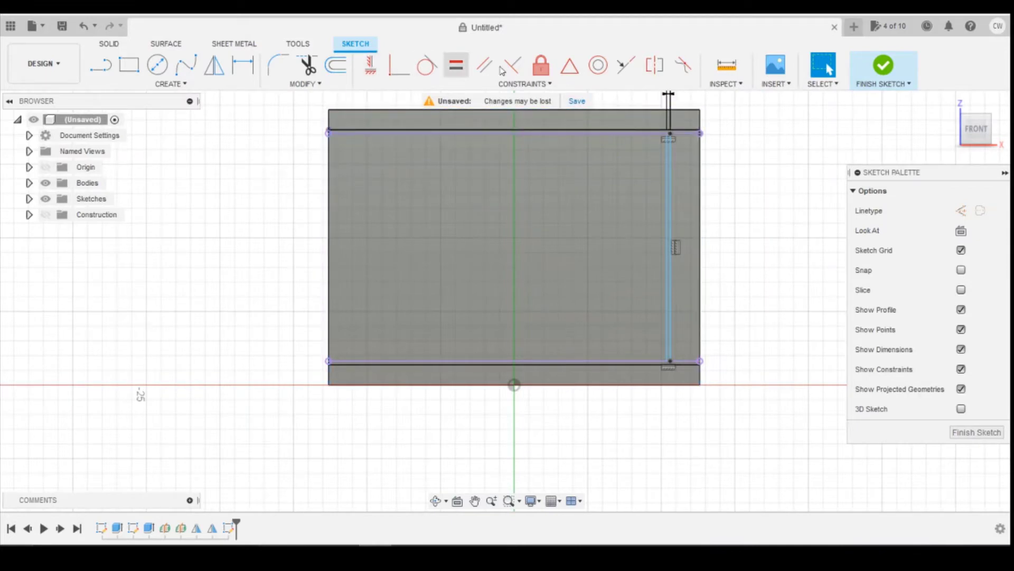
Step: Measure the distance between the front face's top edge and the upper groove's top line
click(727, 65)
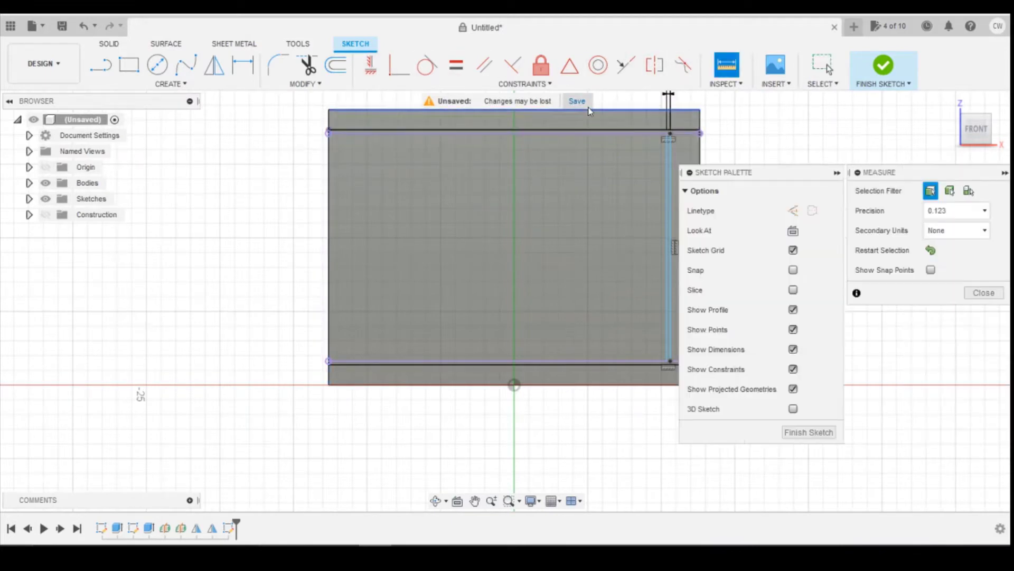
click(619, 109)
click(616, 130)
scroll(560, 241, down, 2)
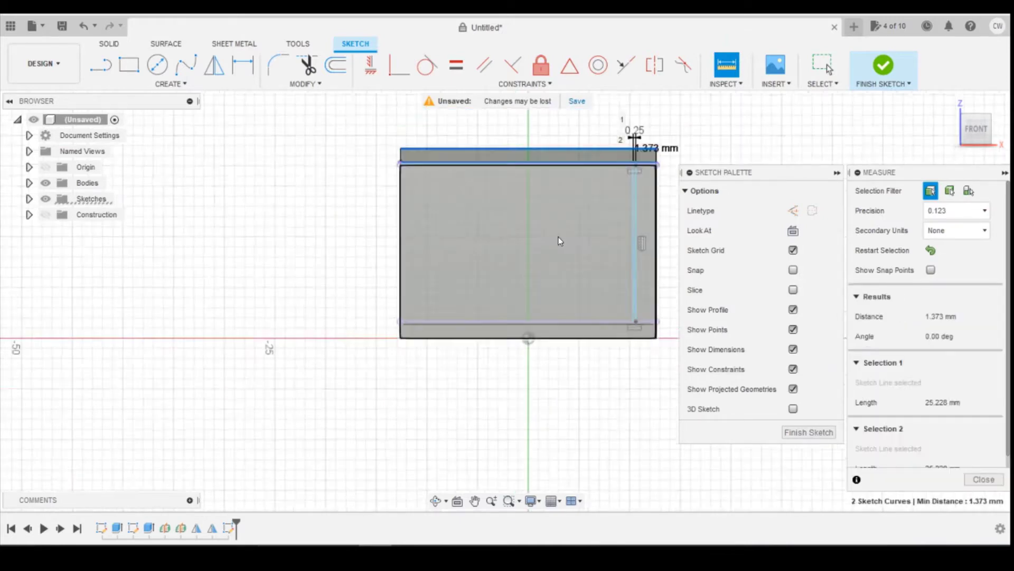
scroll(666, 159, up, 5)
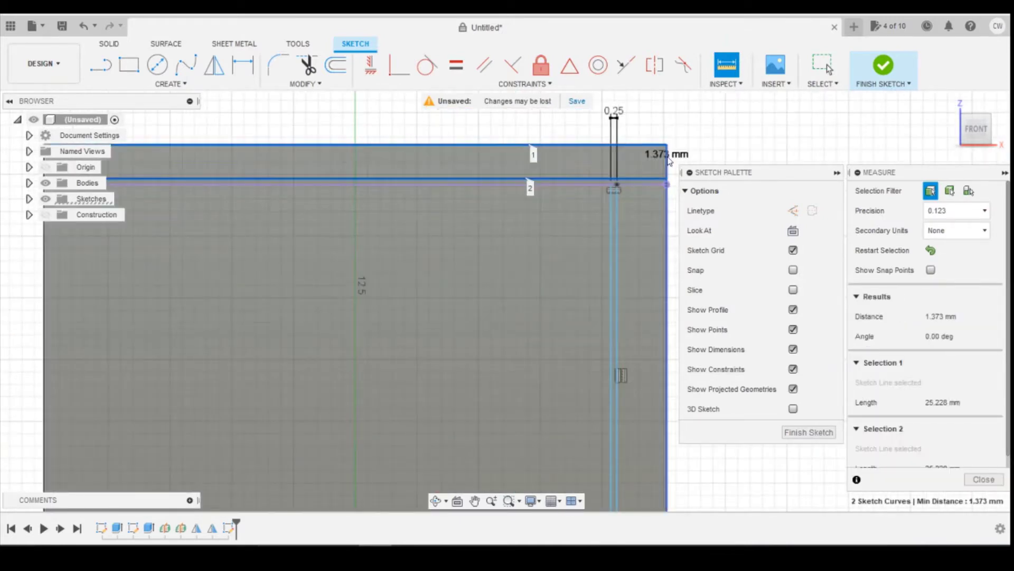
click(984, 478)
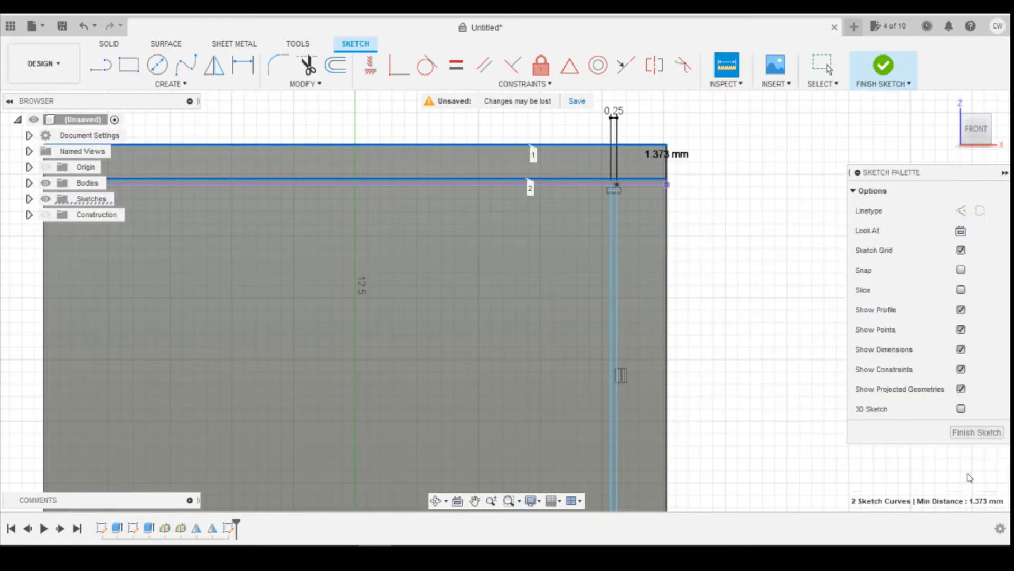
Step: Dimension the narrow rectangle's outer vertical line 1.373 mm from the front face's right edge
key(d)
click(618, 314)
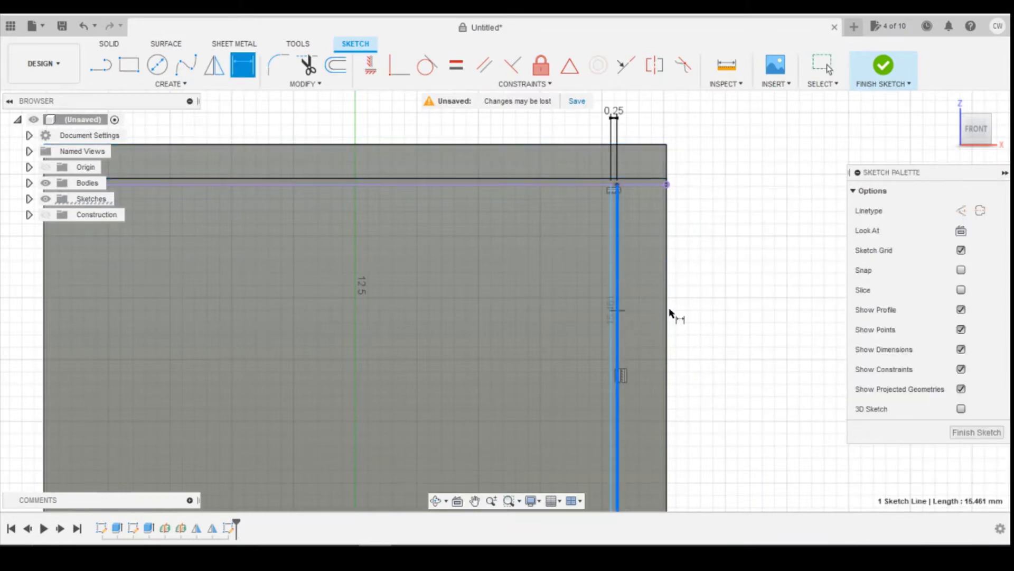
click(668, 299)
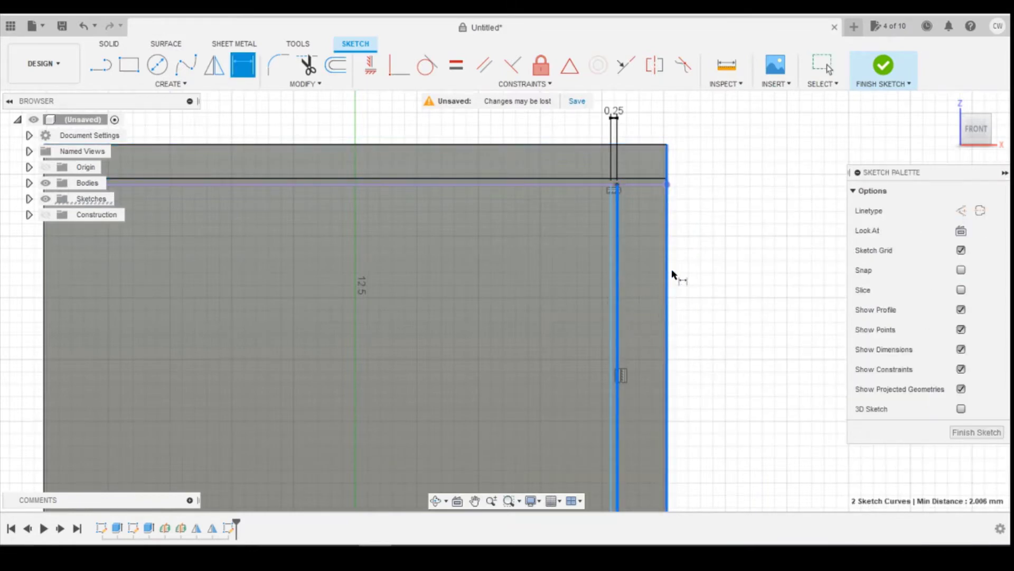
click(656, 115)
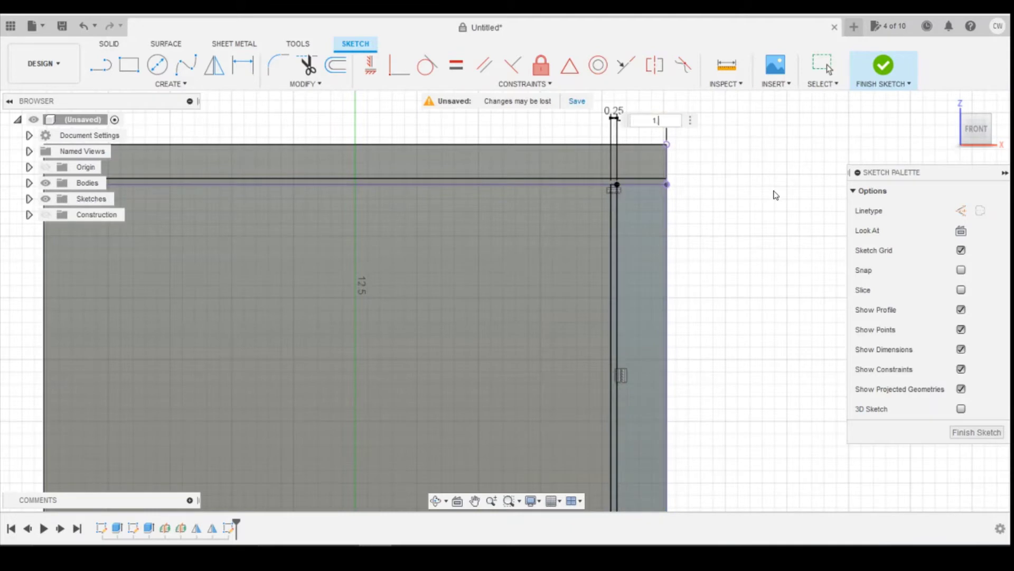
key(Return)
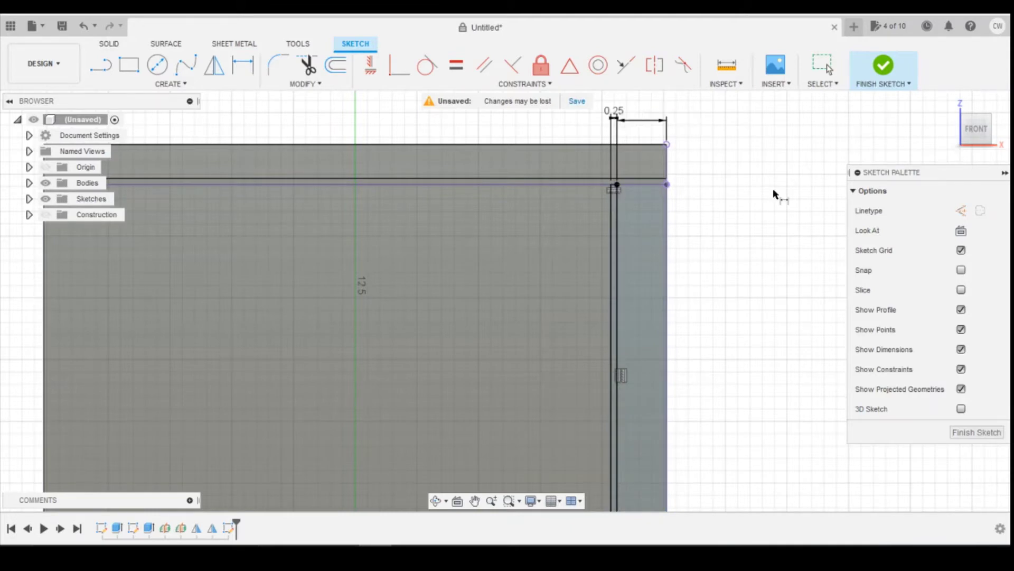
scroll(555, 181, down, 2)
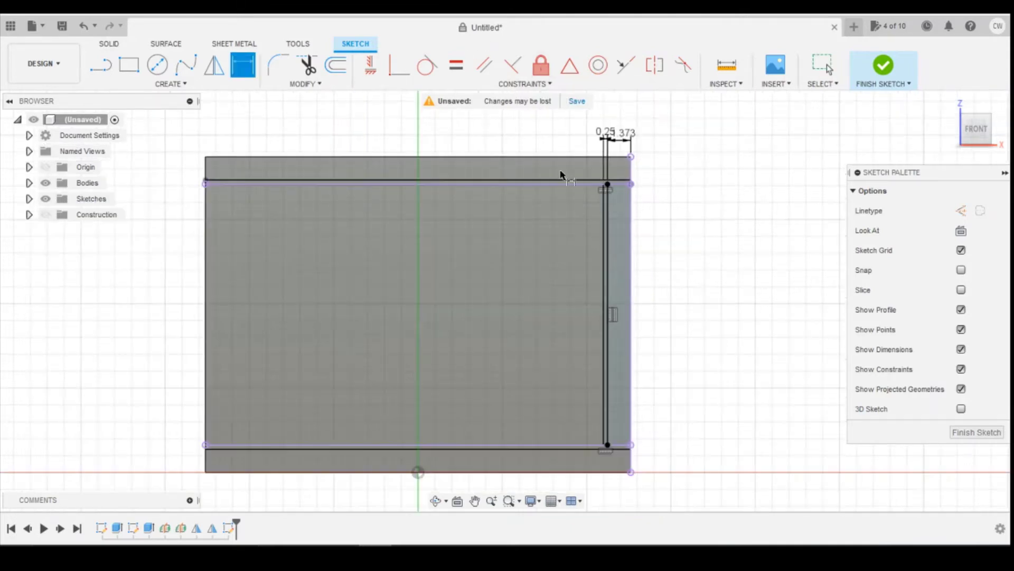
scroll(607, 315, up, 3)
key(Escape)
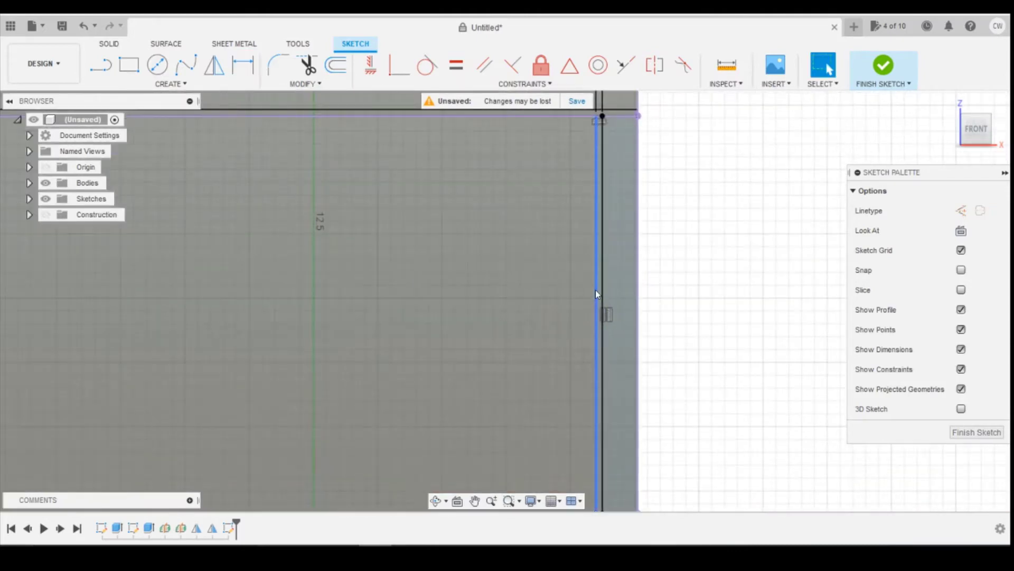
Step: Extrude the narrow rectangle's profile by -0.3 mm as a cut to form a vertical groove in the front face
scroll(596, 289, up, 2)
click(604, 289)
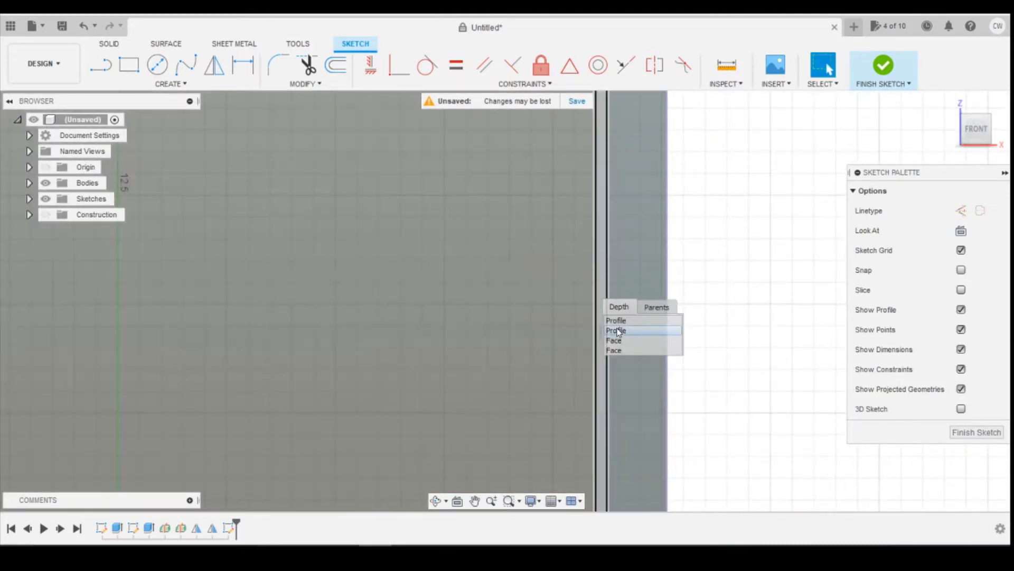
click(616, 331)
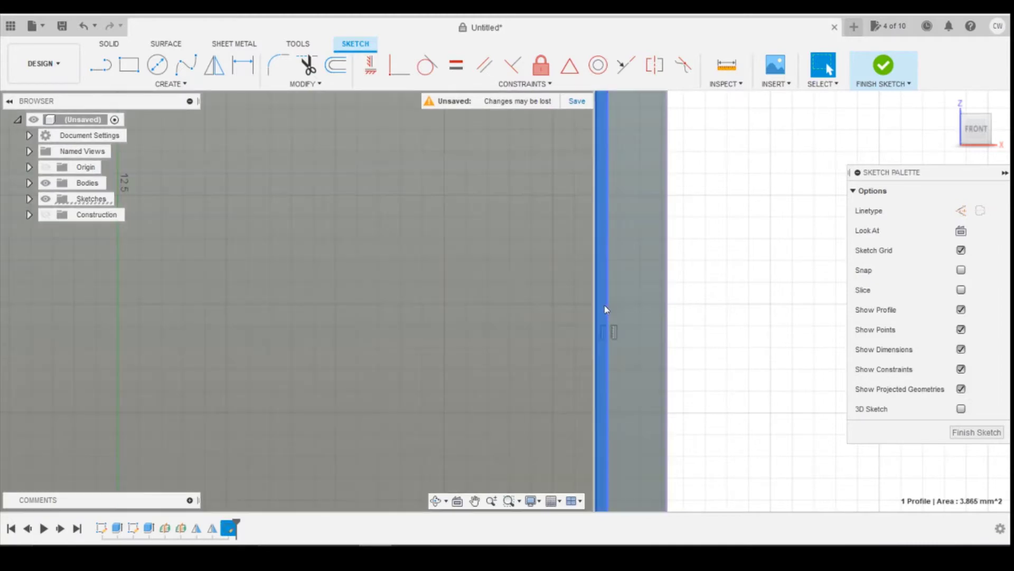
right_click(607, 312)
click(582, 363)
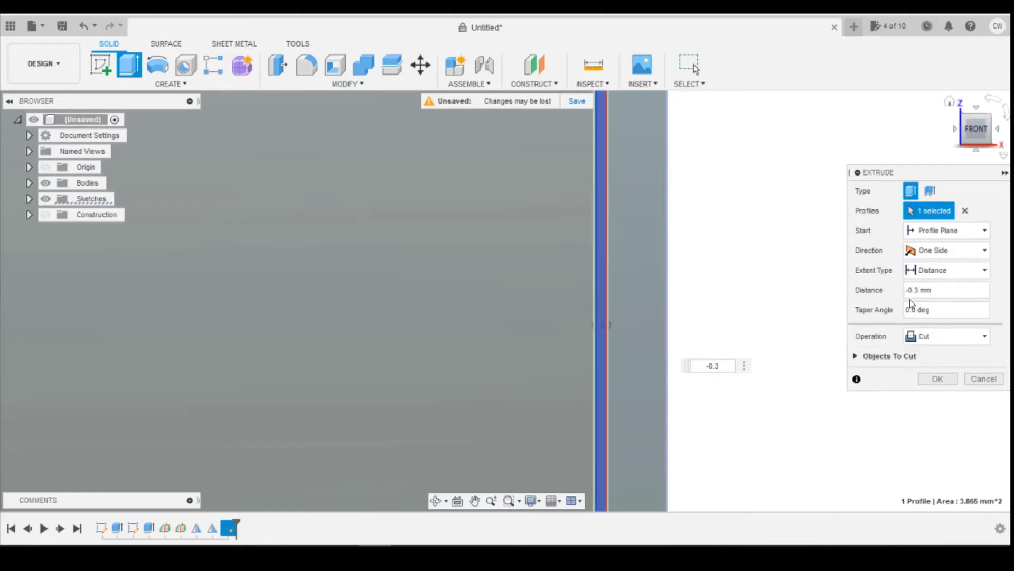
click(939, 383)
scroll(771, 359, down, 3)
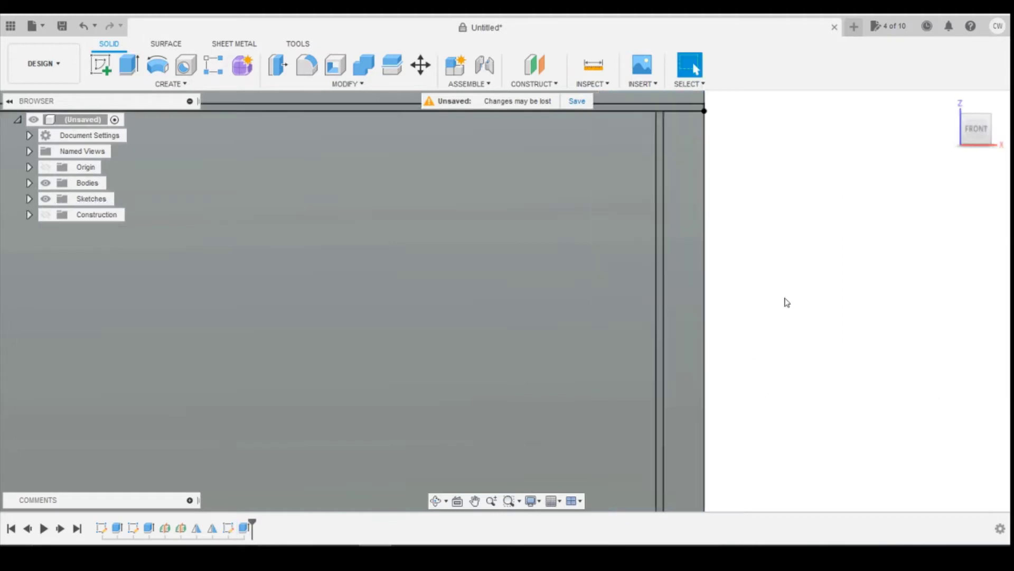
Step: Inspect where the vertical groove meets the upper groove and hide the leftover groove sketch
shift+middle_drag(981, 134, 919, 131)
scroll(700, 147, down, 3)
scroll(700, 147, up, 10)
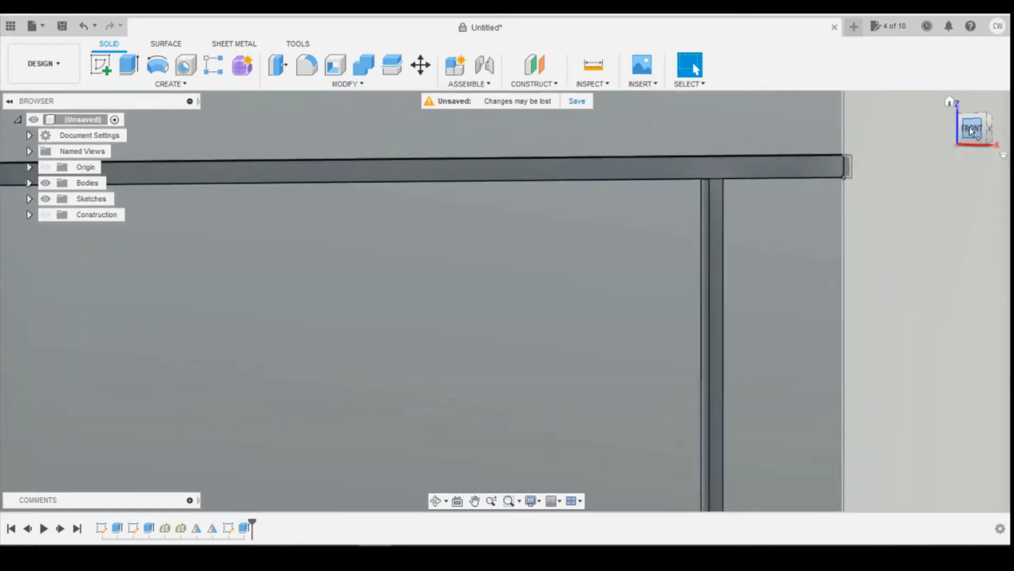
shift+middle_drag(972, 130, 652, 281)
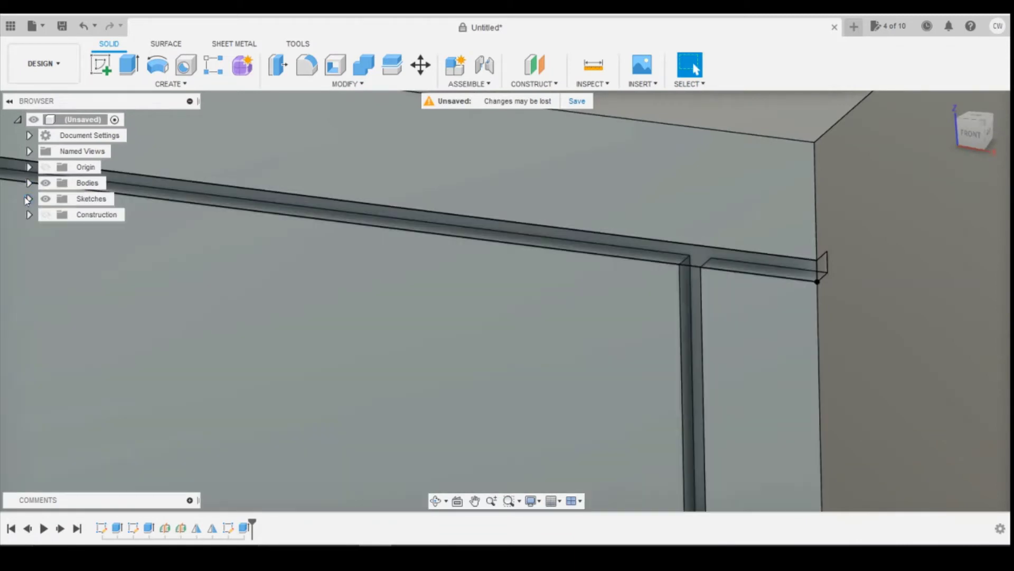
click(30, 199)
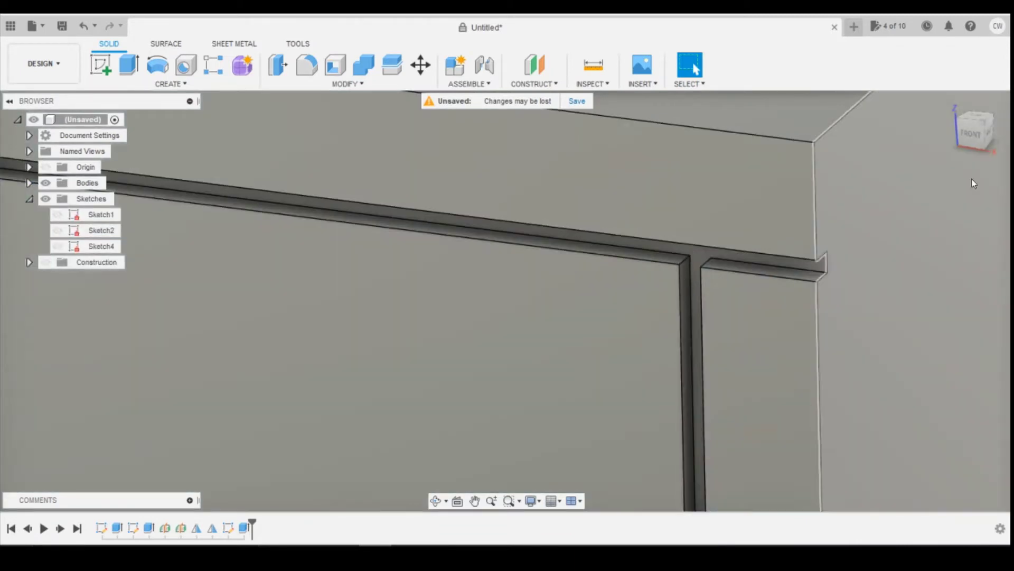
scroll(835, 184, down, 10)
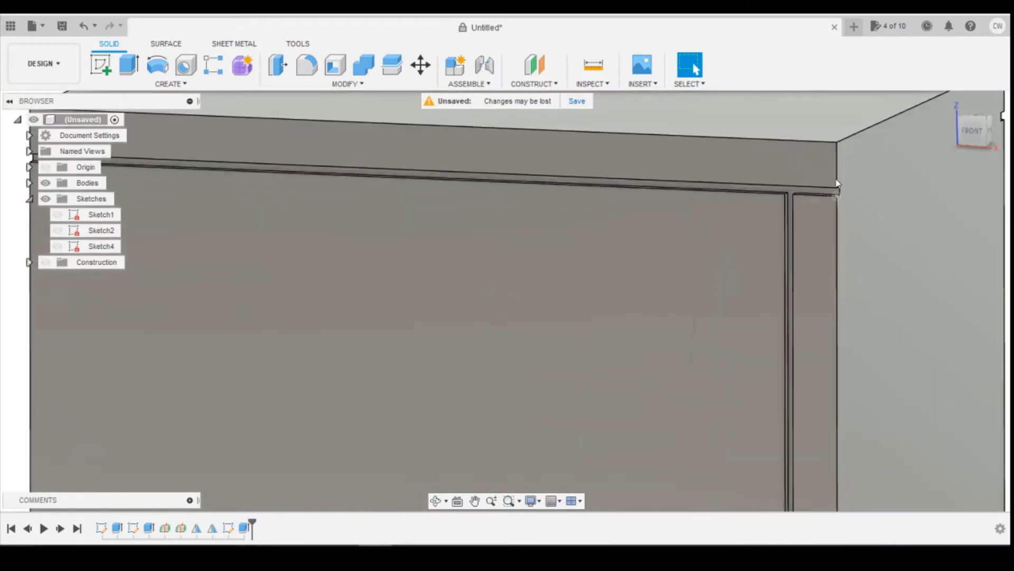
scroll(814, 291, down, 4)
scroll(848, 400, down, 10)
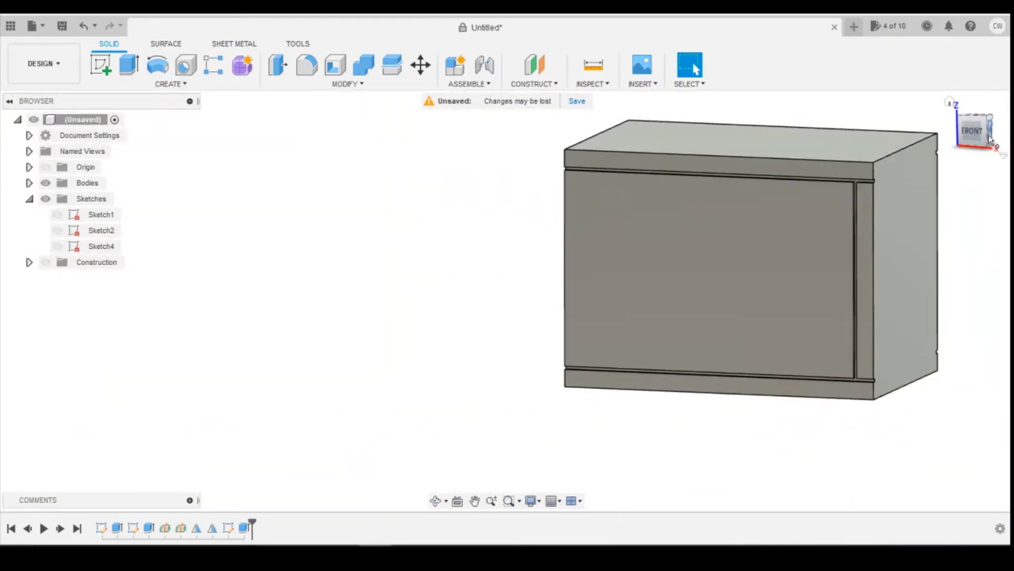
Step: Show the construction planes and create a midplane between the building's left and right end faces
click(983, 138)
shift+middle_drag(856, 275, 820, 290)
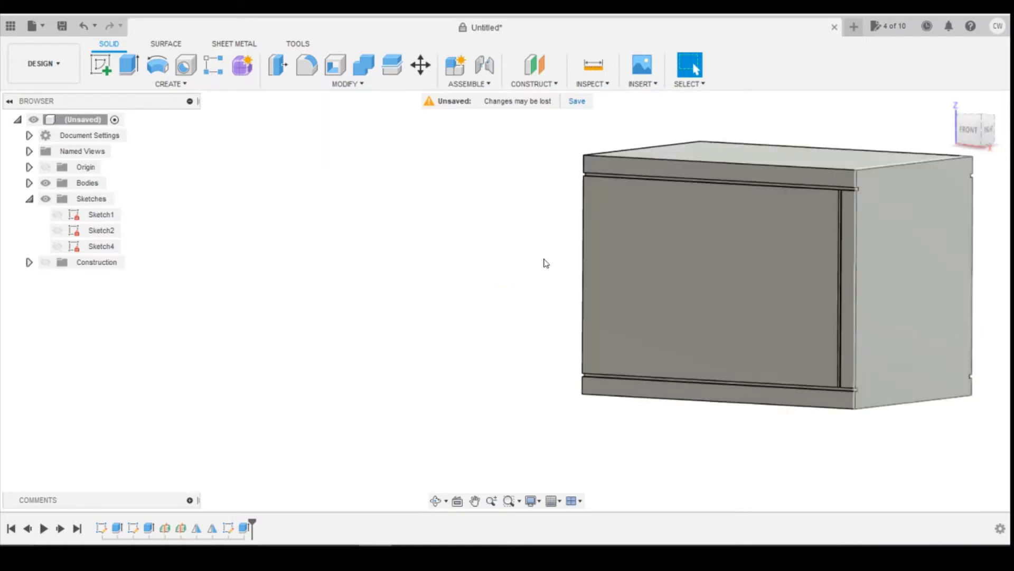
click(45, 262)
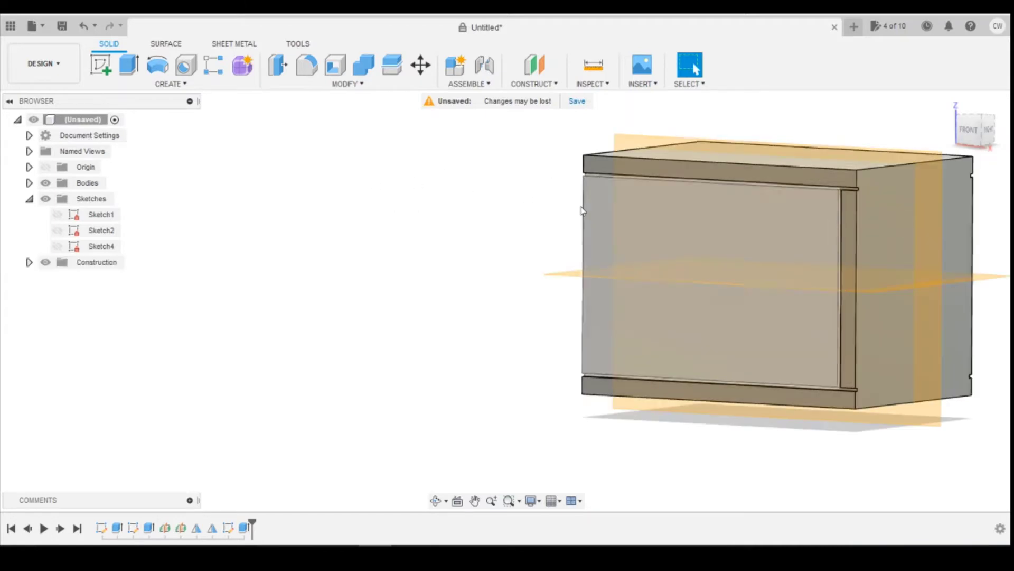
click(534, 83)
click(555, 140)
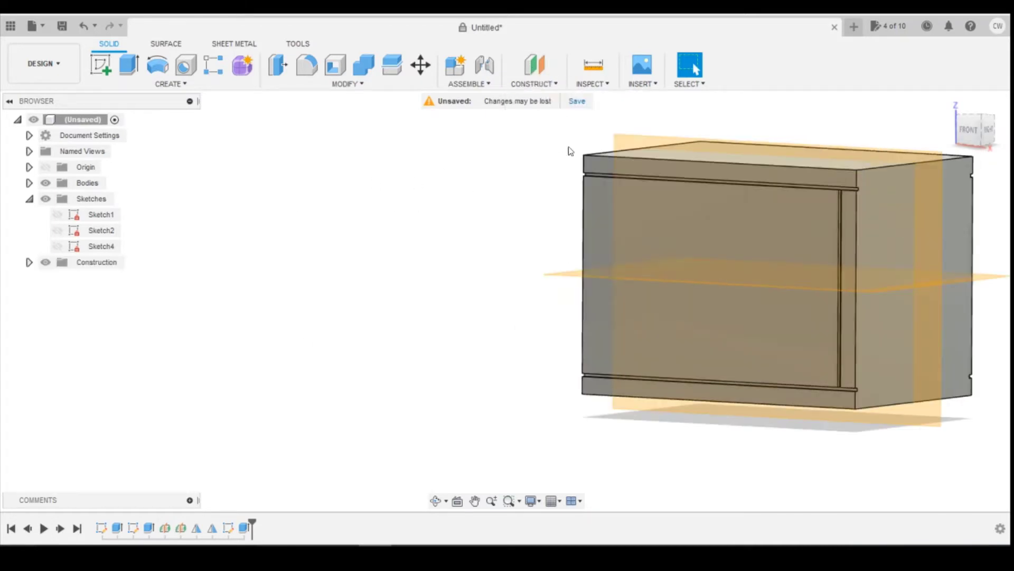
click(883, 251)
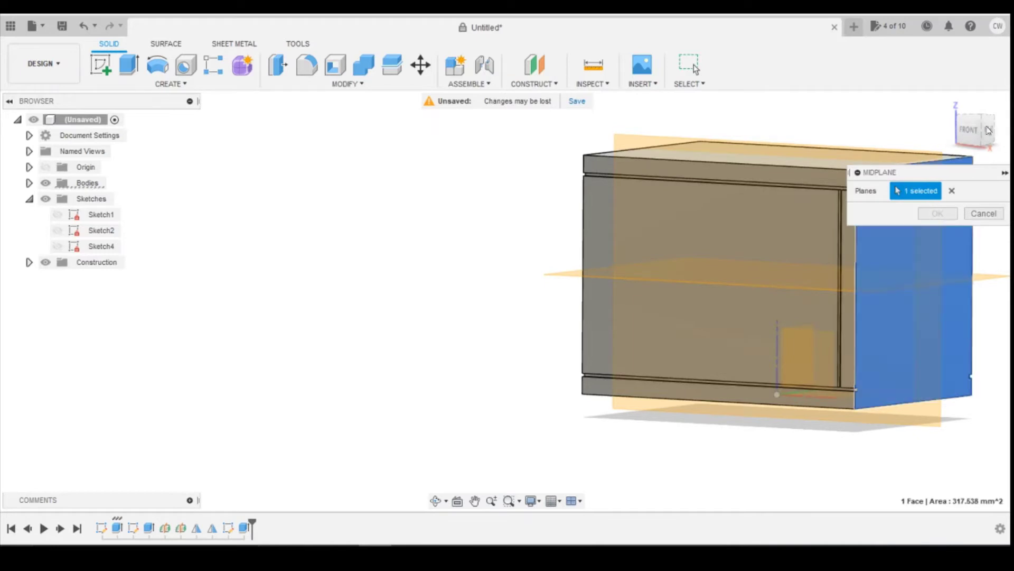
click(971, 130)
shift+middle_drag(507, 297, 465, 242)
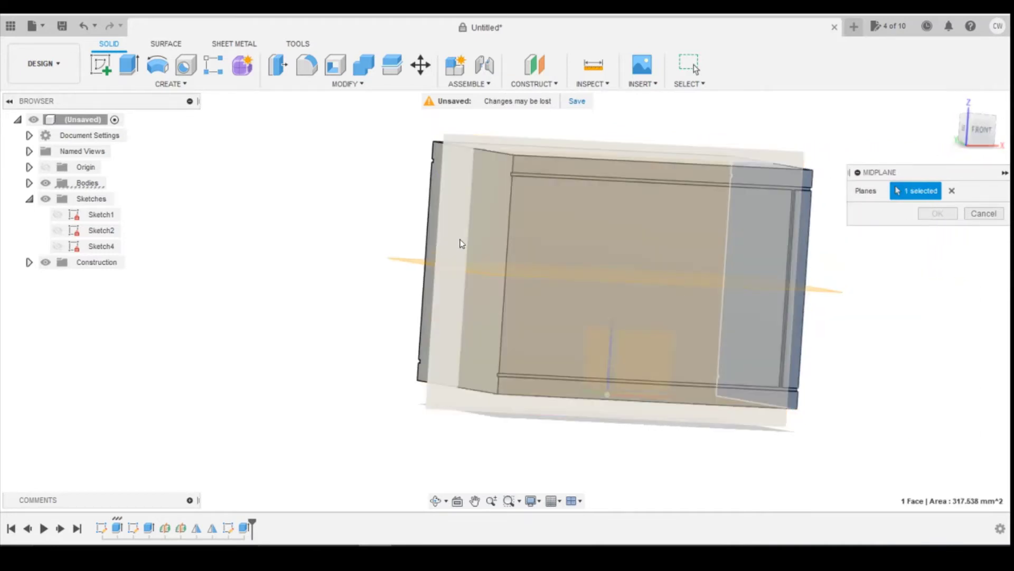
click(488, 237)
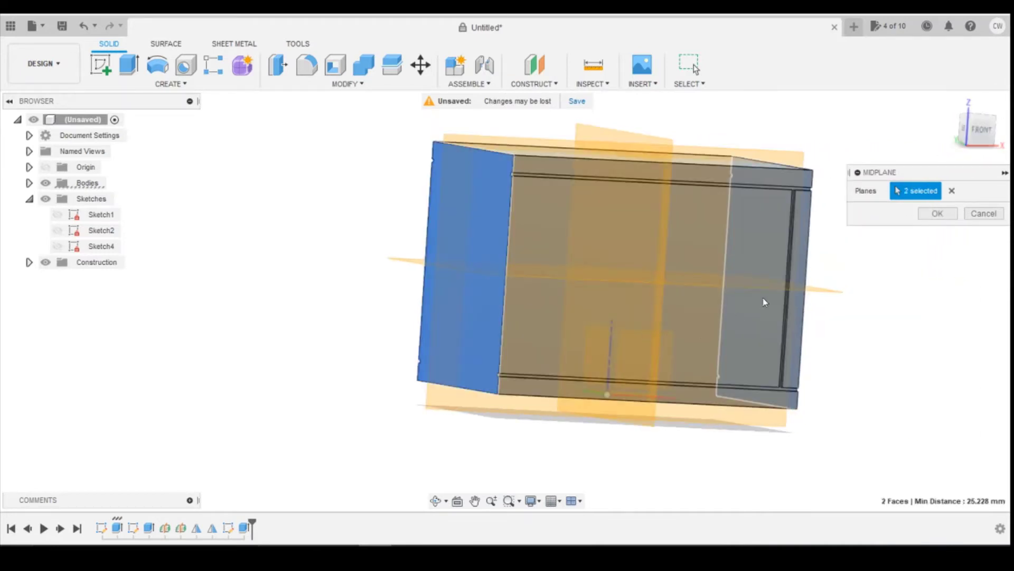
click(937, 213)
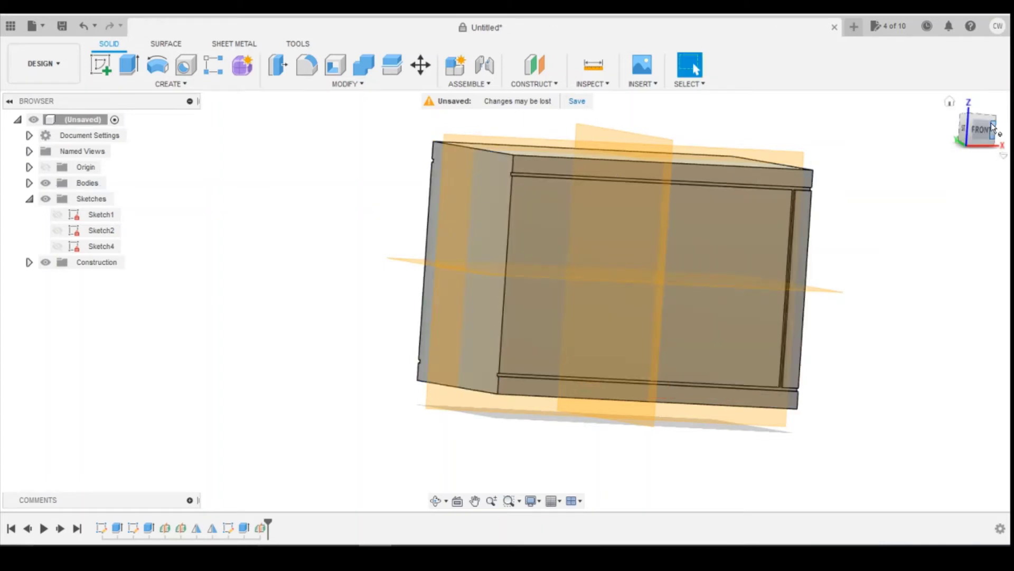
Step: Start a mirror with the vertical groove's cut as the object and switch the mirror type to Faces
shift+middle_drag(505, 294, 412, 143)
click(150, 86)
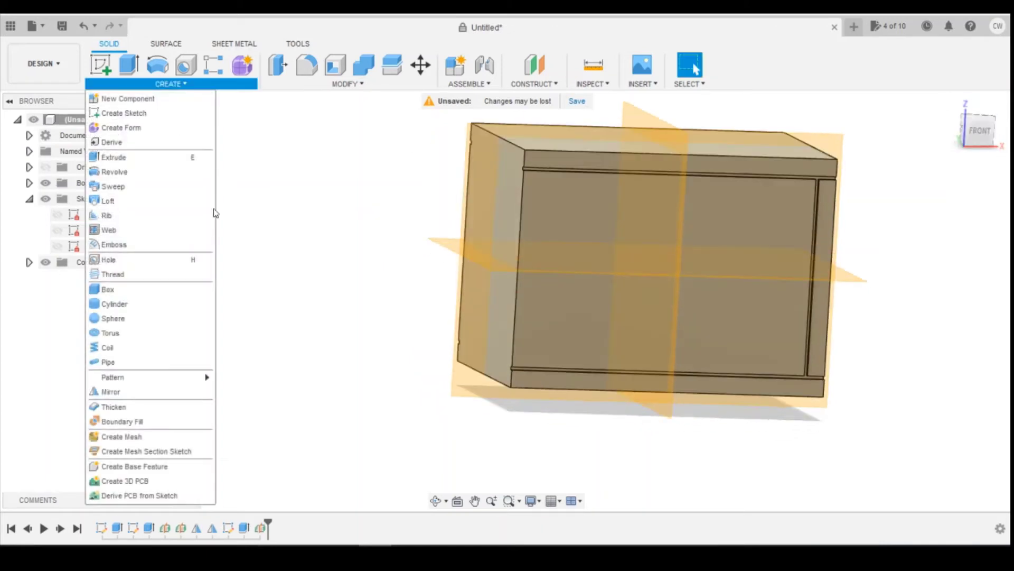
click(149, 391)
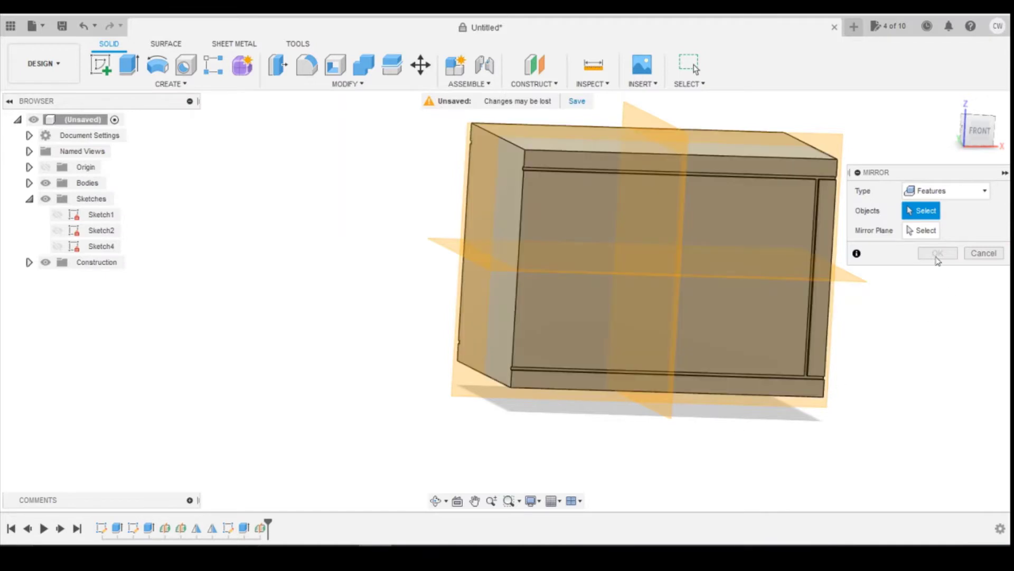
click(244, 527)
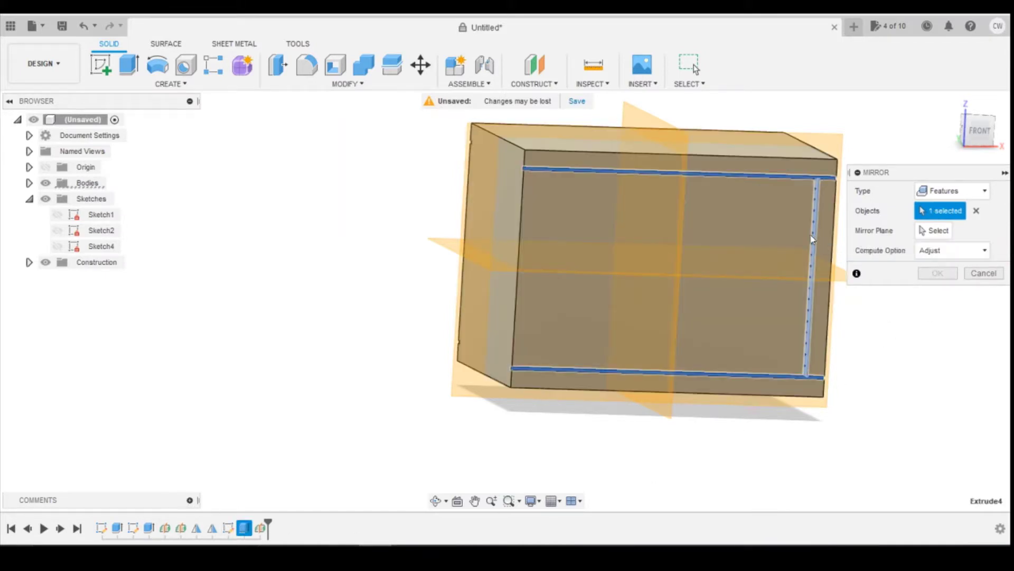
click(964, 191)
click(941, 209)
Step: Try to mirror the vertical groove's two side faces across the new midplane, and undo the mirror
scroll(819, 227, up, 6)
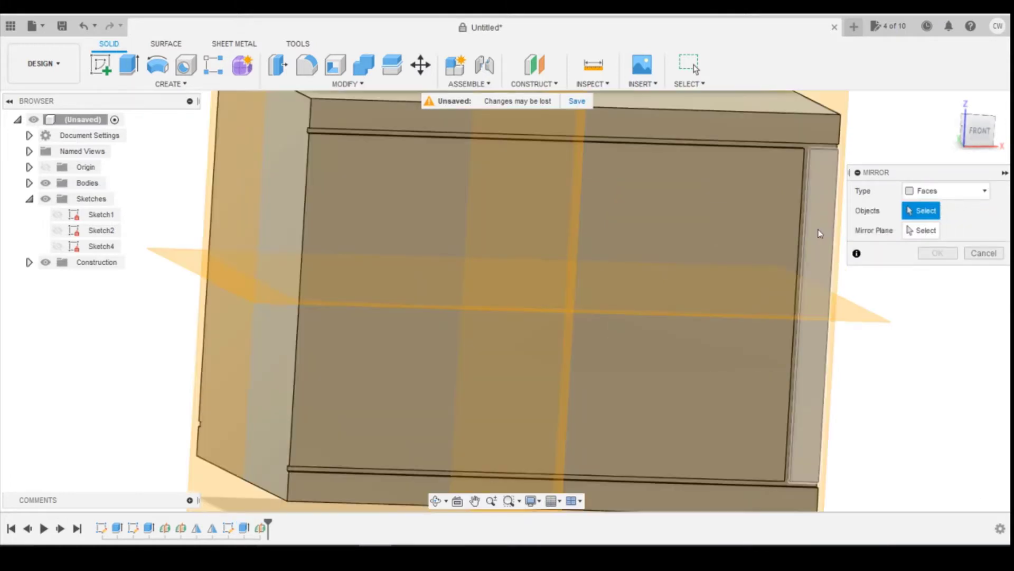
scroll(780, 220, up, 5)
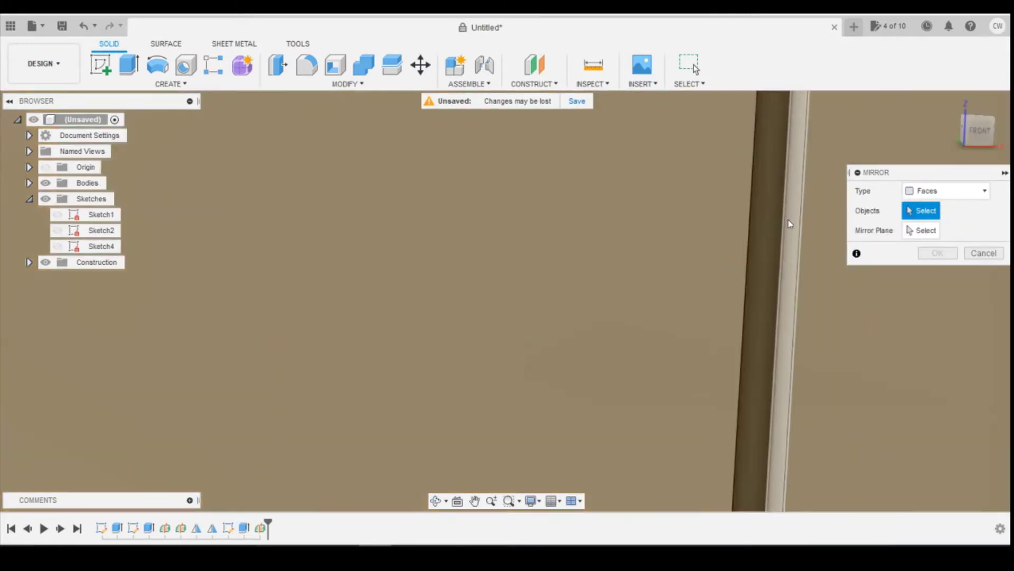
click(790, 223)
click(773, 221)
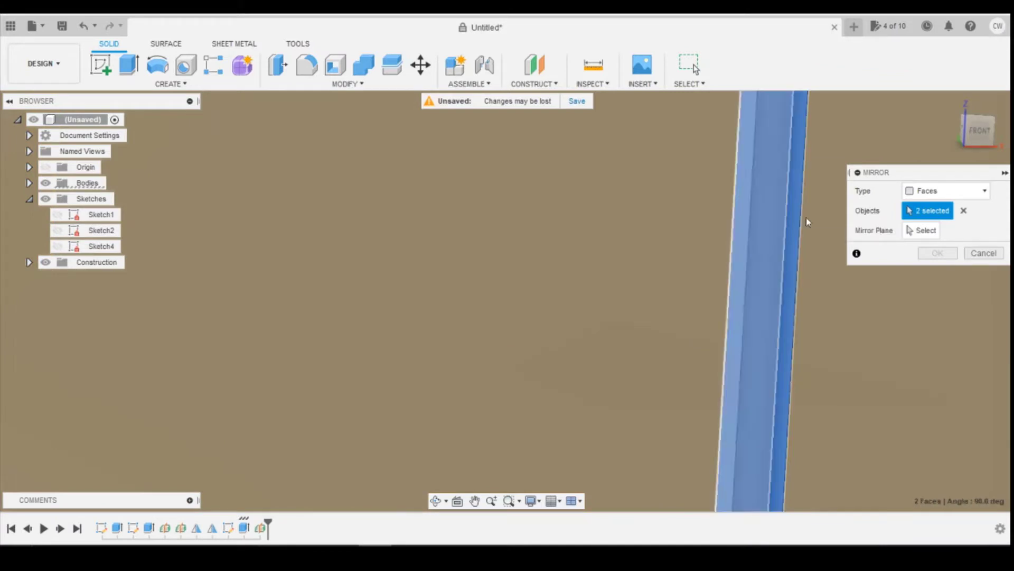
click(981, 143)
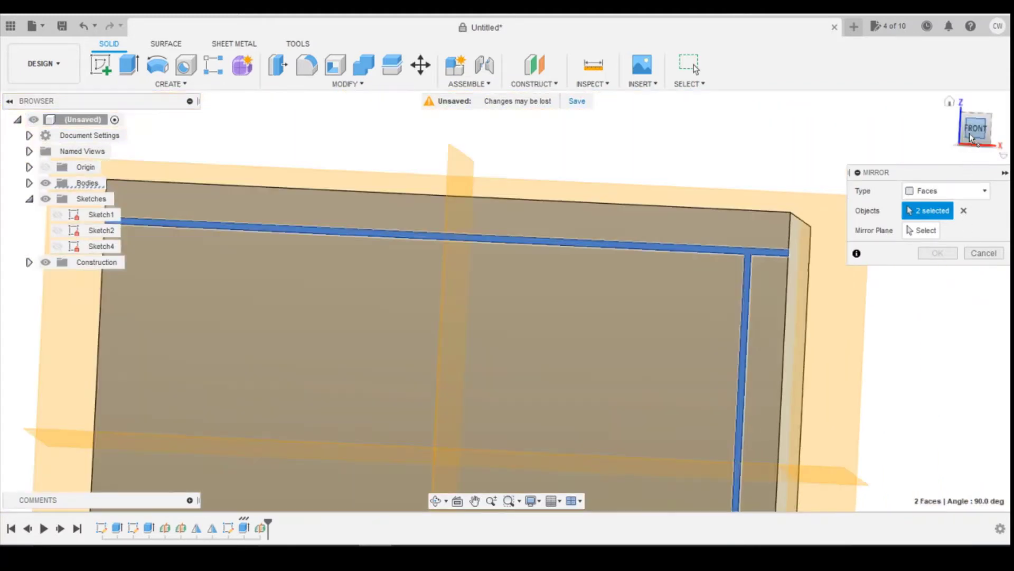
drag(969, 136, 712, 356)
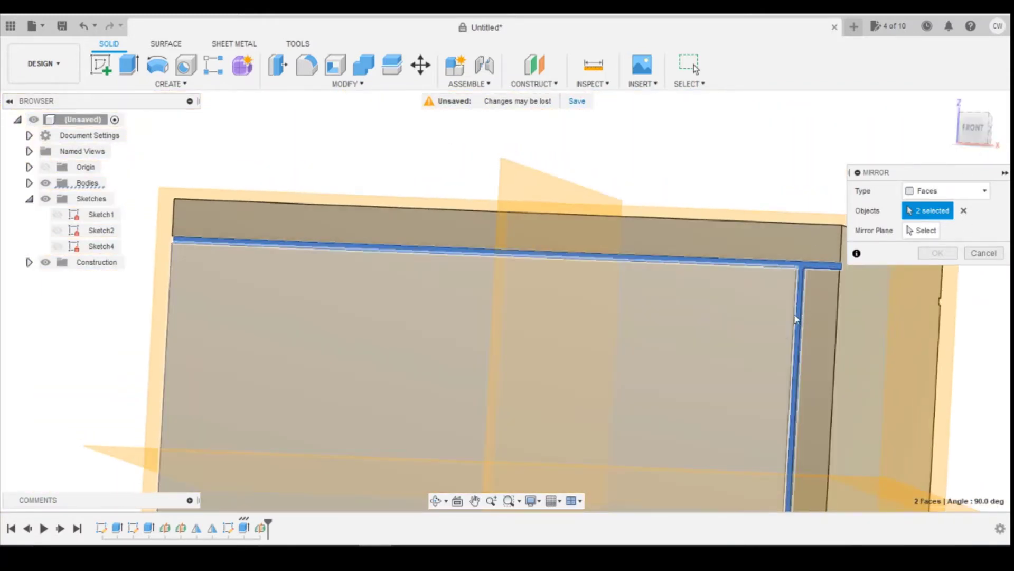
scroll(805, 349, up, 5)
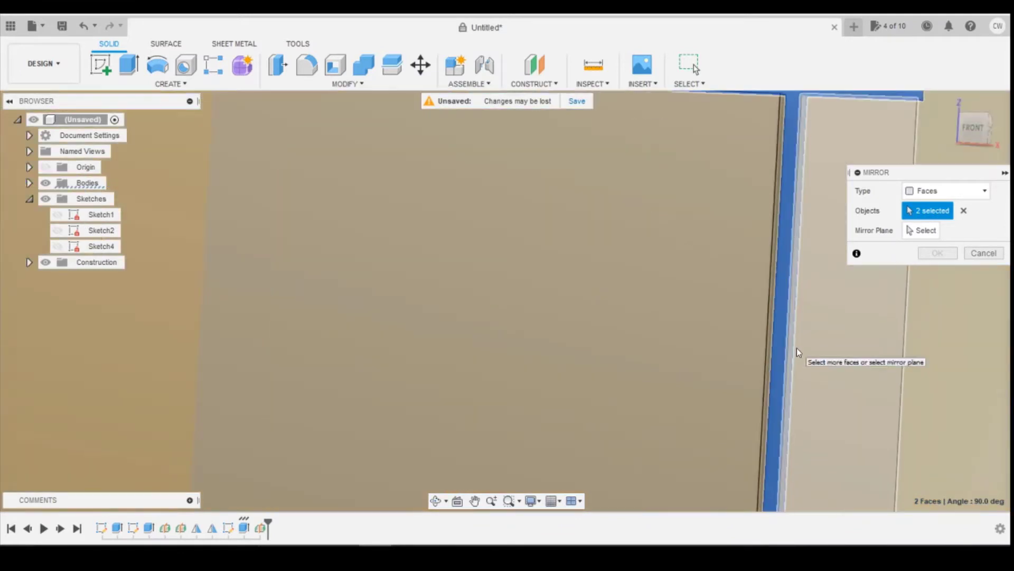
click(783, 296)
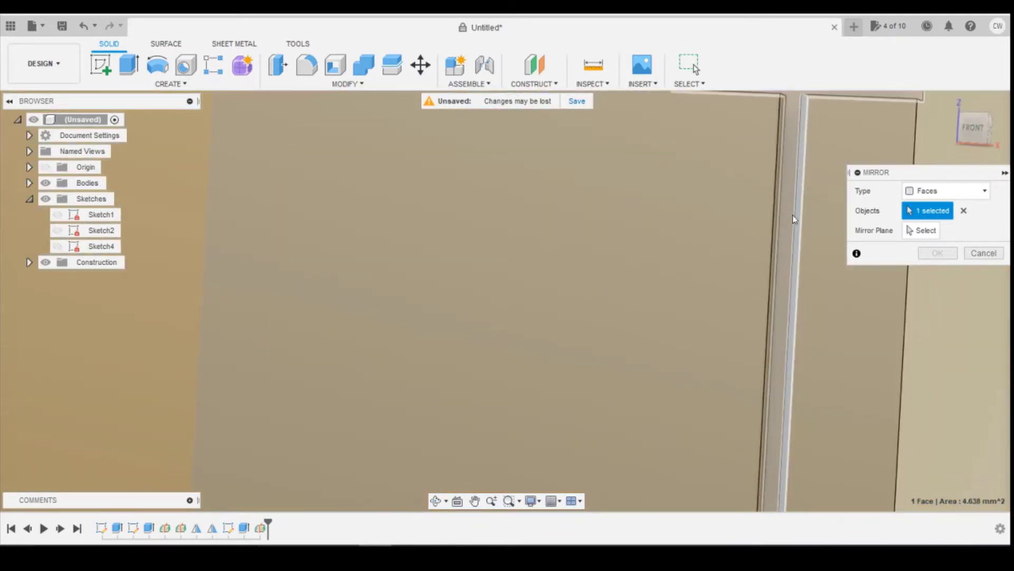
click(777, 262)
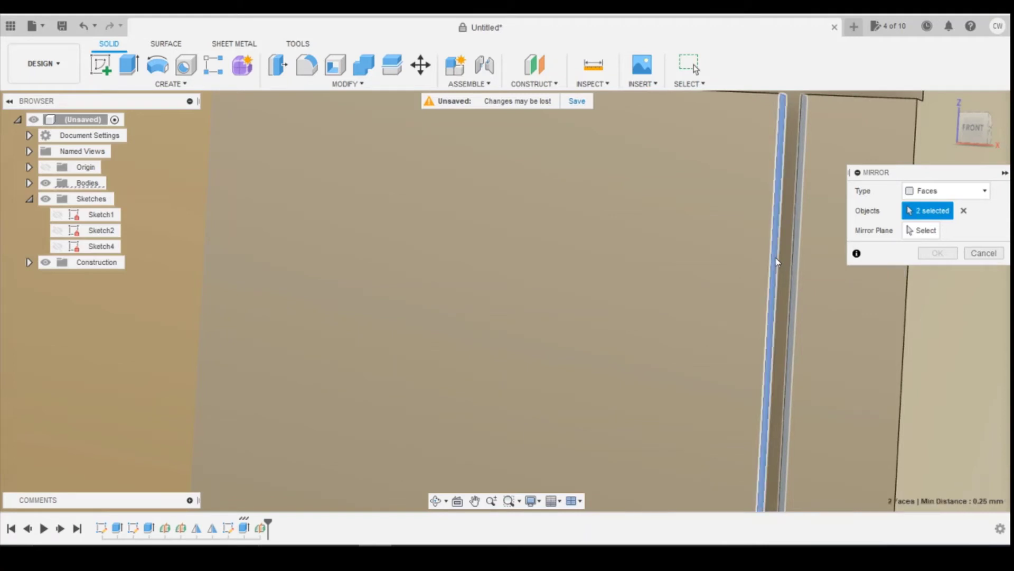
click(922, 230)
scroll(740, 291, down, 10)
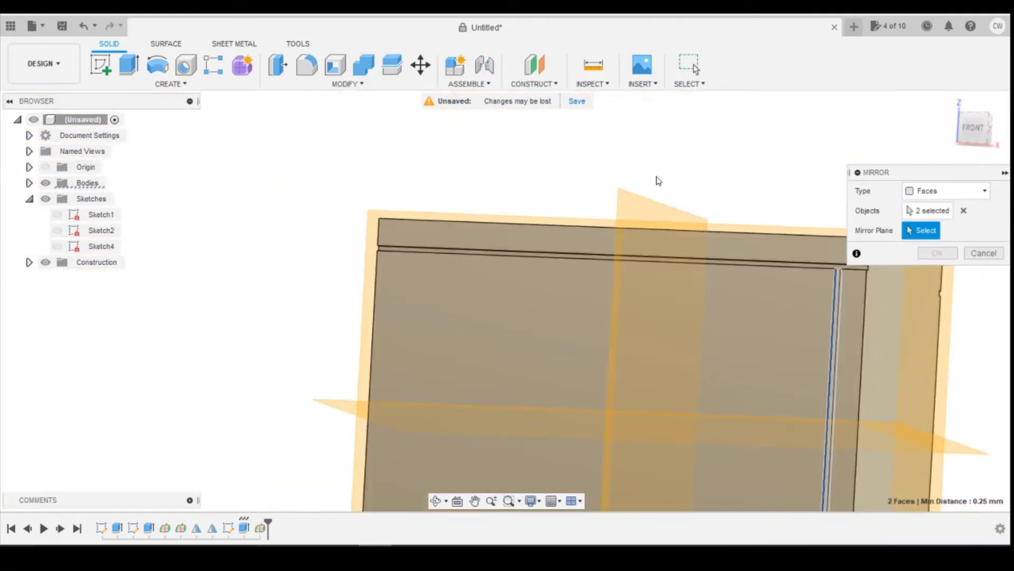
click(636, 212)
click(937, 256)
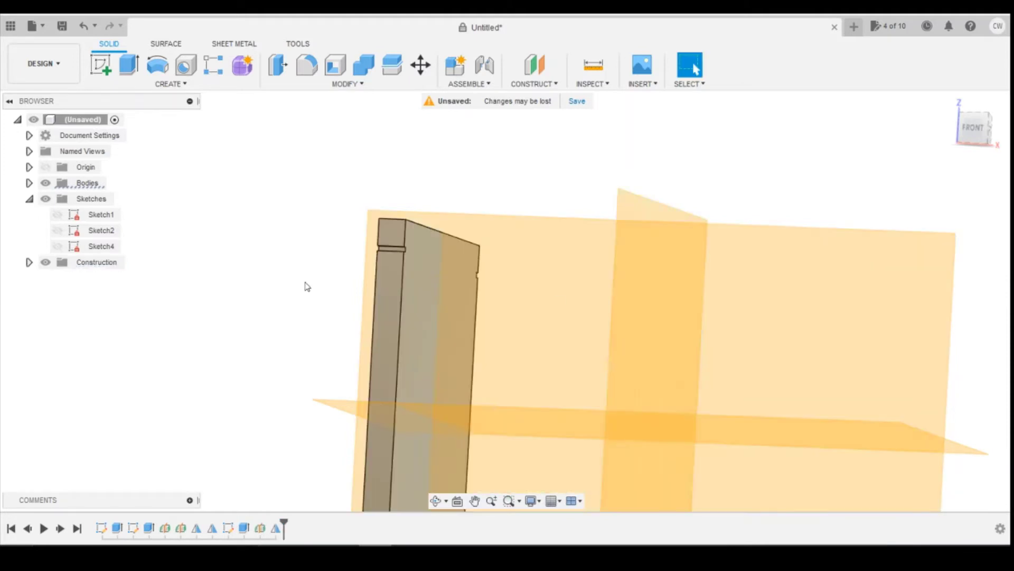
click(76, 27)
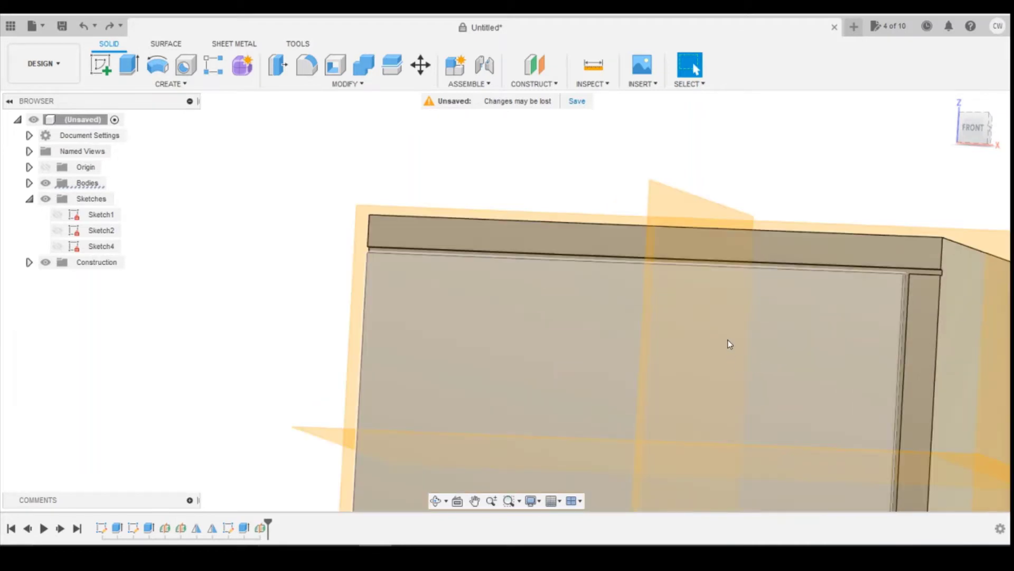
Step: Reopen the vertical groove's sketch for editing
scroll(728, 333, down, 2)
scroll(817, 401, down, 2)
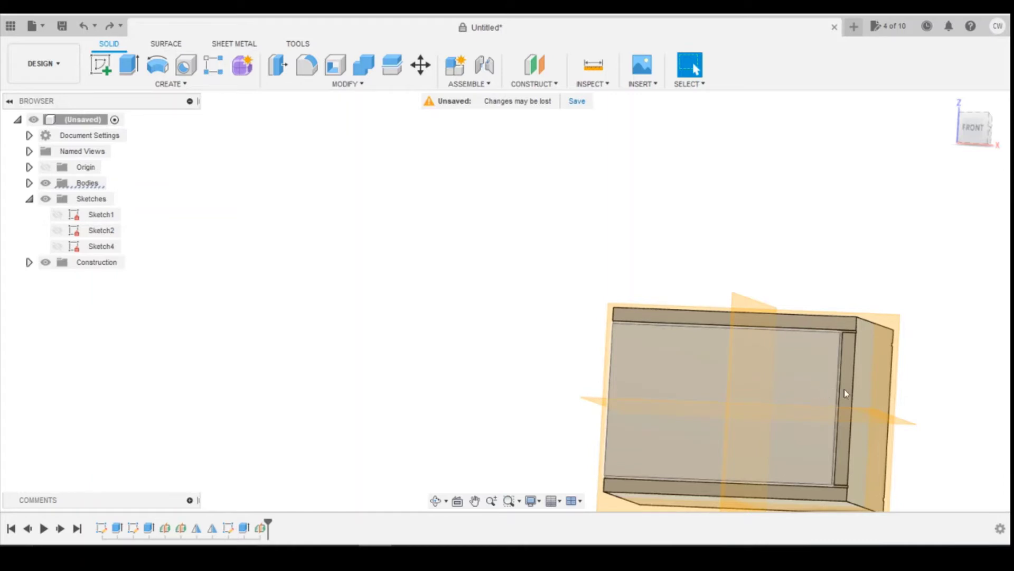
scroll(836, 394, up, 2)
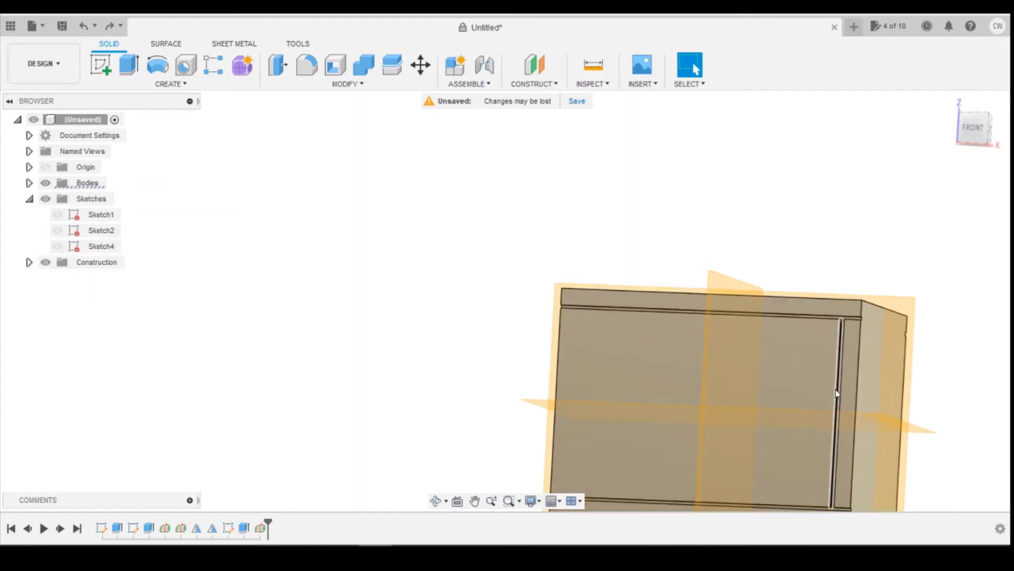
scroll(835, 388, down, 3)
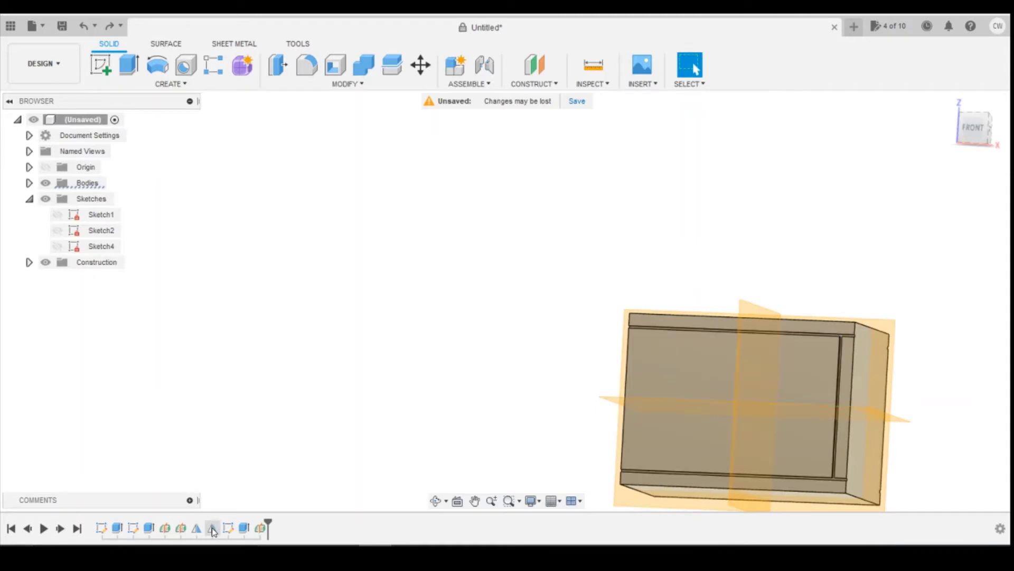
click(229, 528)
right_click(228, 528)
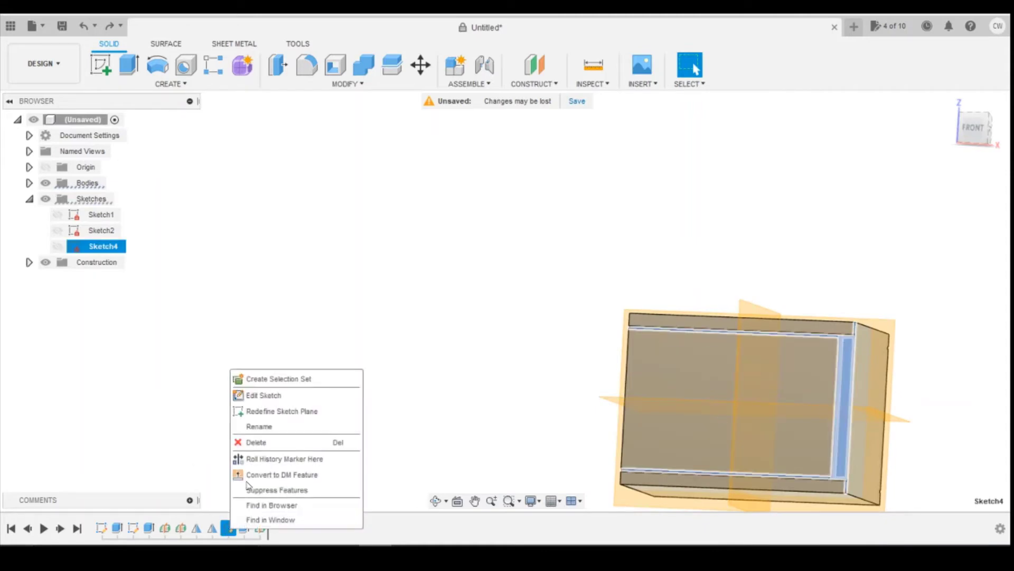
click(264, 397)
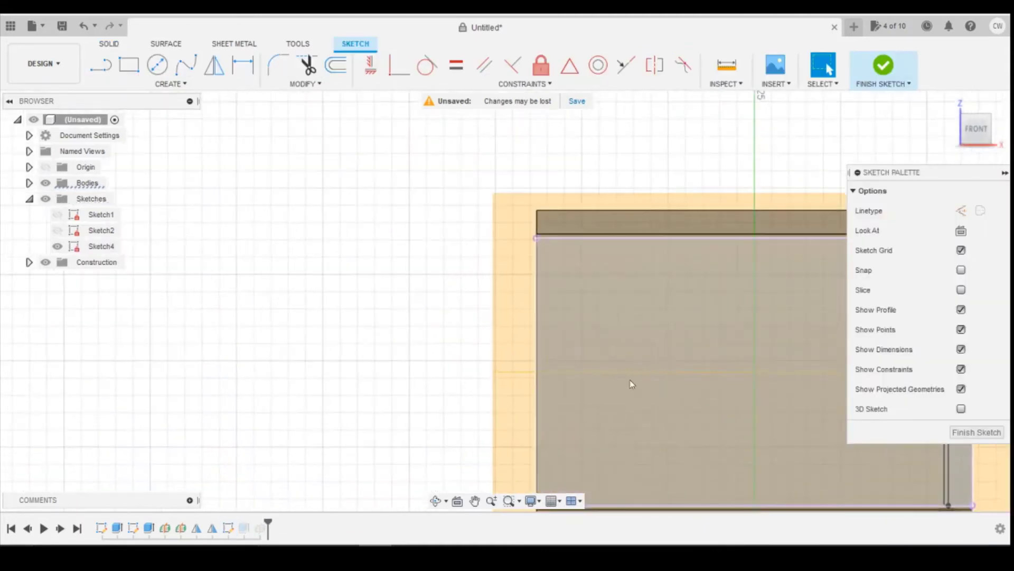
Step: Sketch a rectangle about 0.92 mm wide and 15.5 mm tall between the horizontal grooves, near the front face's left edge
scroll(632, 384, down, 2)
scroll(566, 331, up, 2)
click(129, 65)
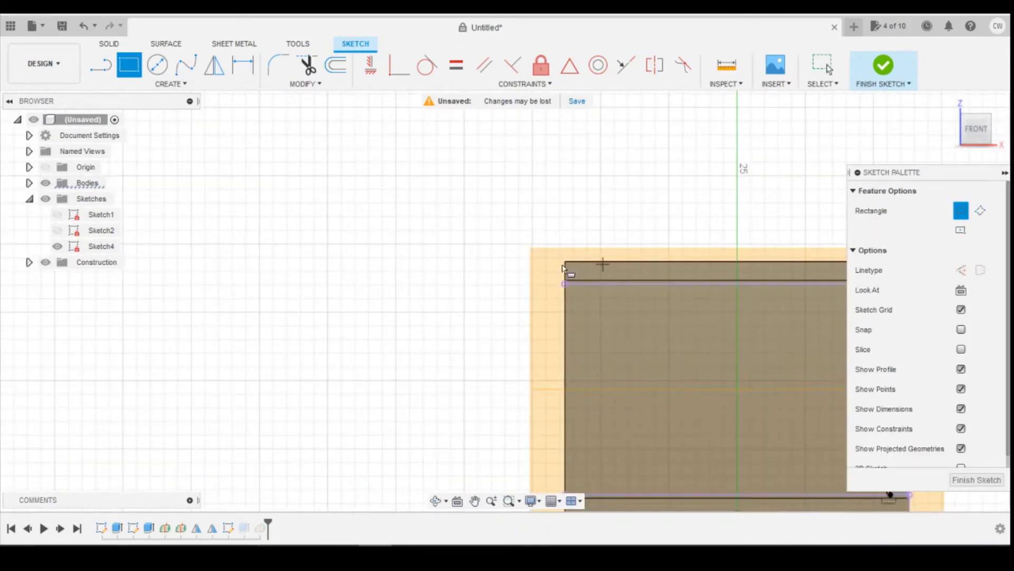
click(592, 283)
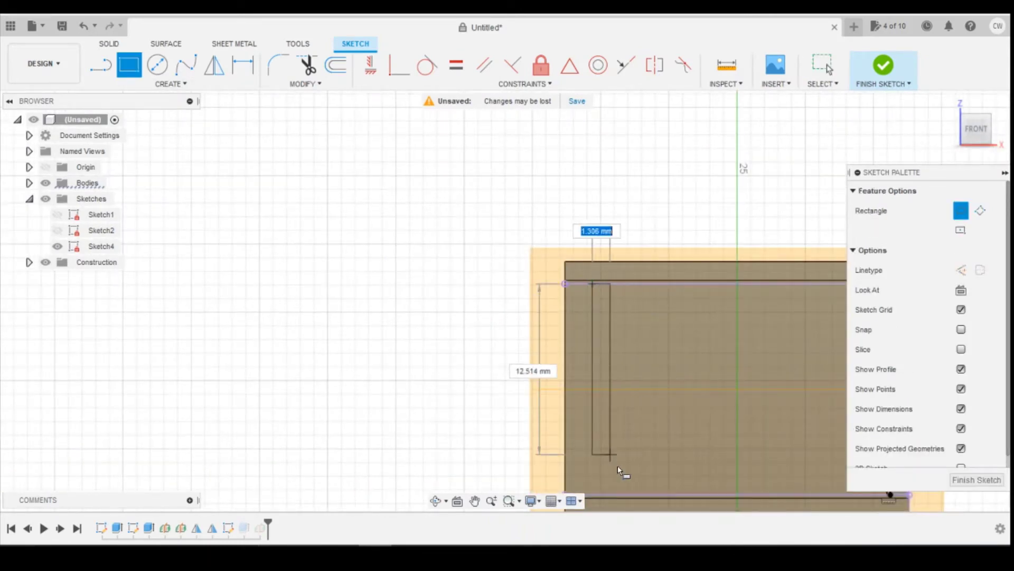
click(605, 493)
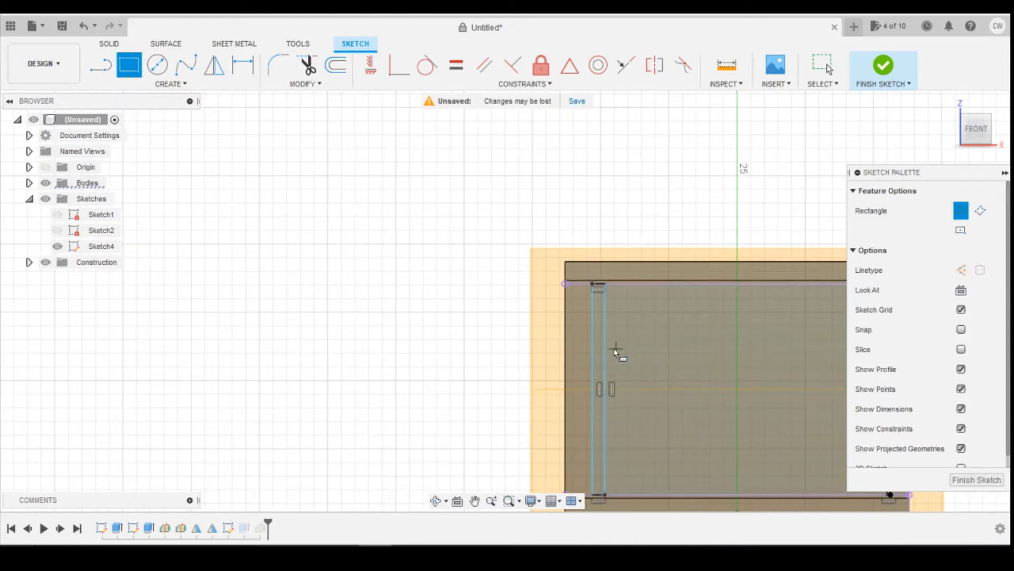
Step: Dimension the new rectangle's outer vertical line 1.373 mm from the front face's left edge
key(d)
click(592, 311)
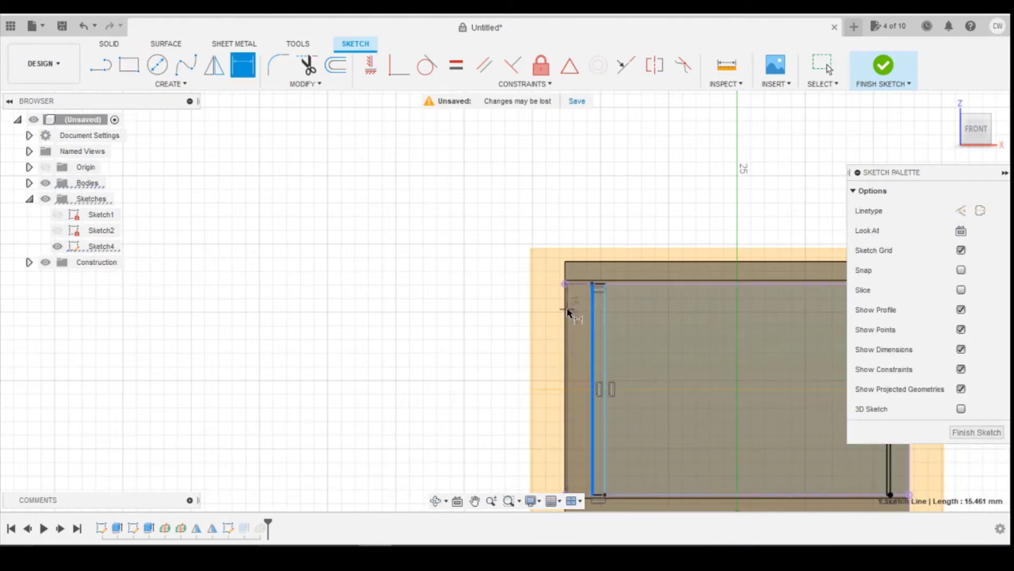
click(565, 284)
click(578, 191)
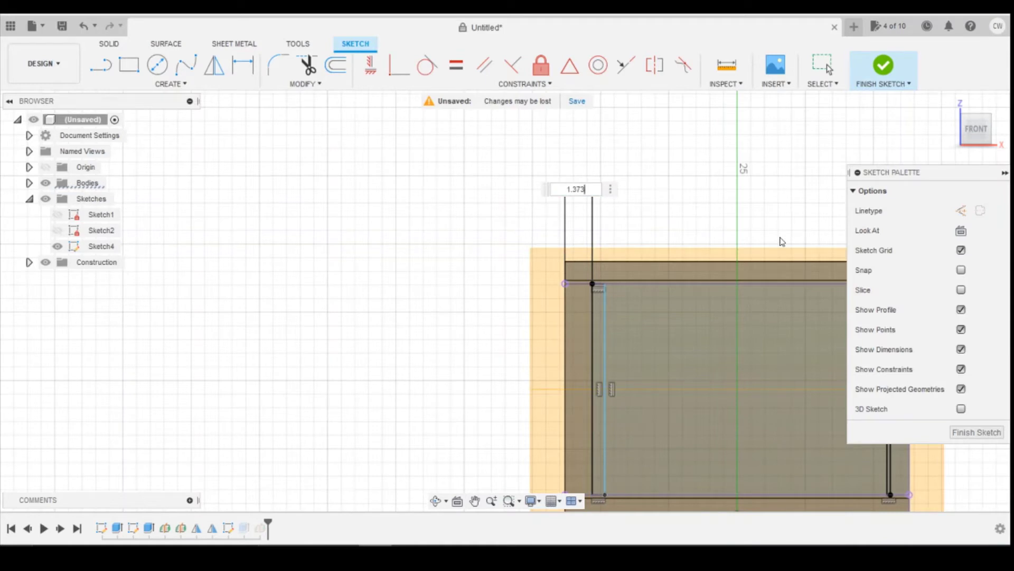
text(1.373)
key(Return)
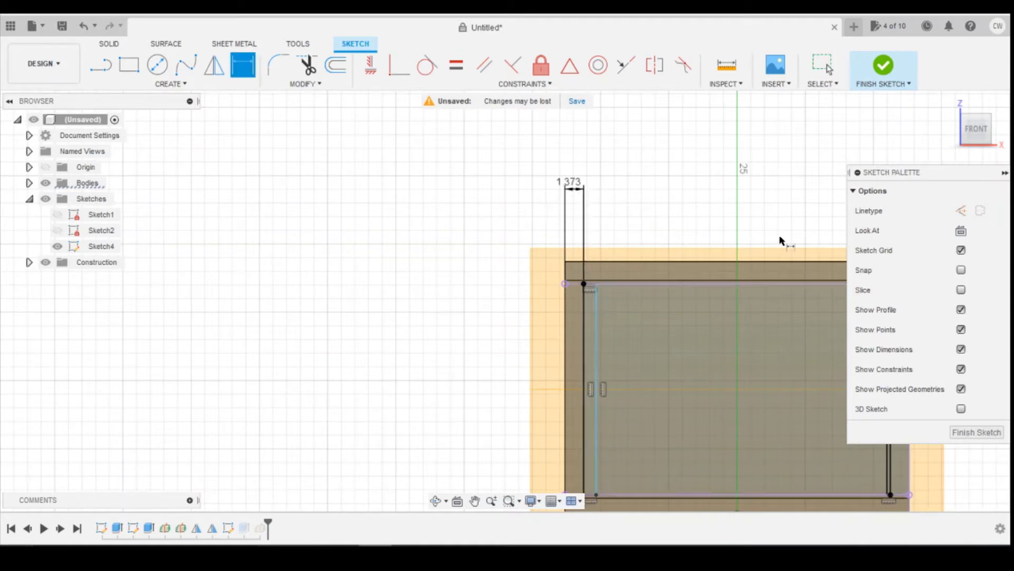
Step: Dimension the new rectangle's width to 0.25 mm and leave the dimension command
click(591, 287)
scroll(586, 286, up, 3)
click(608, 199)
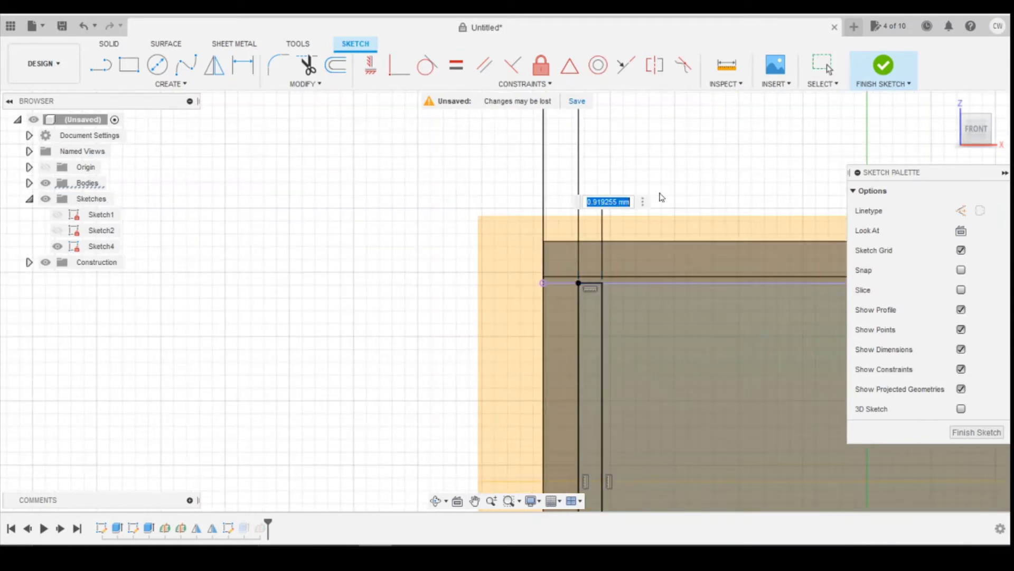
text(0.25)
key(Return)
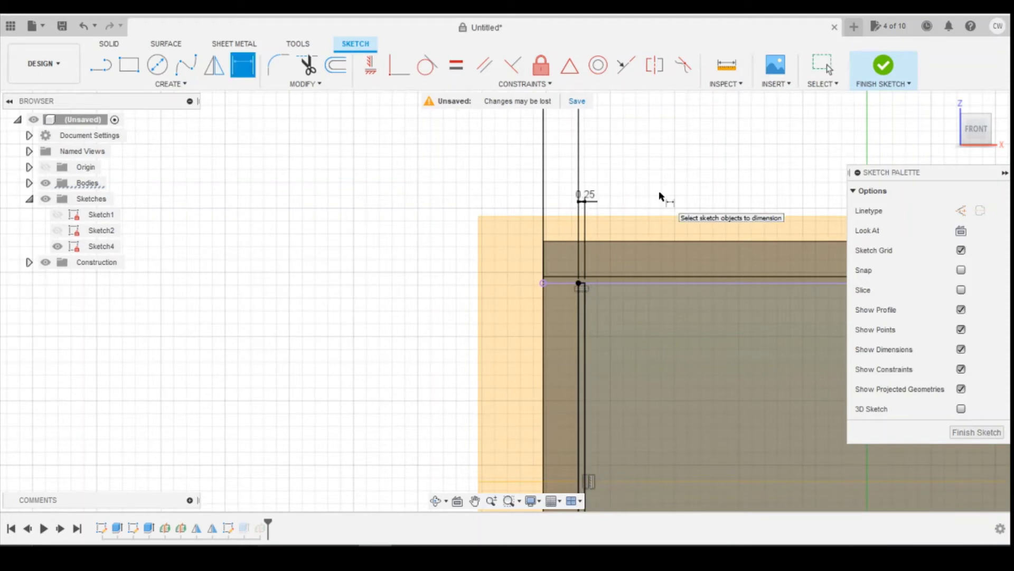
scroll(595, 374, up, 3)
key(Escape)
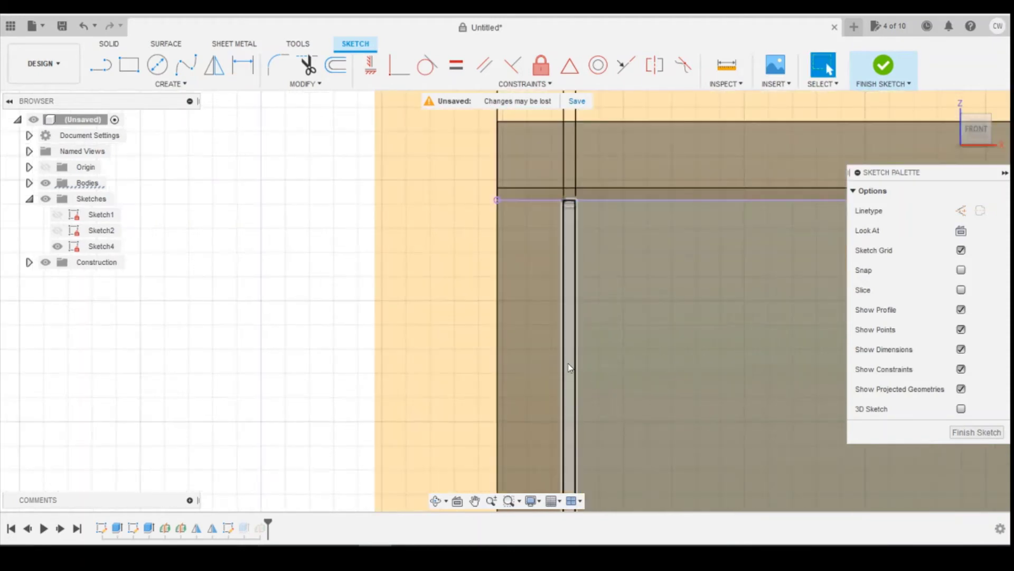
Step: Extrude the narrow rectangle to cut the vertical groove near the front face's left edge, and hide the groove sketch
click(568, 360)
right_click(568, 361)
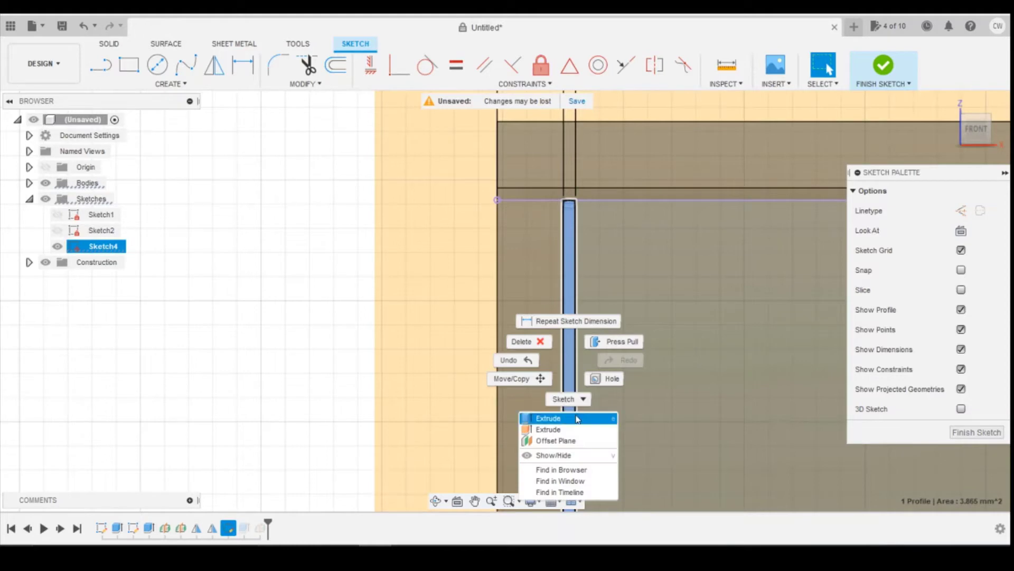
click(560, 418)
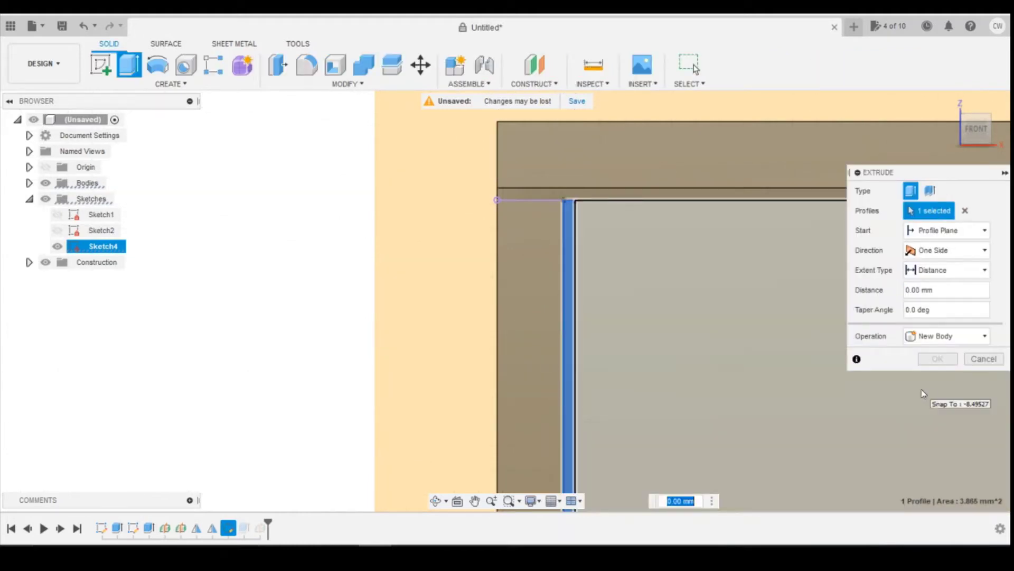
key(Return)
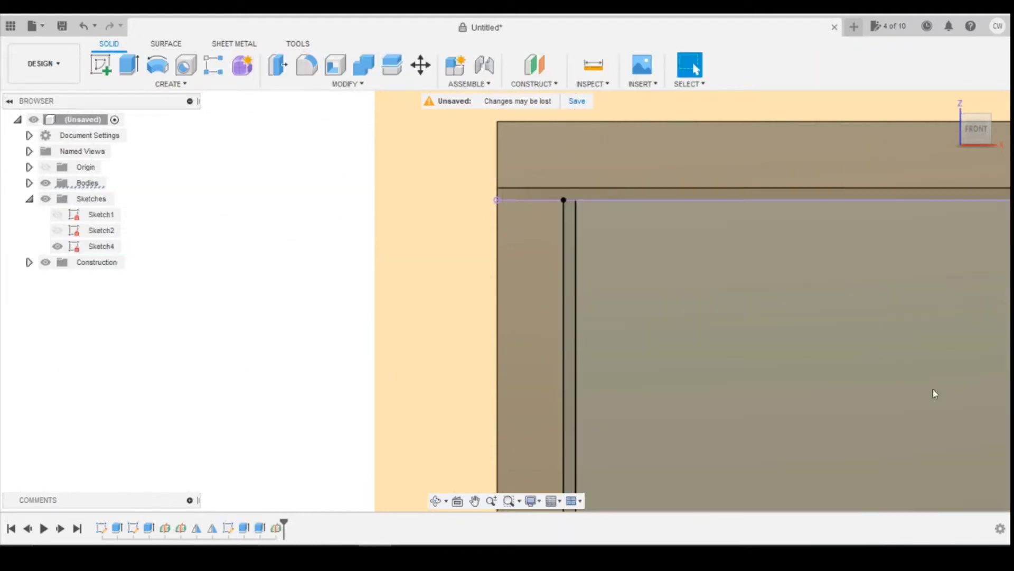
scroll(934, 385, down, 4)
scroll(280, 297, down, 2)
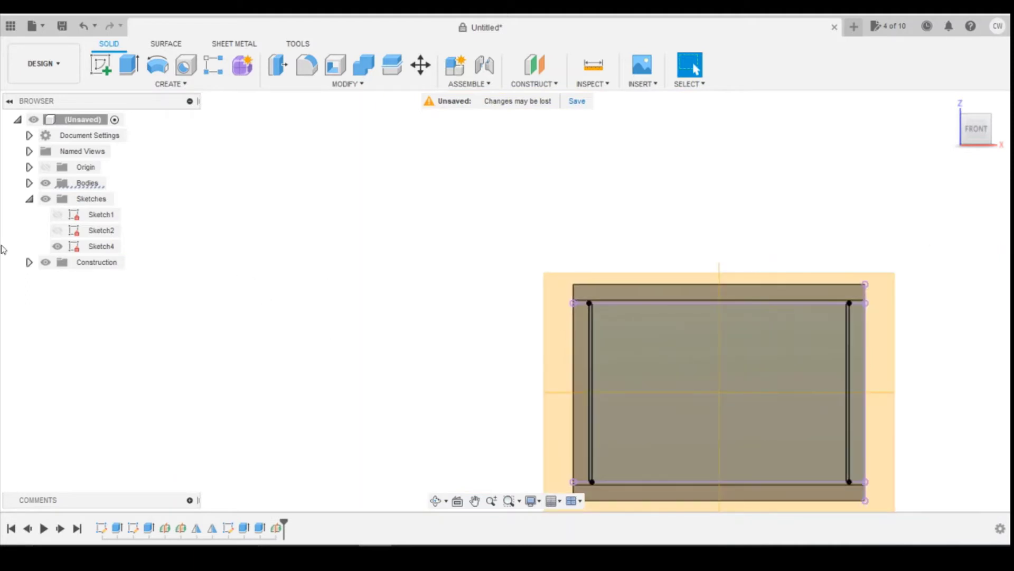
click(57, 247)
scroll(809, 465, up, 3)
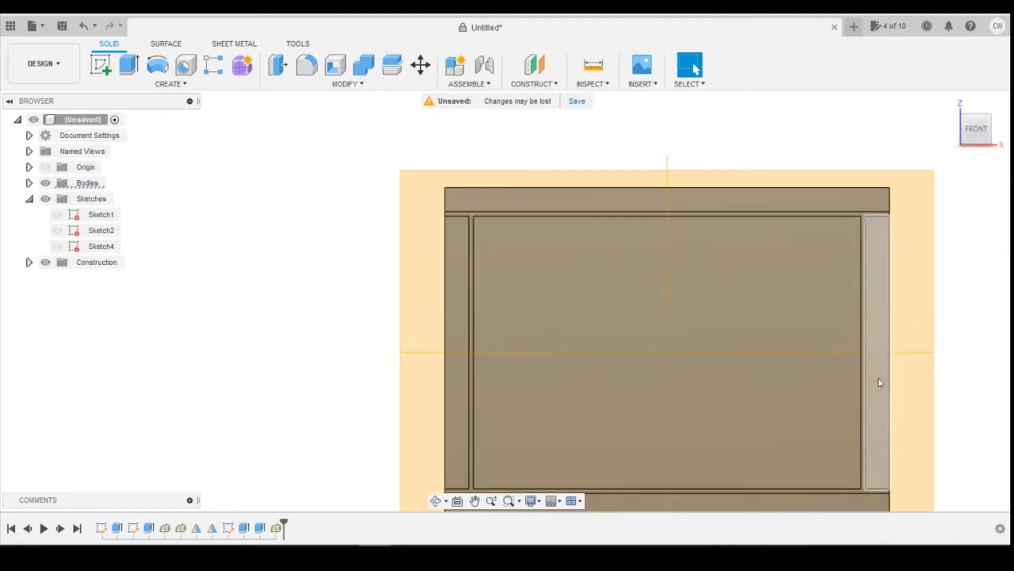
Step: Delete the existing mirror feature that copies the two horizontal grooves onto the building's back face
scroll(630, 286, down, 1)
scroll(848, 352, down, 2)
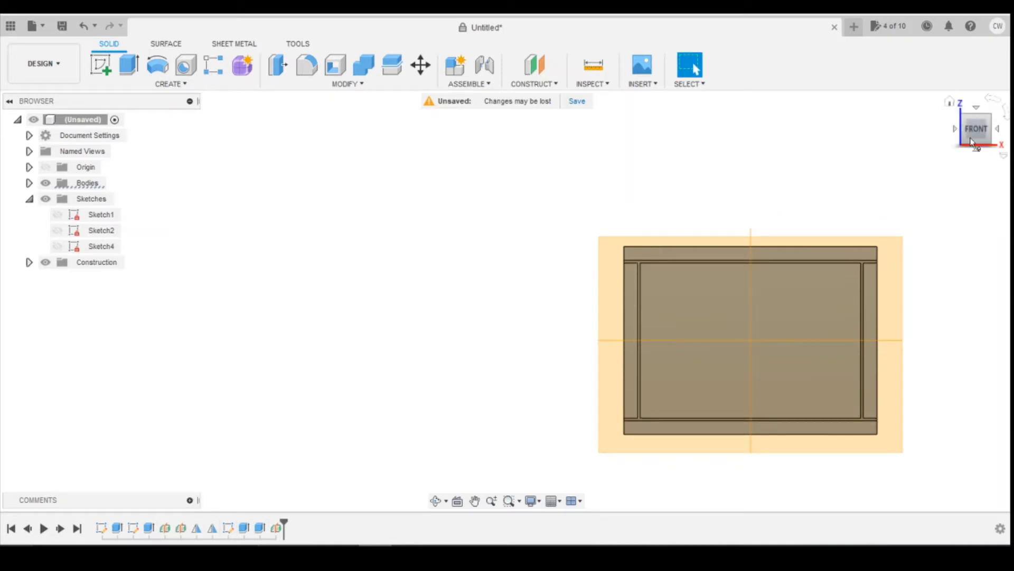
drag(971, 132, 945, 133)
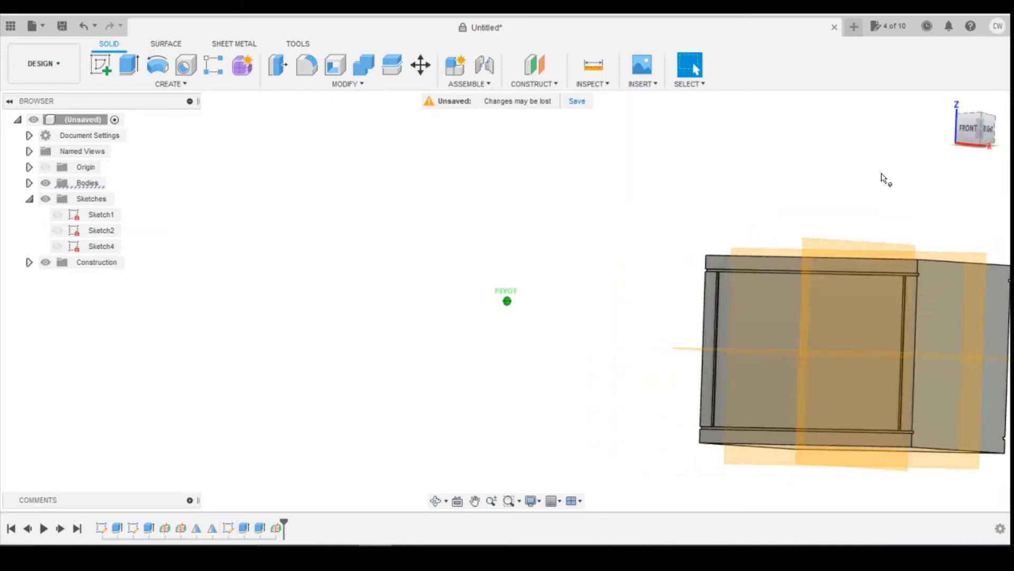
right_click(211, 529)
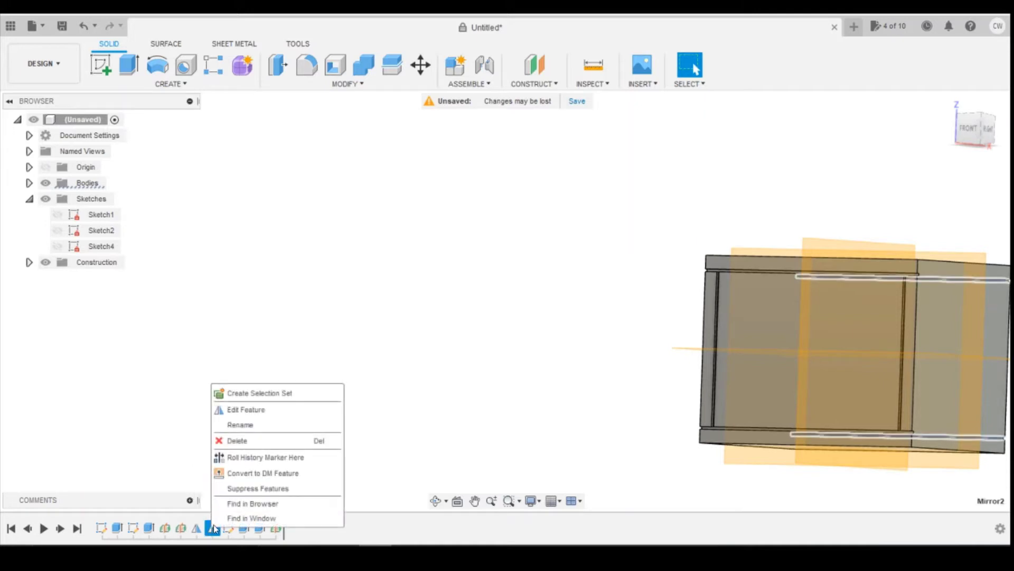
click(236, 440)
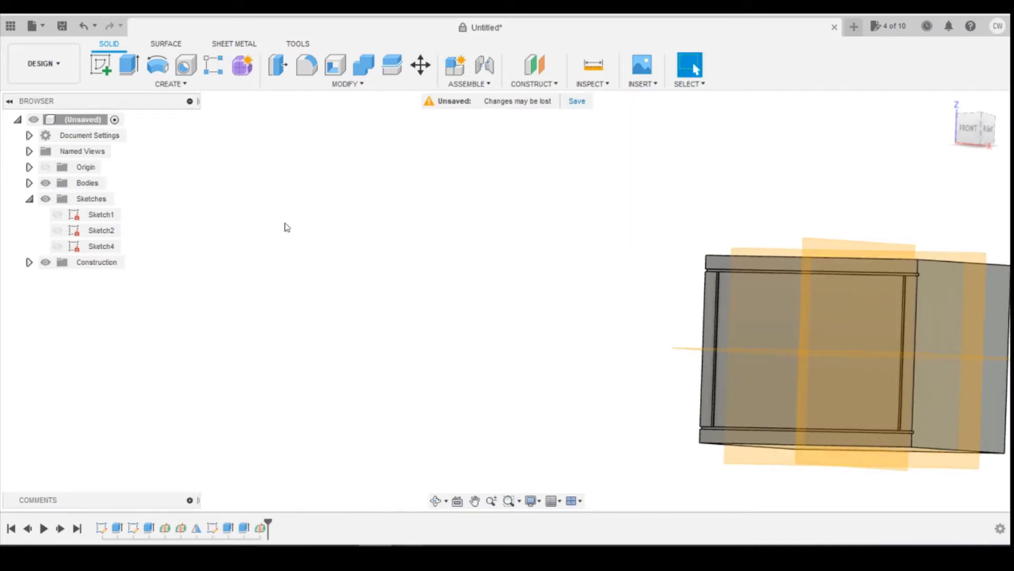
Step: Mirror the horizontal groove extrude, its front-face mirror and both vertical groove extrudes as features across the construction plane midway between front and back
click(206, 85)
click(144, 389)
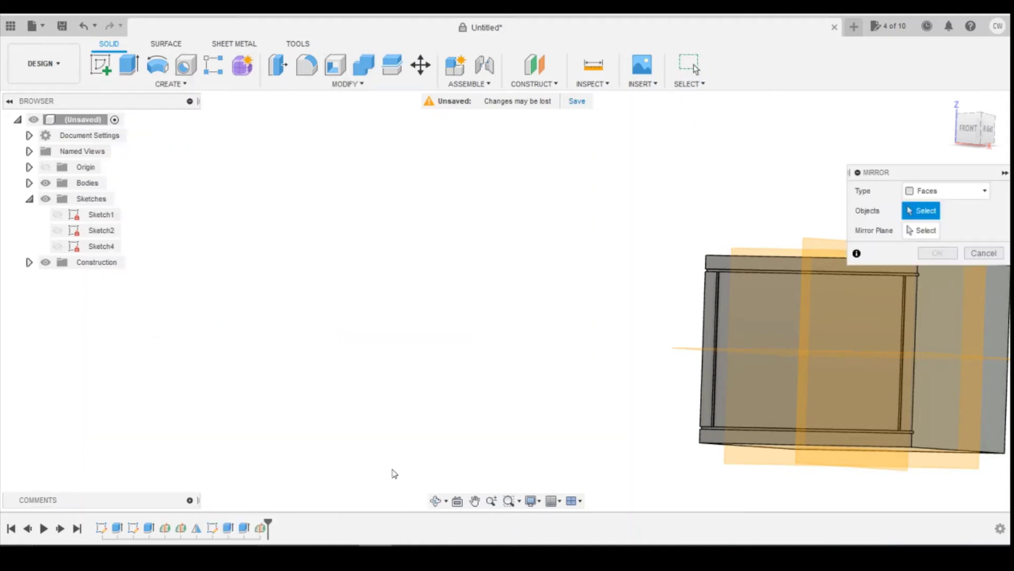
click(972, 190)
click(930, 231)
click(244, 528)
click(228, 528)
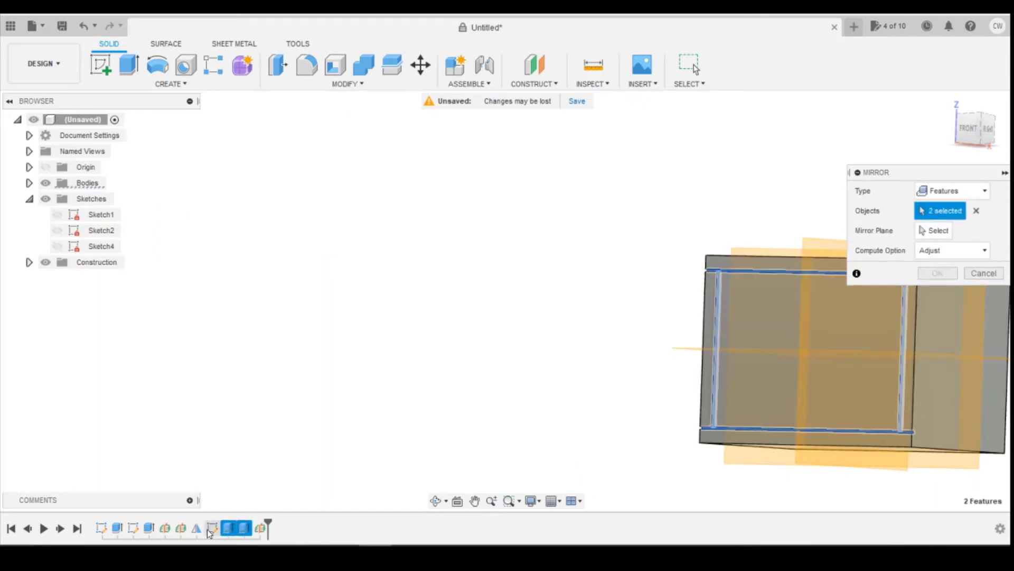
click(196, 528)
click(149, 527)
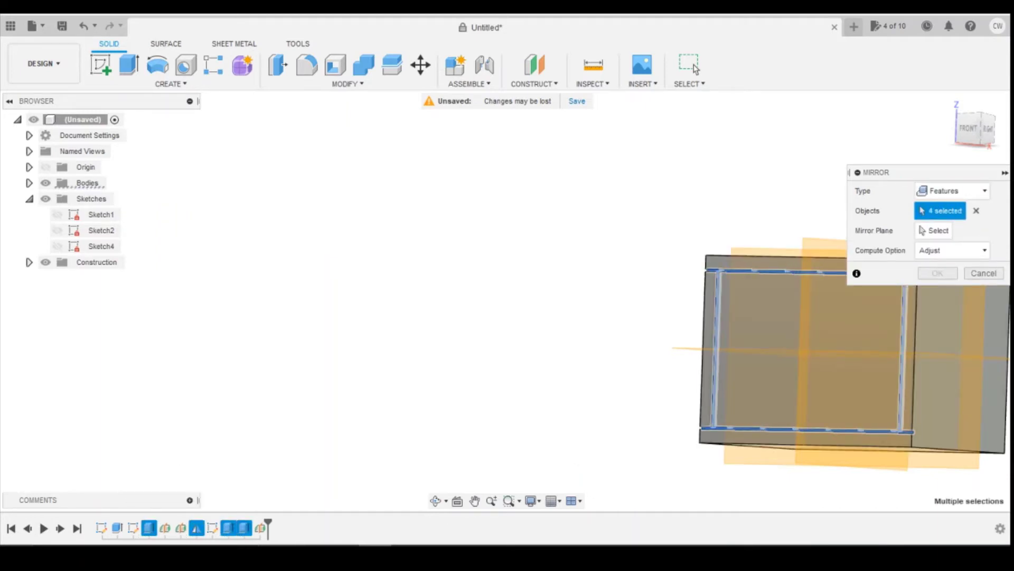
click(934, 231)
scroll(192, 346, down, 2)
scroll(689, 341, up, 3)
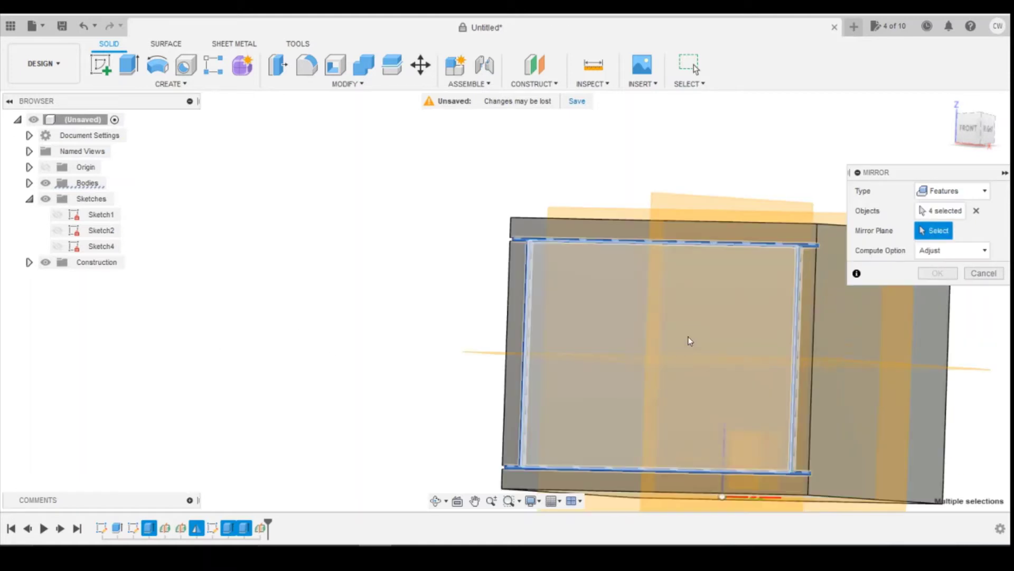
click(895, 357)
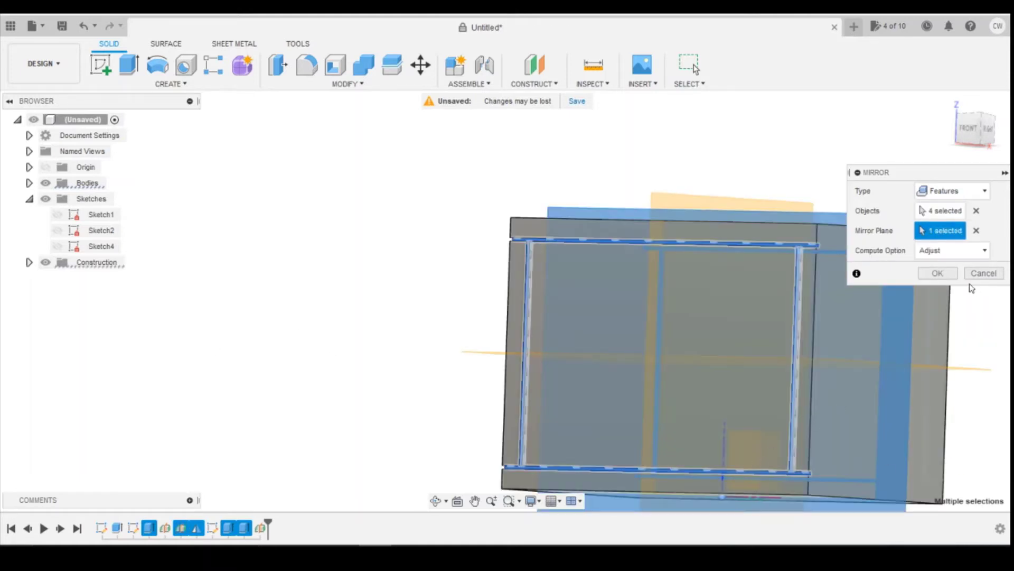
click(937, 274)
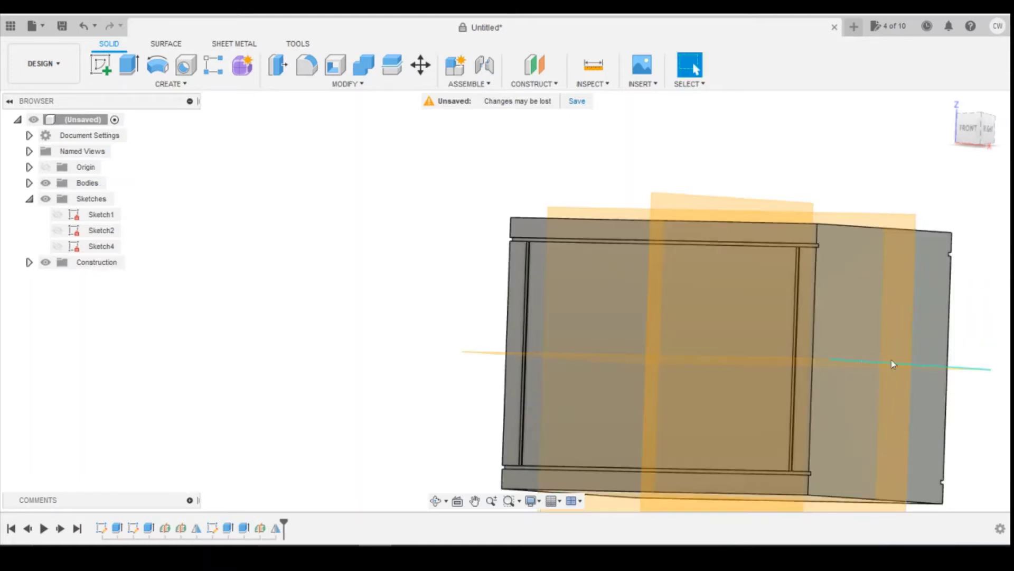
Step: Hide all construction planes in the model
drag(992, 135, 715, 281)
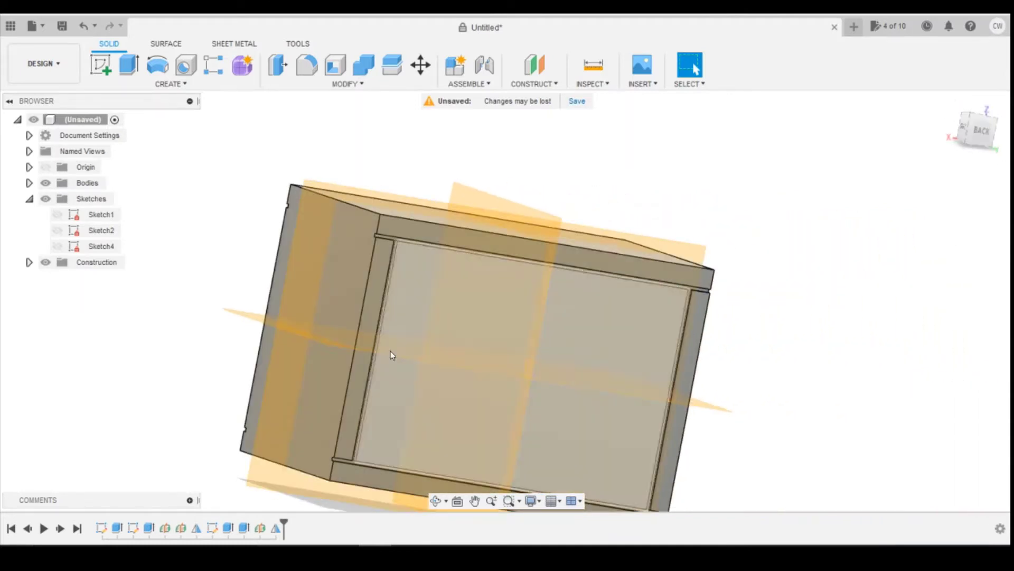
scroll(563, 410, down, 3)
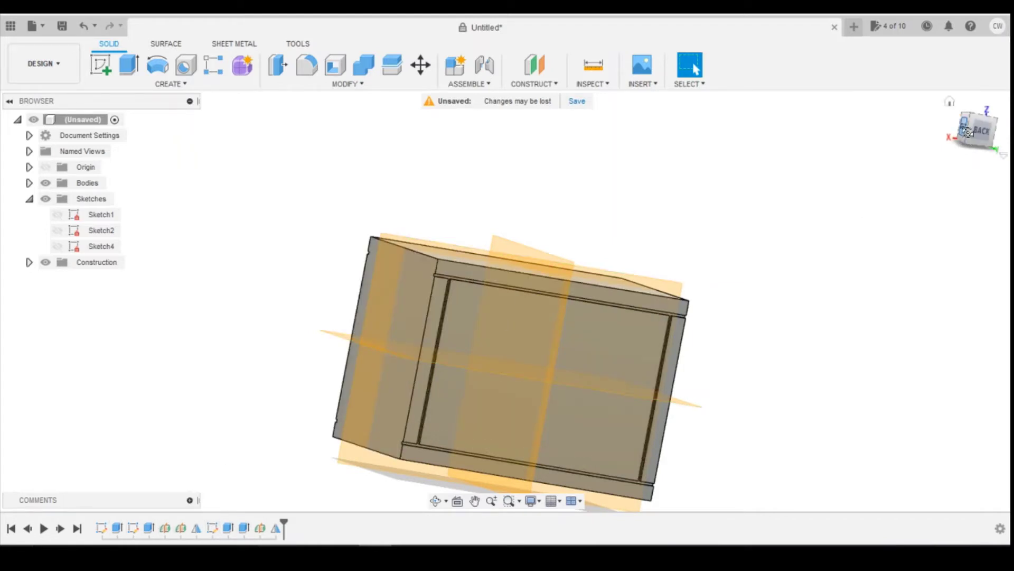
drag(967, 131, 946, 148)
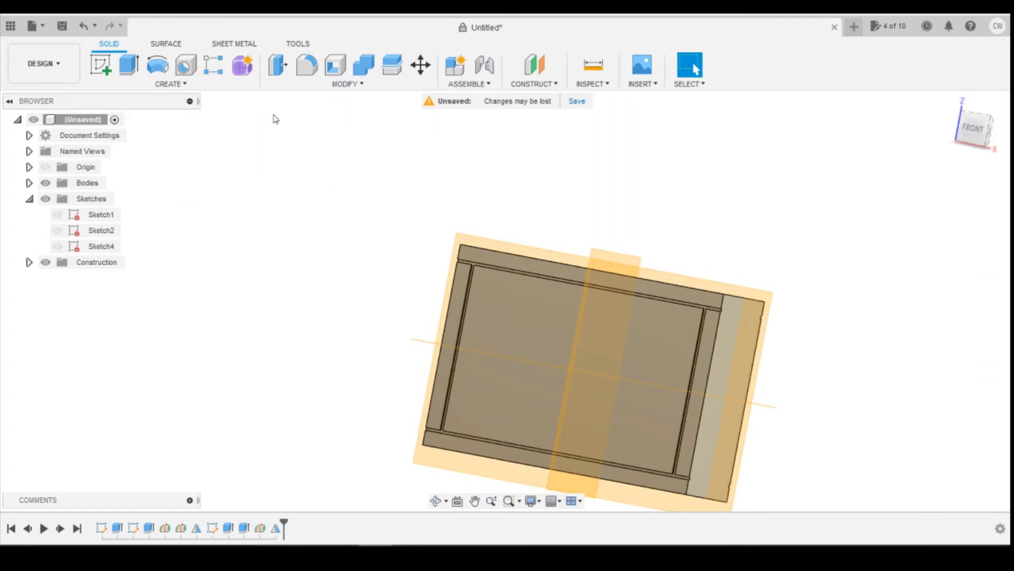
shift+middle_drag(287, 158, 953, 328)
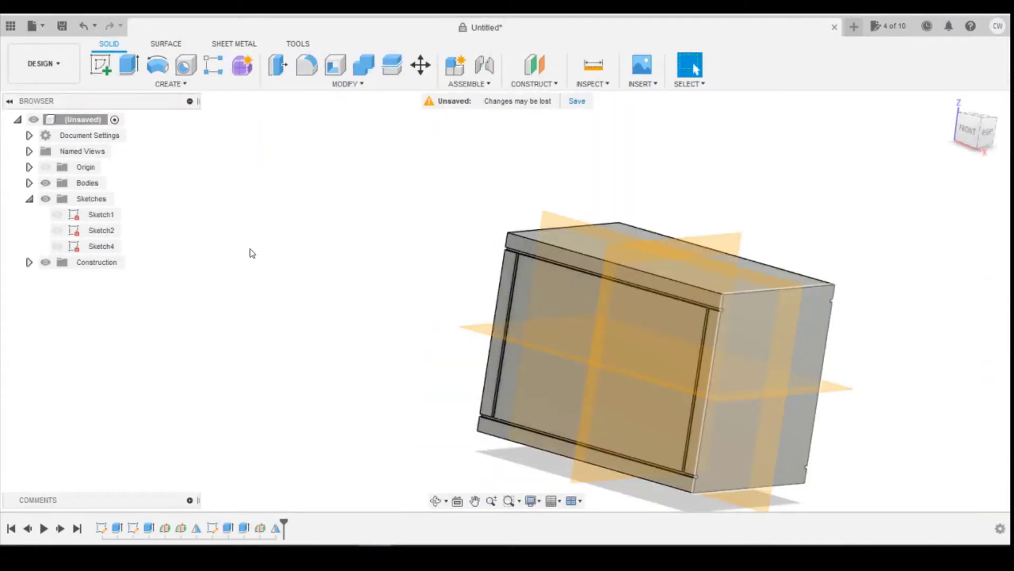
click(46, 262)
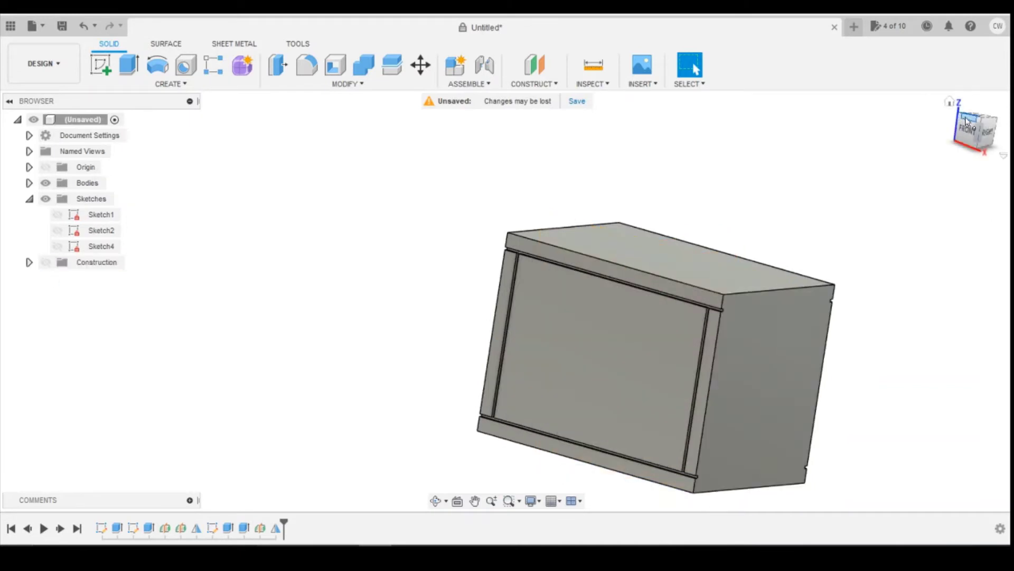
Step: Create a sketch on the building's right side face
click(993, 139)
scroll(629, 329, down, 3)
scroll(615, 372, up, 2)
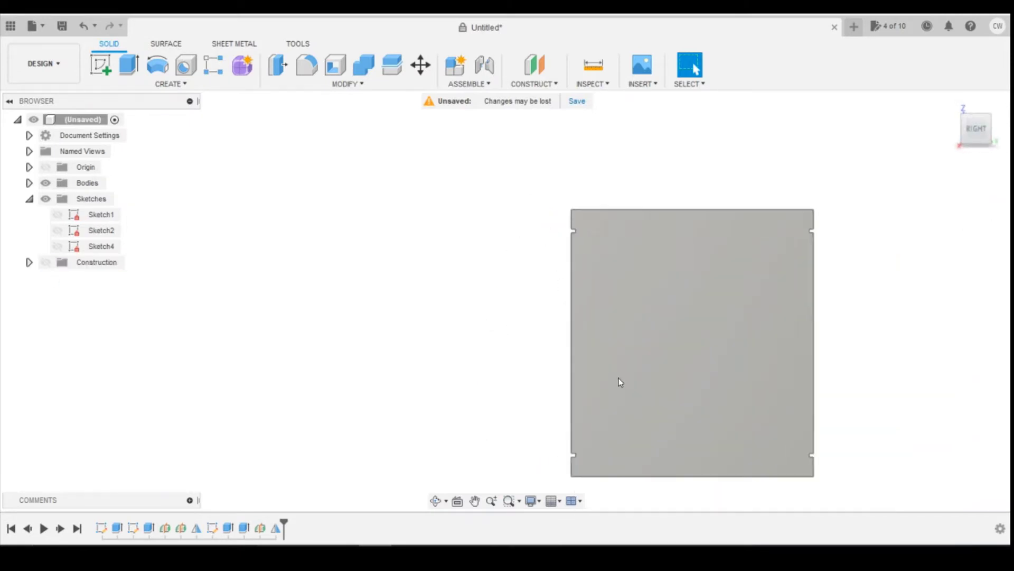
click(101, 64)
click(645, 291)
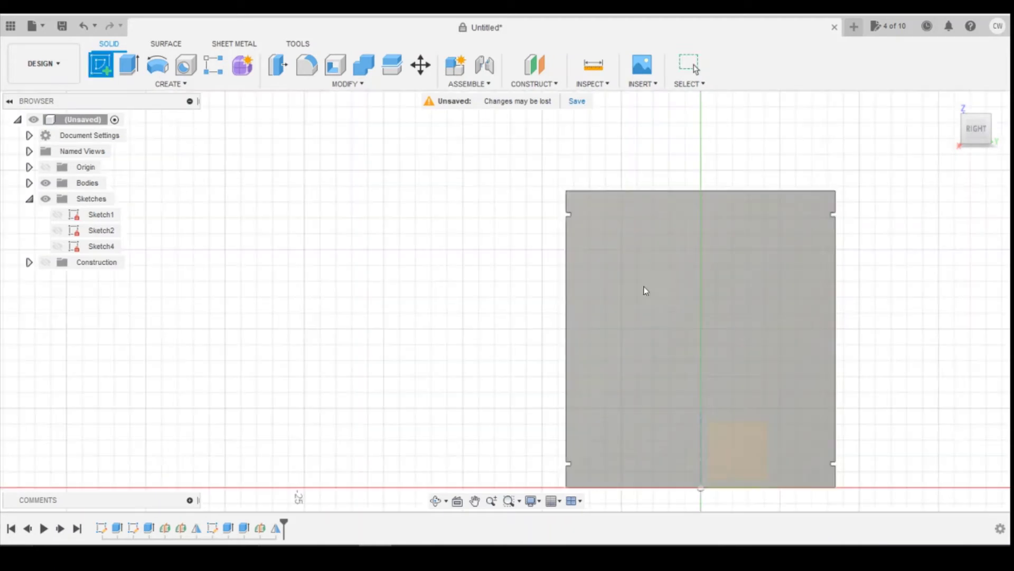
click(687, 357)
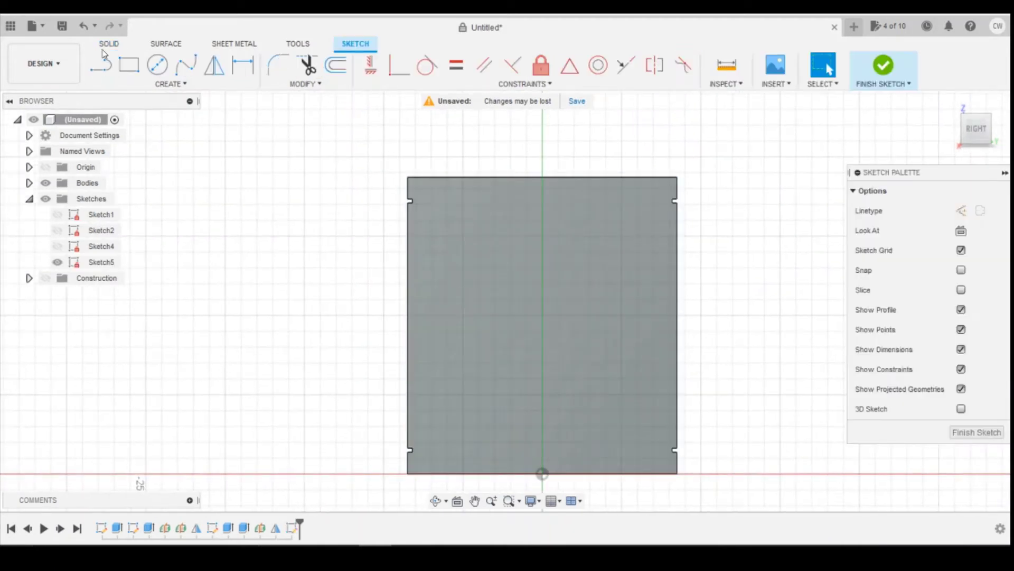
Step: Sketch a horizontal rectangle 0.25 mm high across the side face, joining the inner corners of the two upper groove notches
click(129, 65)
scroll(429, 204, up, 5)
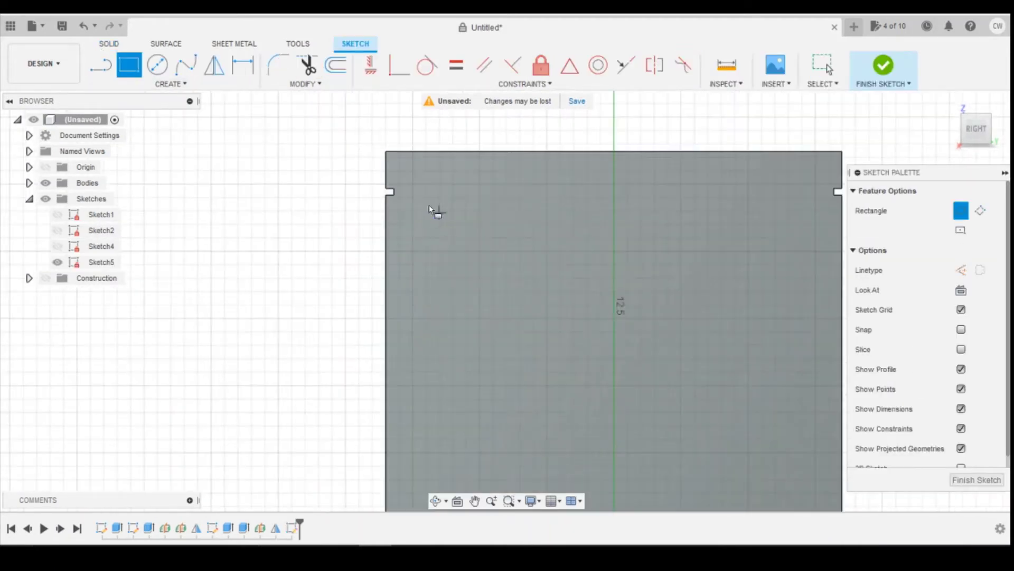
click(382, 191)
scroll(662, 204, down, 5)
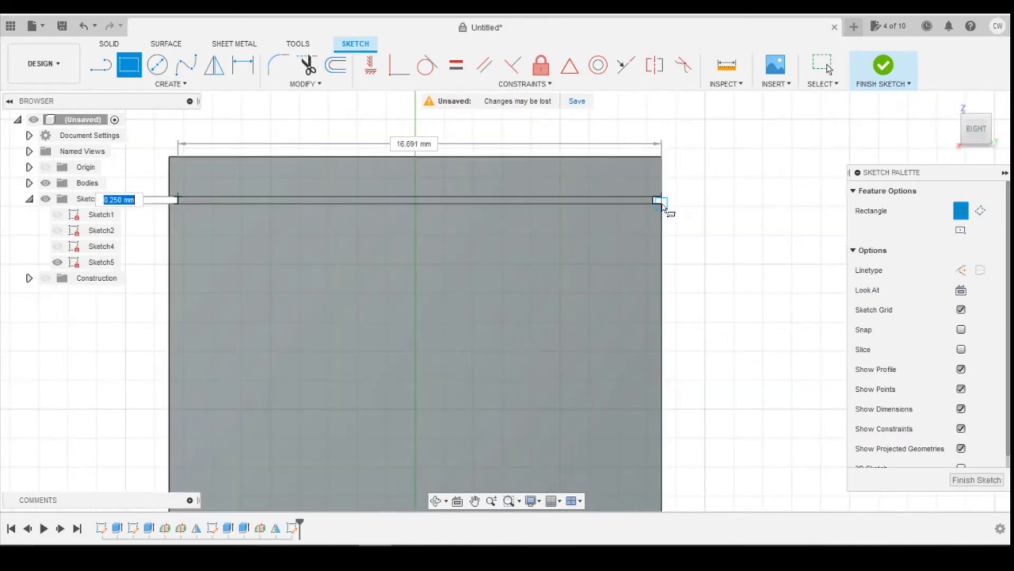
click(655, 205)
scroll(642, 209, down, 3)
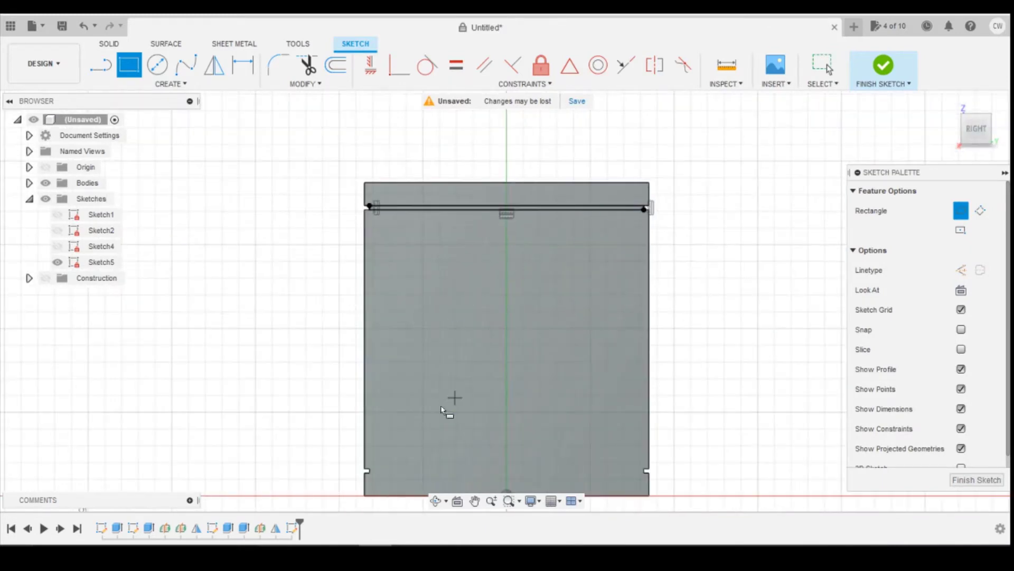
Step: Sketch a second horizontal rectangle about 16.4 mm wide and 0.25 mm high between the inner corners of the two lower groove notches
scroll(365, 476, up, 5)
click(370, 470)
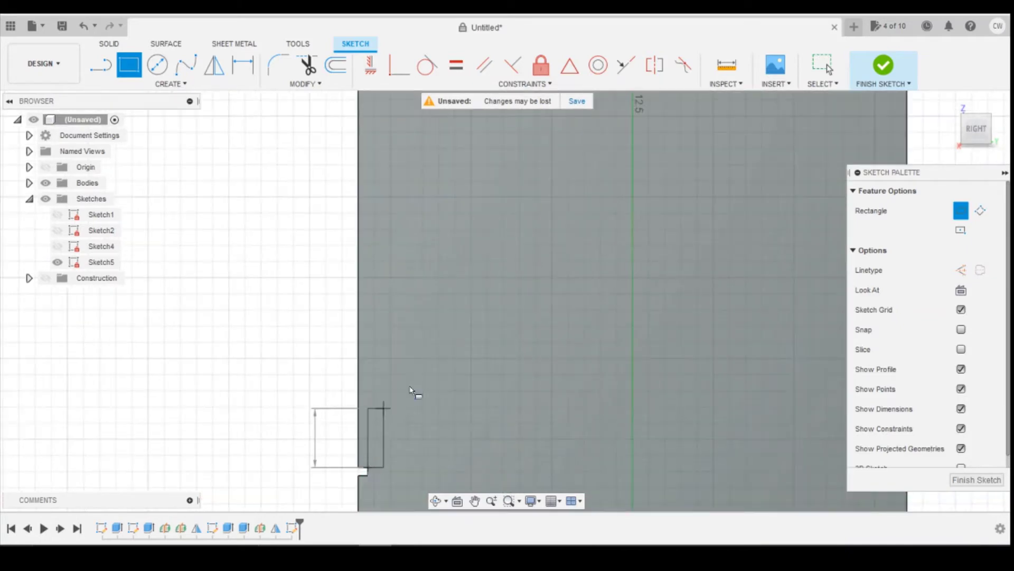
scroll(502, 381, down, 5)
scroll(694, 388, up, 5)
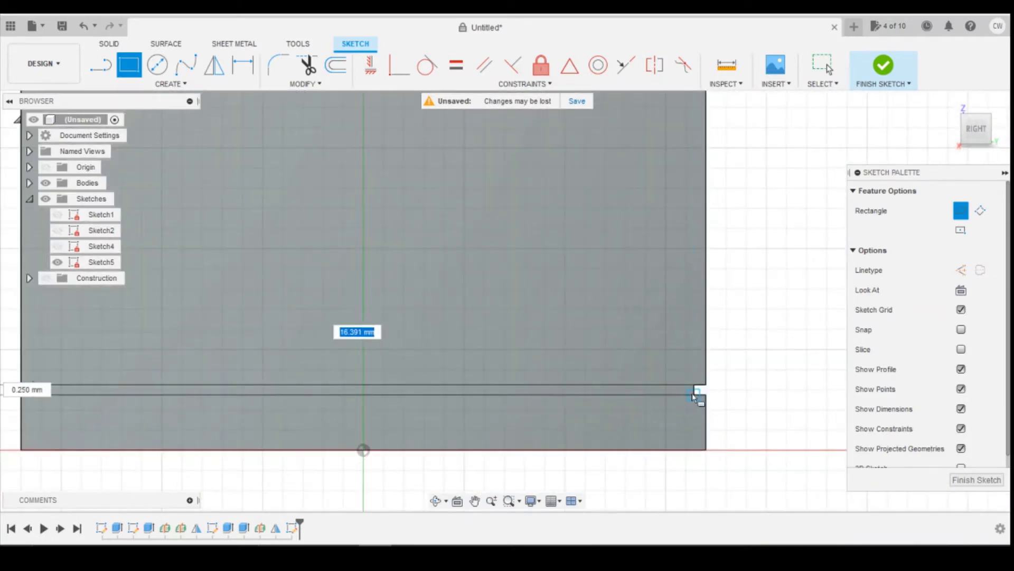
click(695, 393)
scroll(696, 397, down, 5)
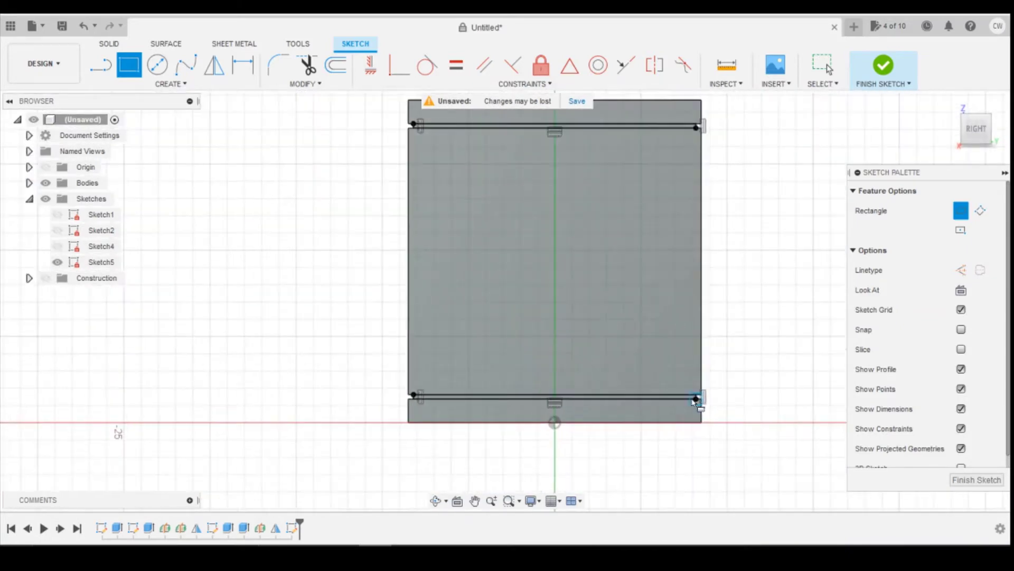
Step: Sketch a vertical rectangle 0.25 mm wide and 15.461 mm tall between the two horizontal rectangles, near the side face's left edge
scroll(667, 370, up, 2)
scroll(663, 372, down, 3)
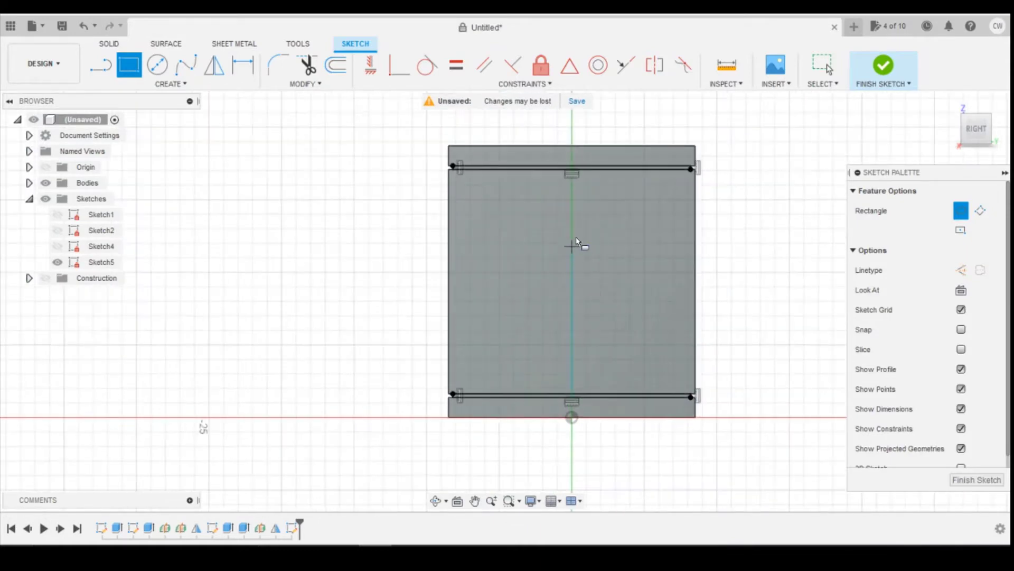
scroll(485, 149, up, 1)
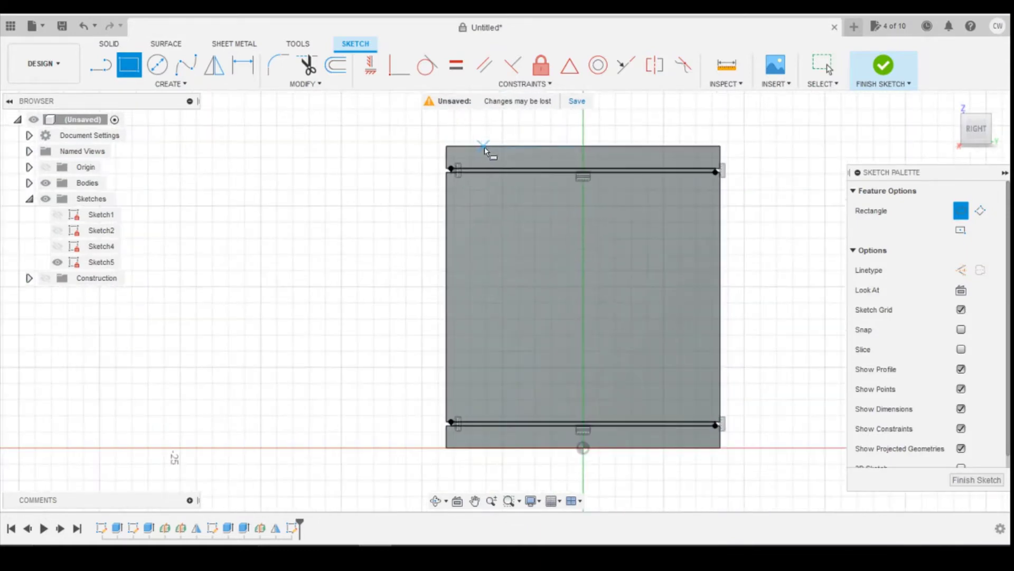
click(467, 180)
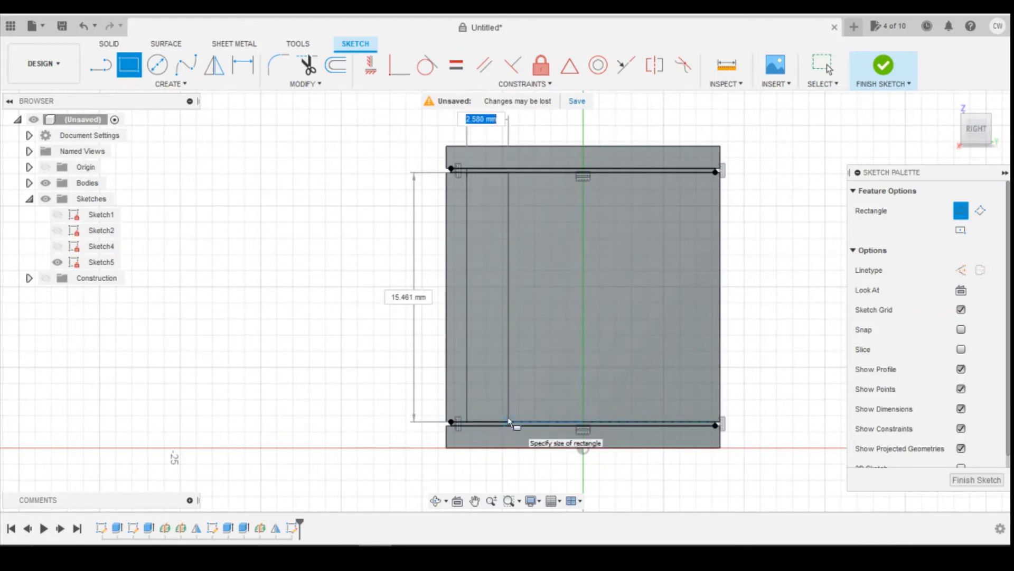
text(0.25)
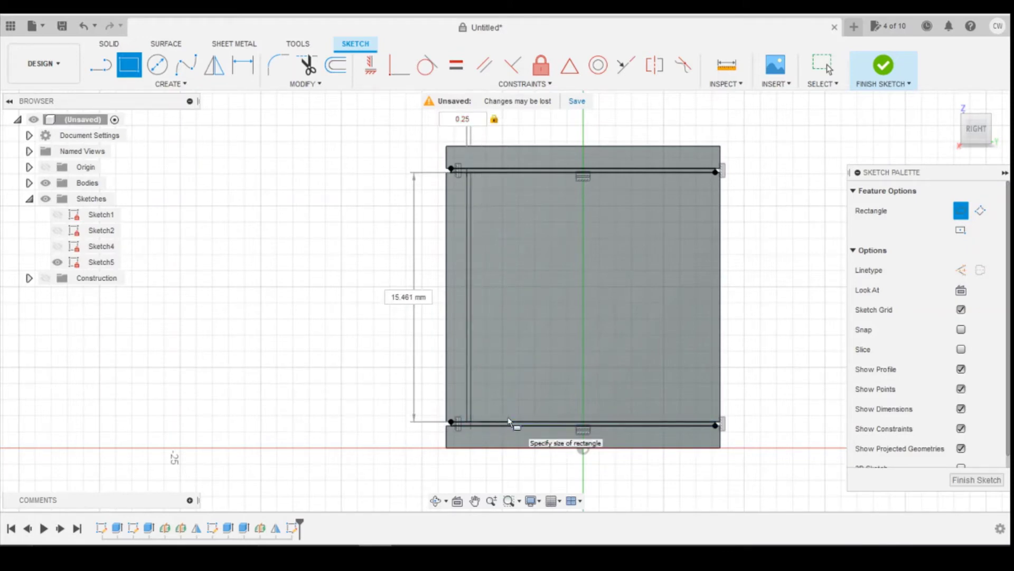
key(Tab)
key(Return)
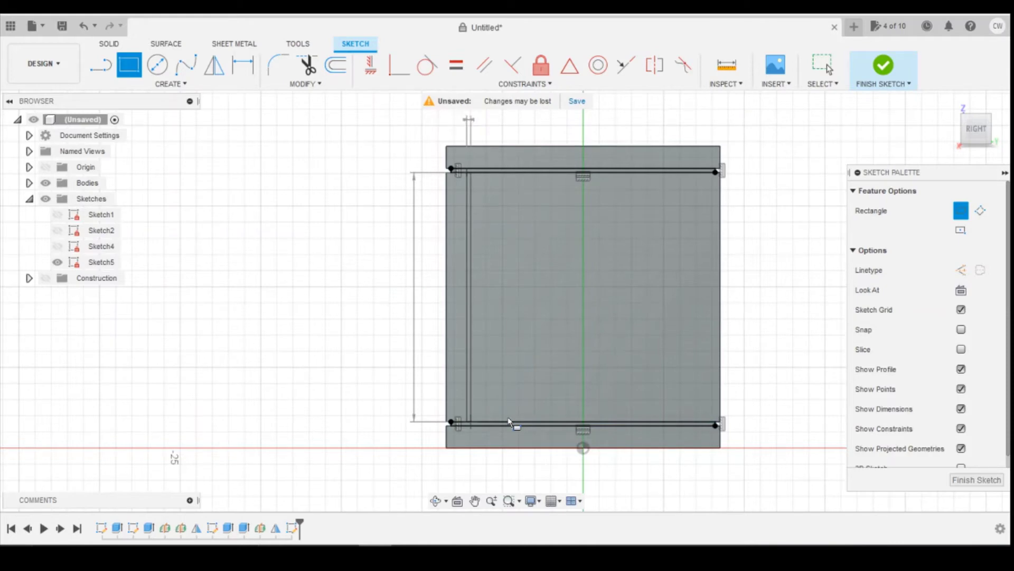
key(Escape)
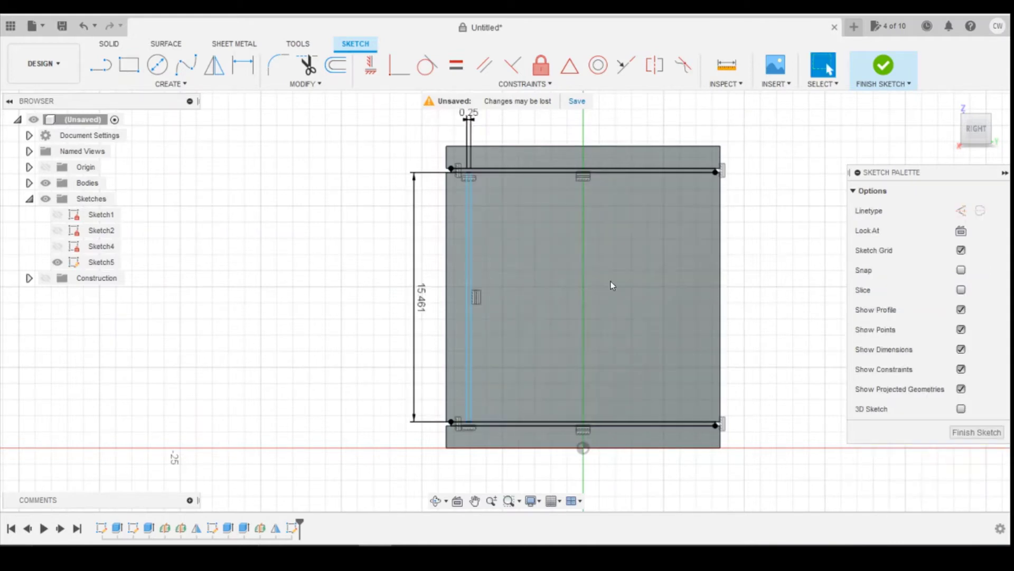
Step: Dimension the left vertical strip's outer line 1.373 mm from the side face's left edge
key(d)
scroll(467, 284, up, 1)
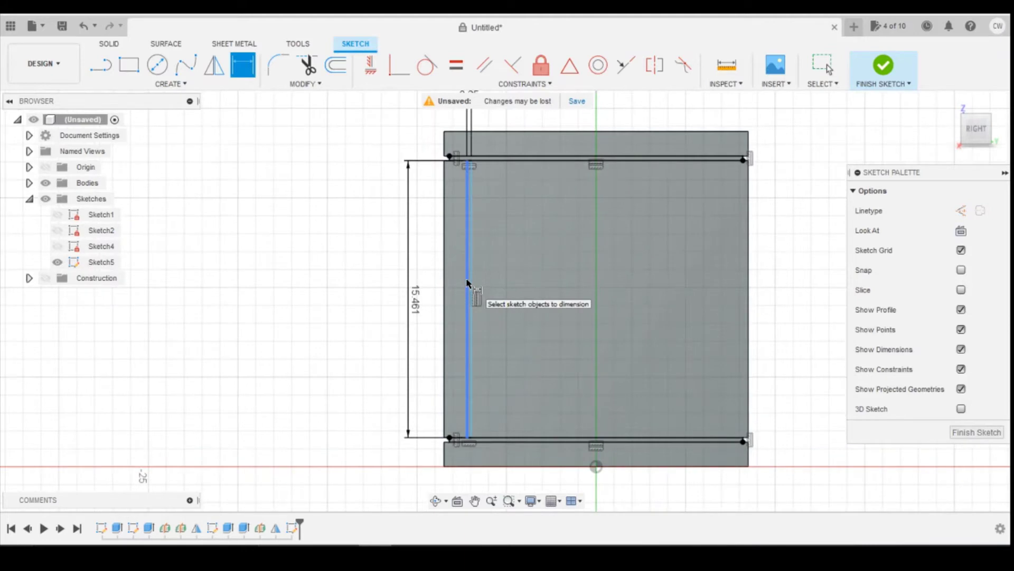
click(467, 284)
click(448, 278)
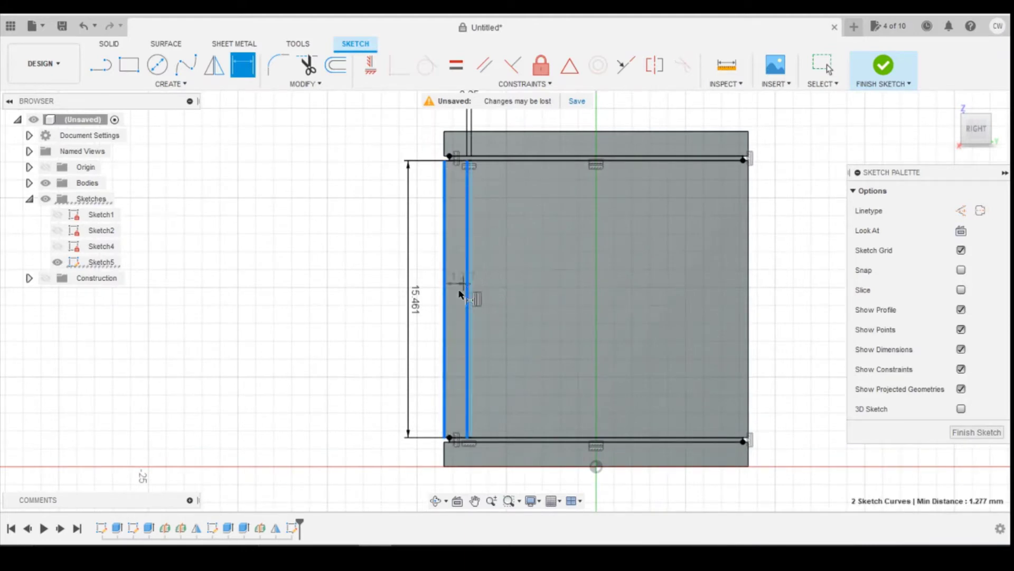
click(454, 477)
text(1)
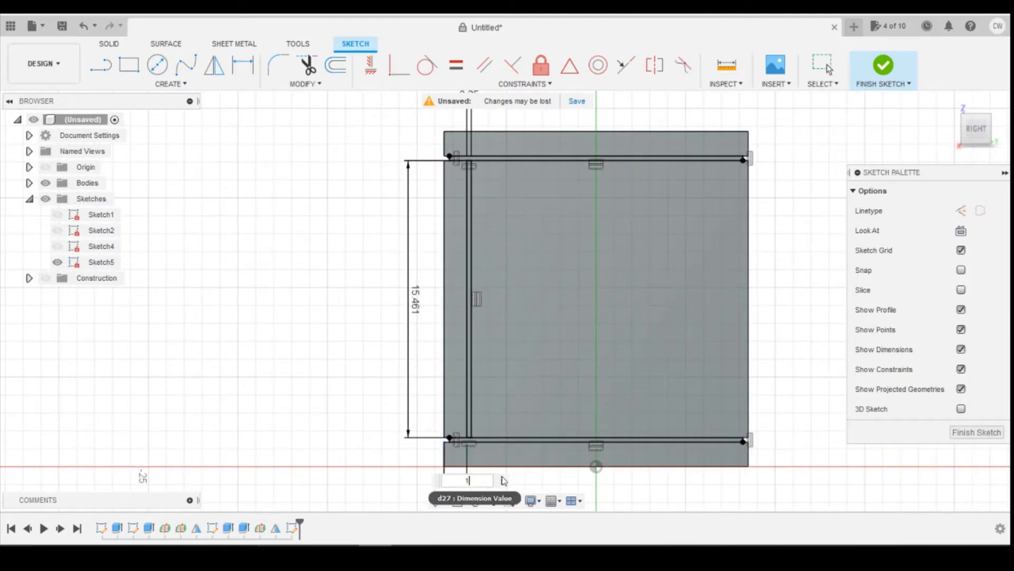
text(.373)
key(Return)
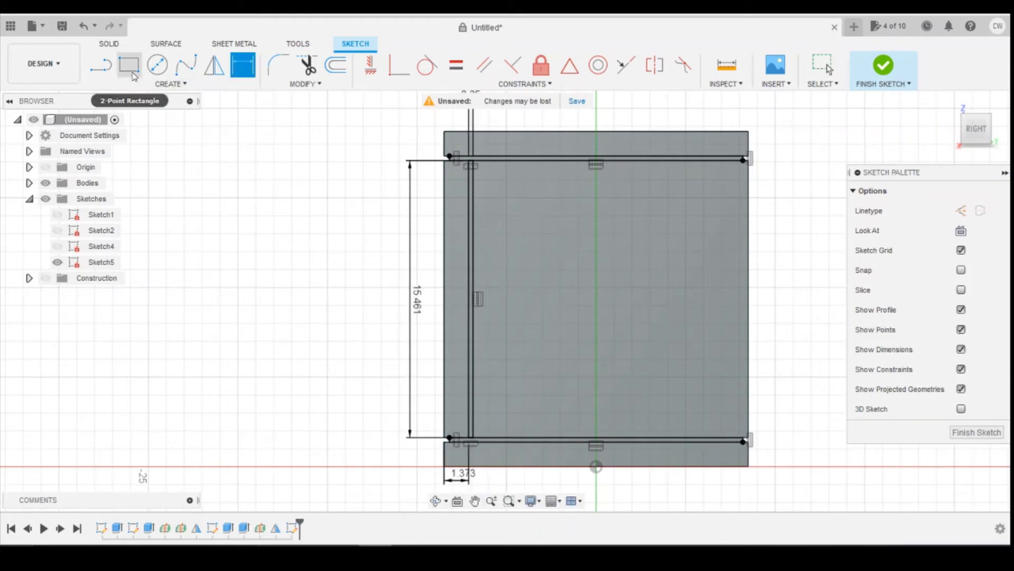
Step: Sketch a vertical rectangle 0.25 mm wide and 15.461 mm tall between the two horizontal strips, near the side face's right edge
click(129, 65)
click(721, 161)
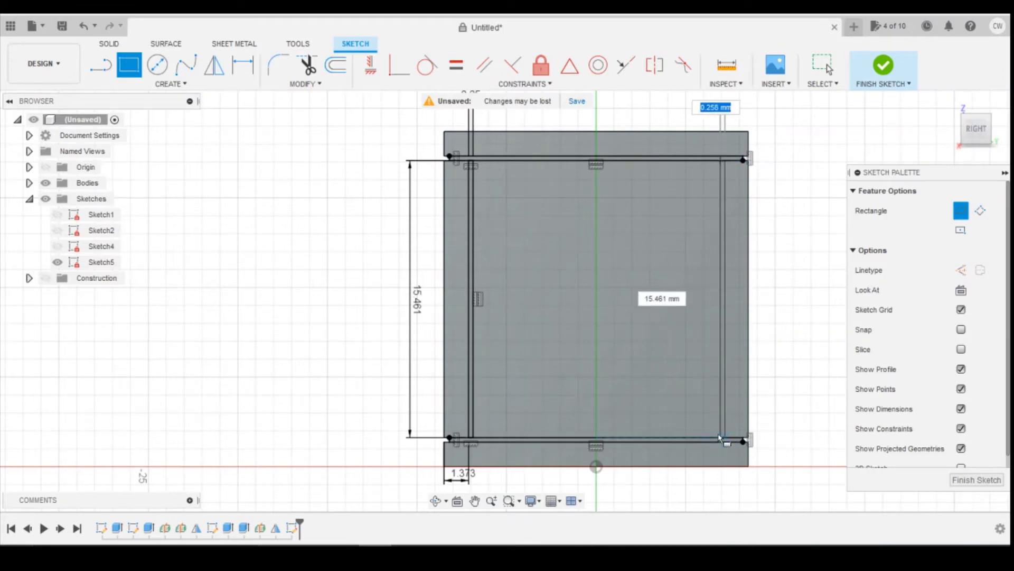
text(0)
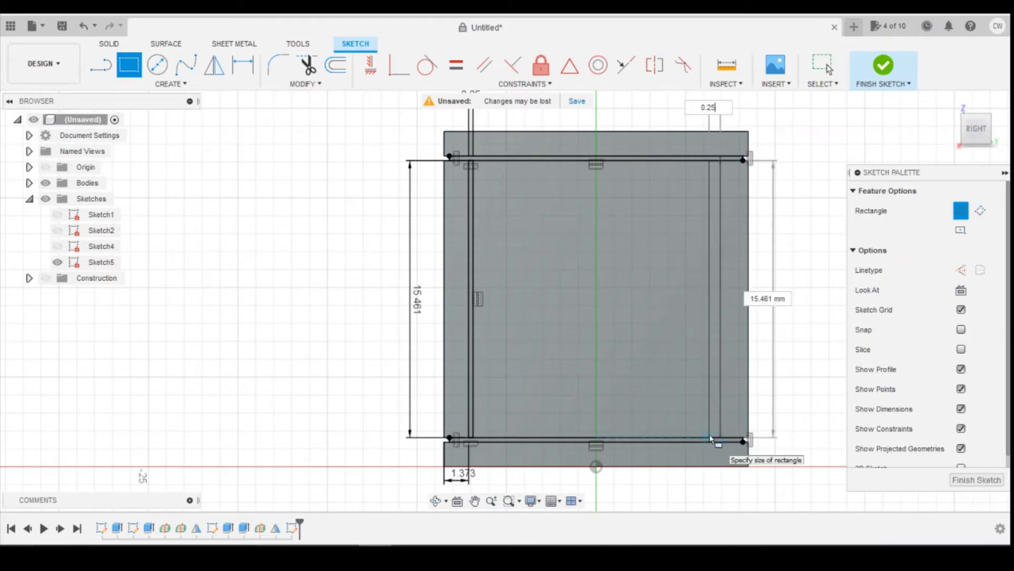
text(.25)
key(Tab)
key(Return)
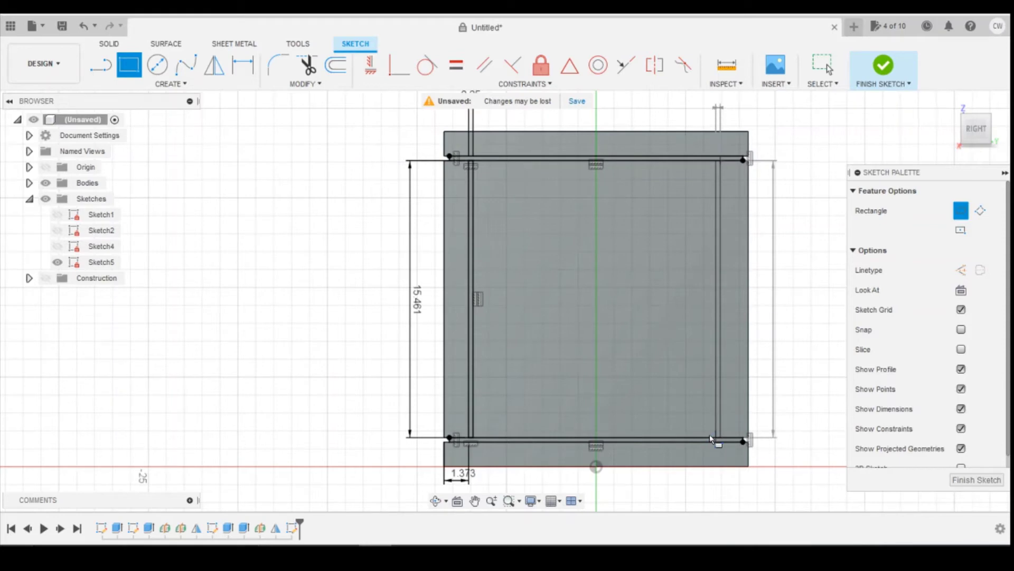
key(Escape)
Step: Dimension the right vertical strip's outer line 1.373 mm from the side face's right edge
key(d)
click(720, 378)
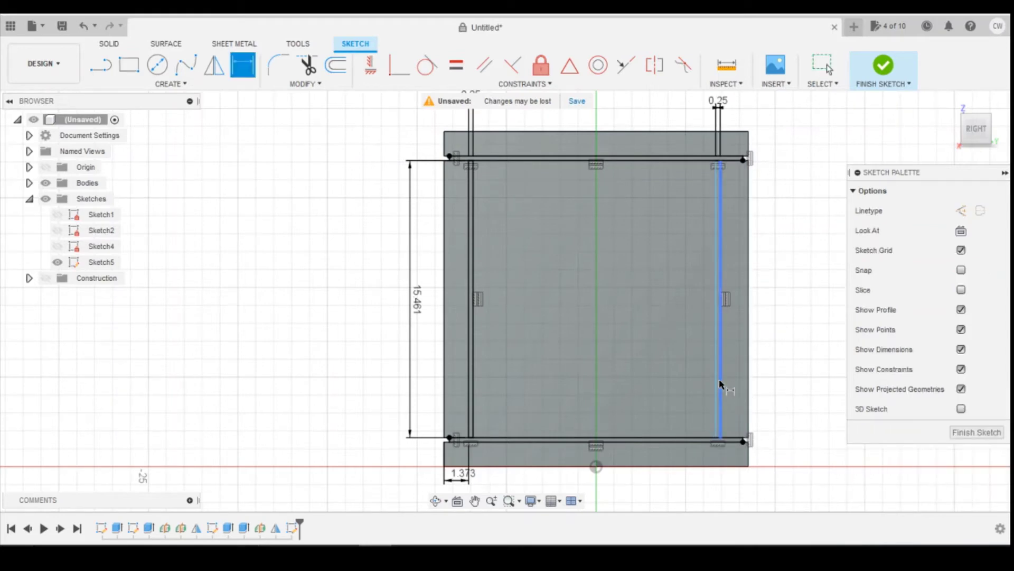
click(750, 378)
click(771, 365)
text(1.373)
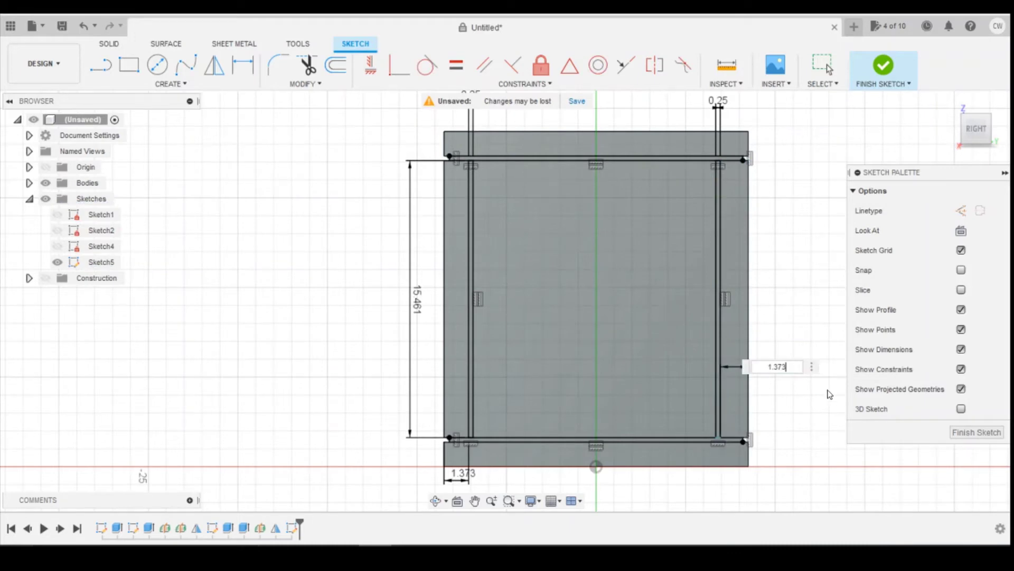
key(Return)
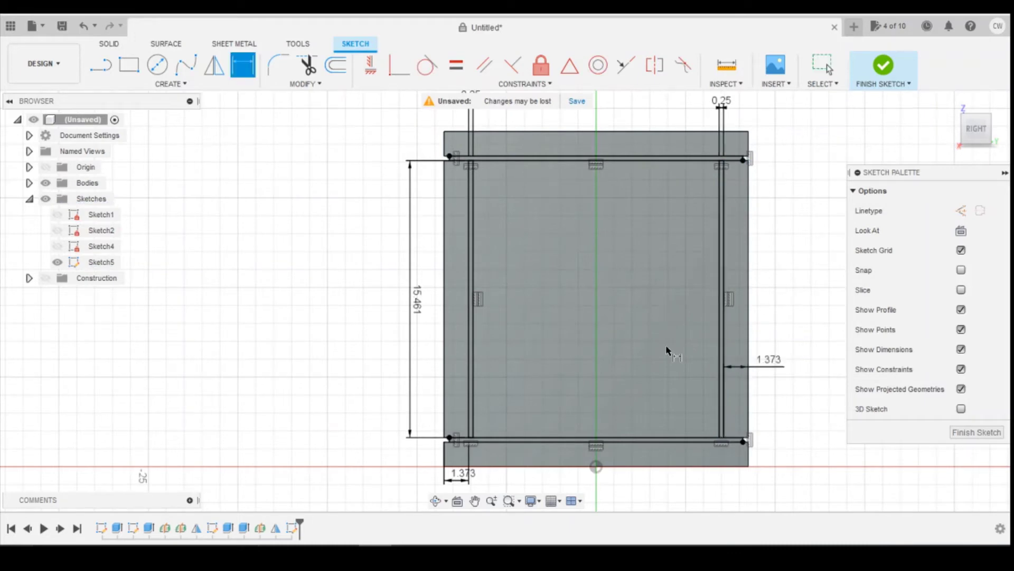
Step: Extrude the two horizontal and two vertical strip profiles by -0.3 mm as a cut into the right side face
scroll(694, 161, up, 2)
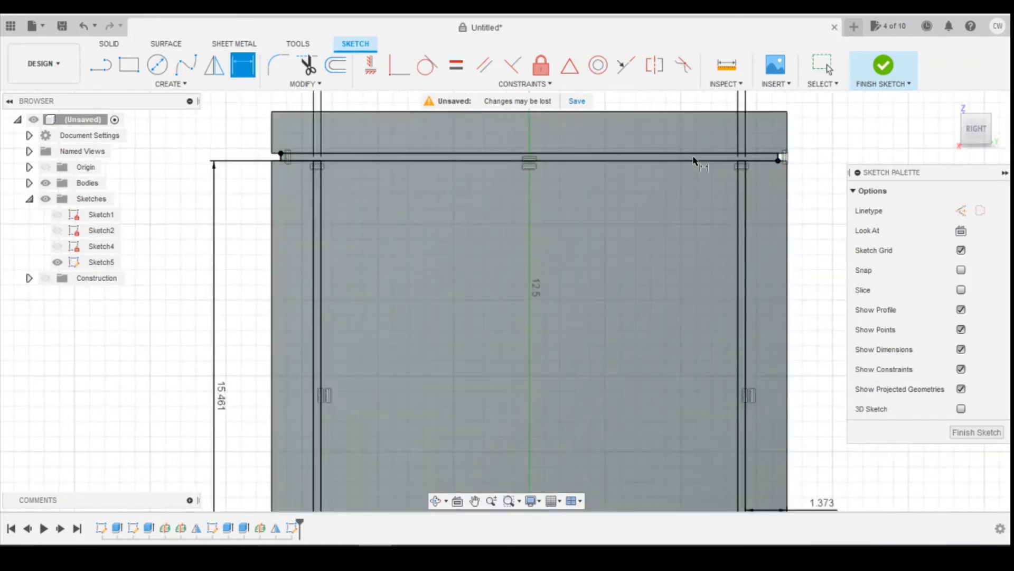
scroll(695, 161, up, 1)
key(Escape)
click(694, 161)
click(753, 206)
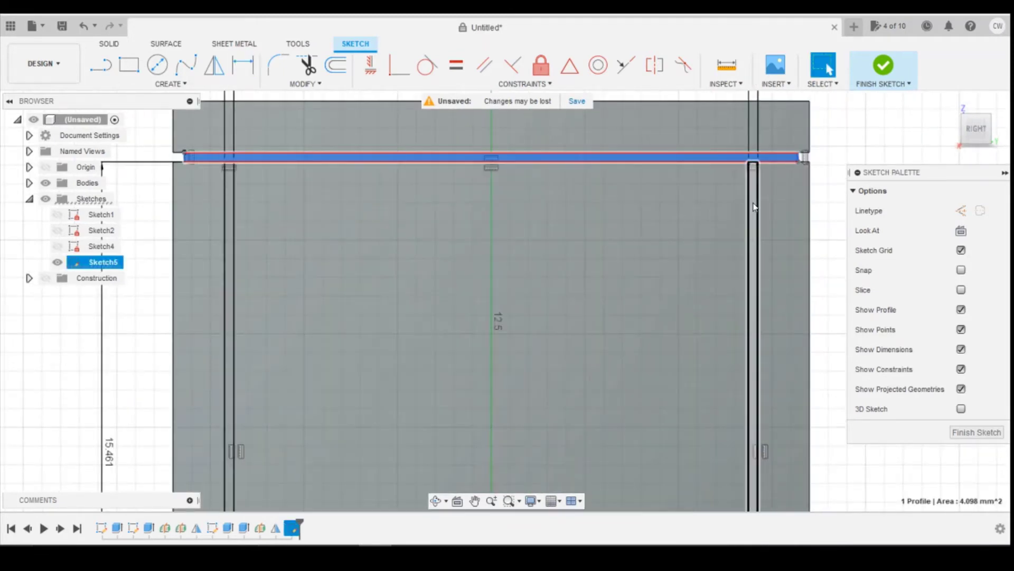
click(224, 275)
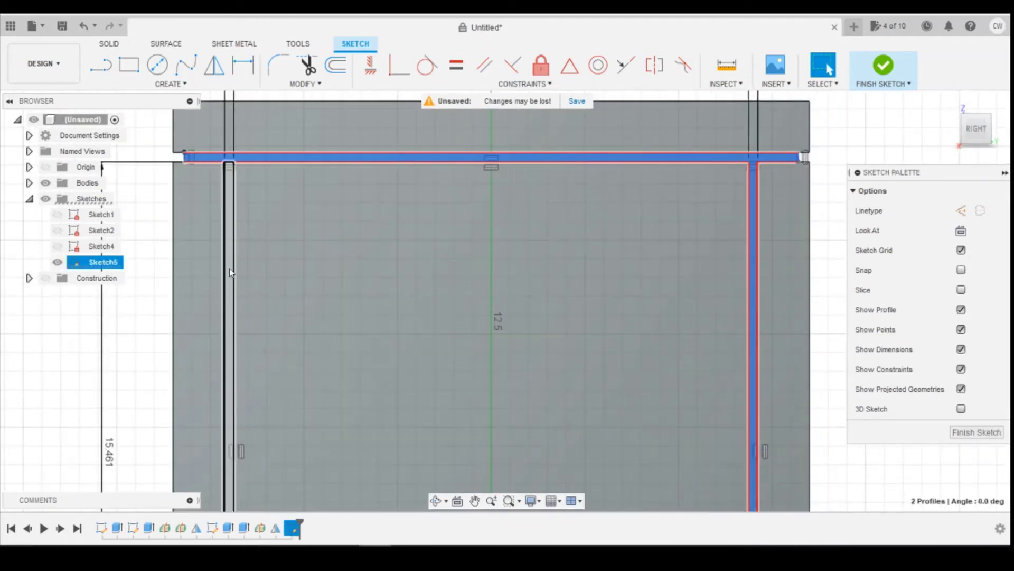
scroll(546, 231, down, 3)
scroll(629, 403, up, 5)
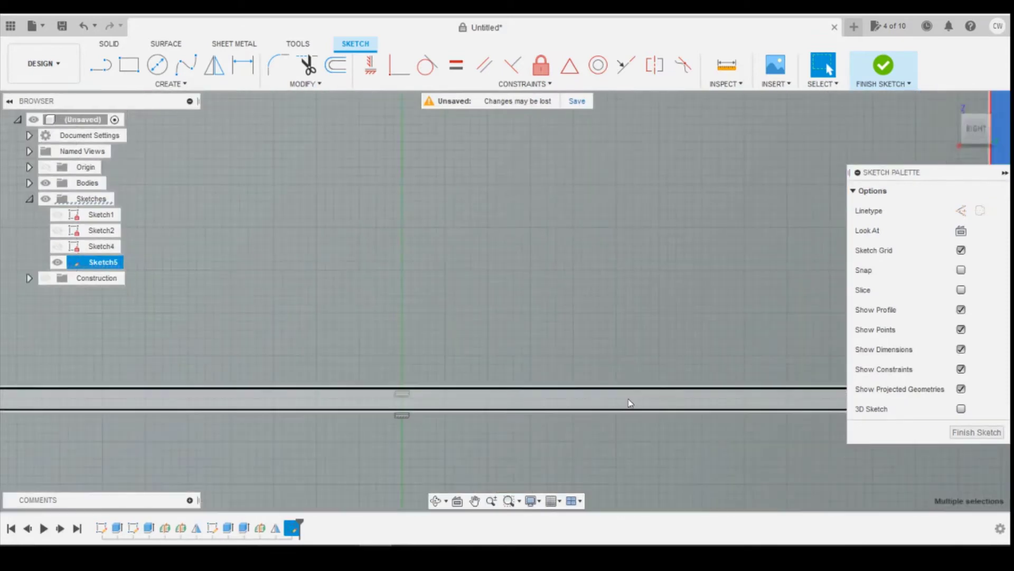
click(632, 402)
right_click(629, 403)
click(611, 456)
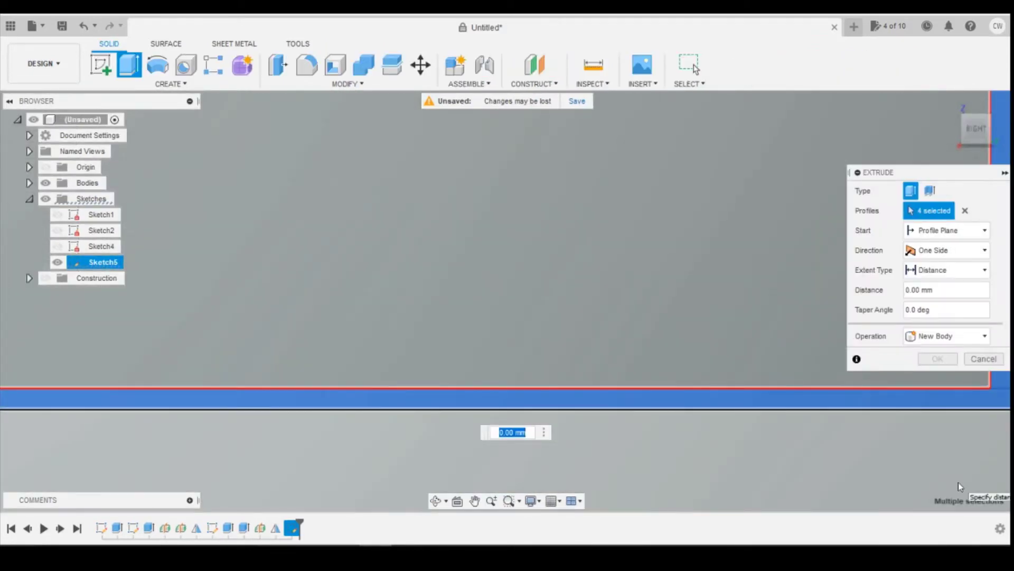
text(-0.3)
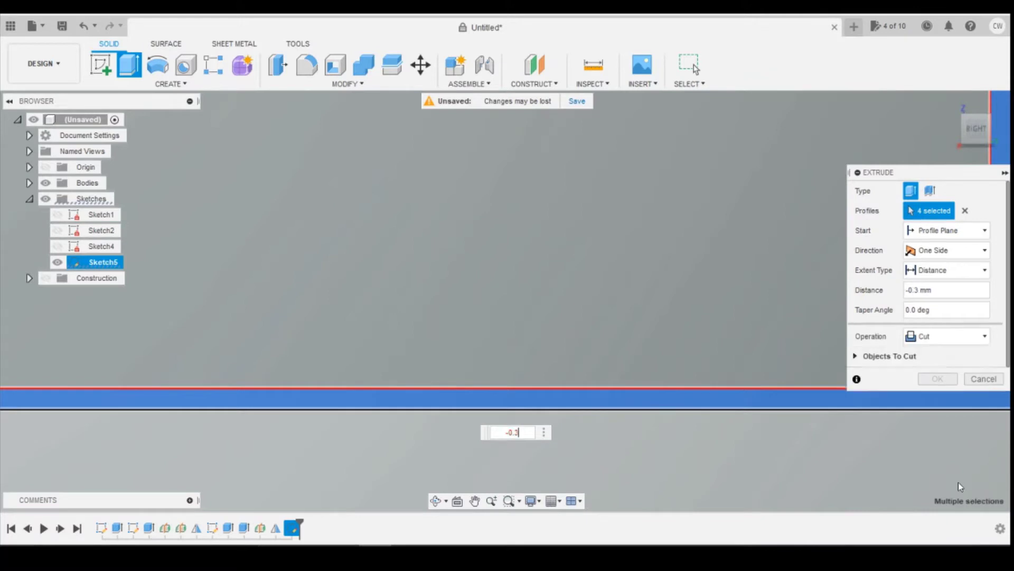
key(Return)
Step: Mirror the side-face groove cut feature to the opposite end of the building across the vertical mid-plane between both ends
scroll(740, 344, down, 2)
scroll(687, 332, down, 4)
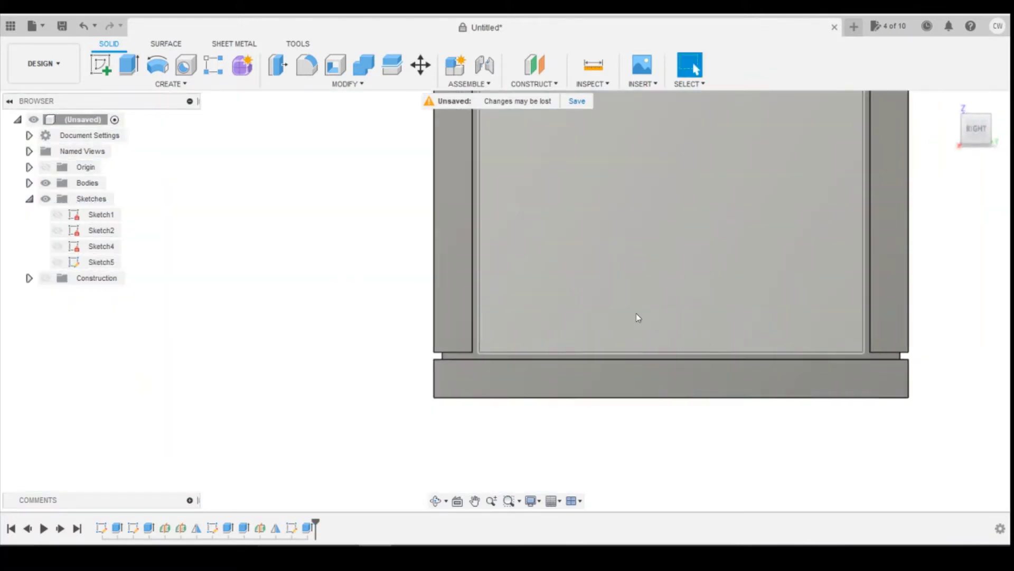
drag(983, 131, 974, 135)
shift+middle_drag(581, 264, 531, 350)
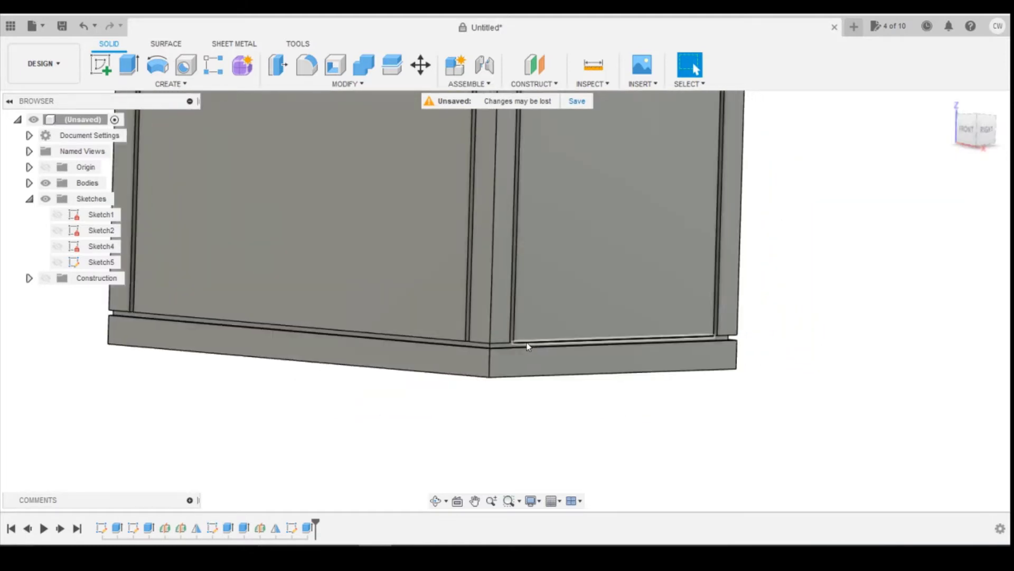
scroll(525, 346, up, 5)
scroll(525, 346, down, 8)
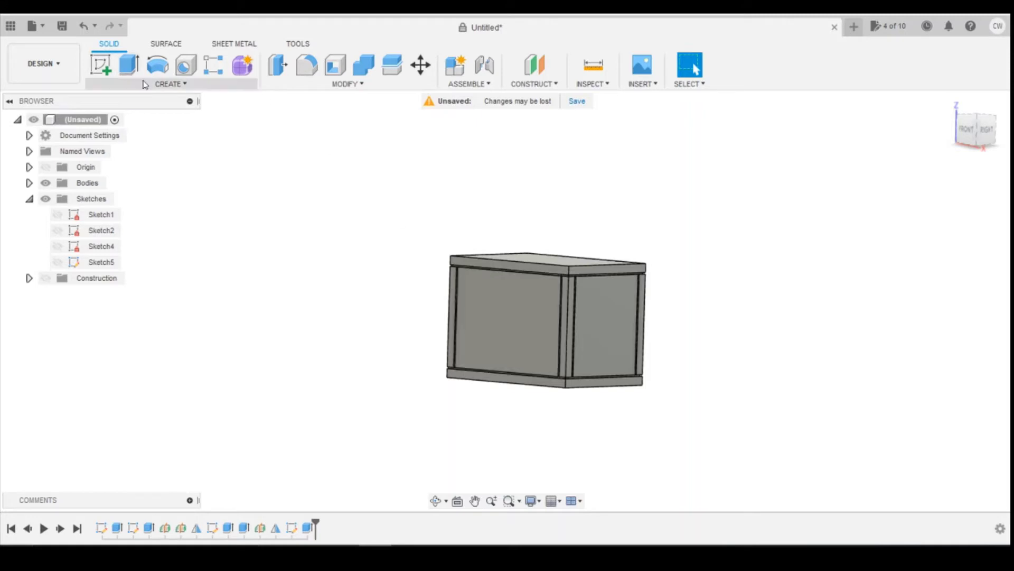
click(168, 83)
click(129, 397)
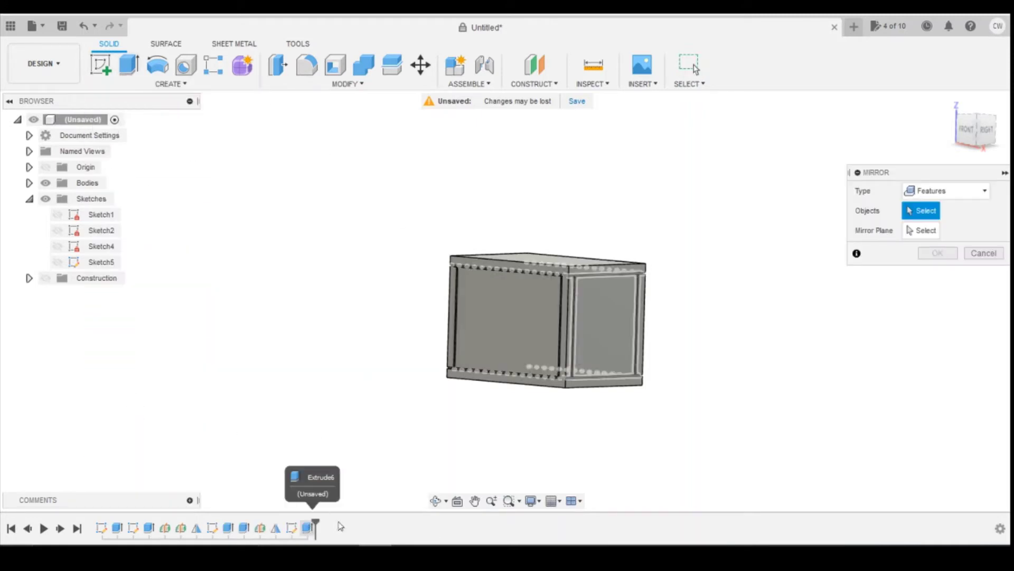
click(316, 528)
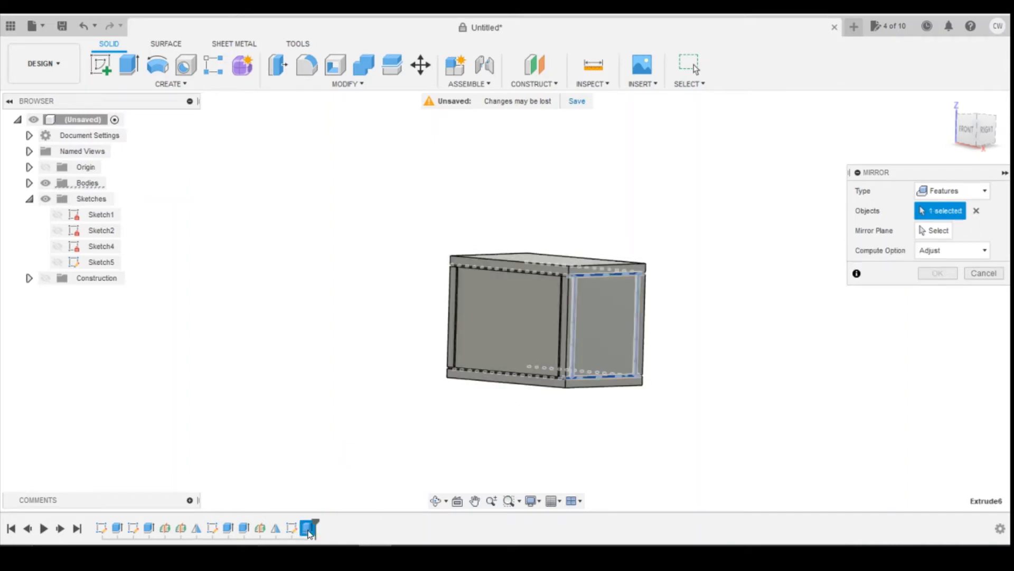
scroll(663, 328, up, 3)
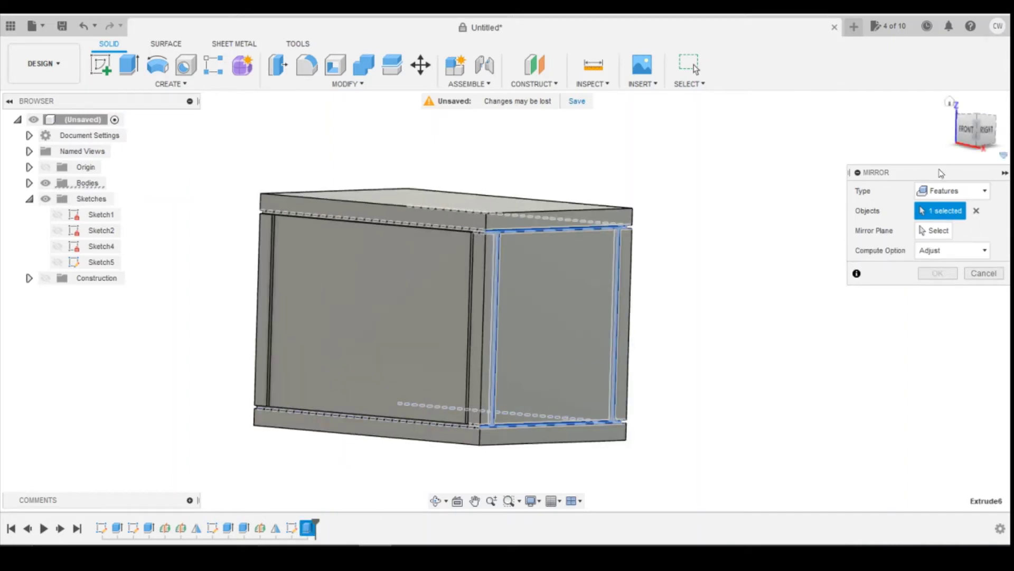
drag(982, 129, 966, 131)
mouse_move(507, 301)
shift+middle_down()
mouse_move(528, 303)
mouse_move(550, 286)
mouse_move(523, 322)
shift+middle_up()
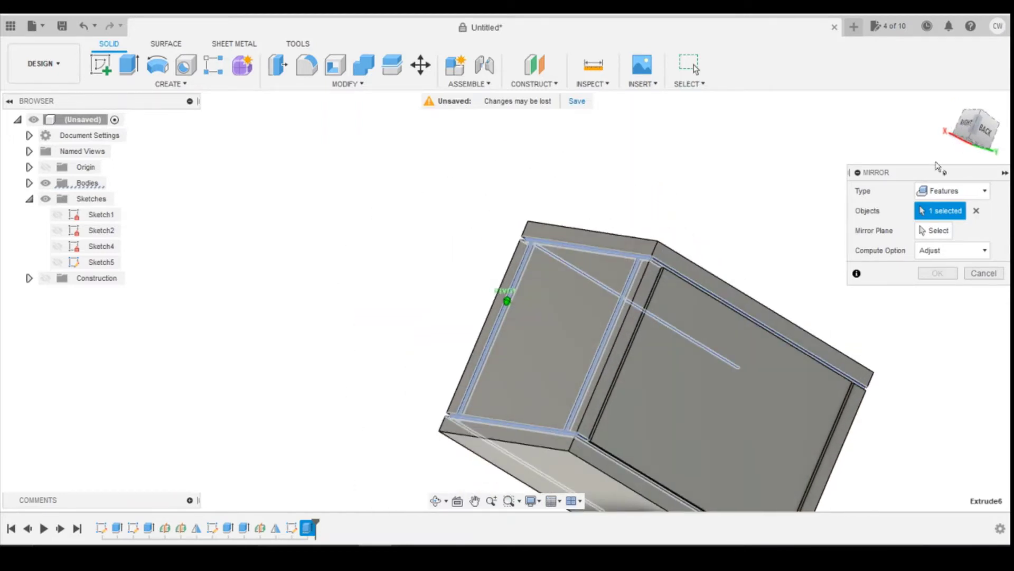
scroll(790, 349, up, 5)
scroll(639, 294, down, 5)
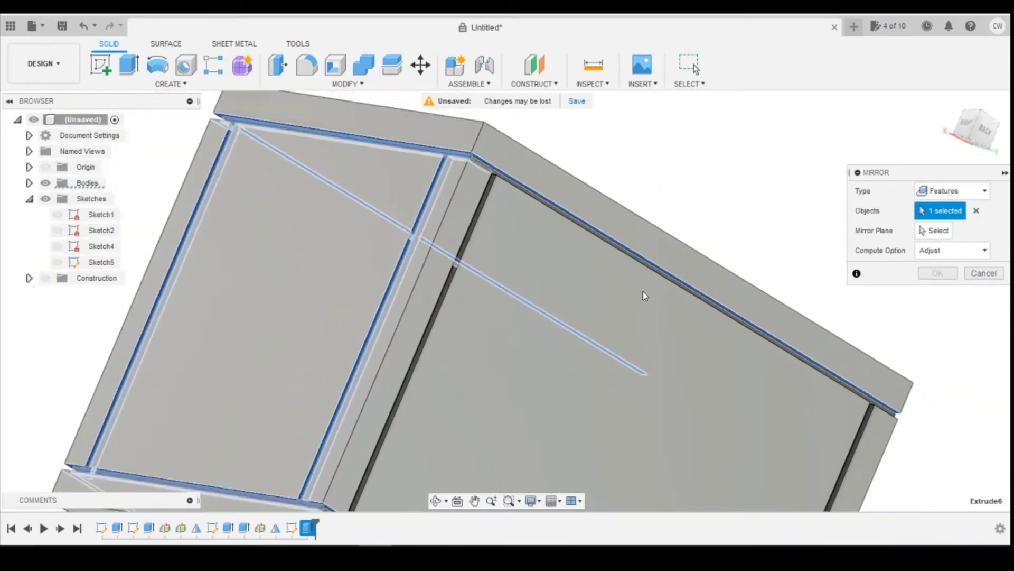
click(928, 232)
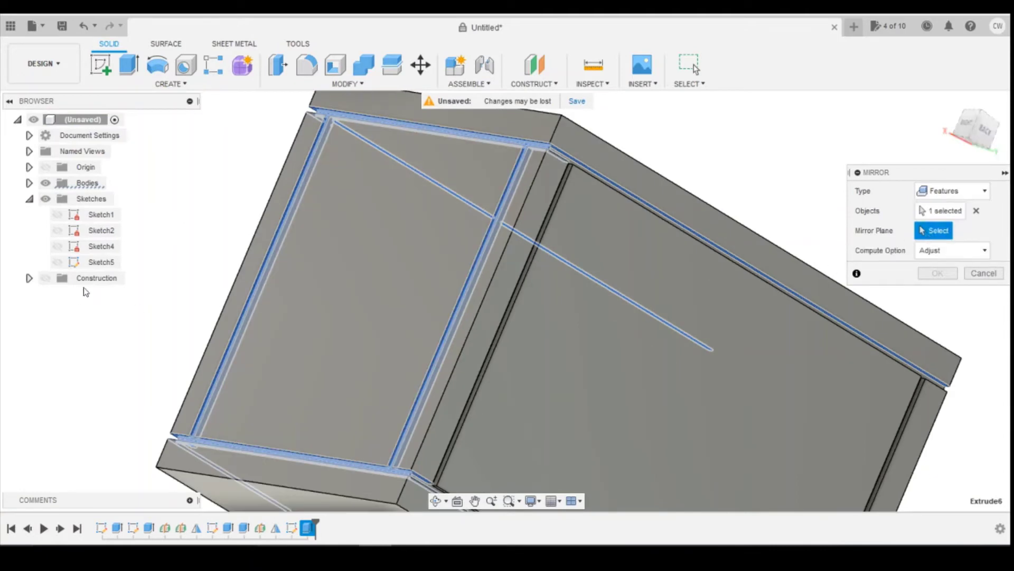
click(45, 279)
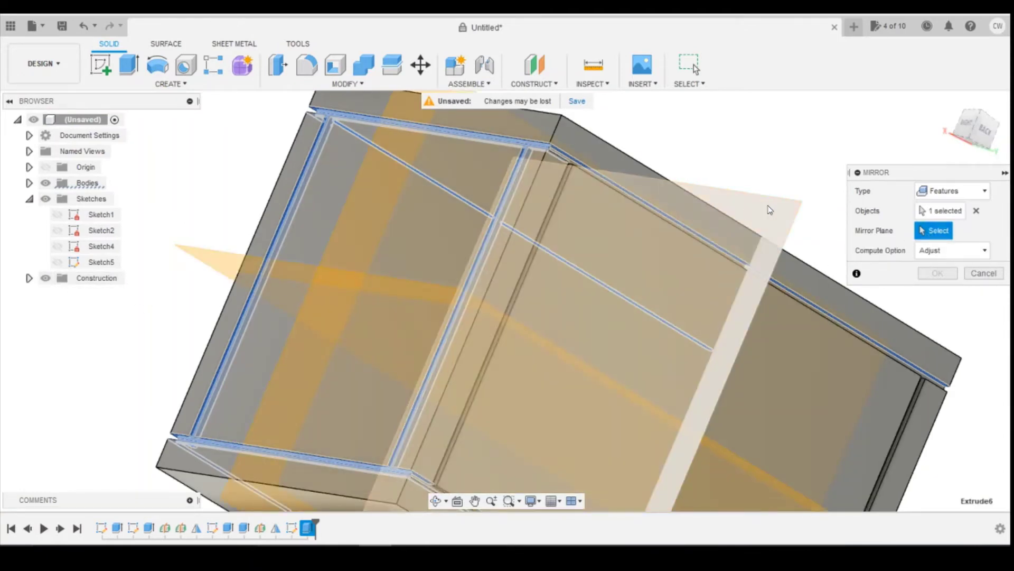
click(769, 210)
scroll(525, 242, down, 4)
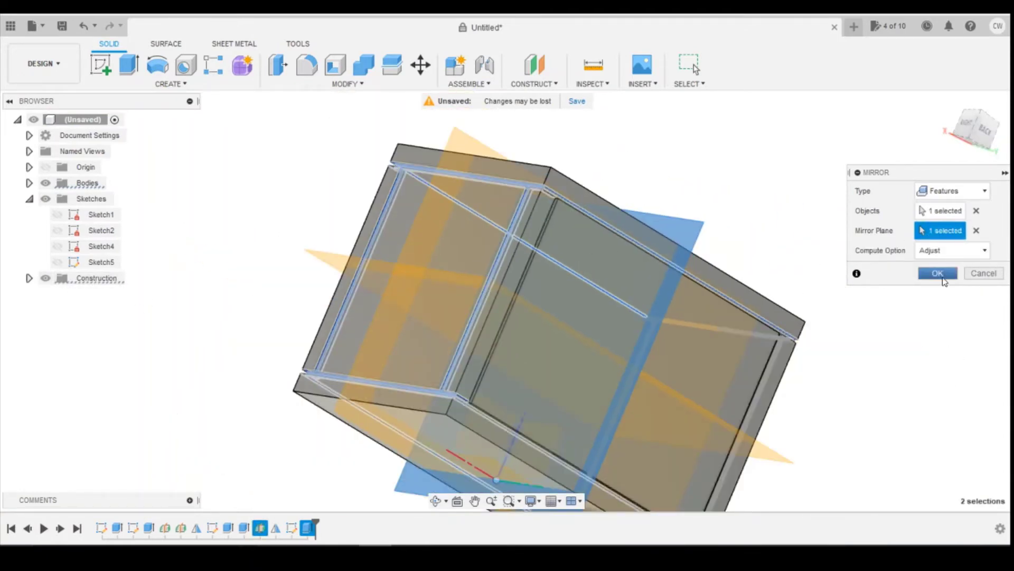
click(939, 273)
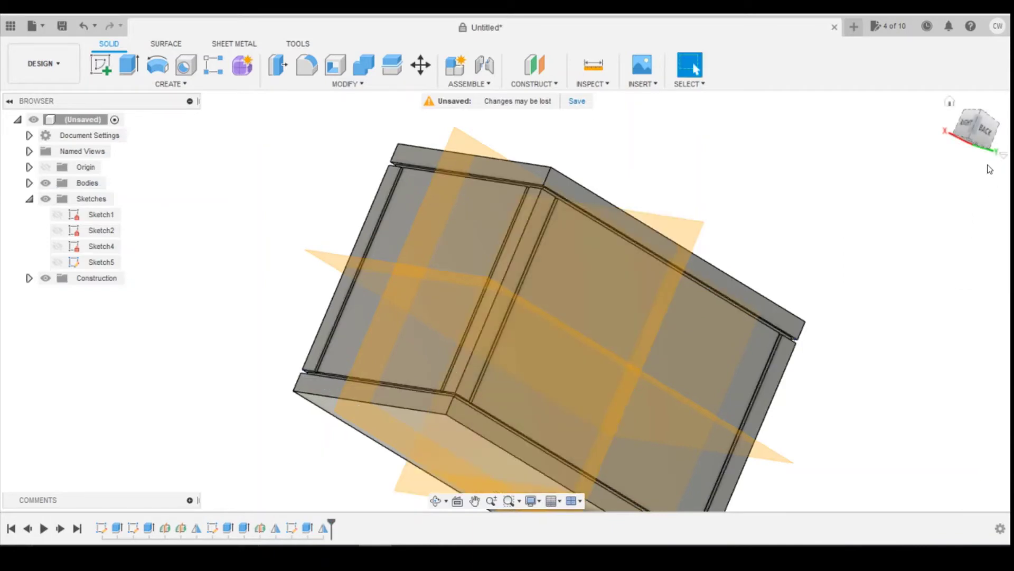
Step: Split the building body in half lengthwise with the vertical mid-plane between its left and right ends
drag(983, 137, 965, 132)
mouse_move(507, 301)
shift+middle_down()
mouse_move(510, 352)
mouse_move(504, 333)
mouse_move(500, 365)
mouse_move(479, 341)
shift+middle_up()
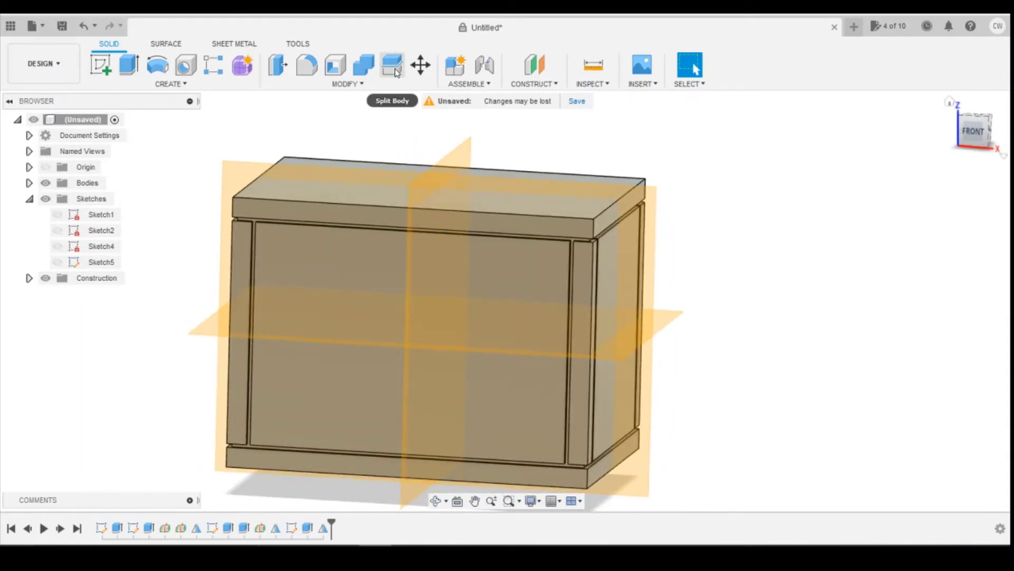
click(397, 72)
click(512, 245)
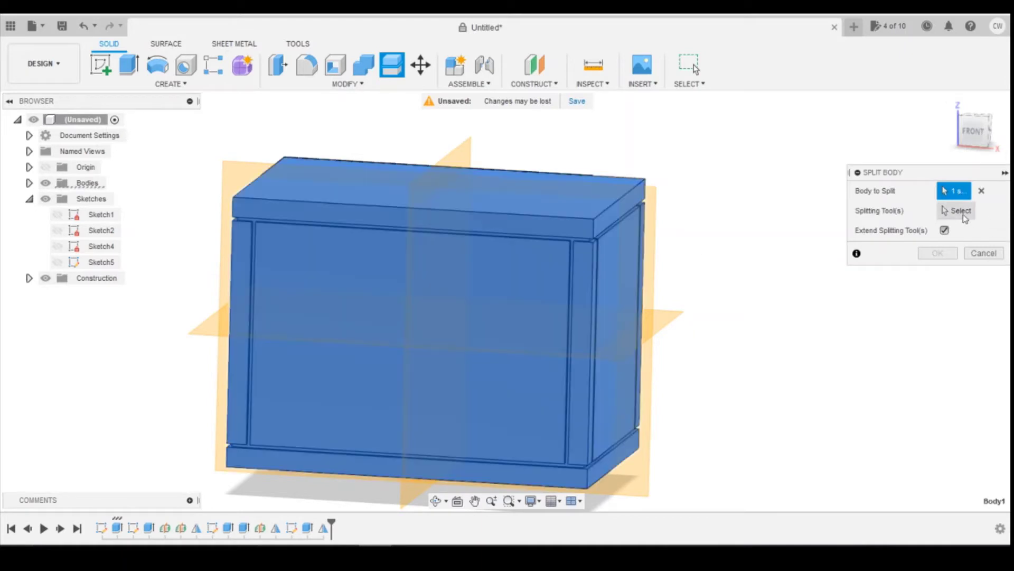
click(960, 211)
click(468, 240)
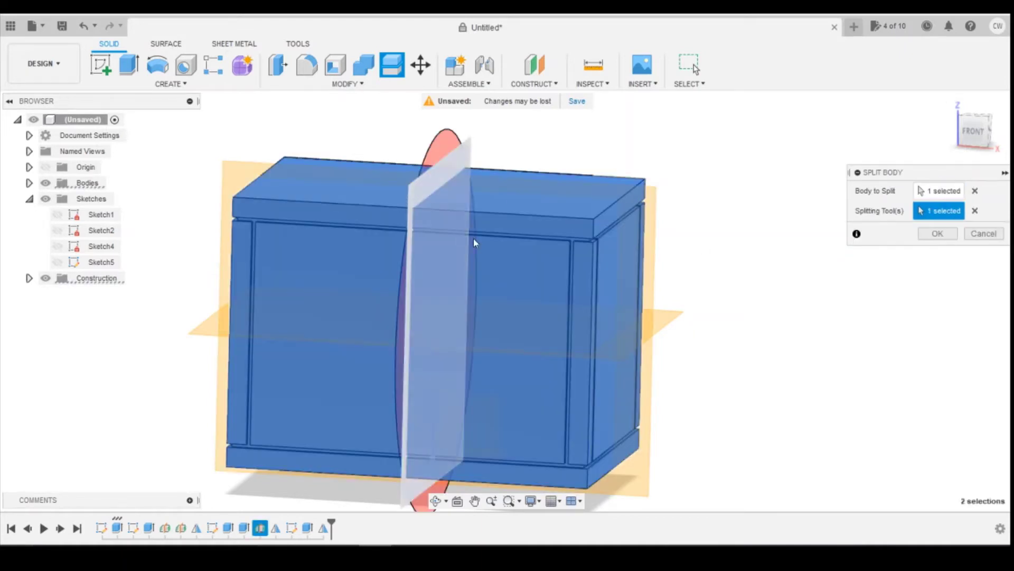
click(938, 233)
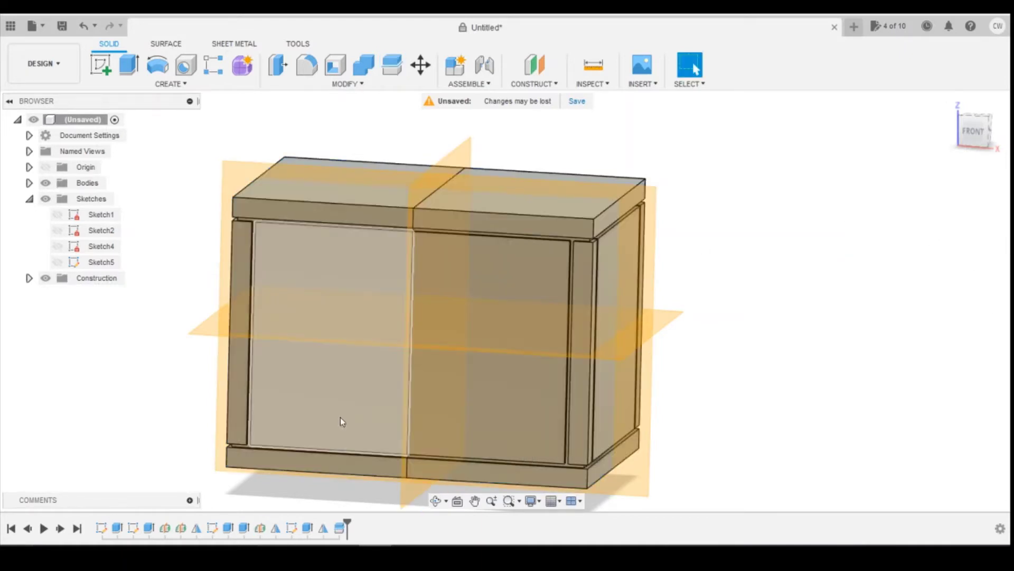
Step: Remove Body2, the right half of the split building
click(29, 183)
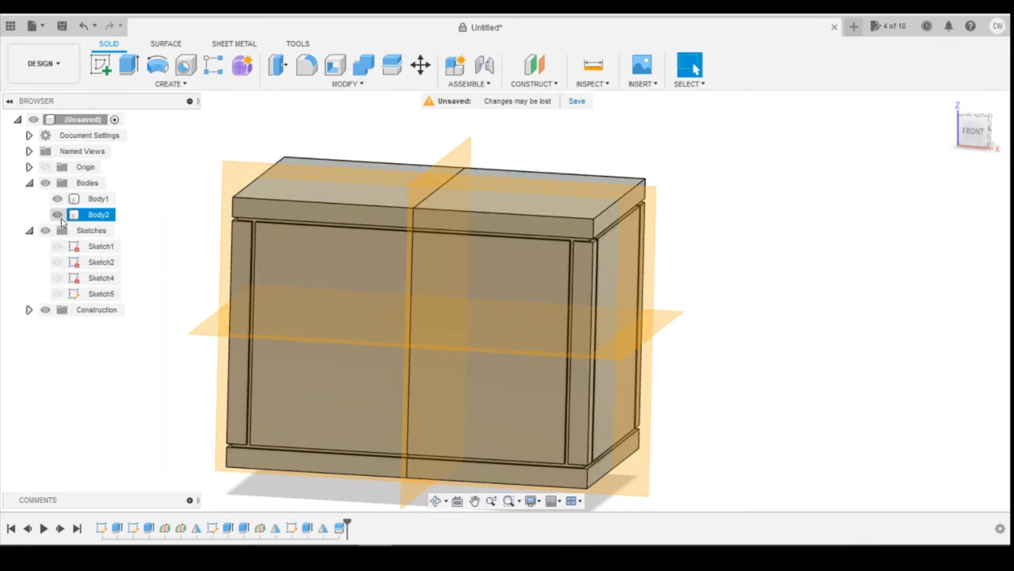
right_click(81, 217)
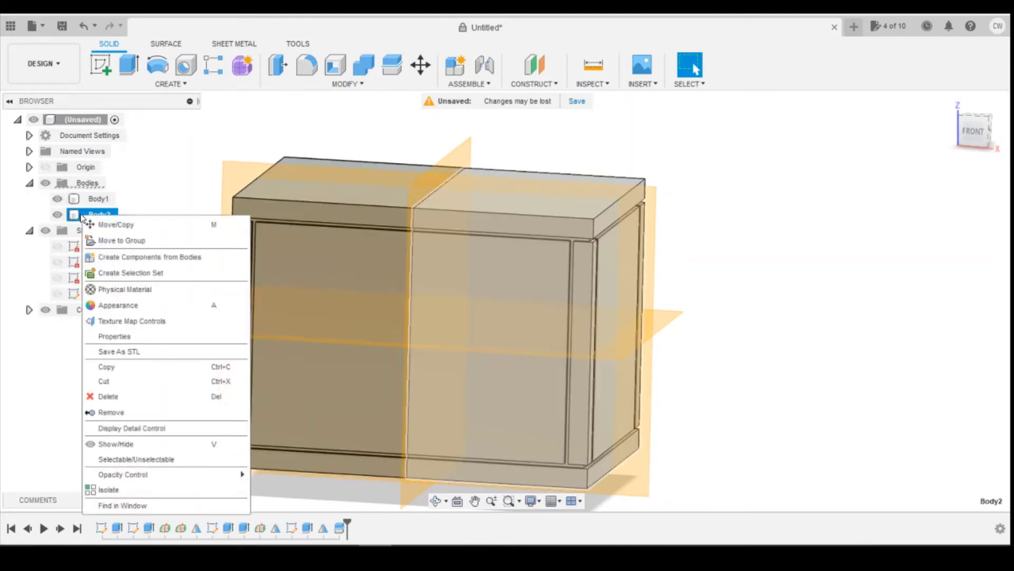
click(170, 414)
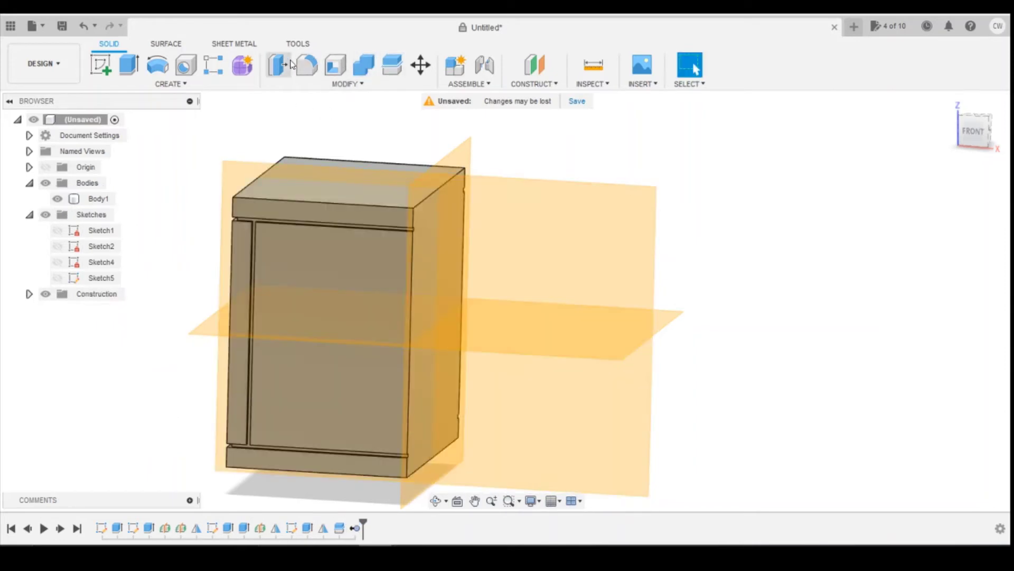
Step: Hide the construction planes and mirror the half building body across its cut face, using the Join operation
click(170, 84)
click(129, 392)
click(947, 191)
click(935, 222)
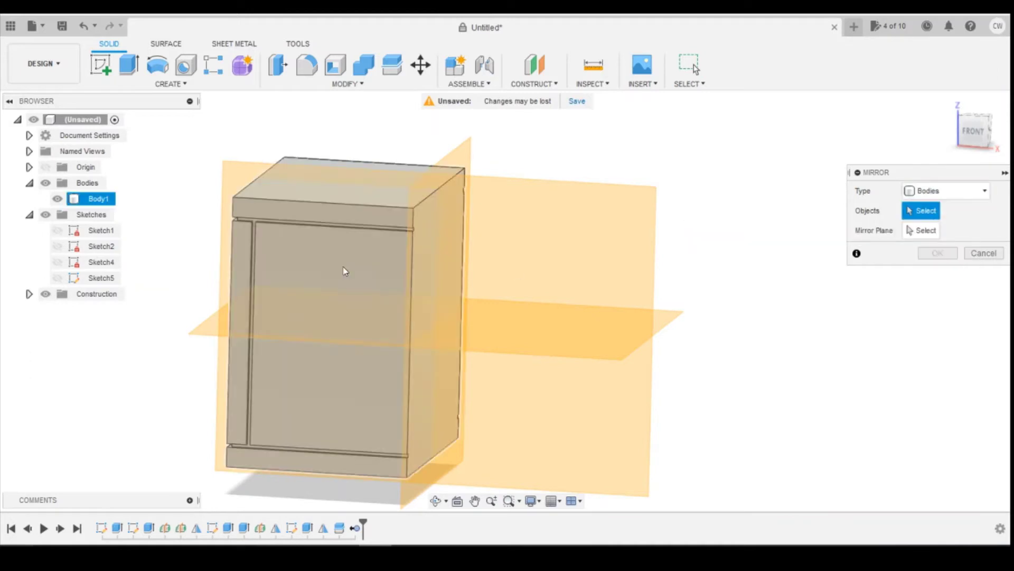
click(336, 234)
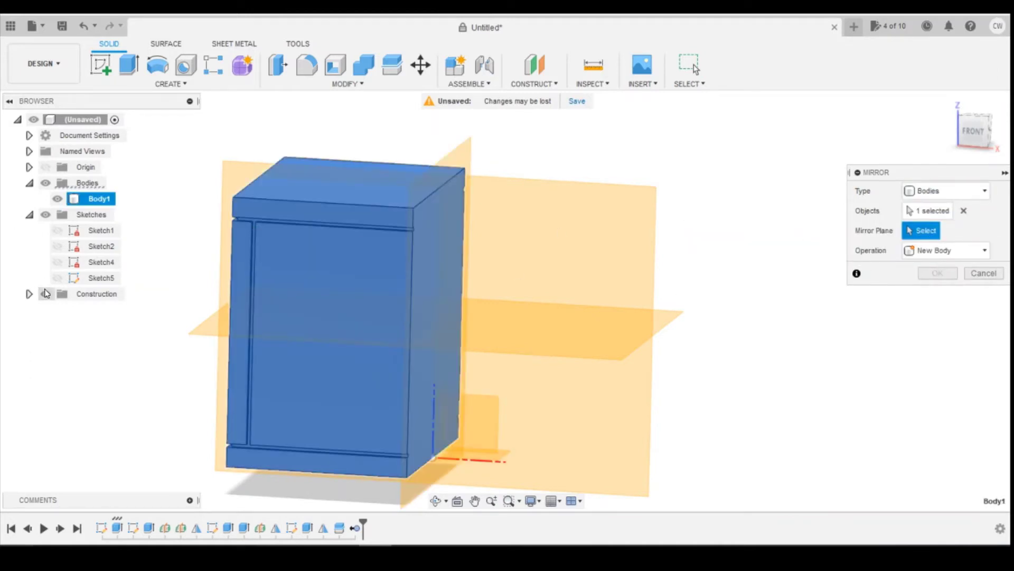
click(46, 294)
click(447, 255)
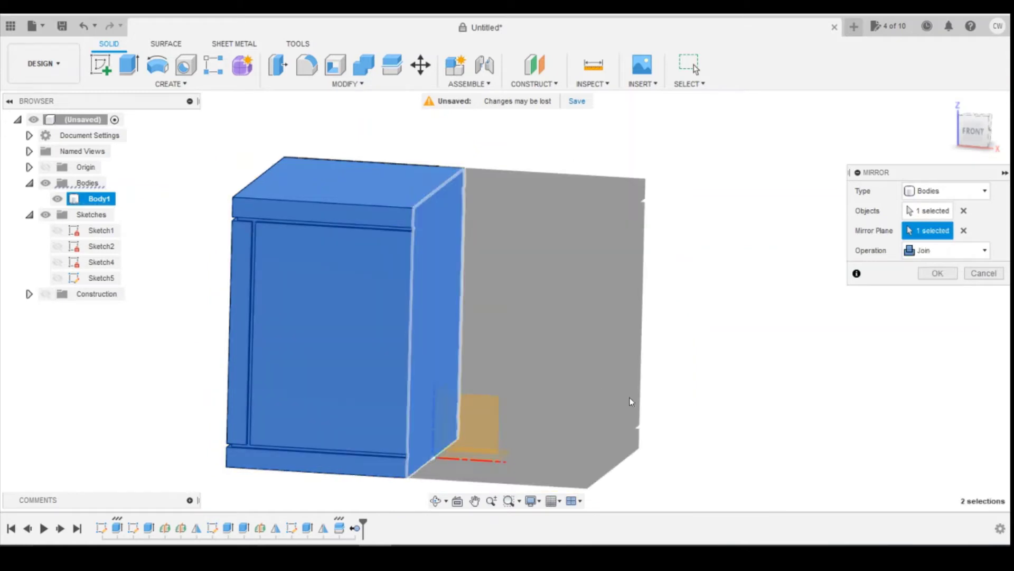
click(938, 273)
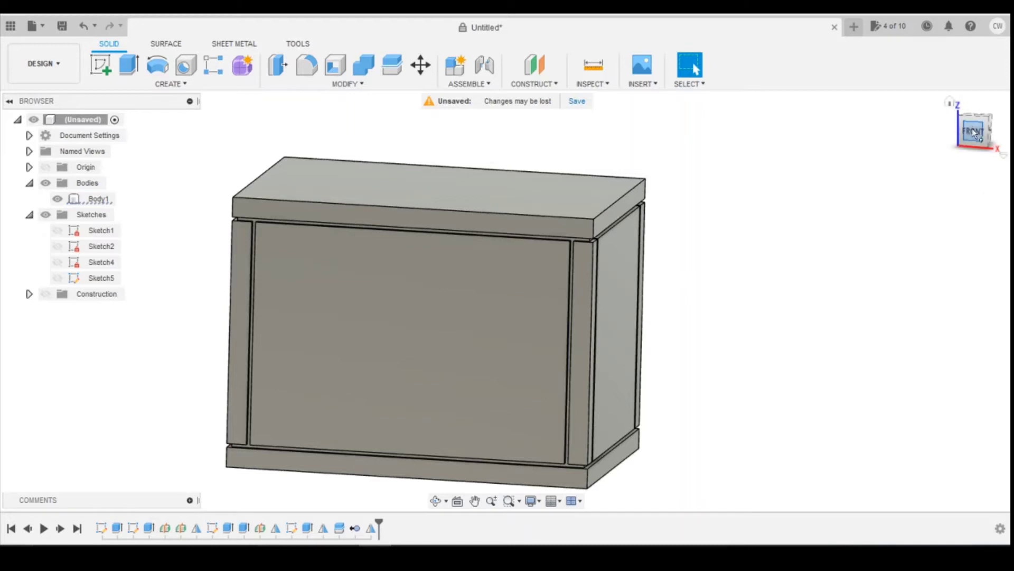
Step: Inspect the rejoined building's corner, switch to the Photos viewer and bring up the hand-drawn dimension sheet
mouse_move(507, 300)
shift+middle_down()
mouse_move(491, 301)
mouse_move(525, 300)
shift+middle_up()
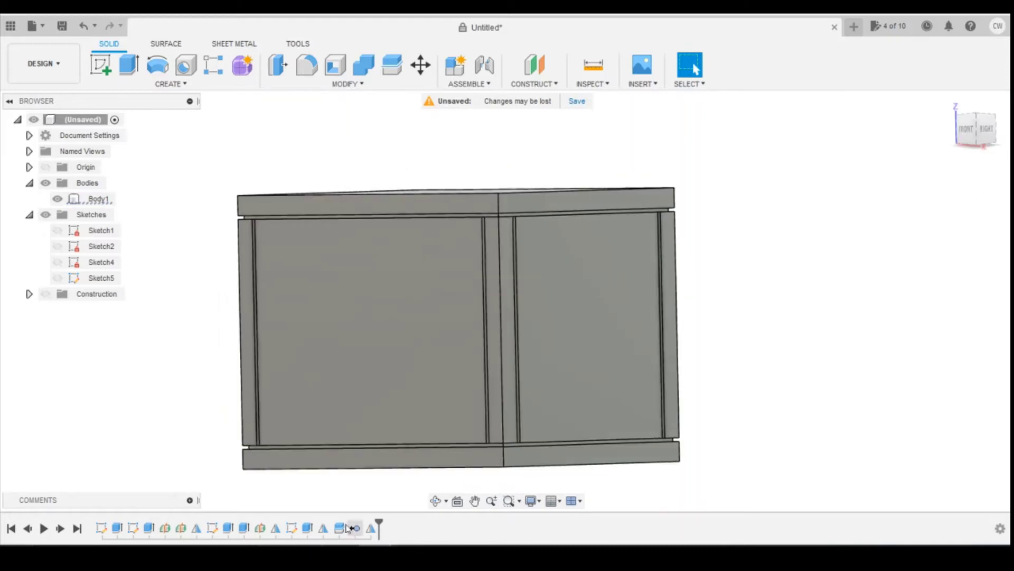
click(519, 446)
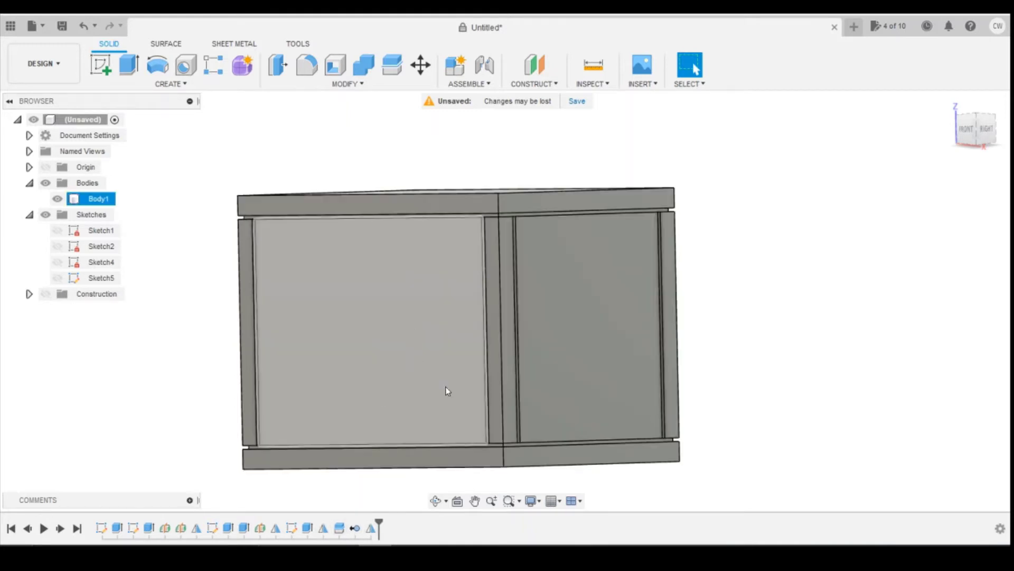
click(988, 144)
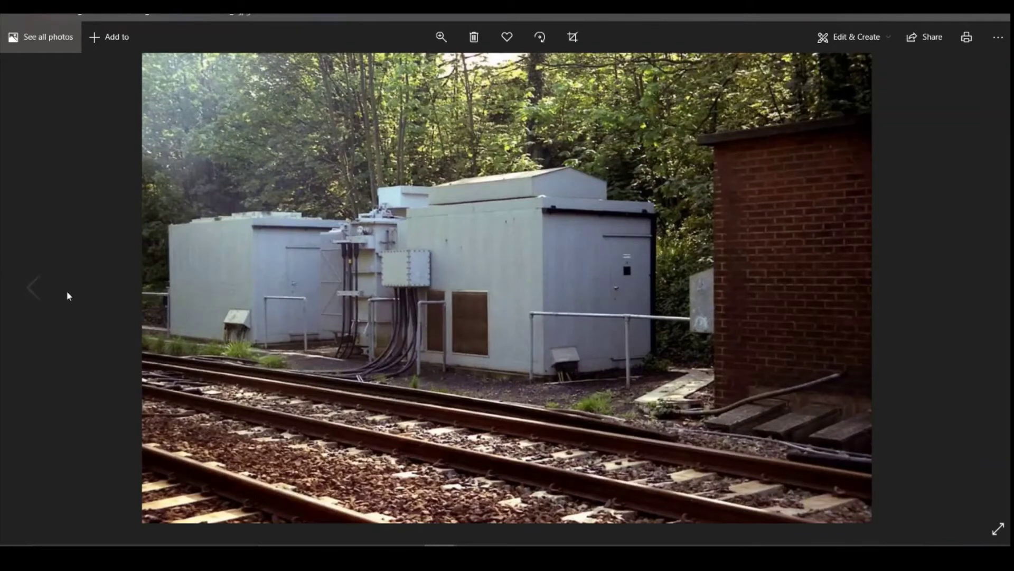
click(35, 288)
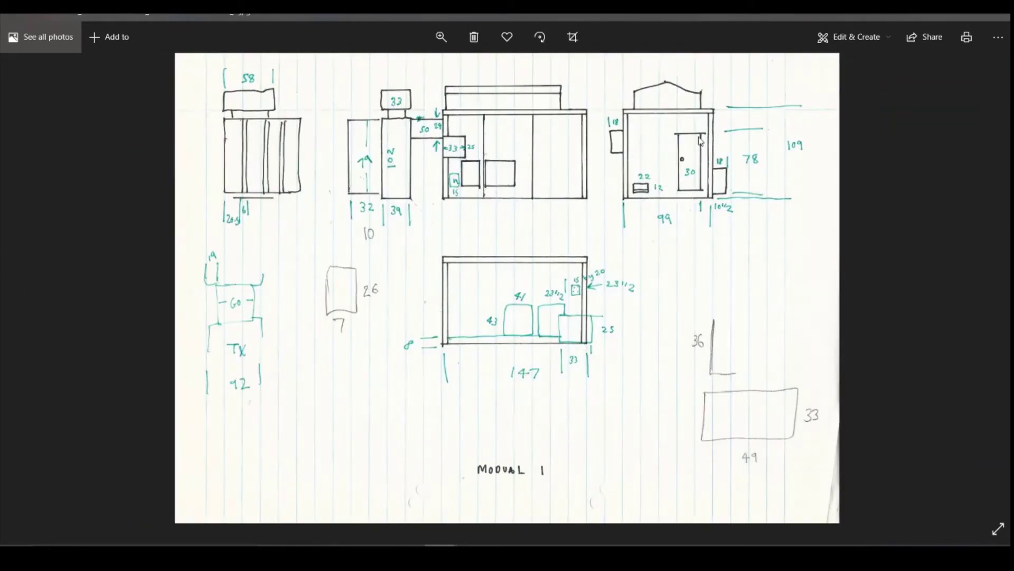
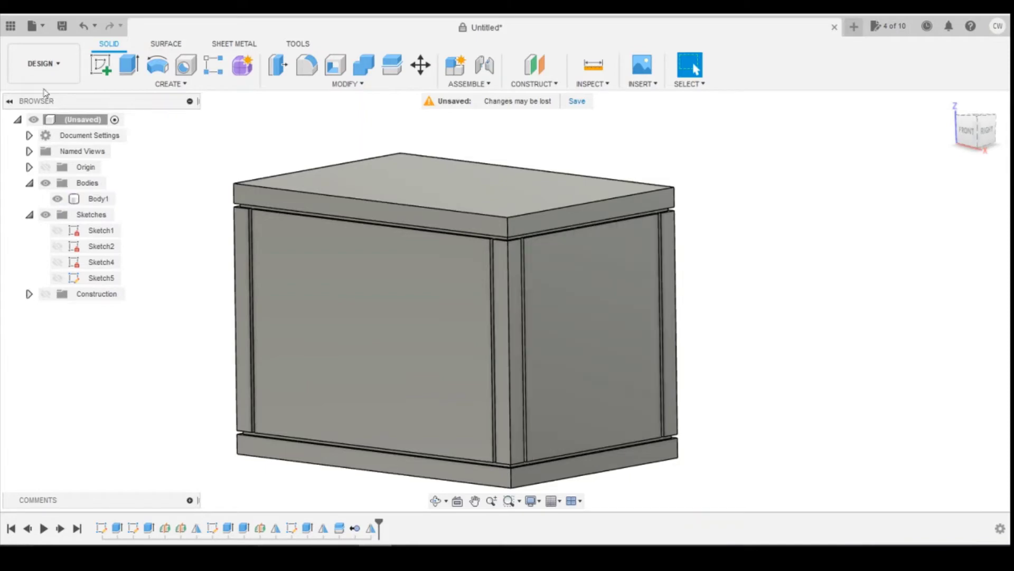
Step: Start a sketch on the right end panel and draw an upright door rectangle about 2.4 mm from the building's rear edge
click(100, 65)
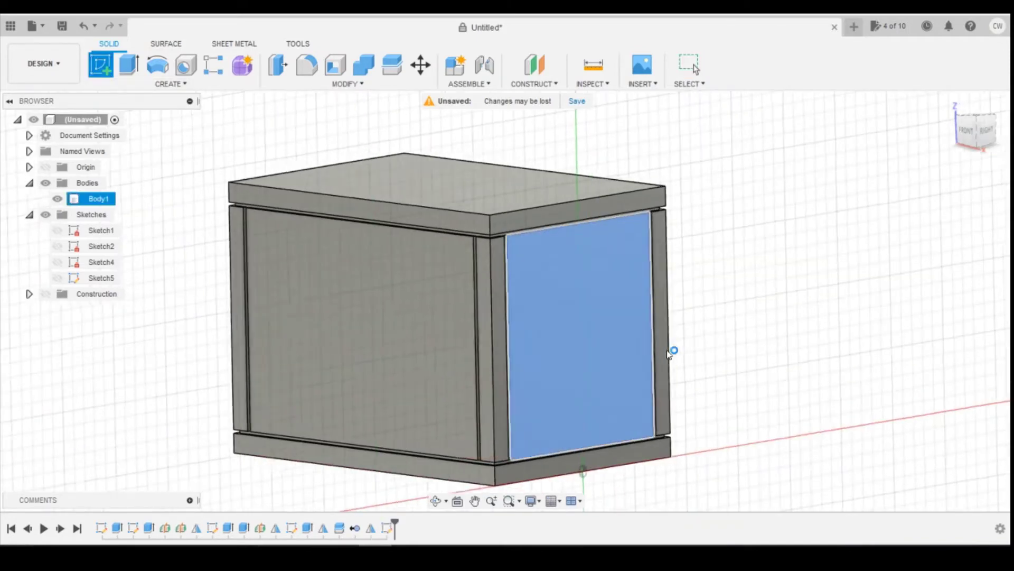
click(658, 348)
click(130, 73)
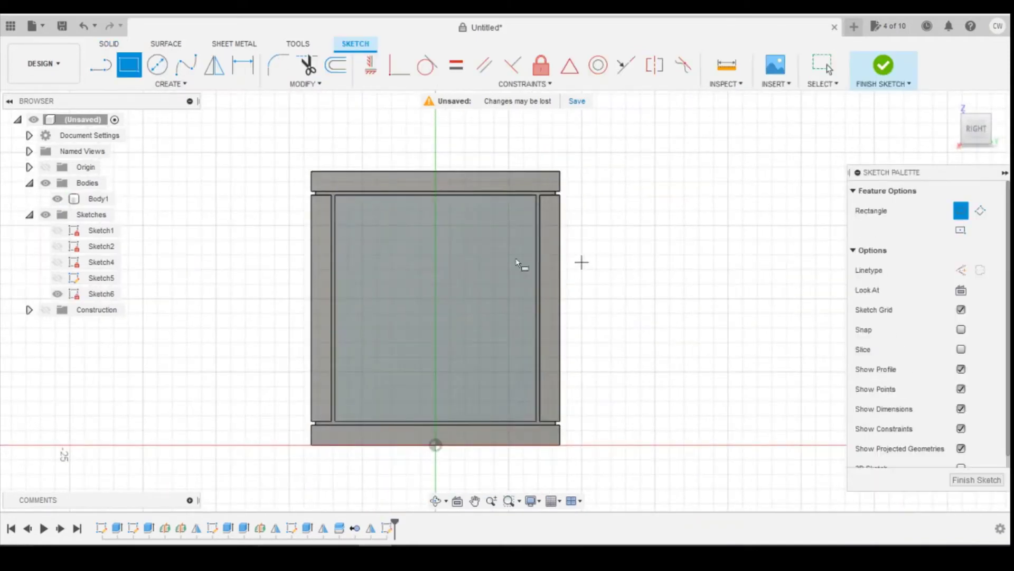
click(450, 235)
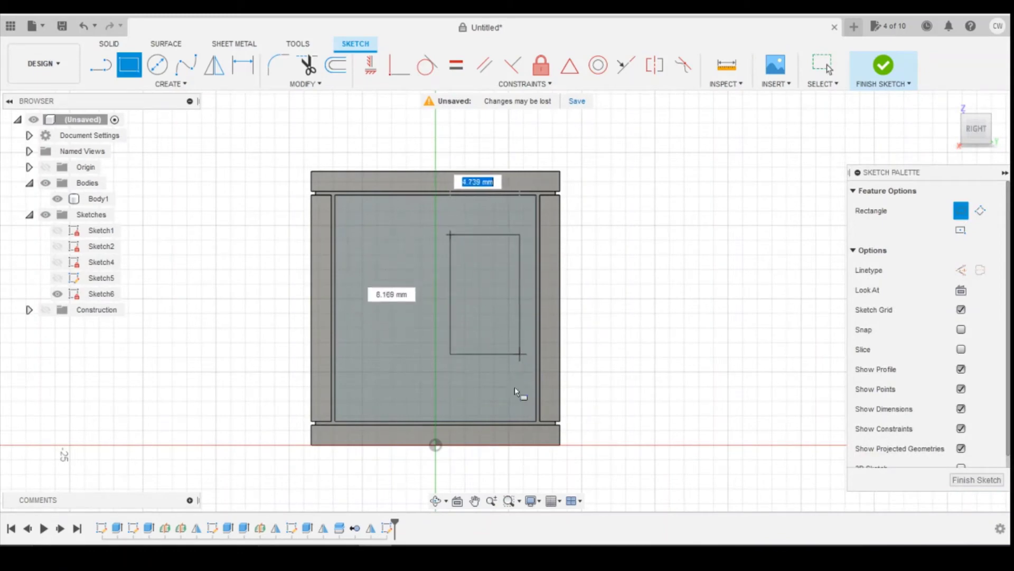
click(526, 413)
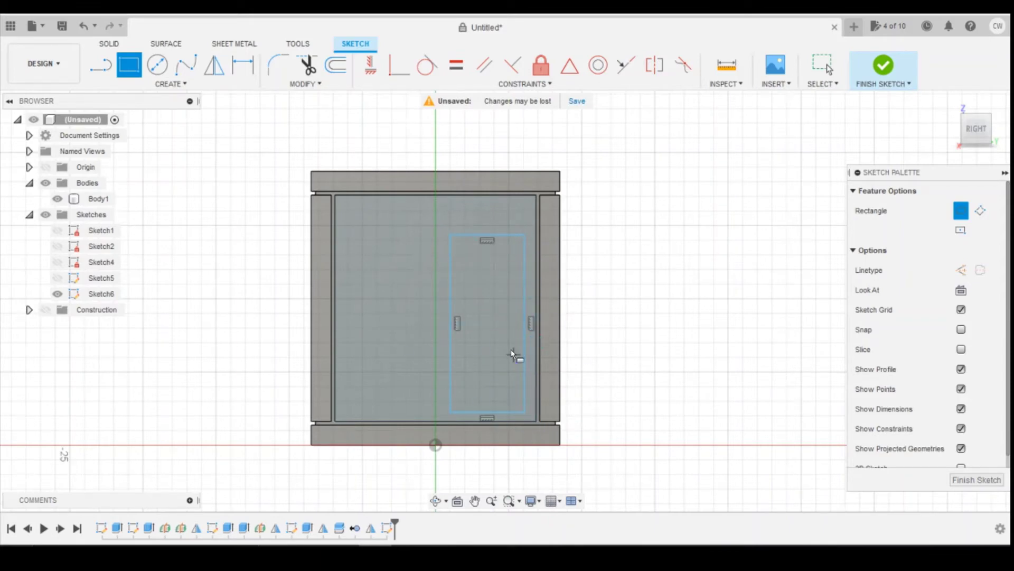
Step: Switch to the browser's inch-to-millimetre converter, convert 10.5 inches, and return to Fusion 360
key(alt+Tab)
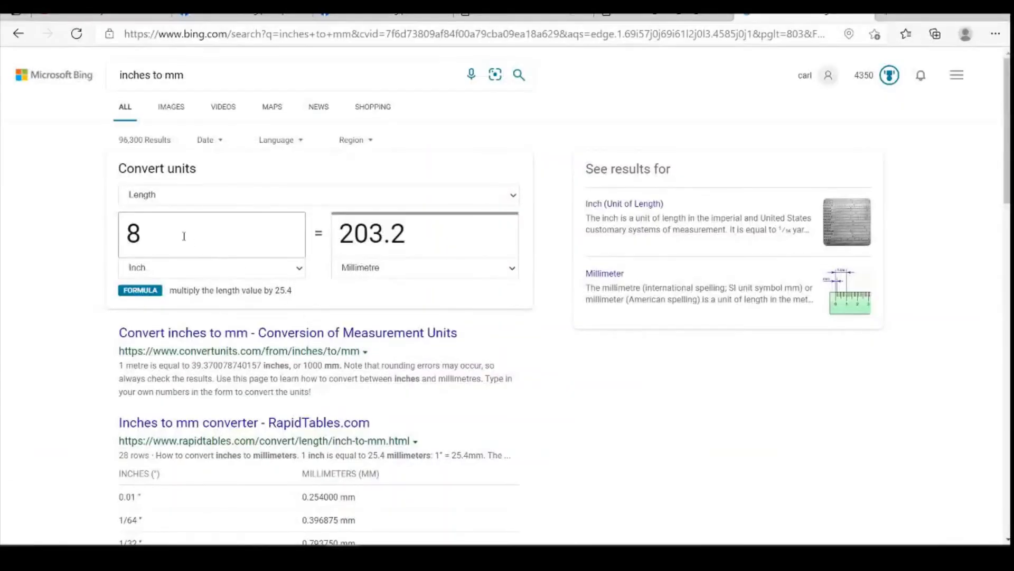
drag(184, 237, 69, 243)
text(10.)
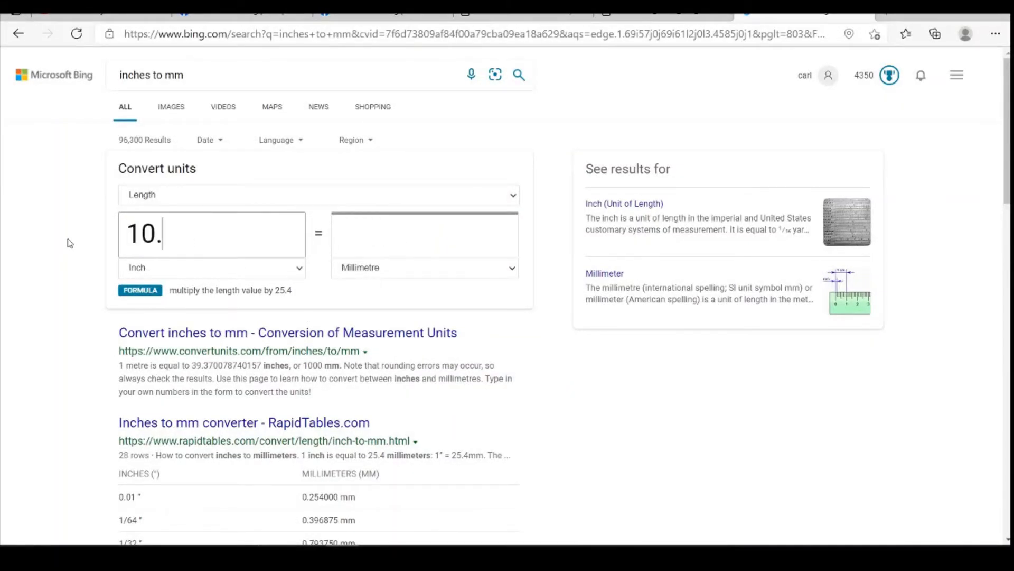
text(5)
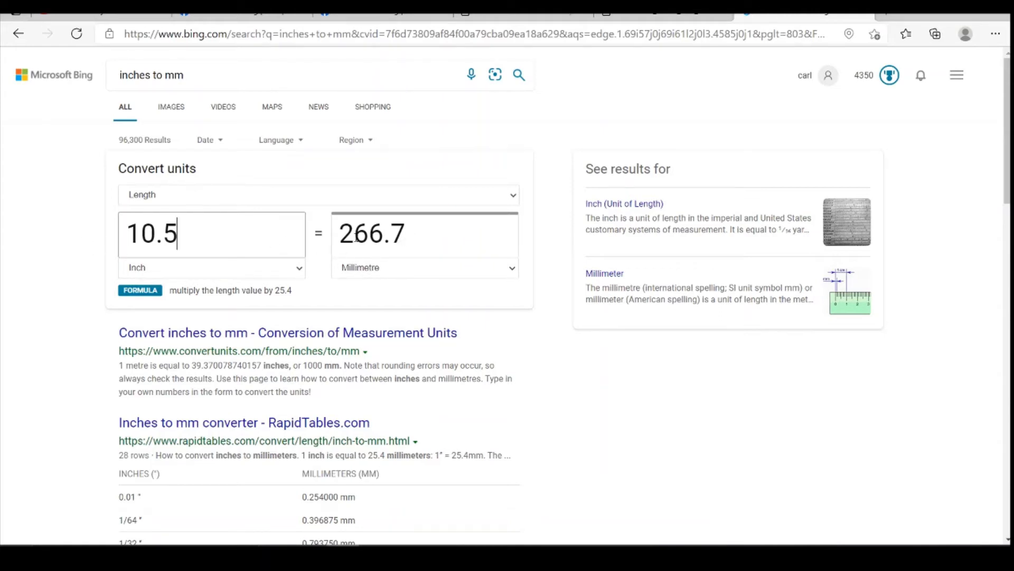
key(alt+Tab)
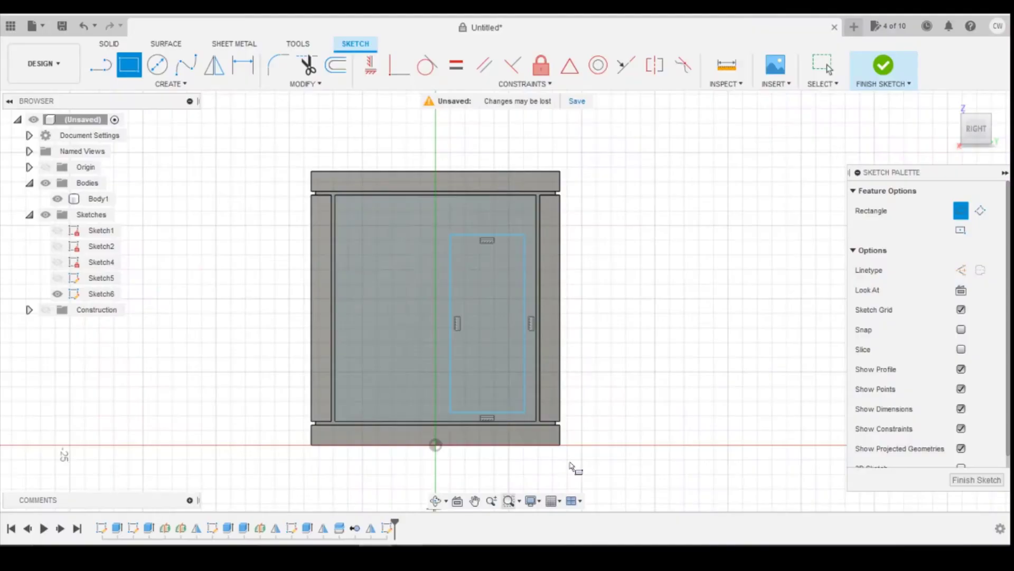
Step: Dimension the gap between the door rectangle's nearest vertical side and the building's outer edge as 266.7/148 mm
key(p)
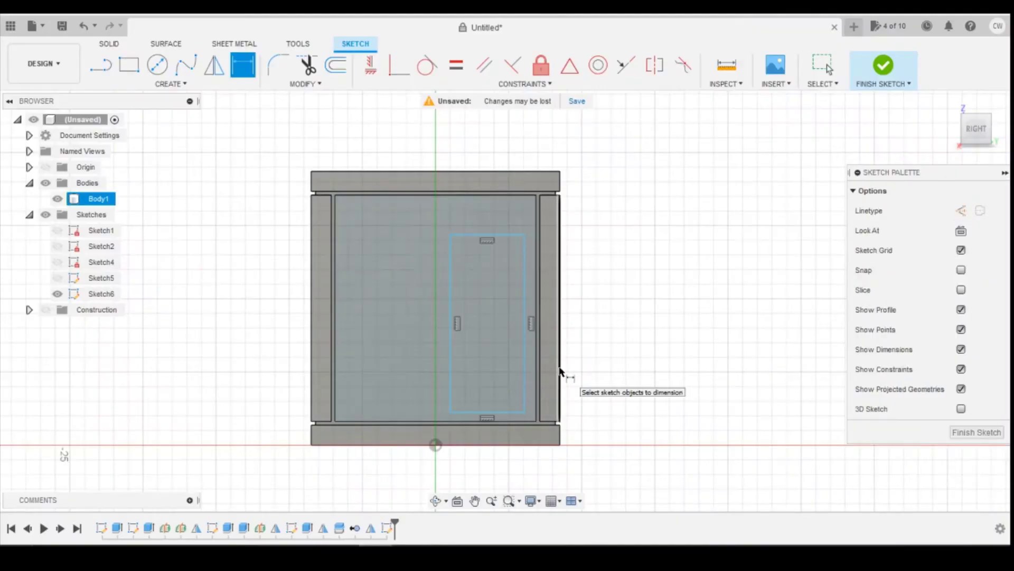
click(560, 373)
click(526, 370)
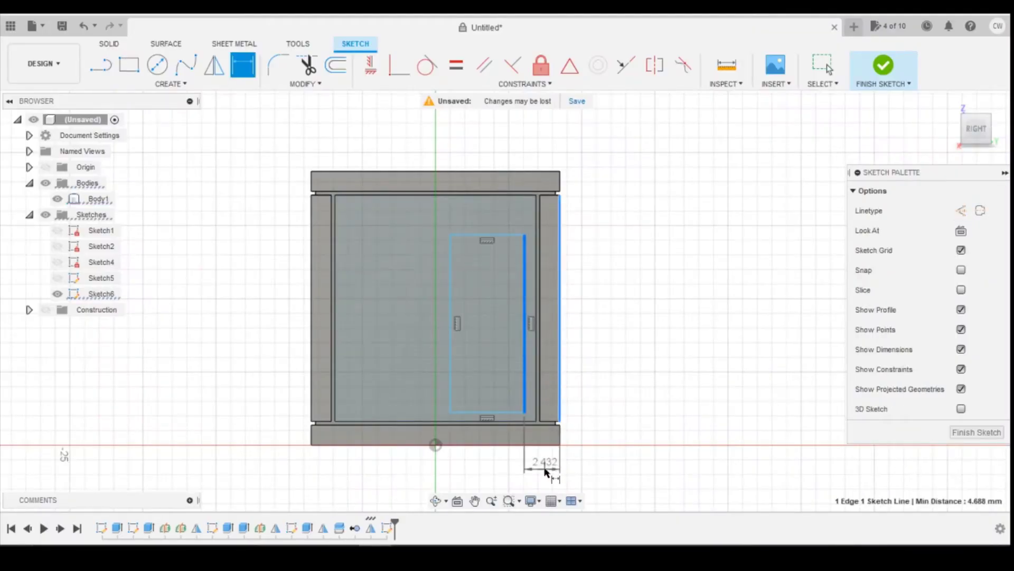
click(544, 466)
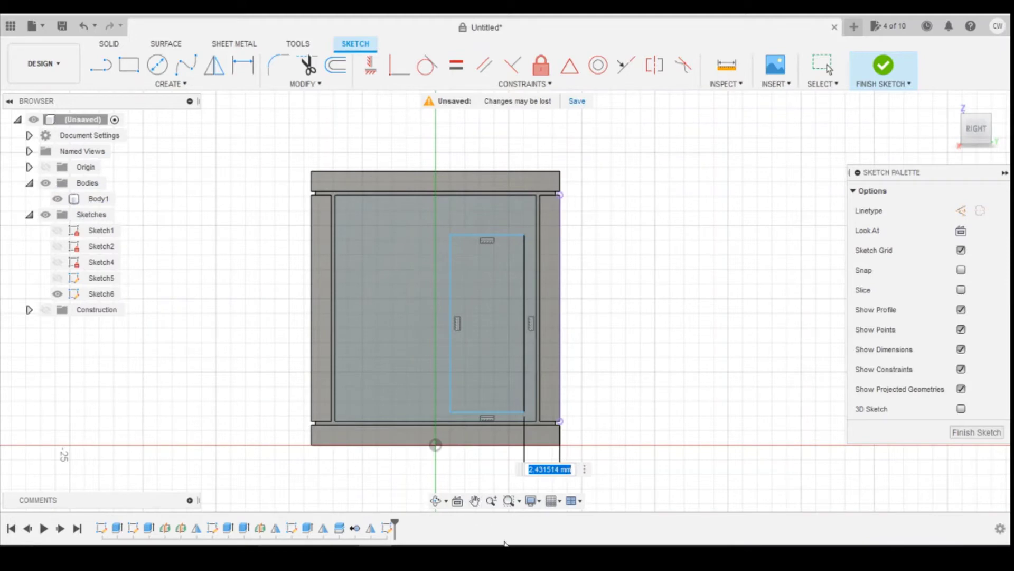
text(2)
text(148)
key(Return)
scroll(526, 428, up, 5)
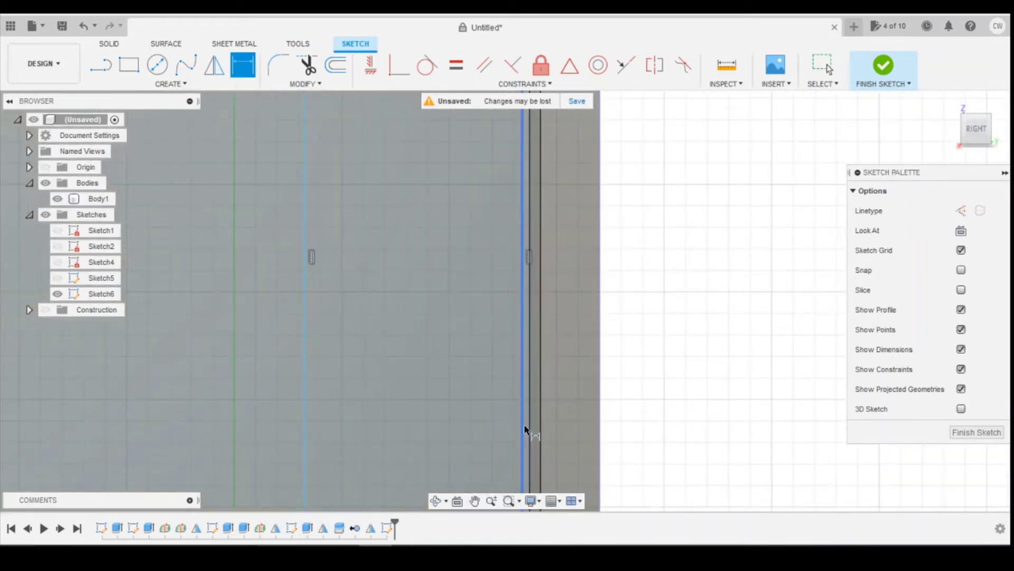
scroll(526, 433, down, 1)
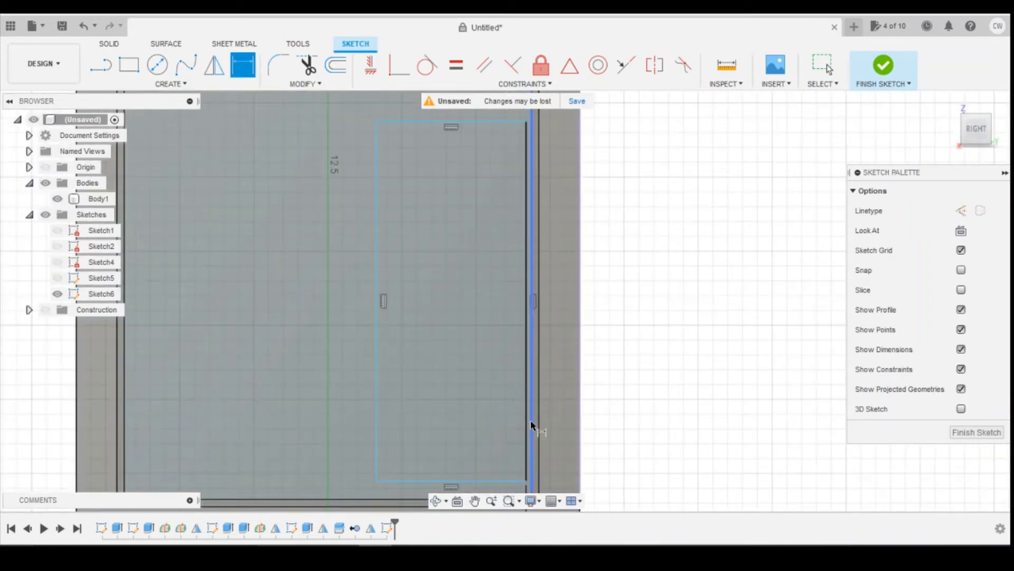
scroll(530, 418, down, 4)
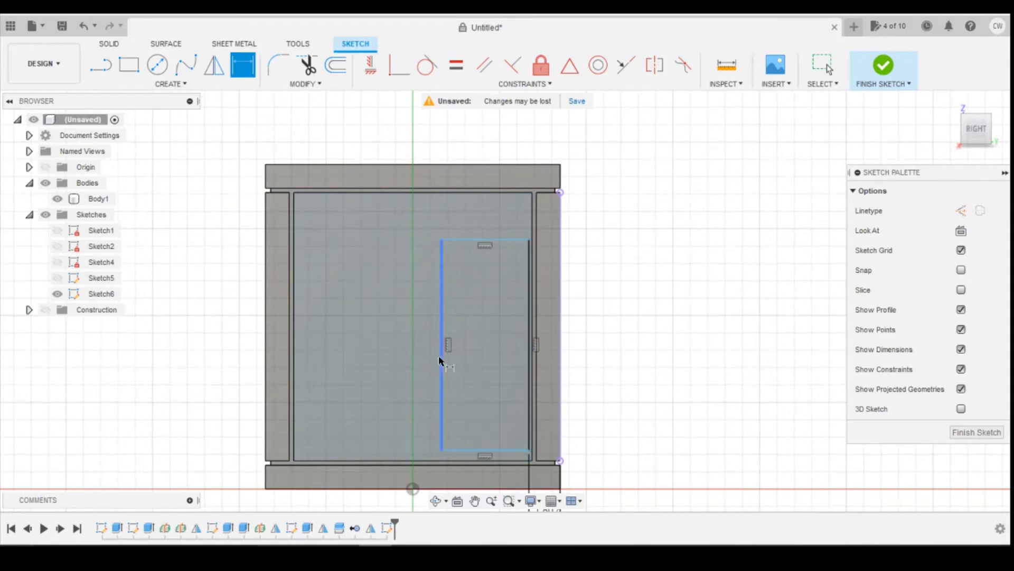
click(529, 338)
key(Escape)
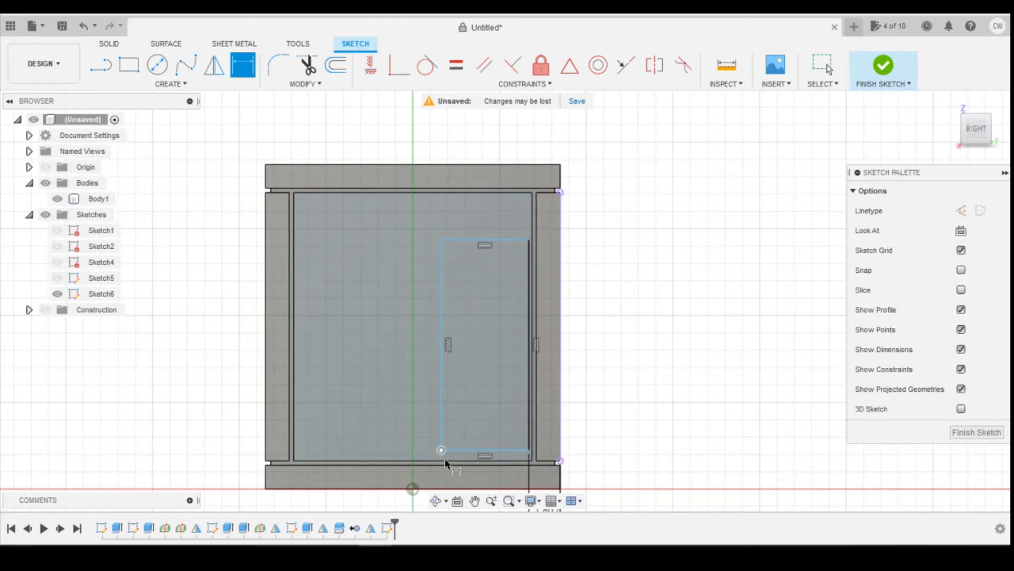
Step: Check the door width on the drawing in Photos, convert 30 inches to millimetres in the browser, and return to Fusion 360
mouse_move(441, 557)
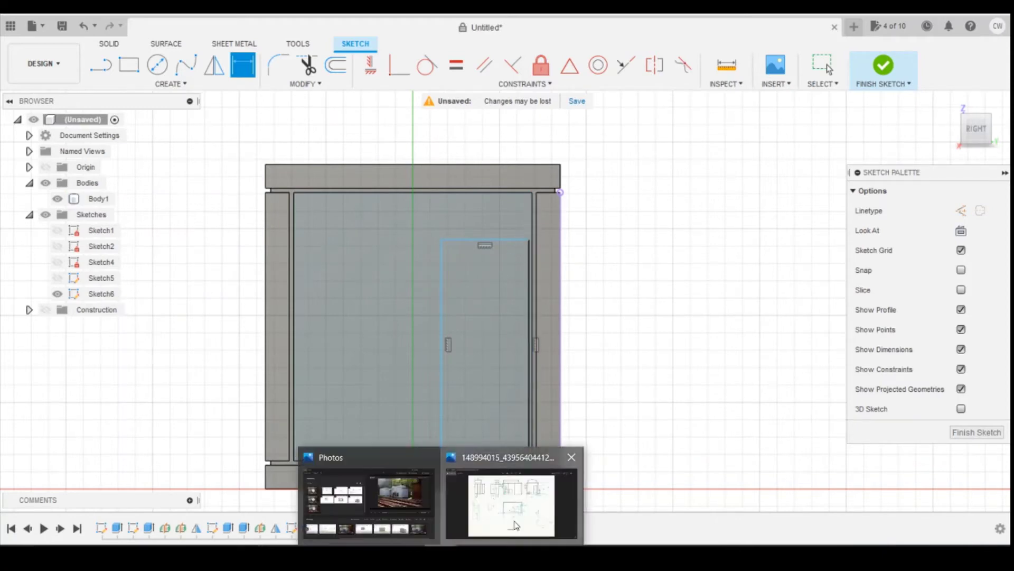
click(515, 523)
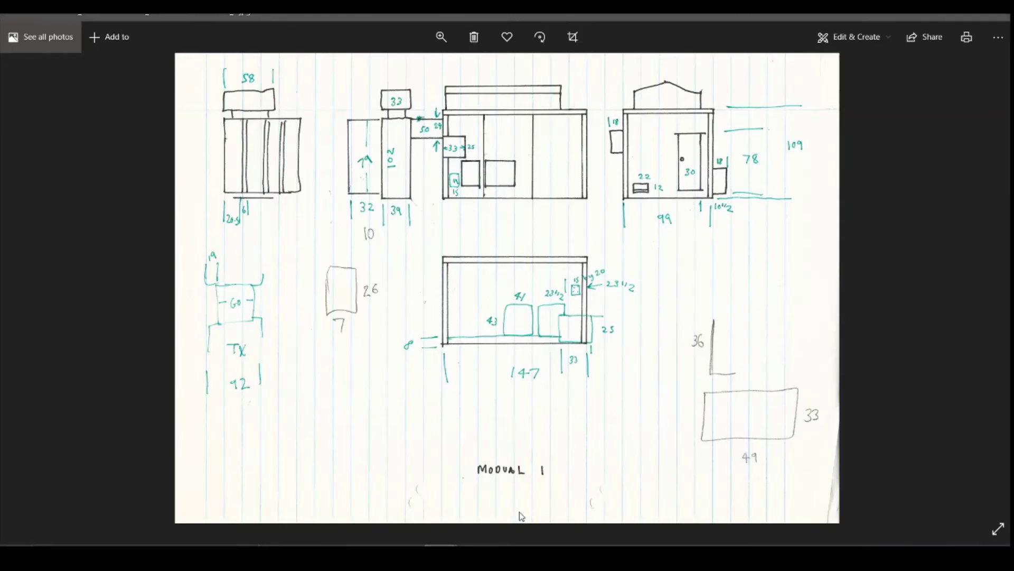
key(alt+Tab)
drag(196, 231, 106, 235)
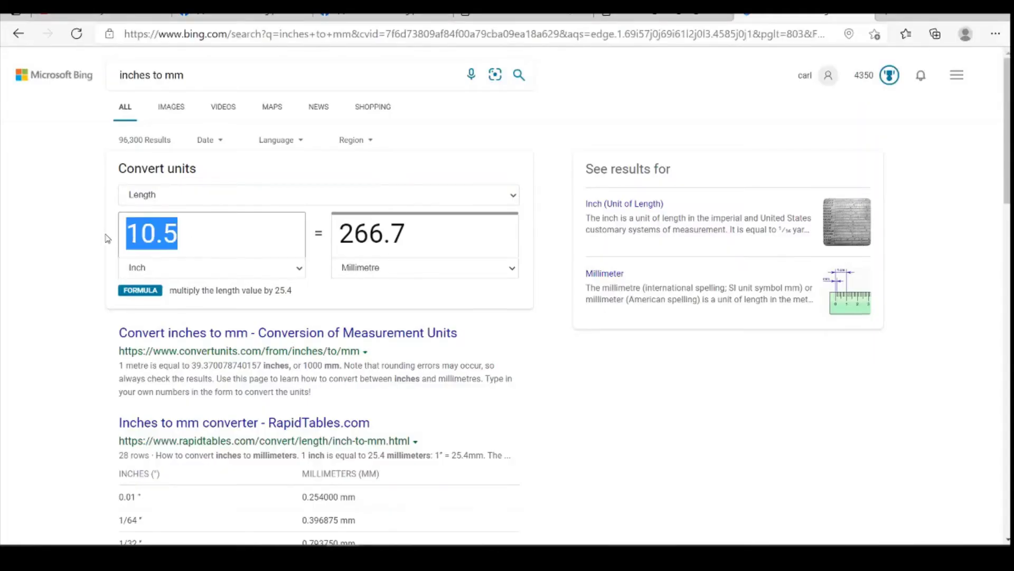
text(30)
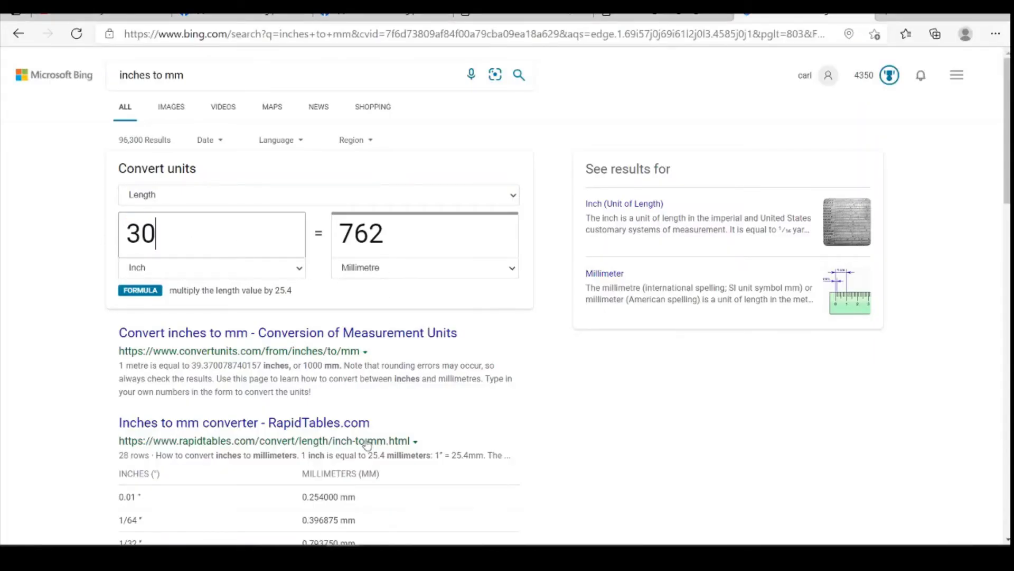
key(alt+Tab)
Step: Dimension the door rectangle's width as 762/148 mm
click(553, 473)
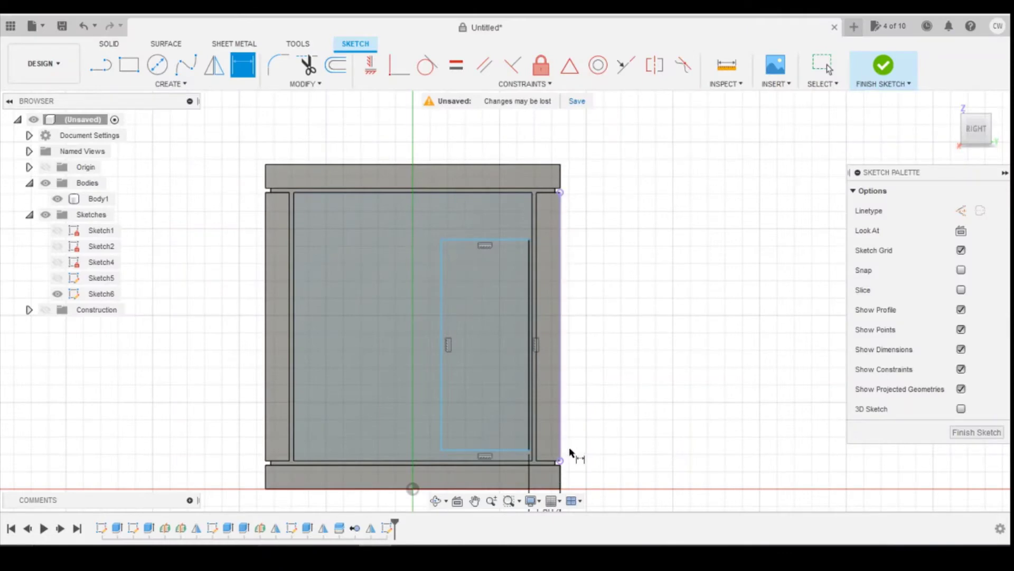
scroll(661, 385, down, 1)
scroll(612, 438, up, 1)
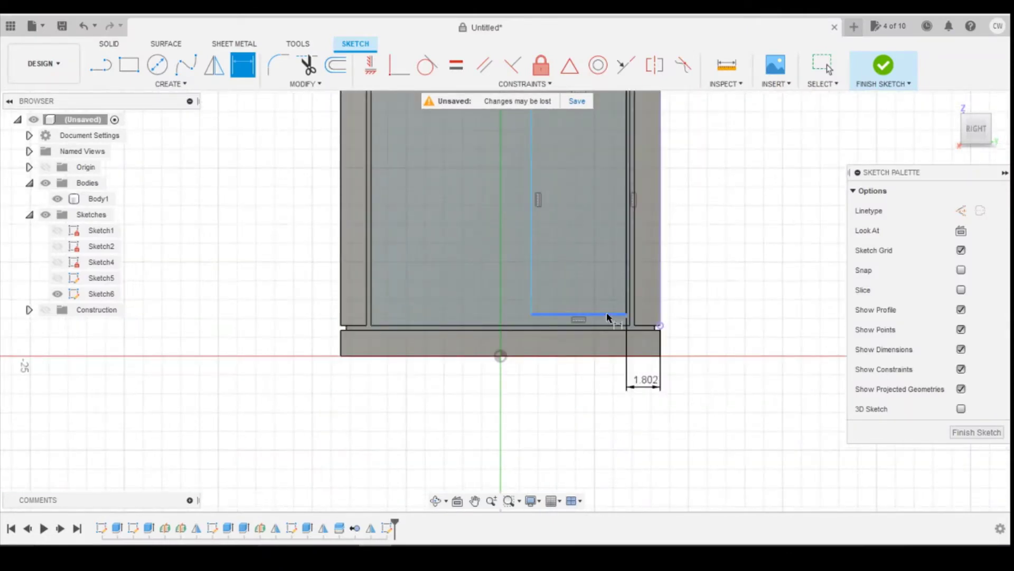
click(607, 312)
click(584, 396)
text(7)
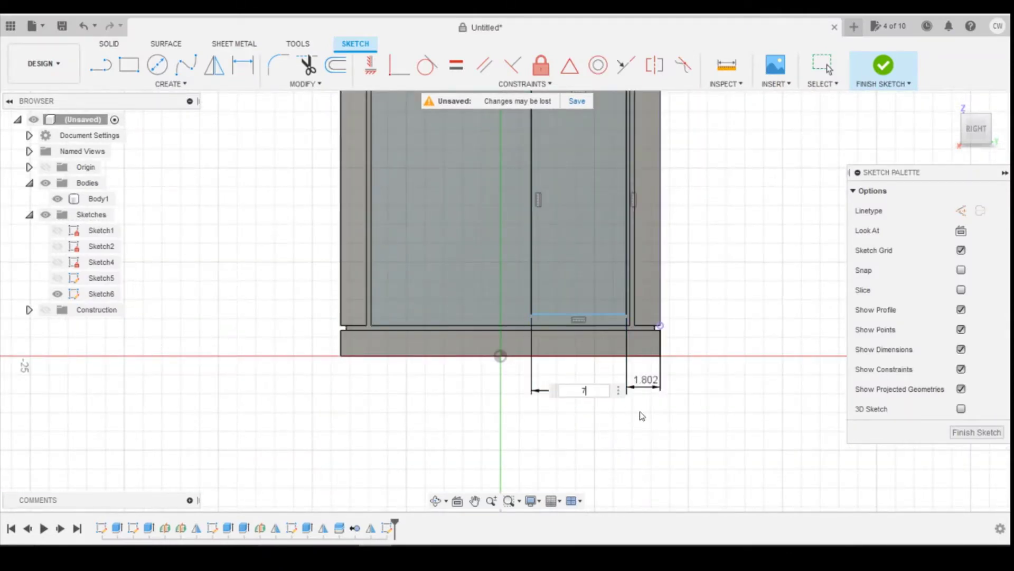
text(62/148)
key(Return)
scroll(529, 349, down, 3)
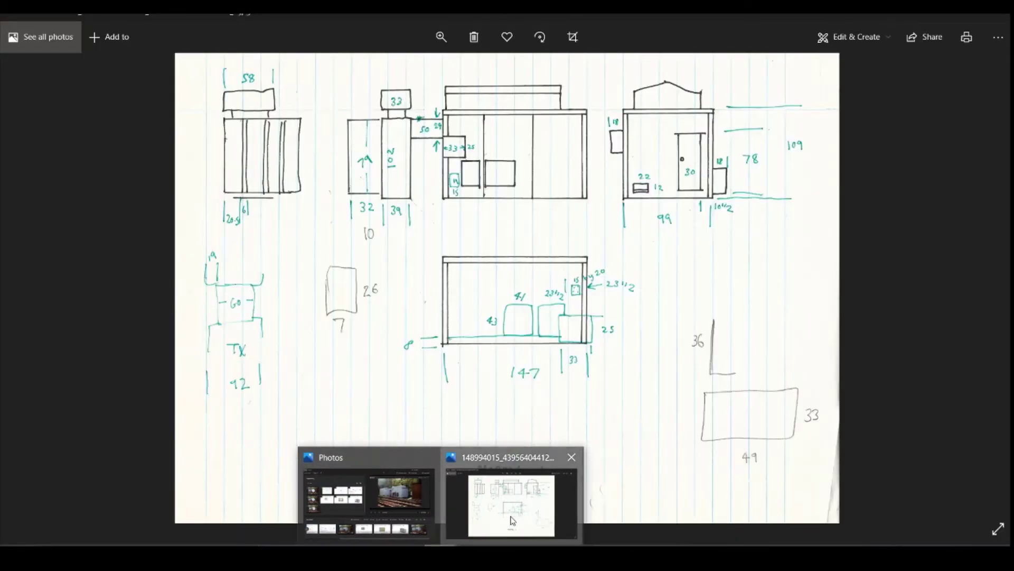
Step: Check the door height on the drawing in Photos, then switch to the browser converter and convert 78 inches to millimetres
click(513, 492)
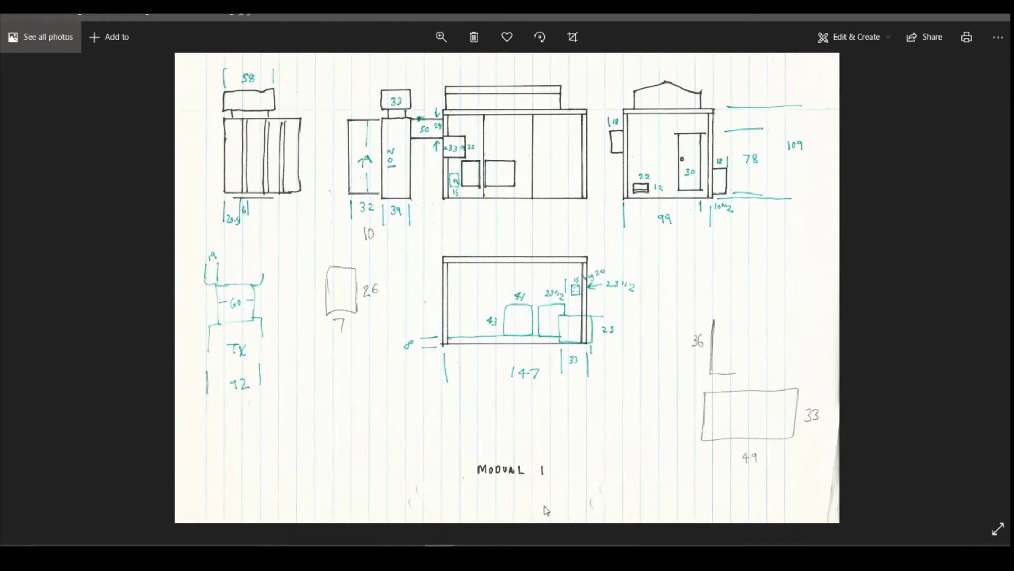
click(375, 494)
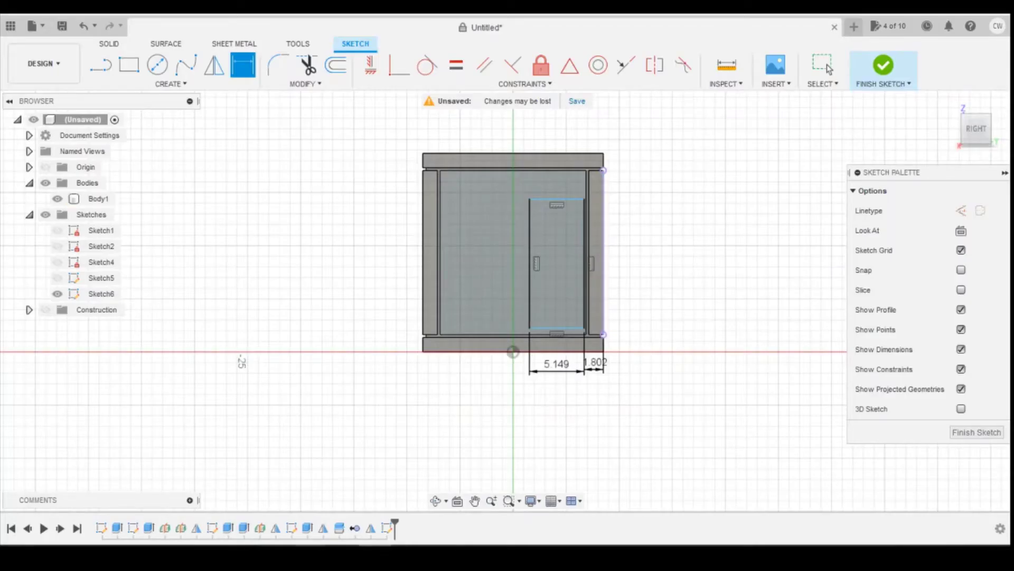
key(alt+Tab)
drag(158, 233, 99, 234)
text(78)
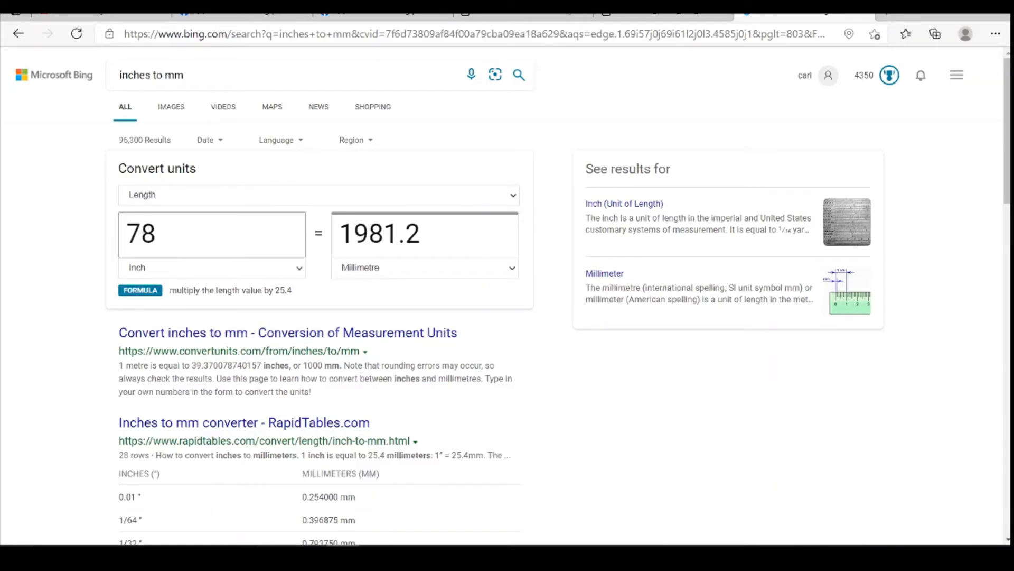
Step: Return to Fusion 360 and dimension the door rectangle's height as 1981.2/148 mm
key(alt+Tab)
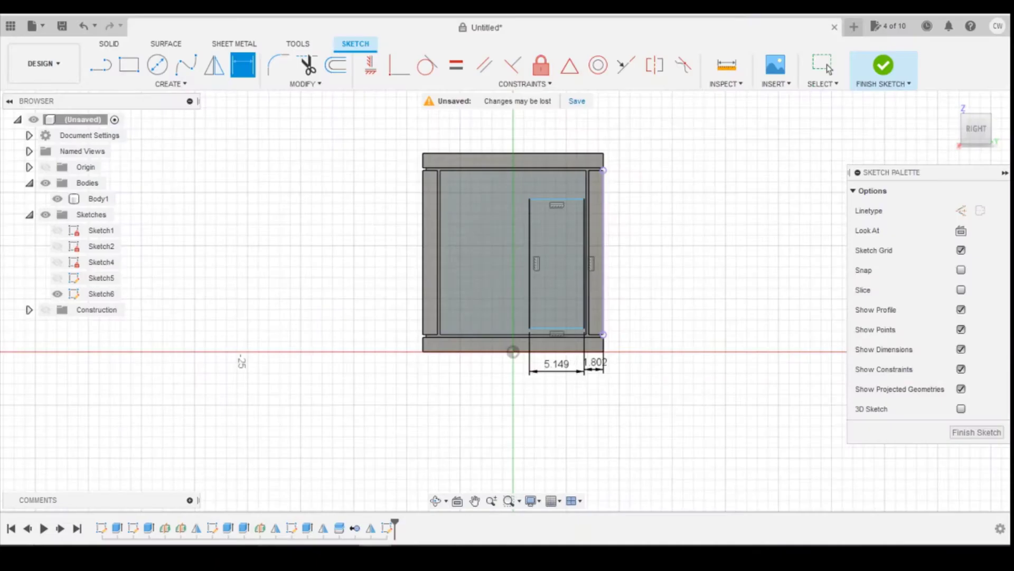
click(528, 277)
click(340, 304)
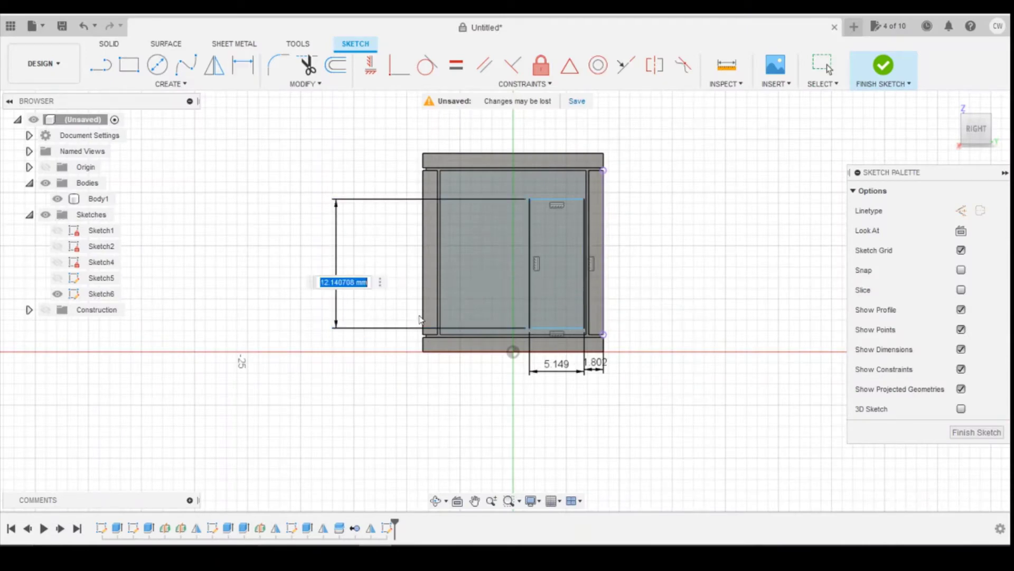
text(1981)
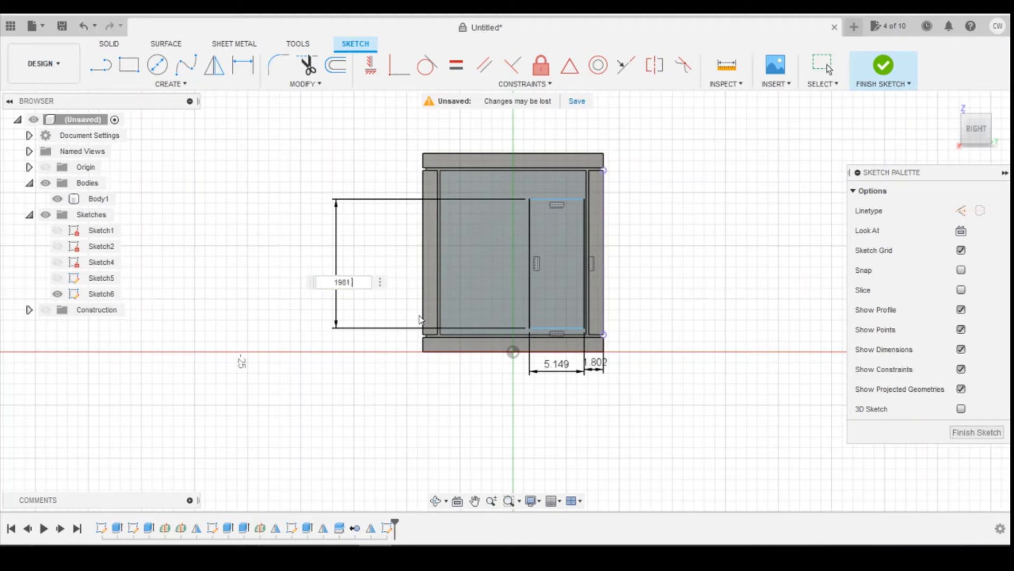
text(.2/148)
key(Return)
scroll(539, 285, up, 2)
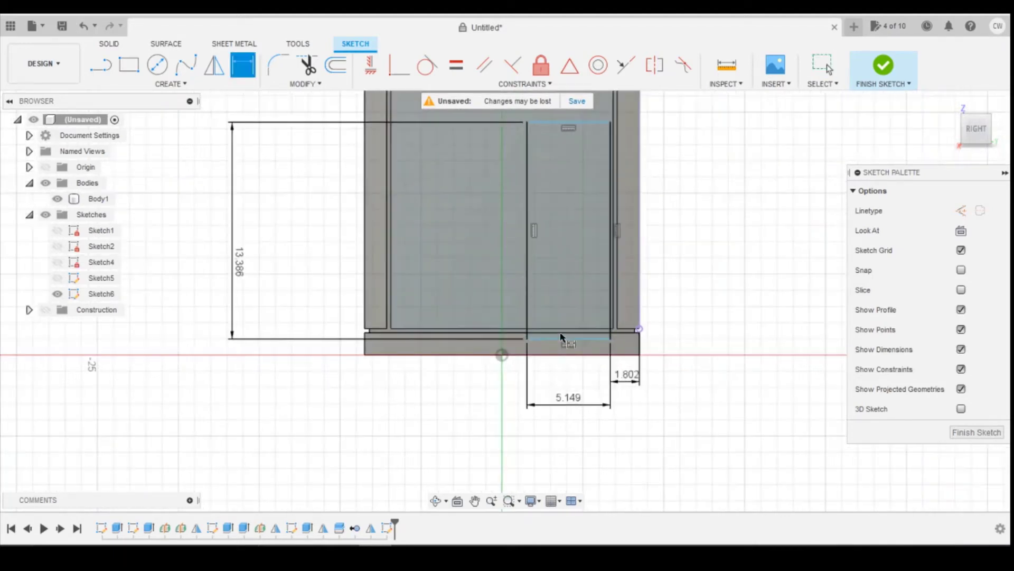
scroll(570, 320, down, 3)
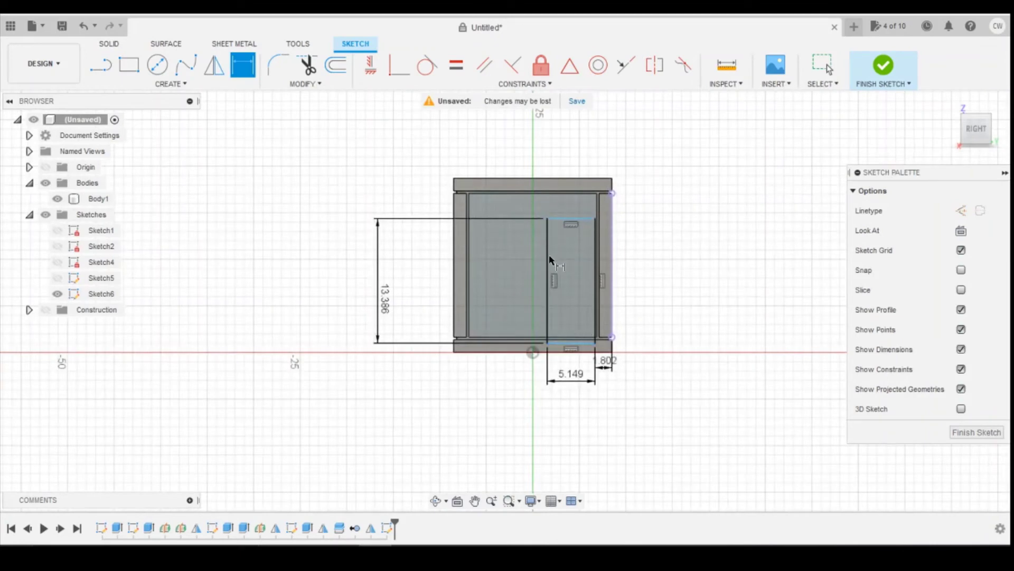
key(Escape)
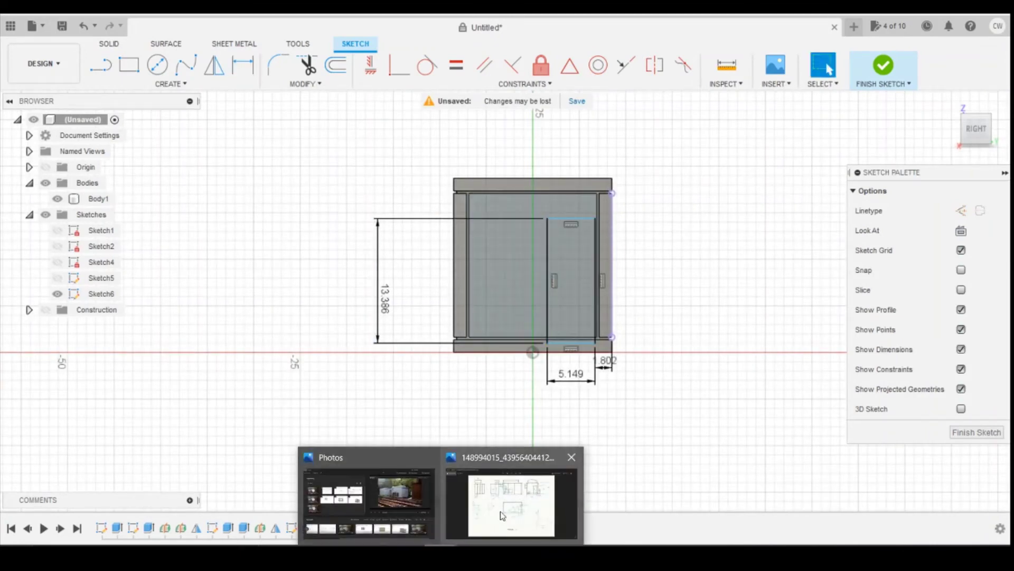
Step: Check the door's position on the hand-drawn plan and in the trackside photo in Photos, and return to Fusion 360
click(505, 509)
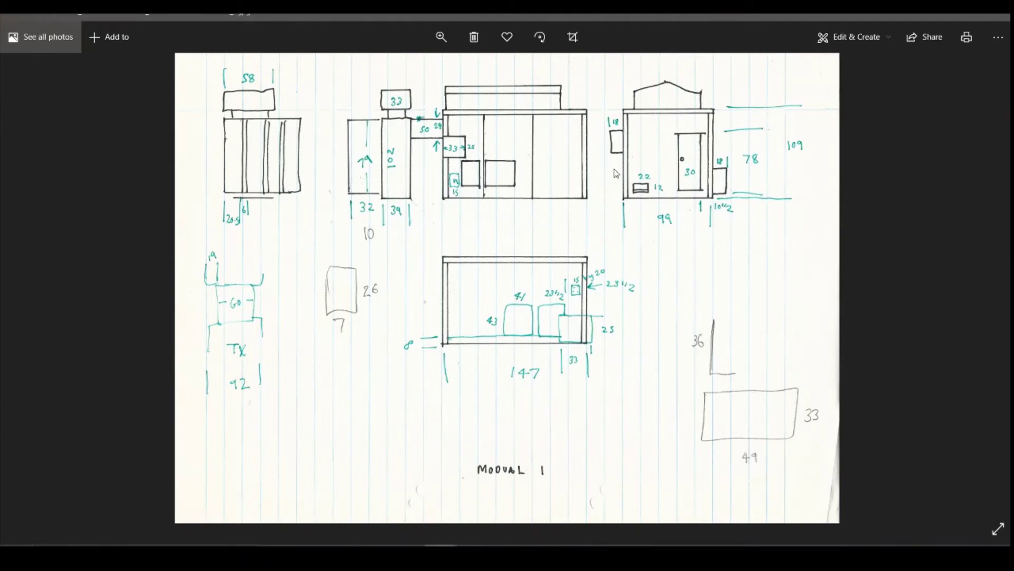
click(439, 552)
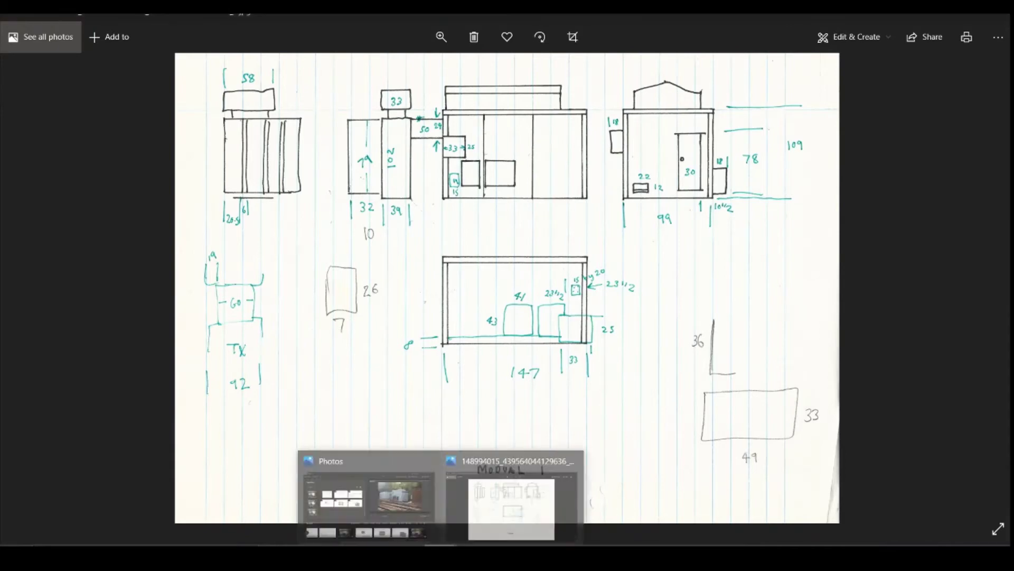
click(973, 280)
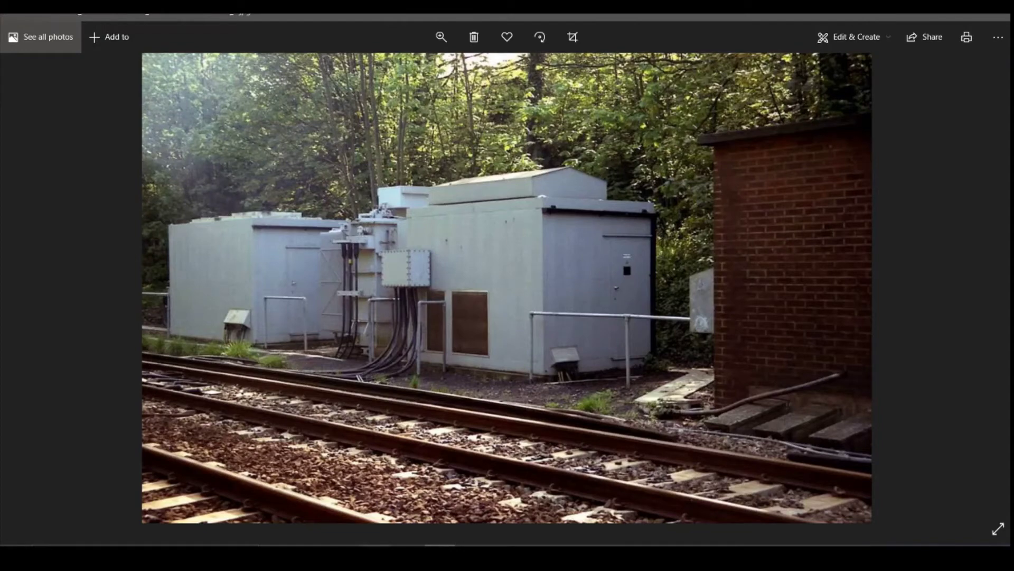
mouse_move(375, 557)
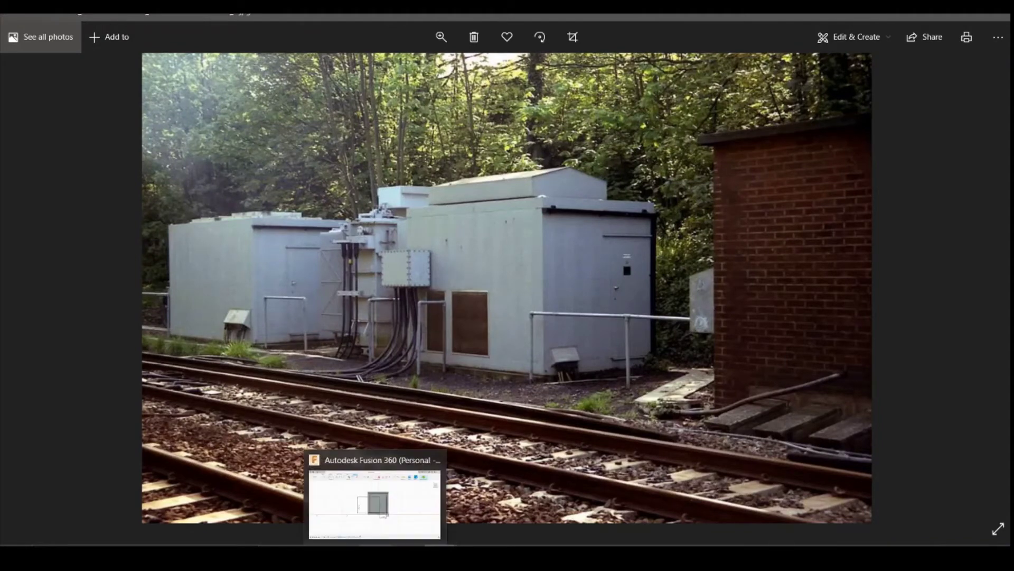
click(375, 558)
Step: Move the door rectangle up and make its lower corner nearest the building's outer edge coincident with the wall panel's bottom edge
scroll(565, 340, up, 5)
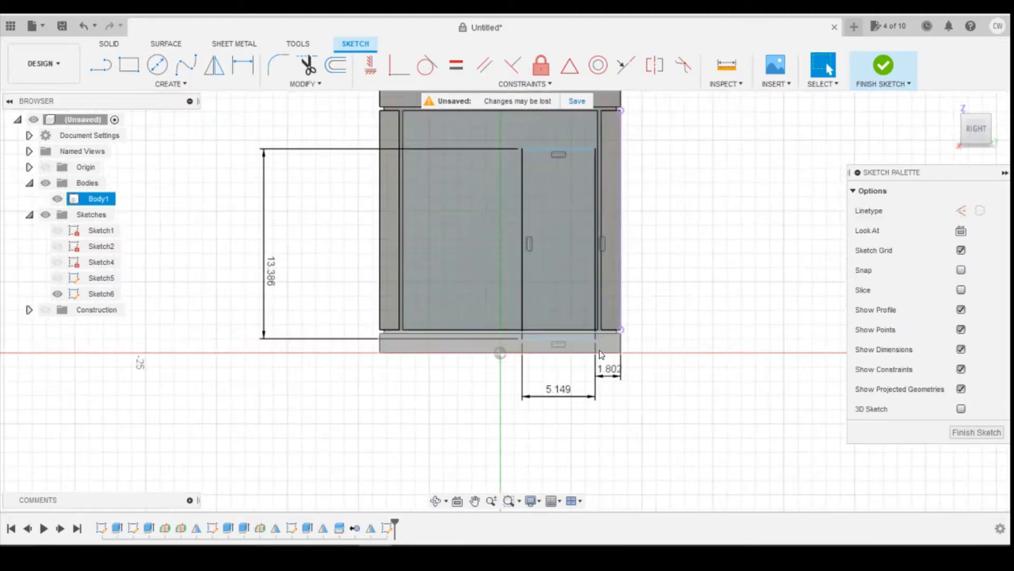
drag(566, 340, 575, 319)
click(399, 65)
scroll(590, 288, up, 4)
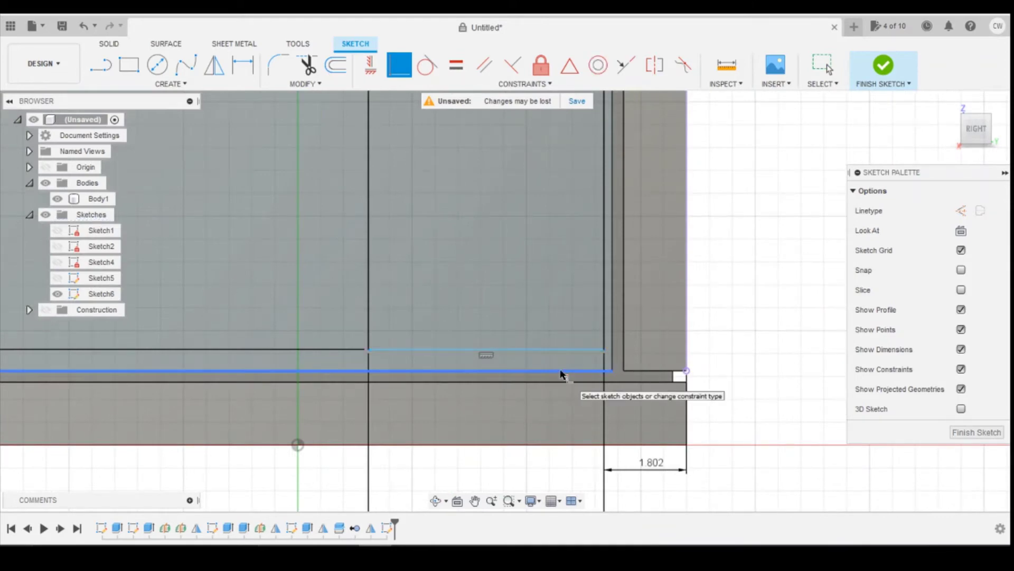
click(581, 371)
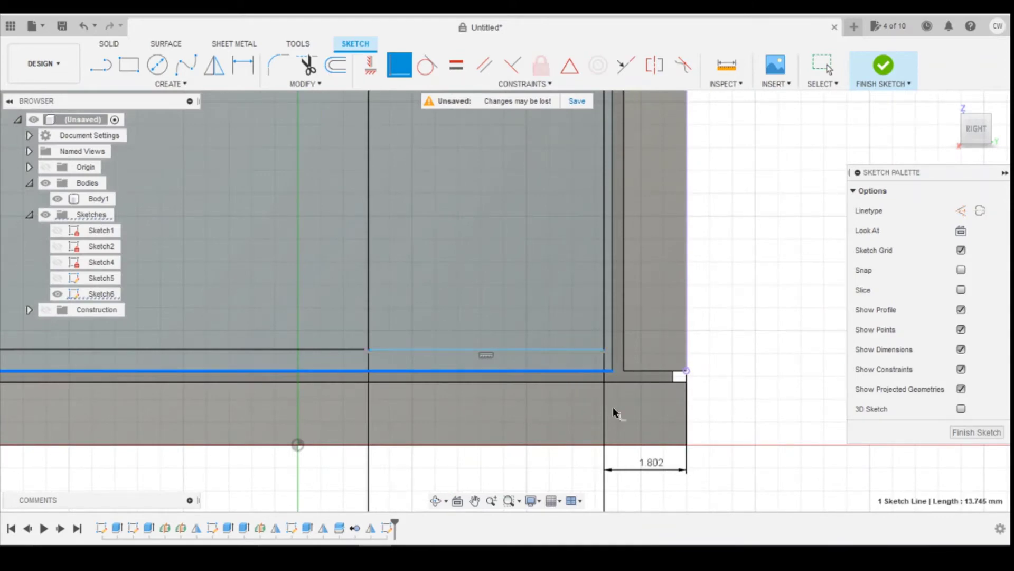
click(603, 349)
scroll(555, 373, down, 2)
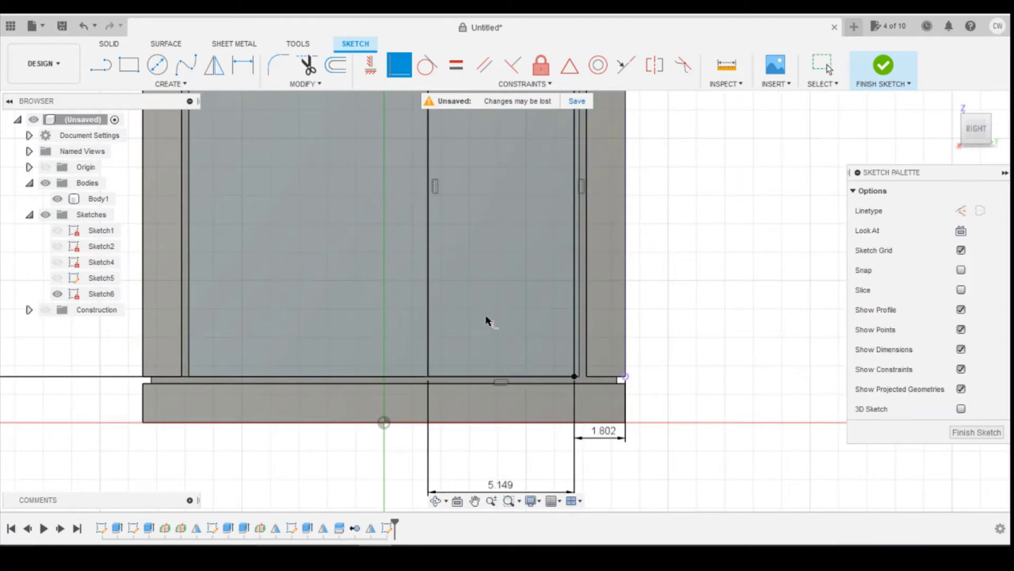
scroll(473, 278, down, 3)
scroll(480, 296, up, 2)
scroll(465, 256, down, 1)
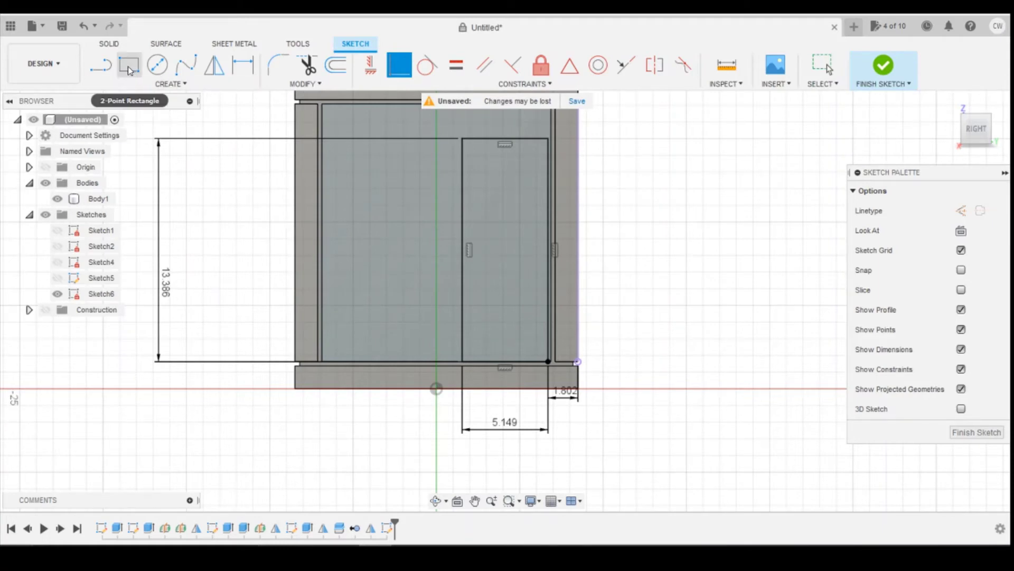
Step: Offset the door rectangle's outline inward by 0.2 mm
click(336, 64)
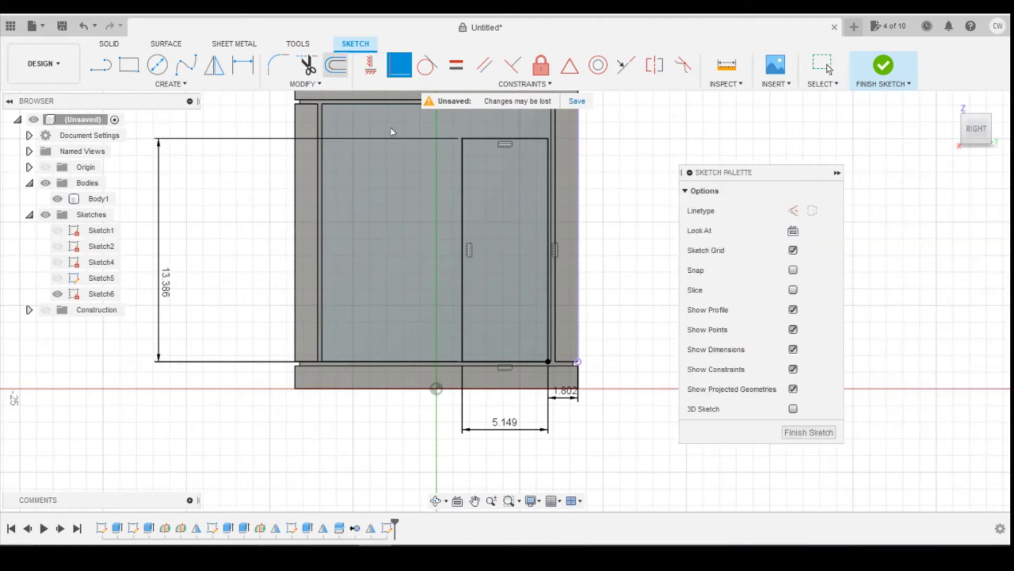
click(466, 175)
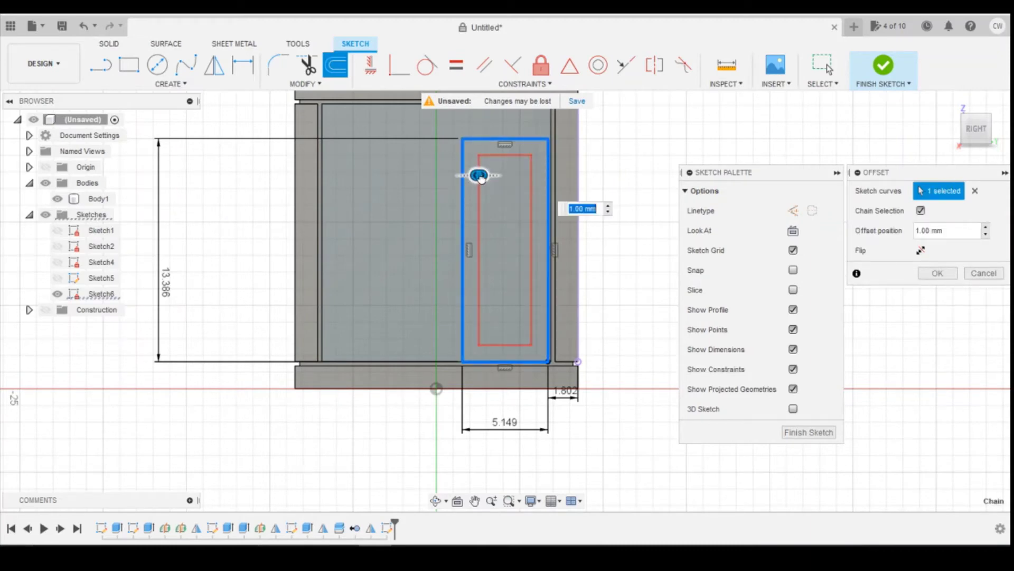
drag(481, 178, 470, 179)
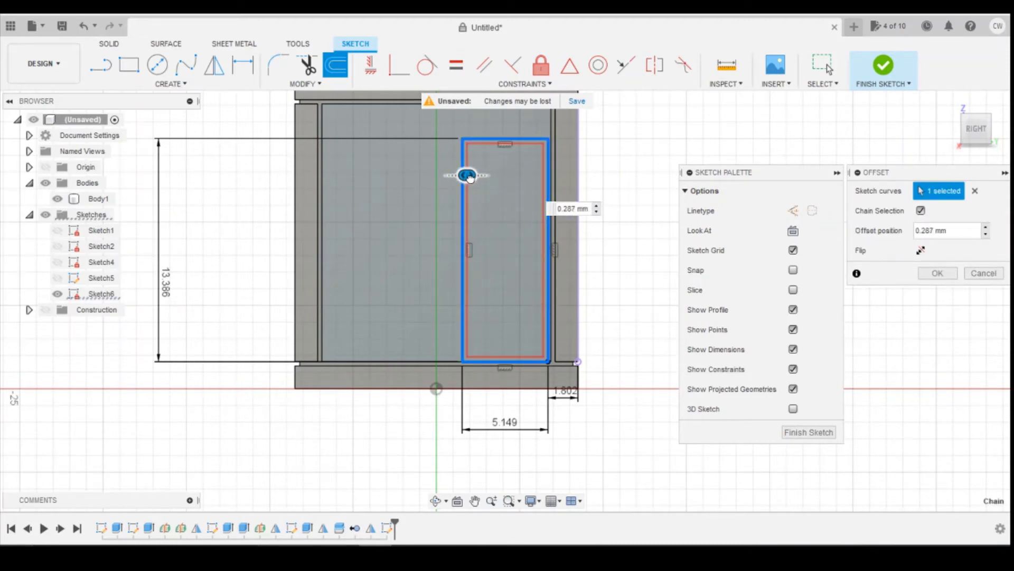
text(0.2)
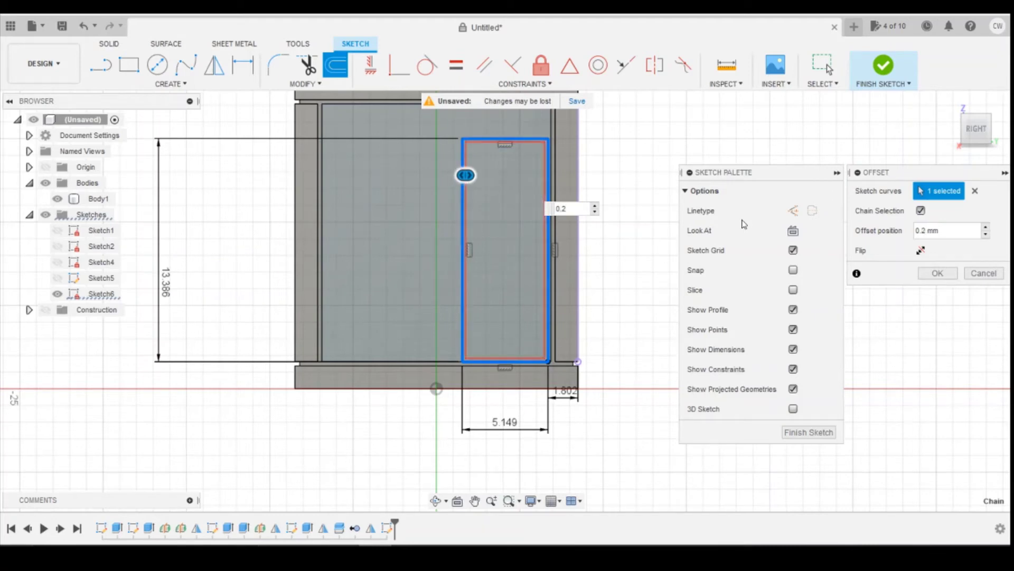
key(Return)
scroll(510, 169, up, 5)
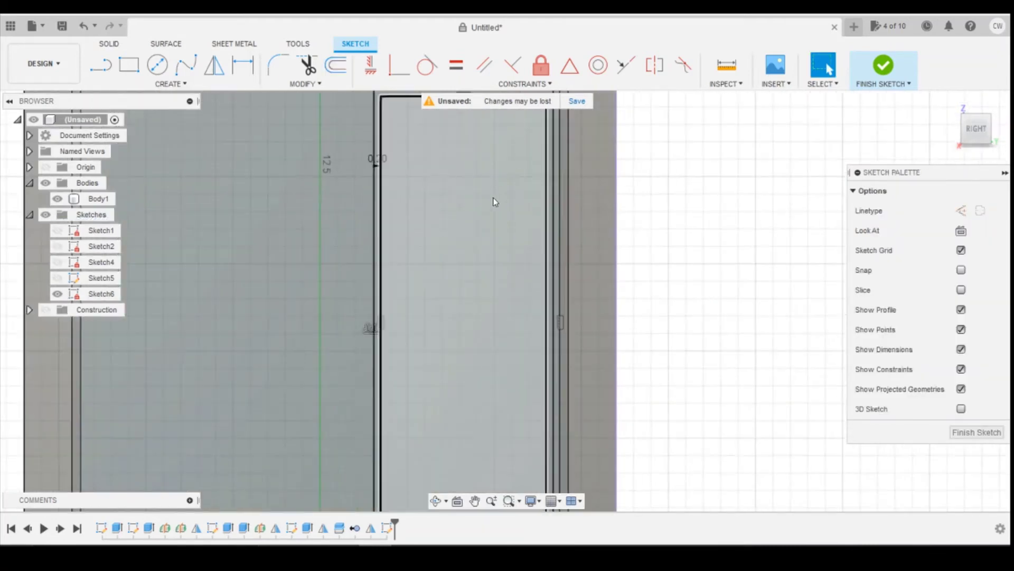
scroll(379, 233, up, 3)
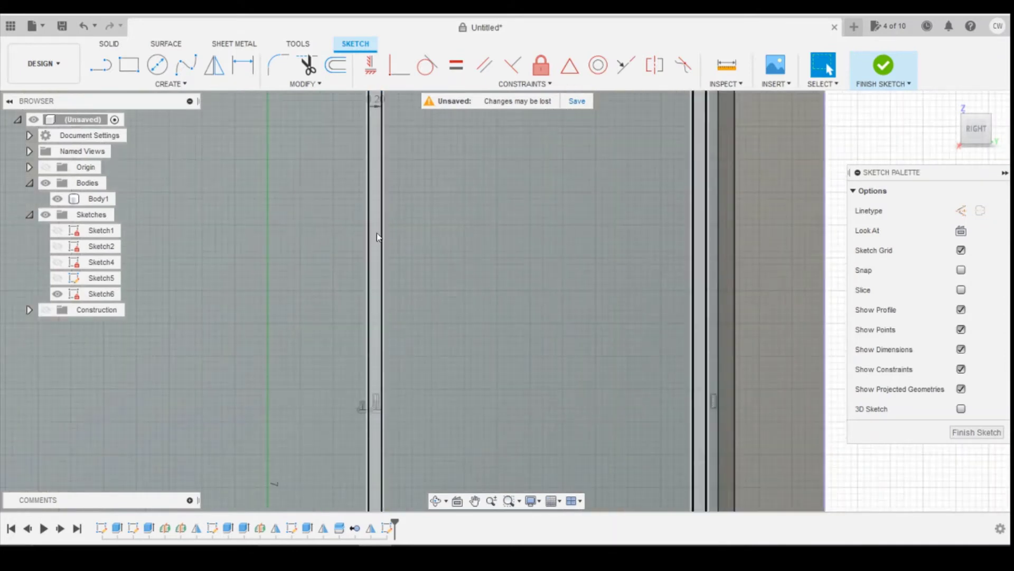
Step: Extrude the narrow frame profile around the door outline by -0.3 mm to cut a groove into the end wall
click(378, 237)
scroll(385, 216, down, 5)
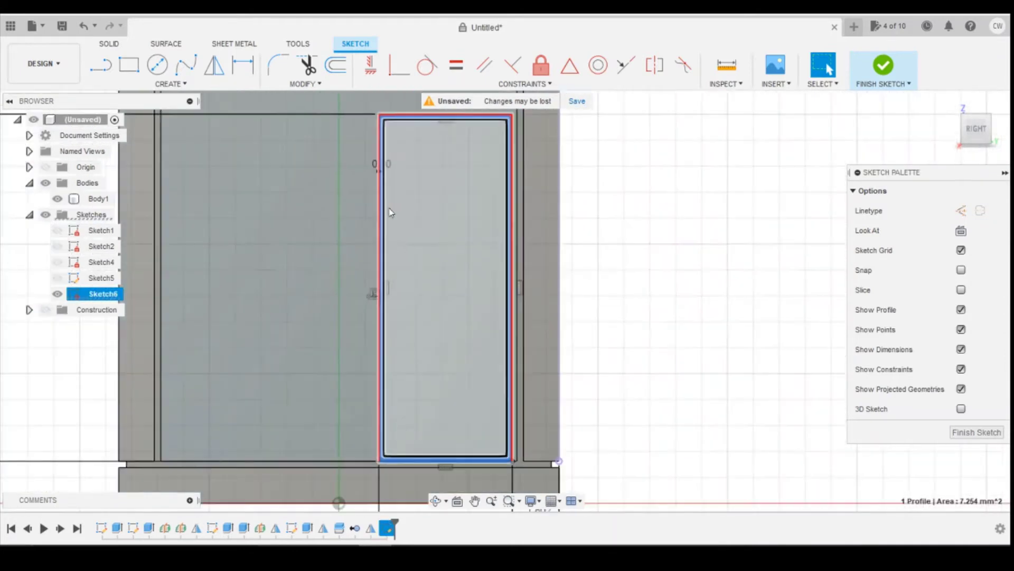
right_click(382, 248)
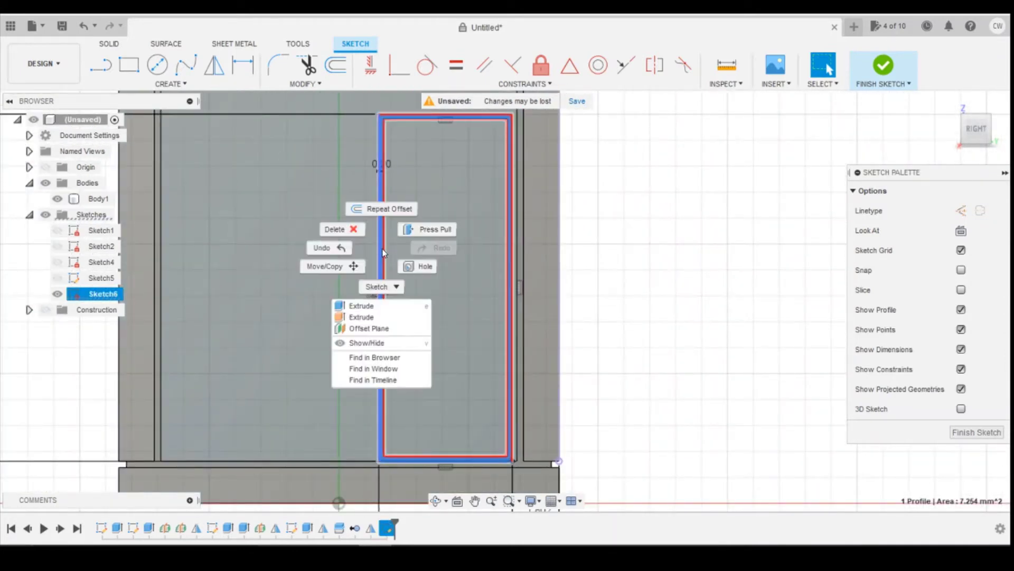
click(364, 304)
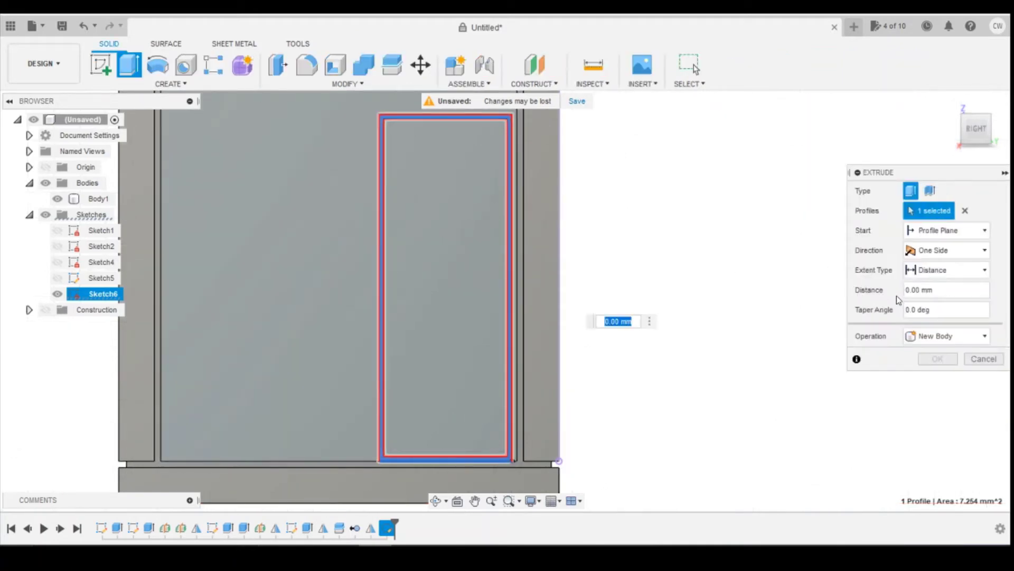
text(-0.3)
key(Return)
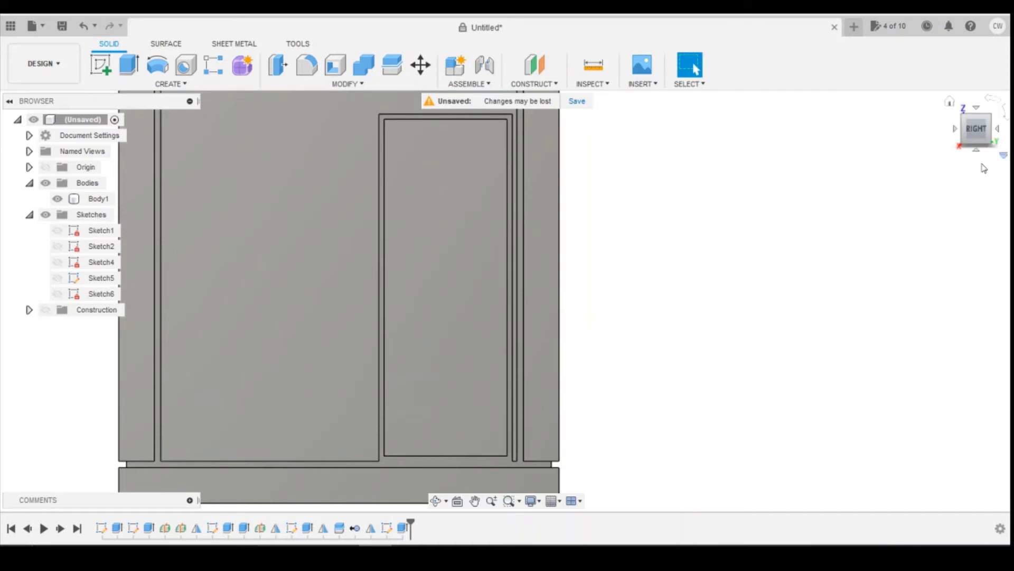
drag(972, 140, 592, 352)
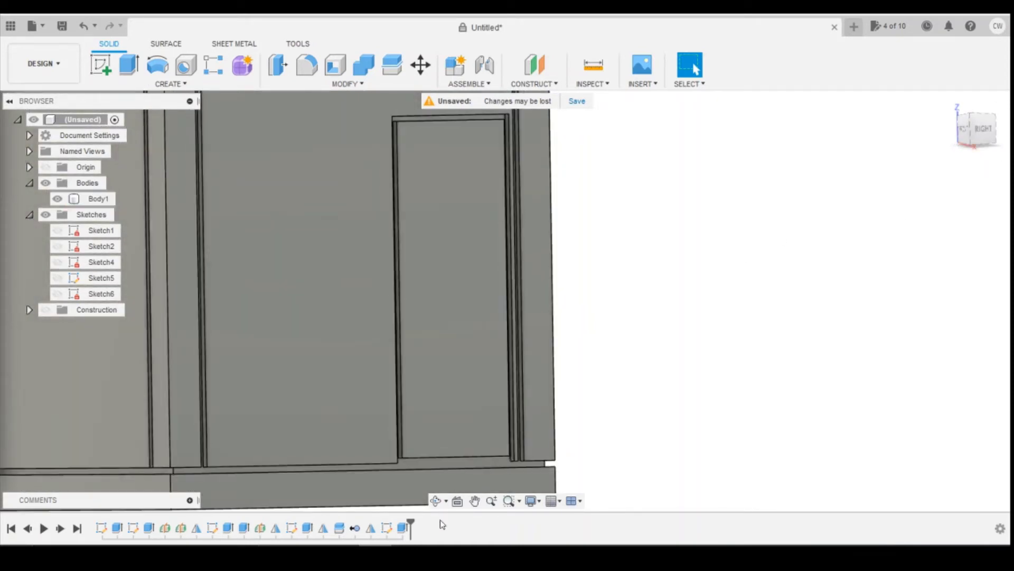
Step: Check the reference photo and sketch a door-wide rectangle on the recessed strip between the door and the plinth
click(518, 523)
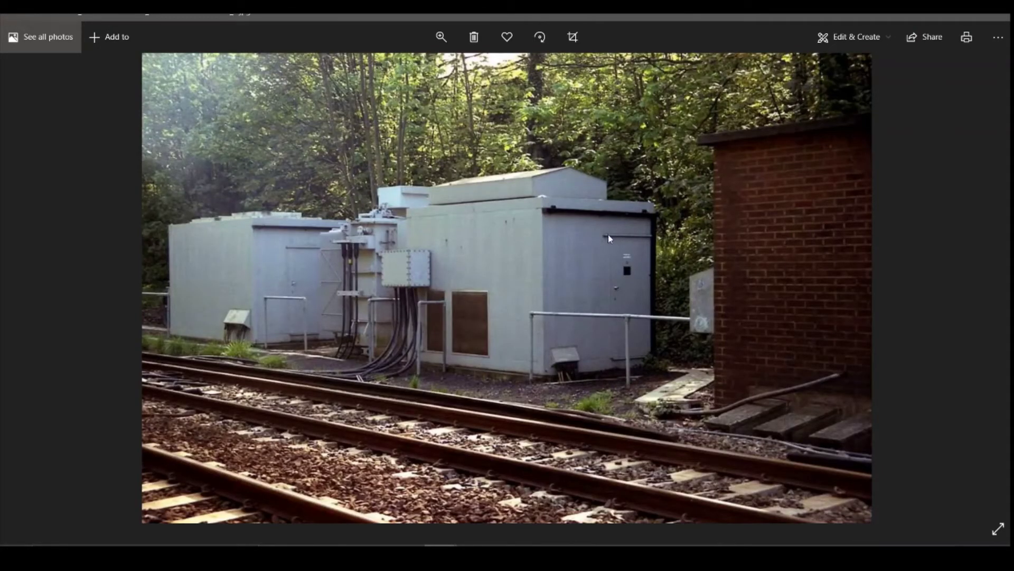
key(alt+Tab)
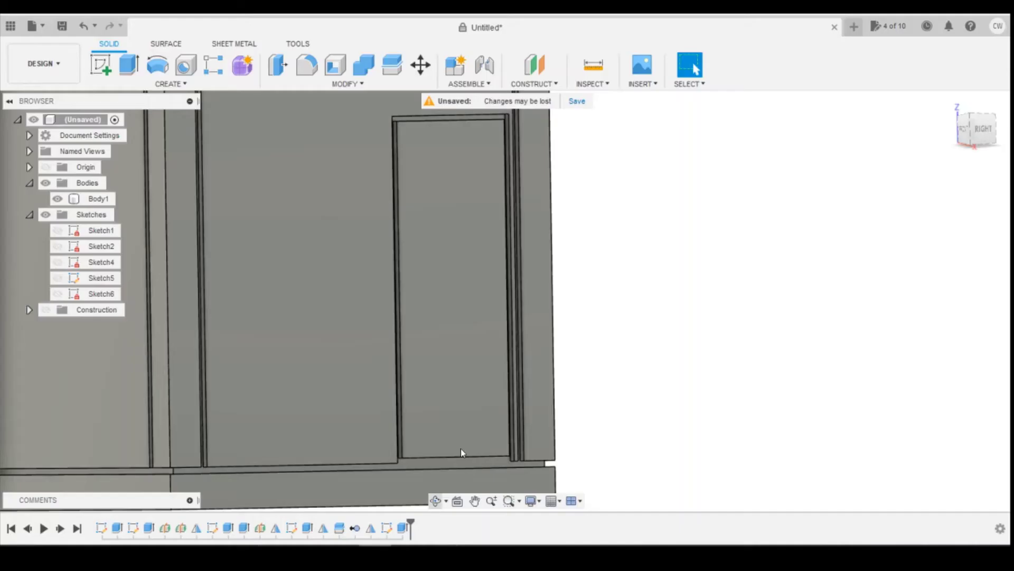
click(105, 72)
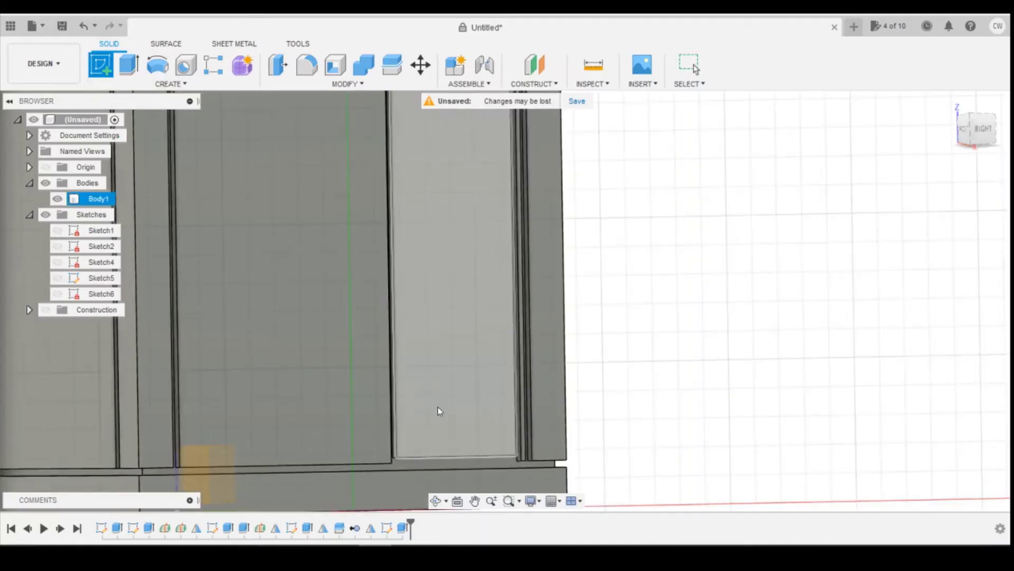
click(454, 461)
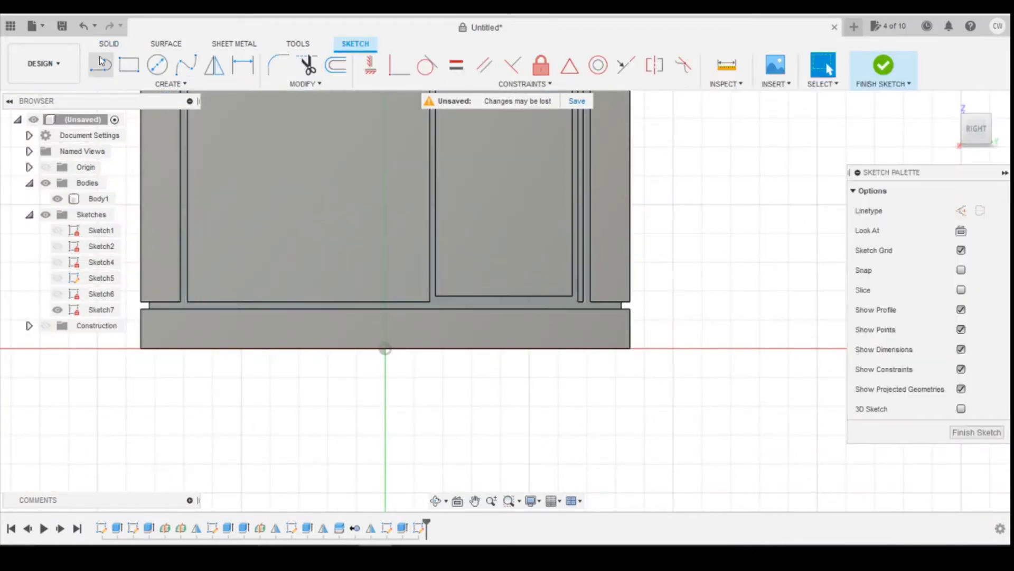
click(128, 65)
scroll(420, 311, up, 3)
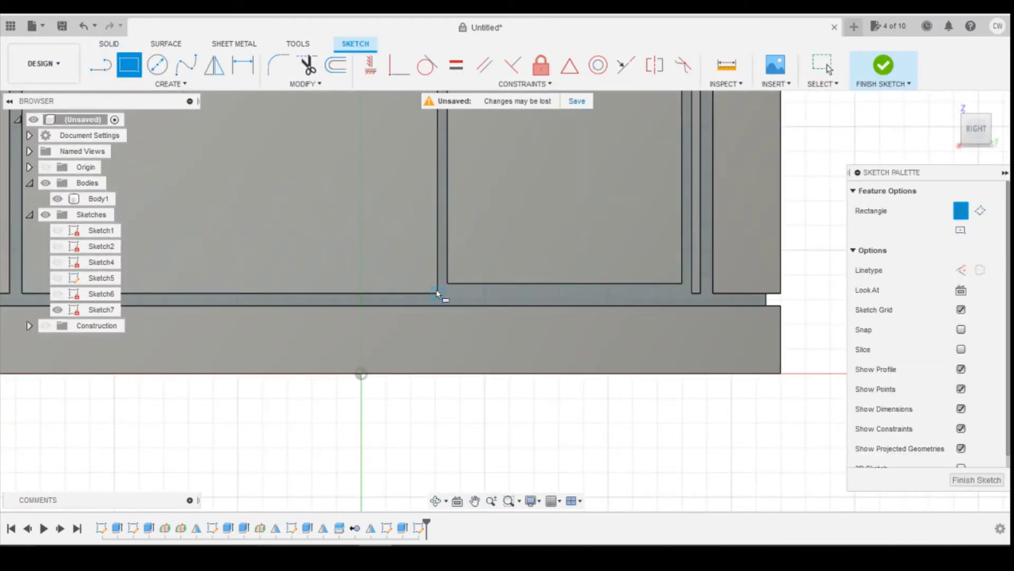
click(437, 294)
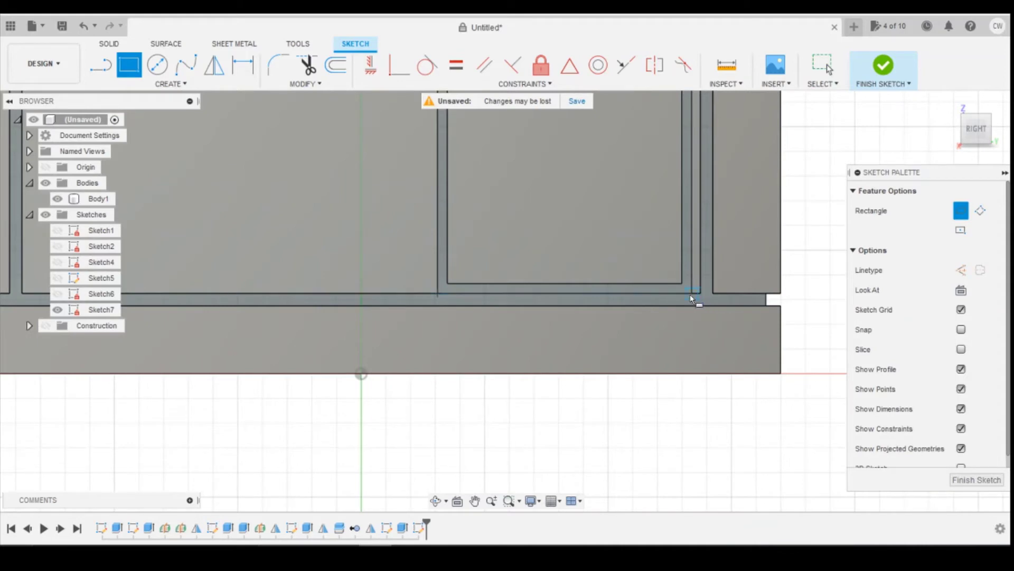
click(691, 305)
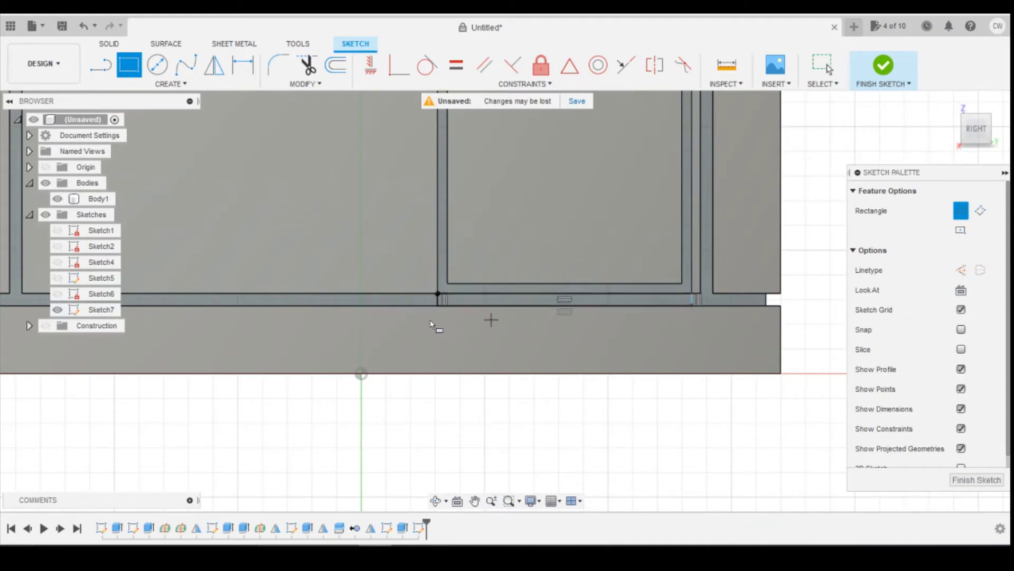
scroll(512, 317, up, 4)
key(Escape)
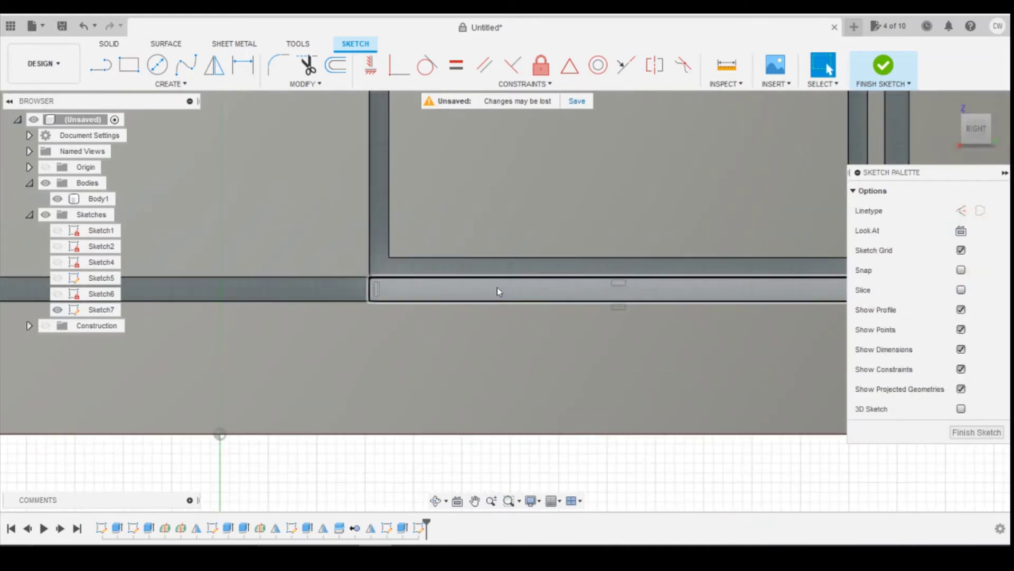
Step: Extrude the rectangle below the door outward 0.6 mm and join it to the body as a doorstep
right_click(497, 287)
click(478, 342)
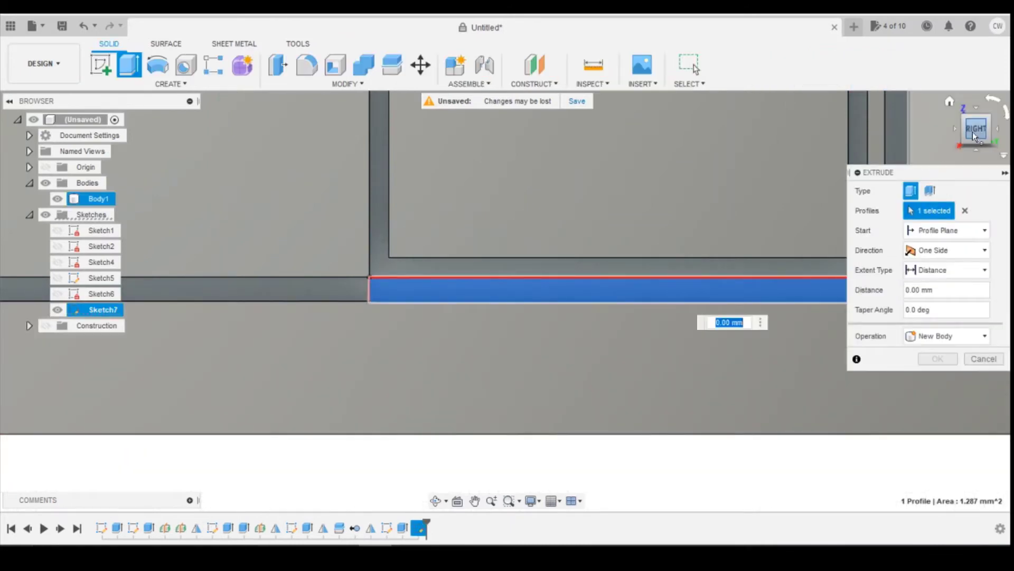
click(975, 135)
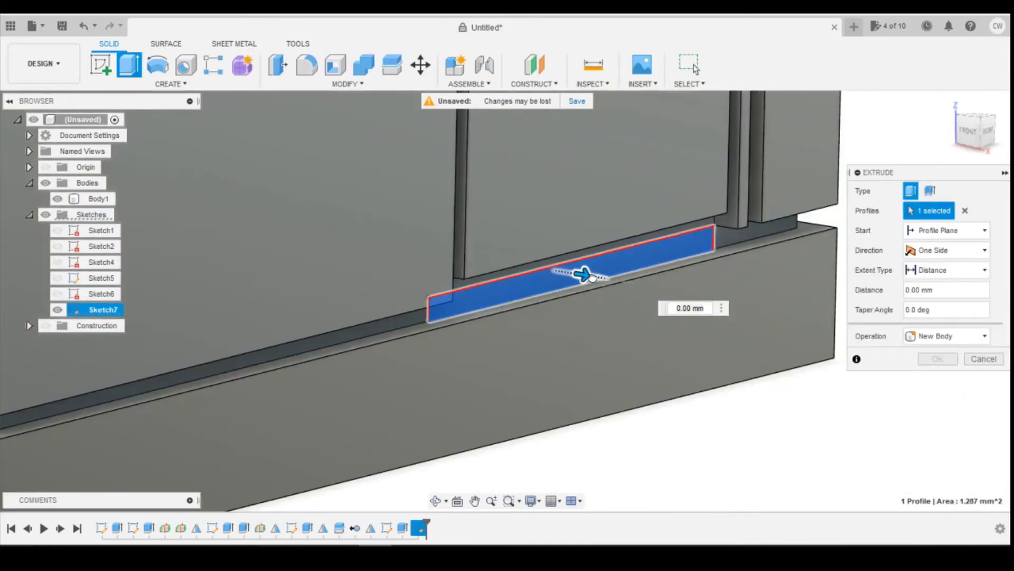
drag(592, 277, 625, 291)
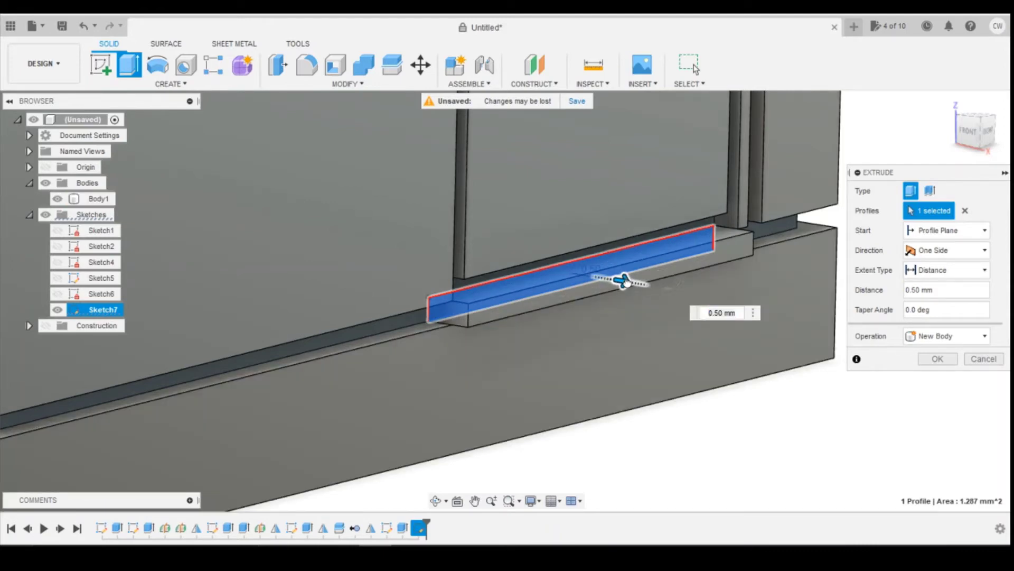
drag(622, 279, 640, 282)
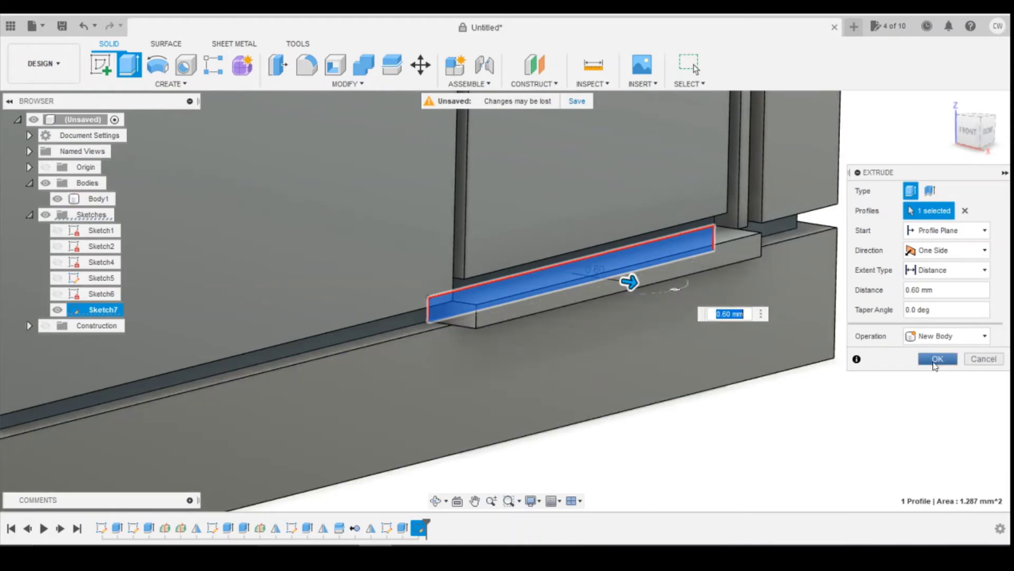
click(946, 336)
click(930, 363)
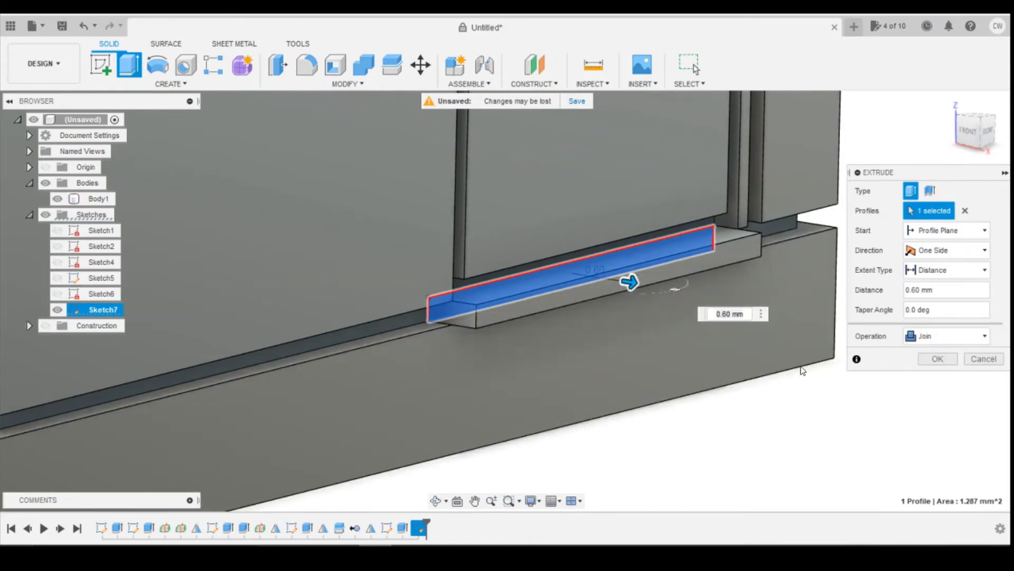
click(936, 359)
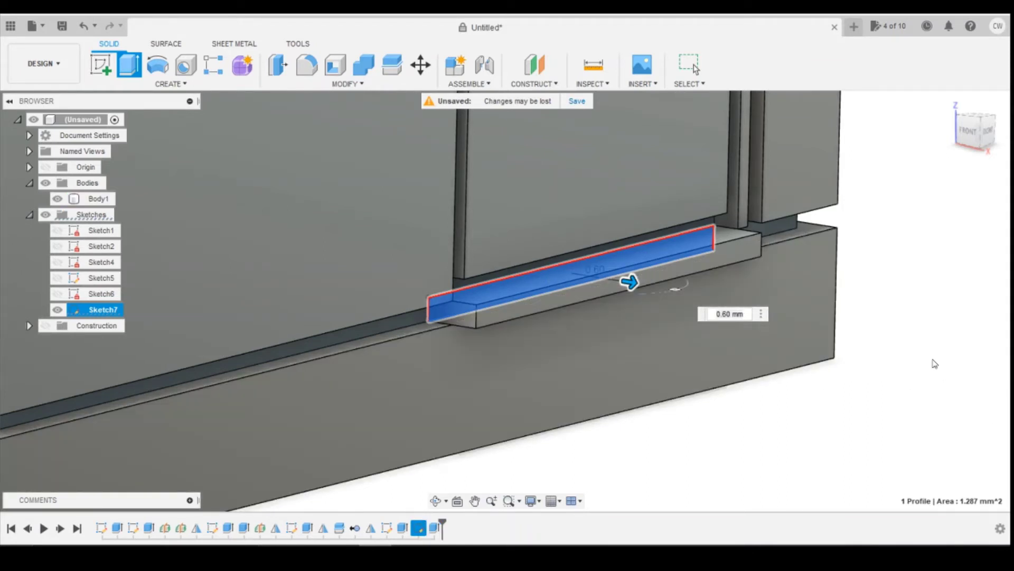
Step: Sketch a rectangle about 6.57 mm by 0.27 mm on the end wall directly above the door, starting at the wall panel's outer edge
scroll(522, 298, down, 3)
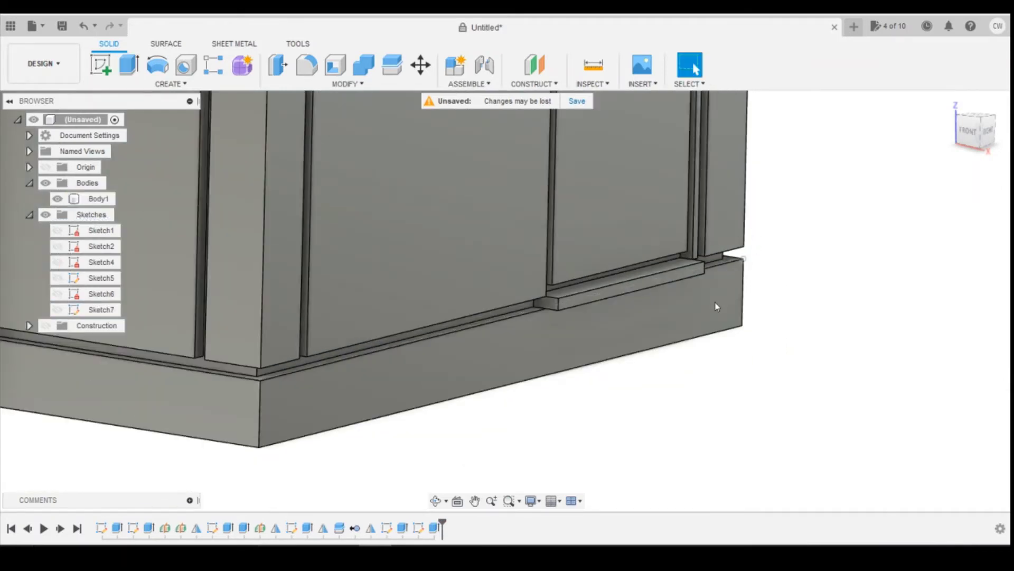
scroll(807, 300, down, 5)
scroll(806, 300, up, 5)
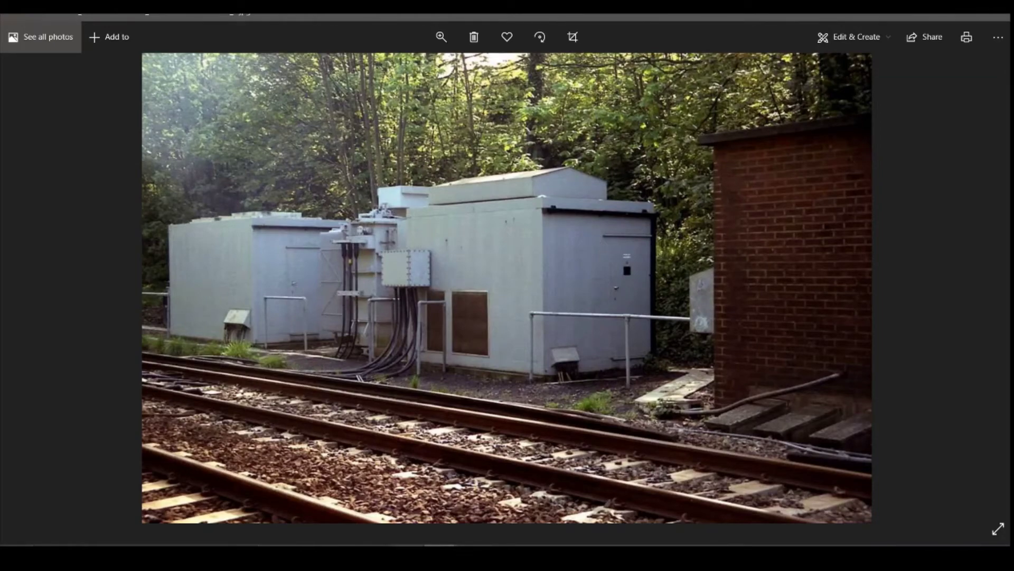
key(alt+Tab)
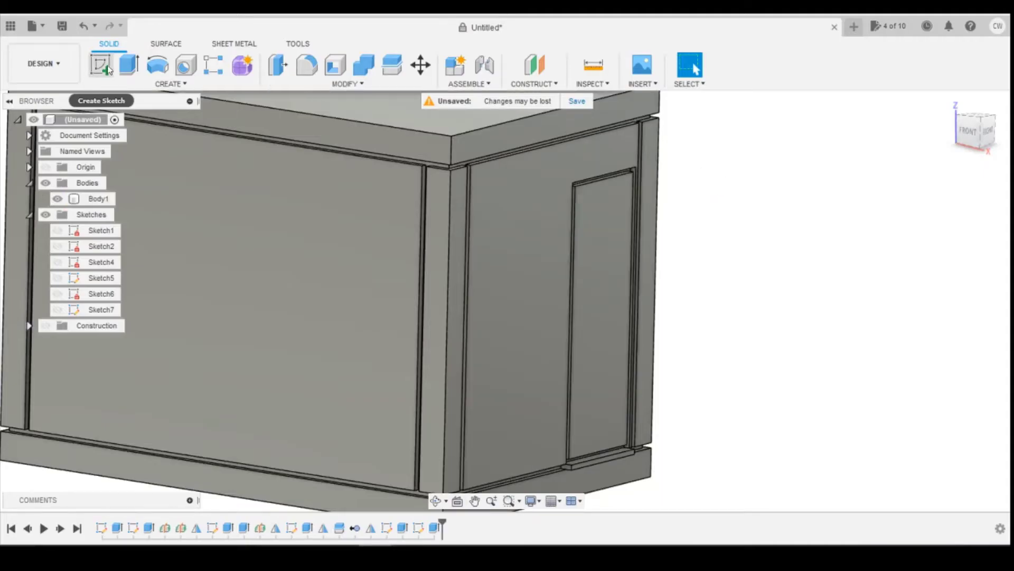
click(541, 206)
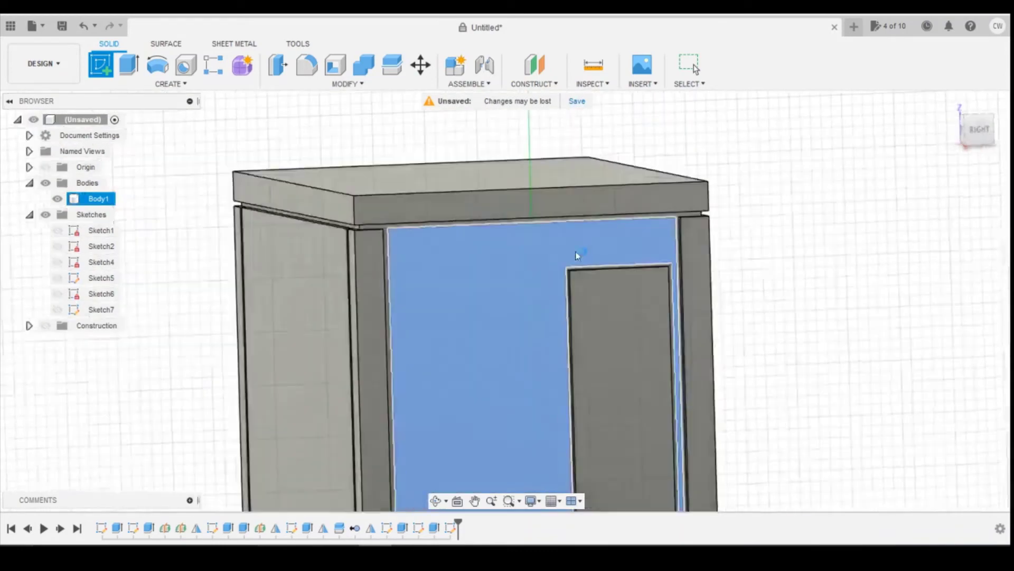
key(r)
scroll(686, 304, up, 5)
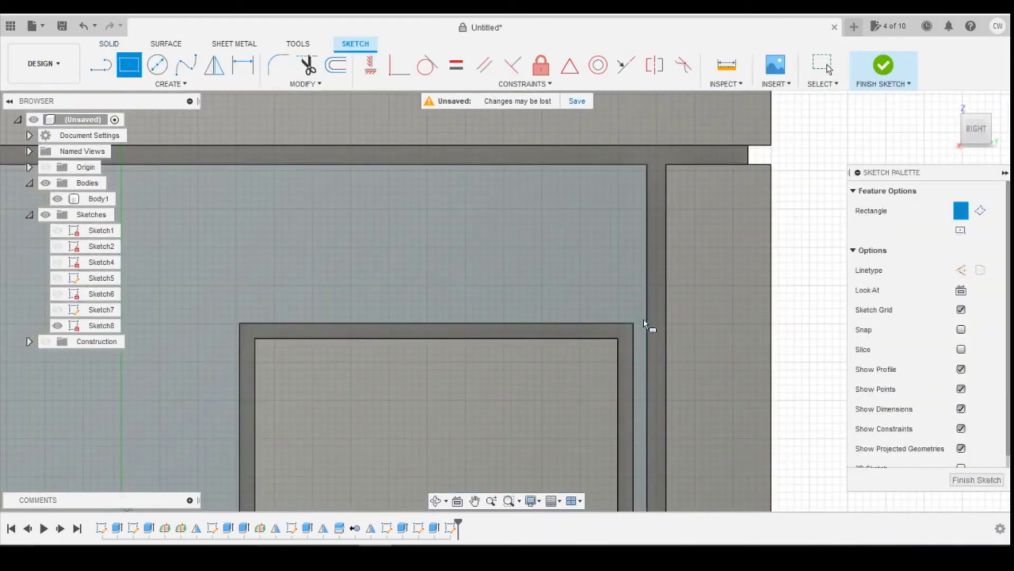
click(646, 324)
scroll(404, 296, down, 3)
scroll(405, 296, down, 3)
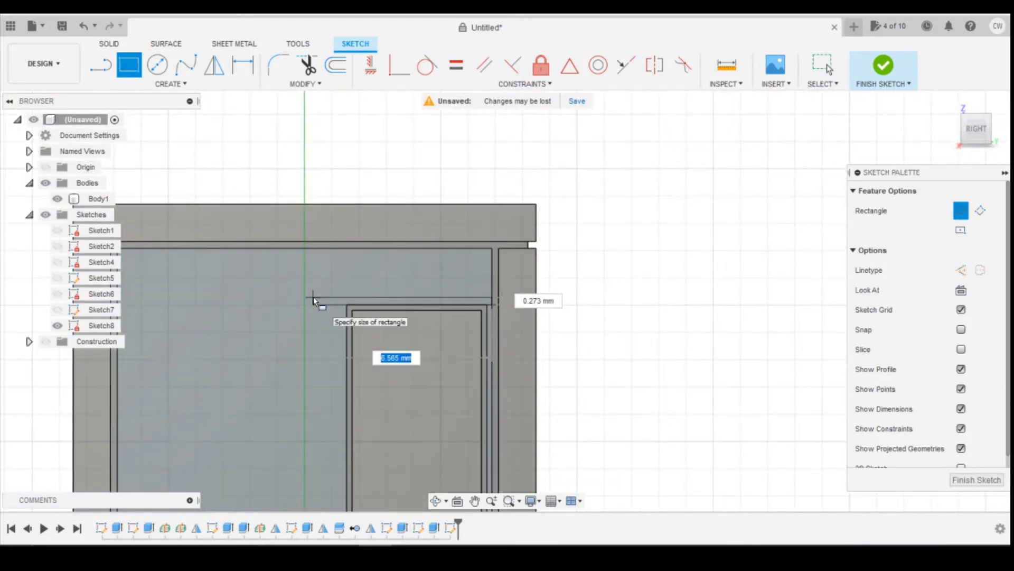
click(313, 296)
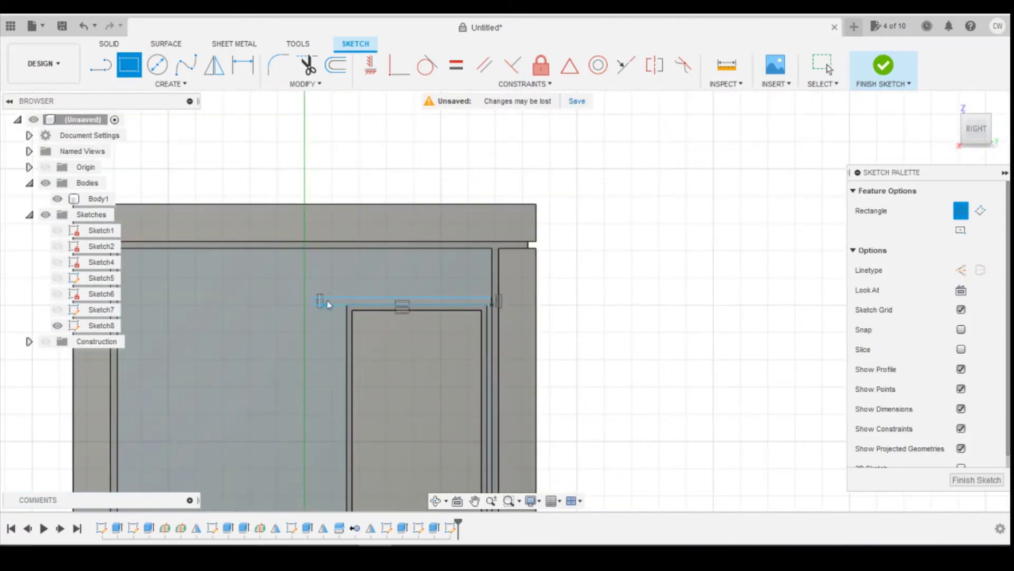
Step: Dimension the width of the rectangle above the door to 6.5 mm
key(d)
click(343, 298)
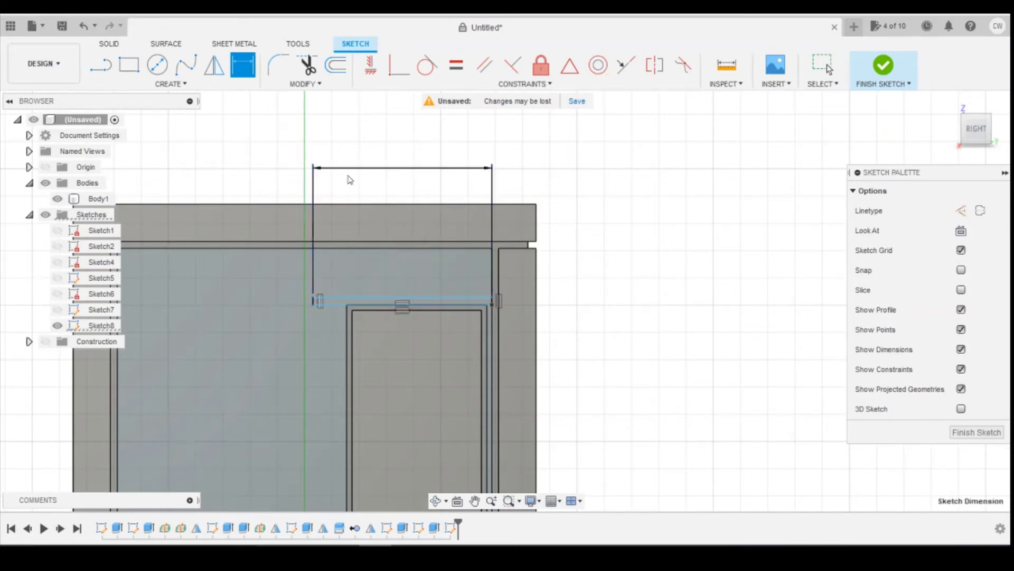
click(348, 180)
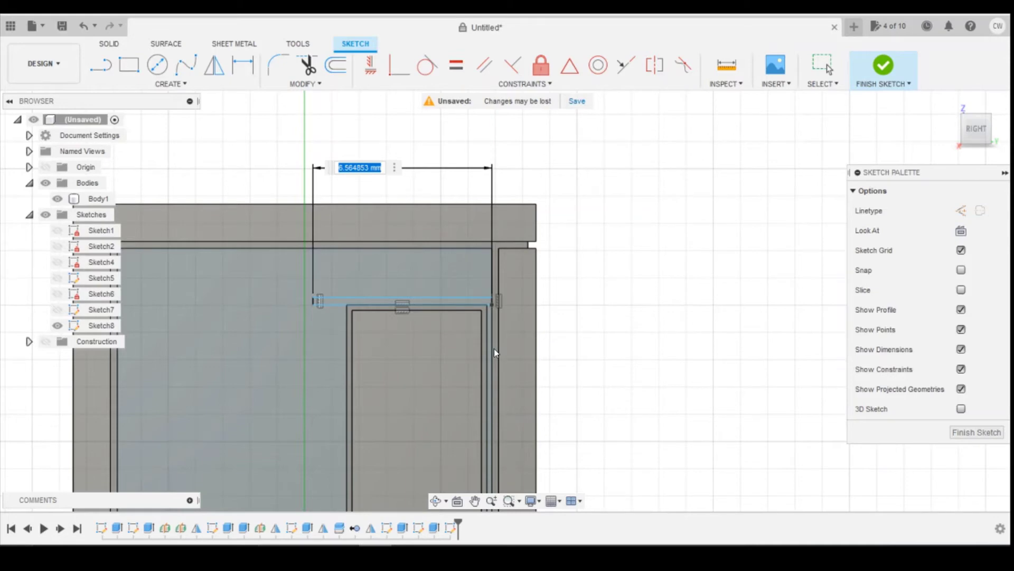
text(6.5)
key(Return)
scroll(442, 315, up, 1)
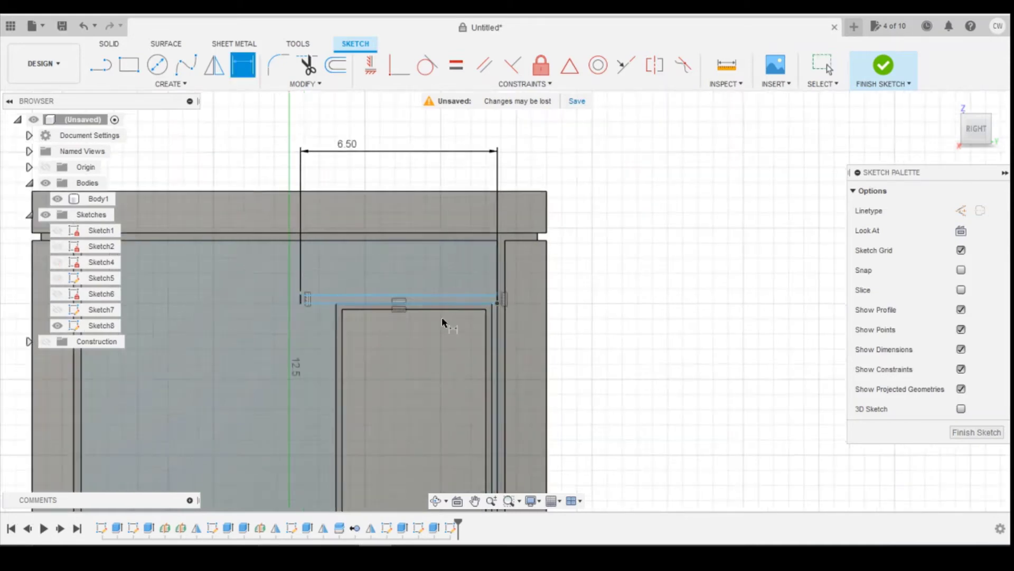
Step: Dimension the height of the rectangle above the door to 0.3 mm
scroll(476, 317, up, 5)
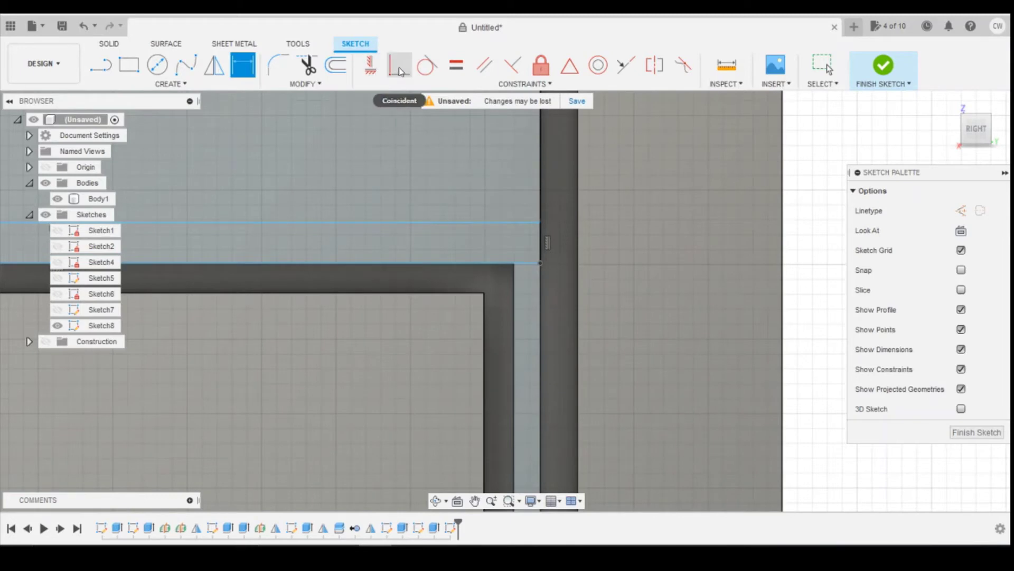
click(398, 67)
scroll(496, 206, down, 3)
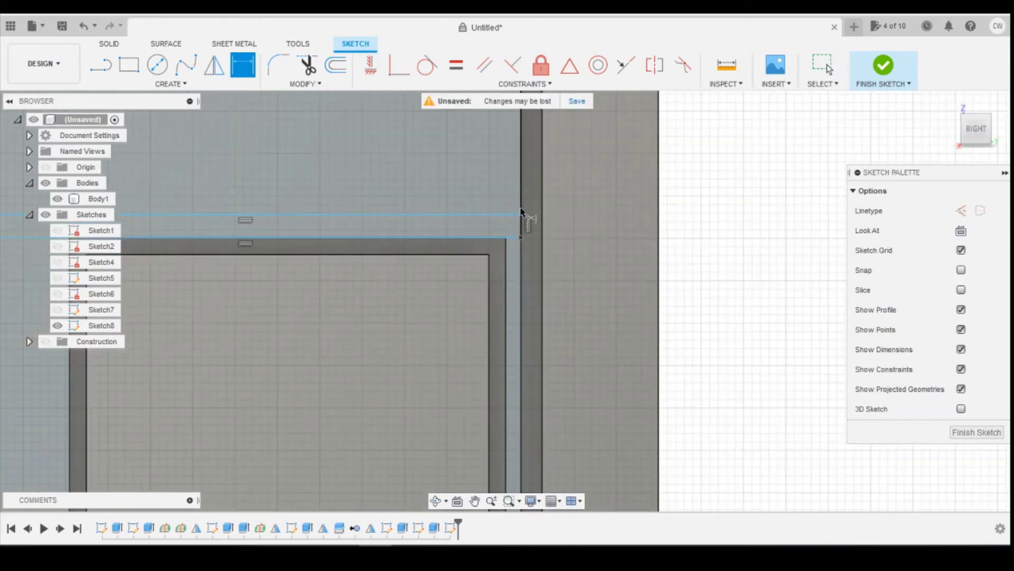
scroll(523, 214, down, 3)
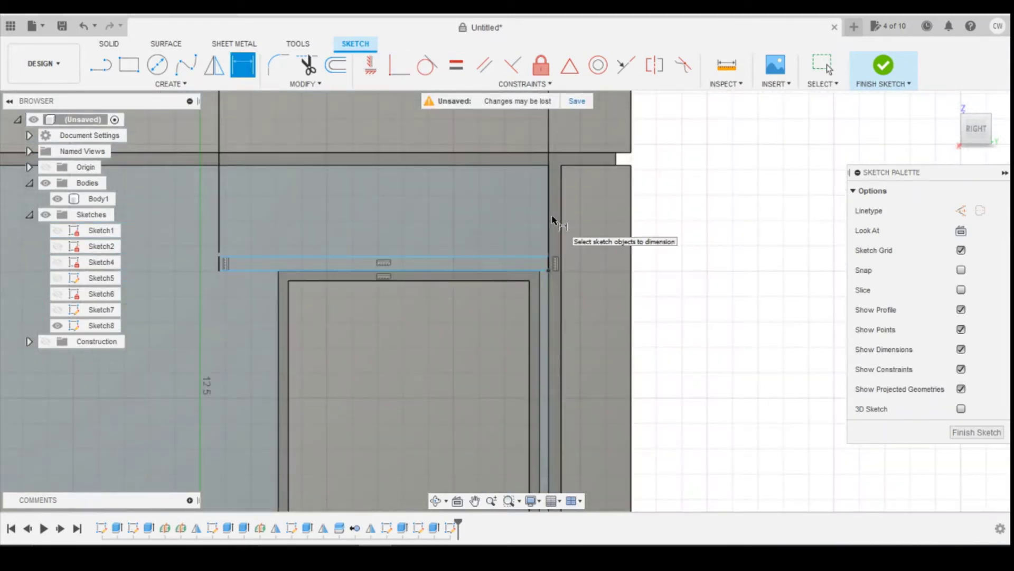
scroll(218, 263, up, 2)
click(218, 263)
click(196, 261)
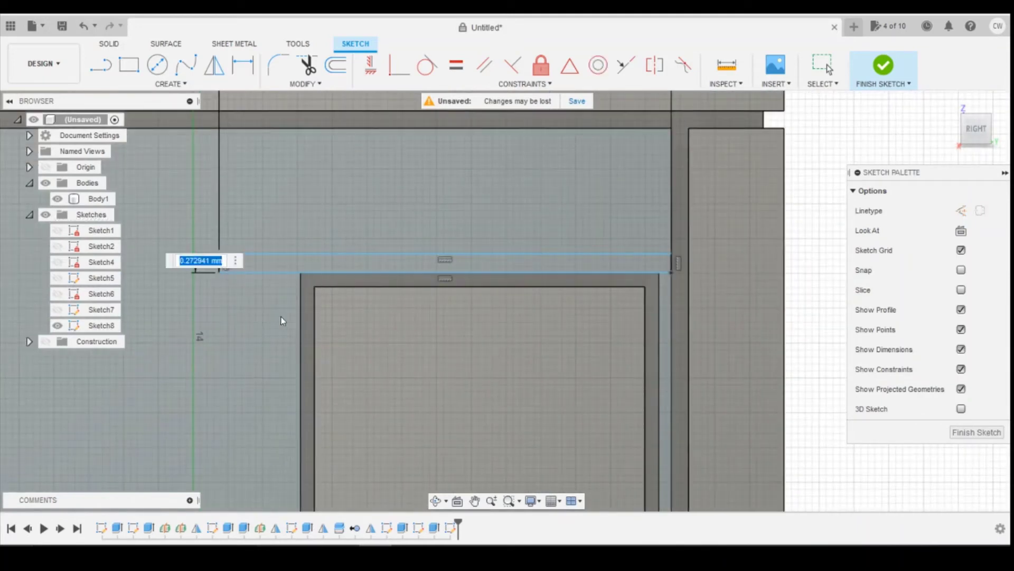
text(0.3)
key(Return)
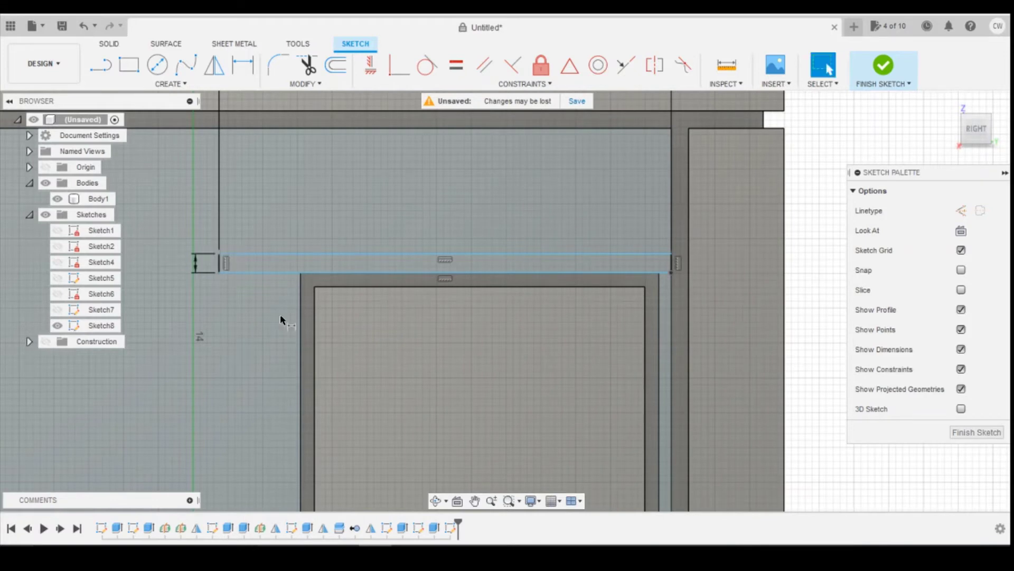
key(l)
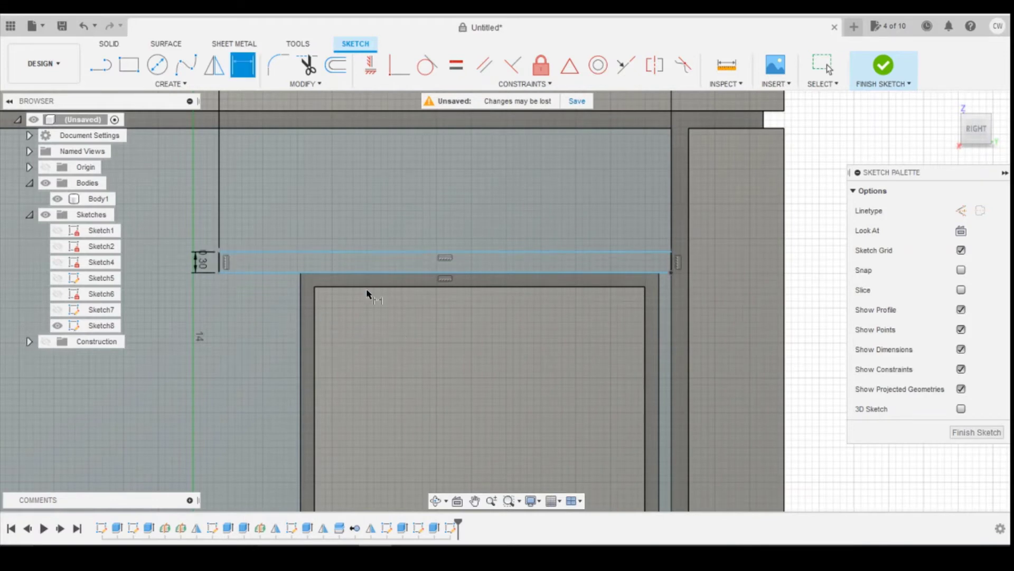
Step: Constrain the lower corner of the strip rectangle, at the wall panel's outer edge, coincident with the door frame's top edge
key(Escape)
click(219, 262)
key(Escape)
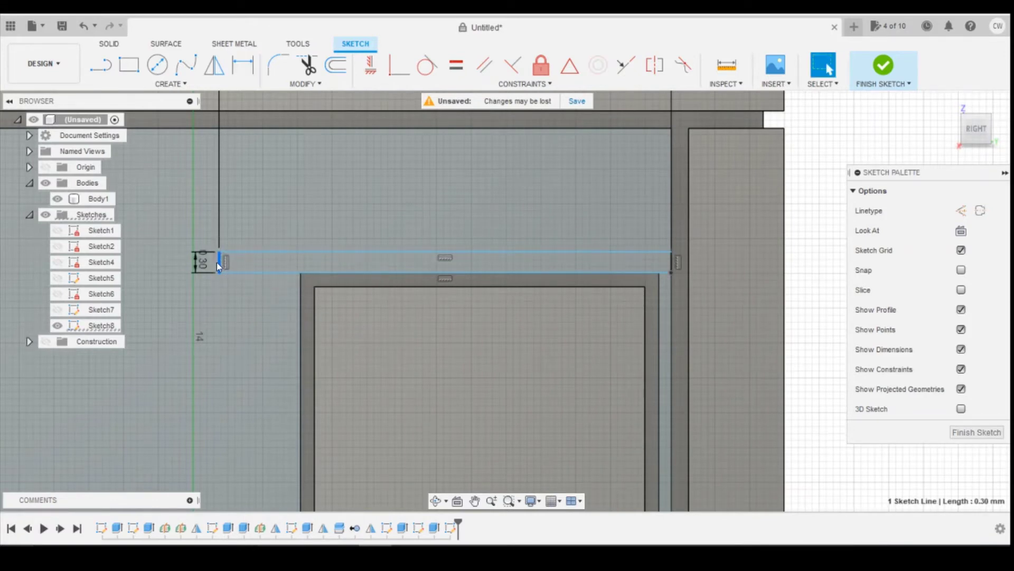
drag(221, 258, 221, 238)
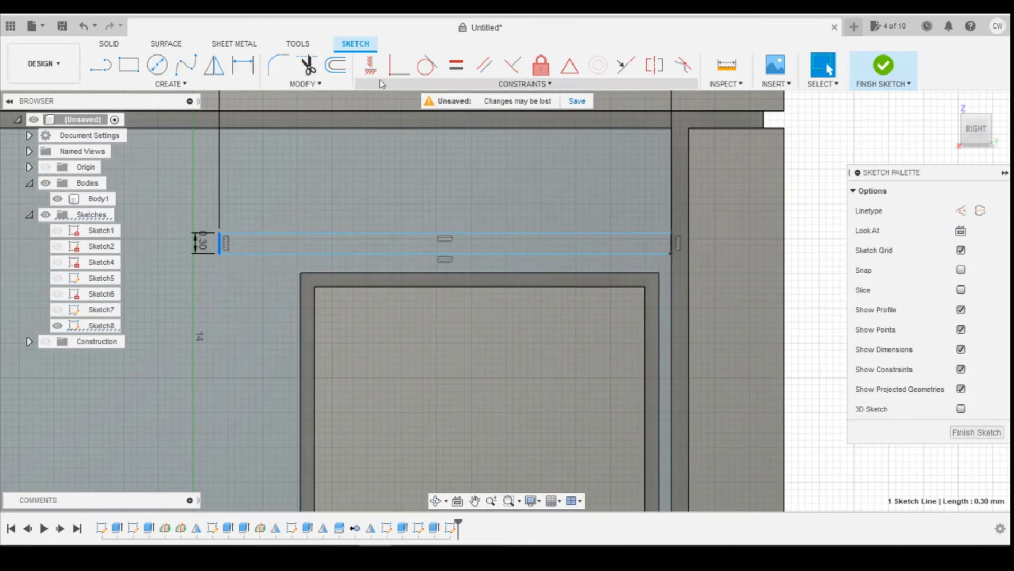
click(399, 77)
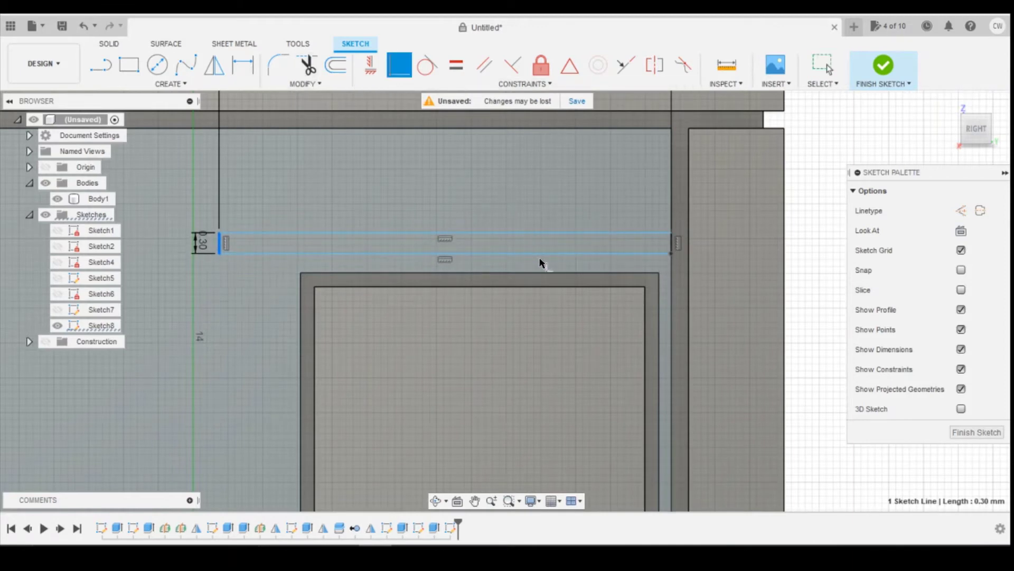
click(671, 254)
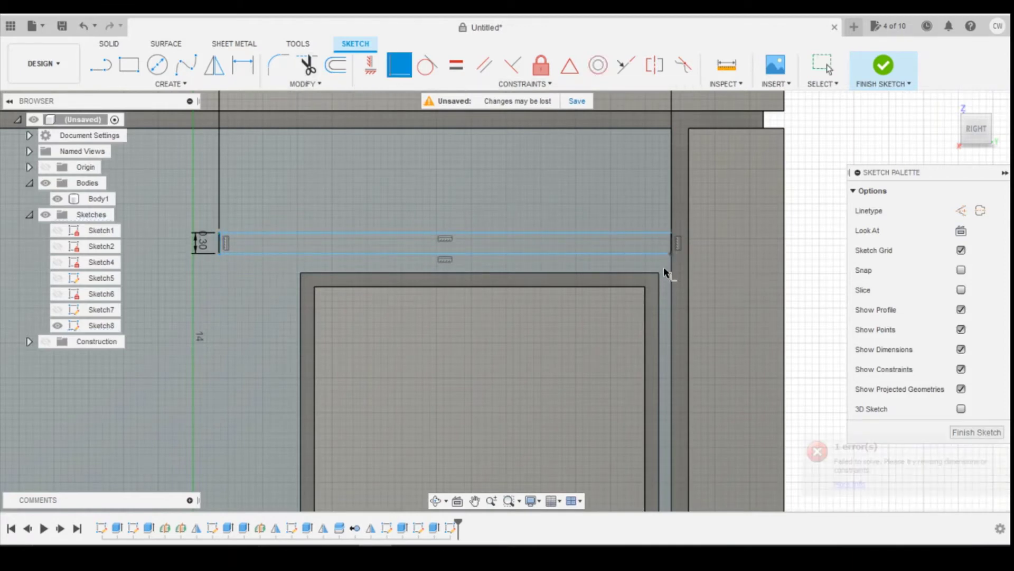
click(622, 272)
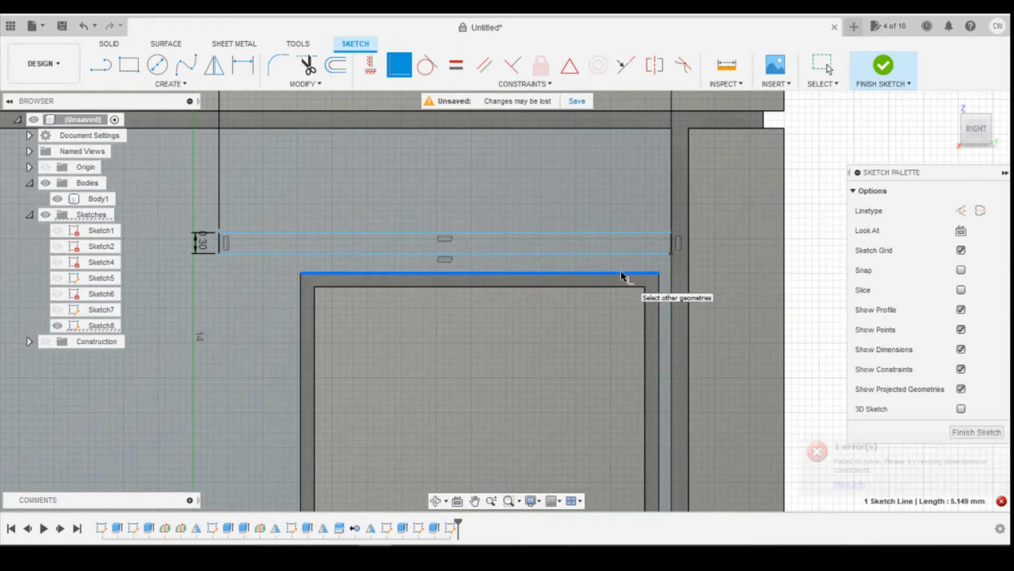
click(670, 255)
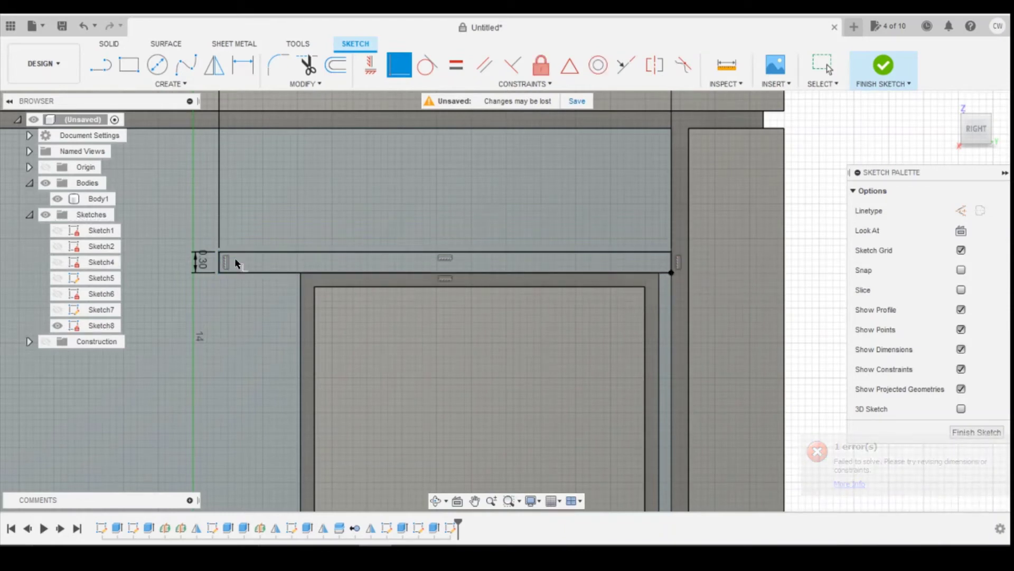
key(Escape)
Step: Extrude the strip rectangle above the door outward 0.3 mm and join it to the body
right_click(533, 270)
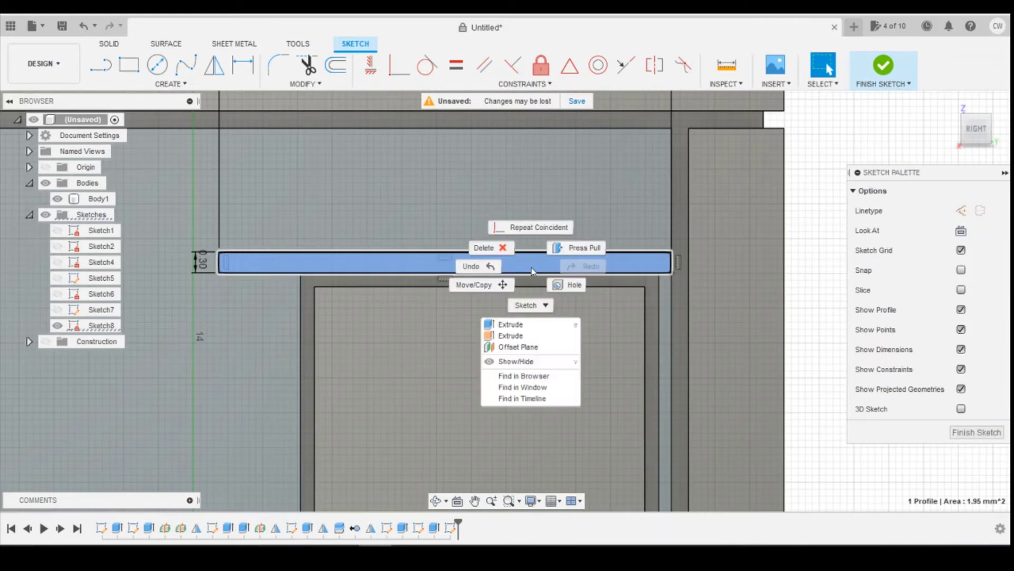
click(511, 324)
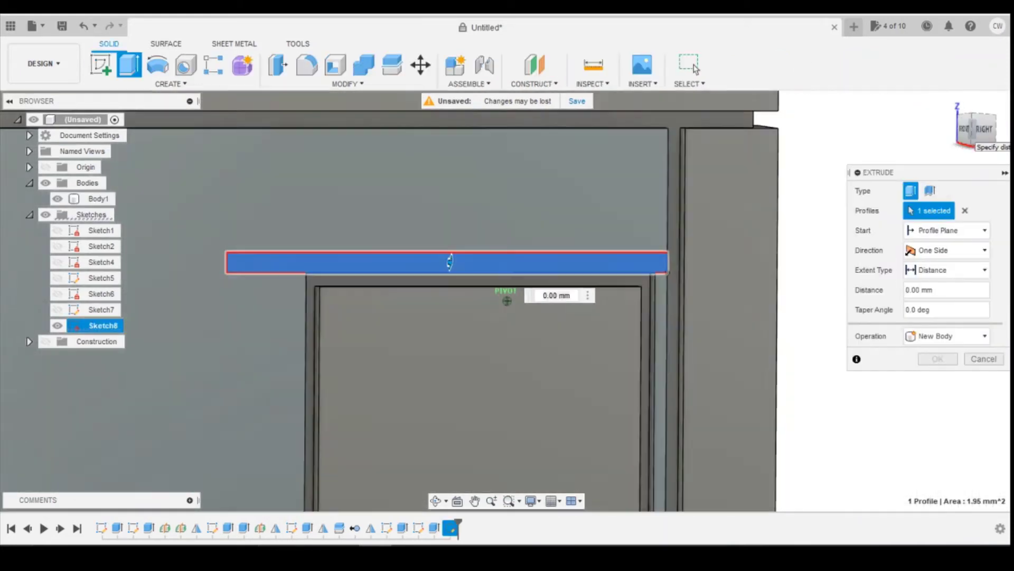
drag(470, 266, 483, 266)
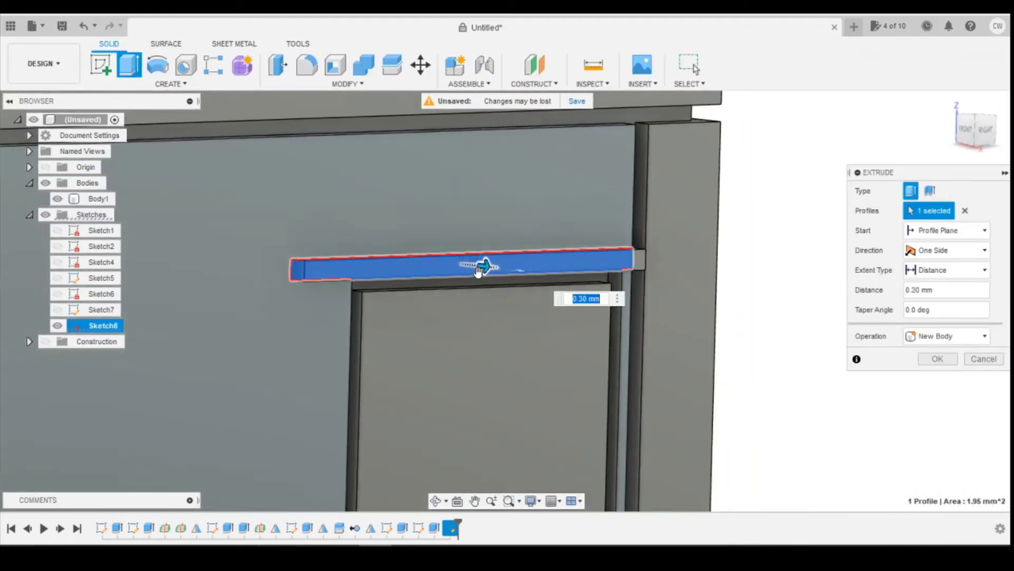
click(941, 336)
click(935, 354)
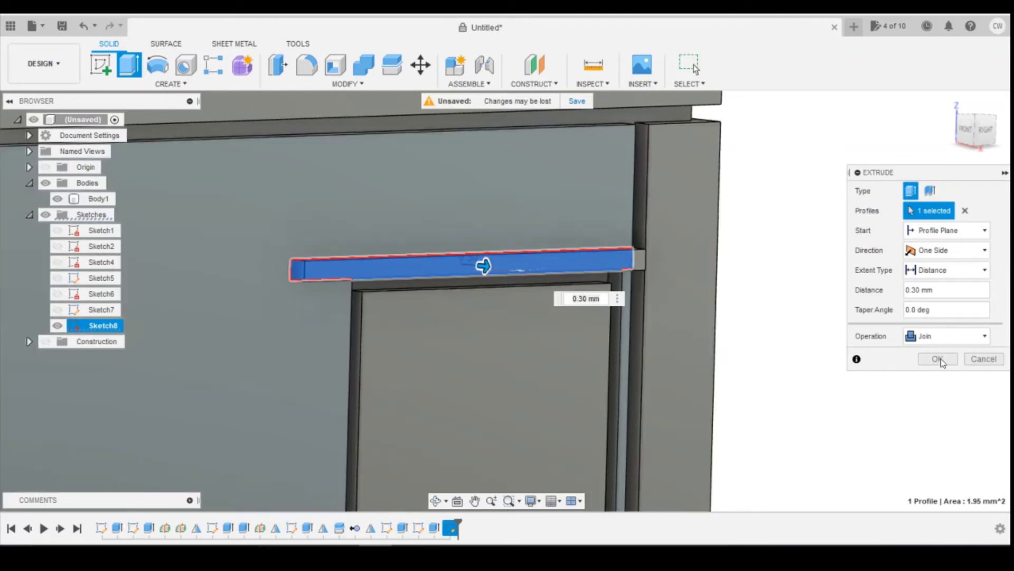
click(937, 359)
shift+middle_drag(540, 223, 592, 200)
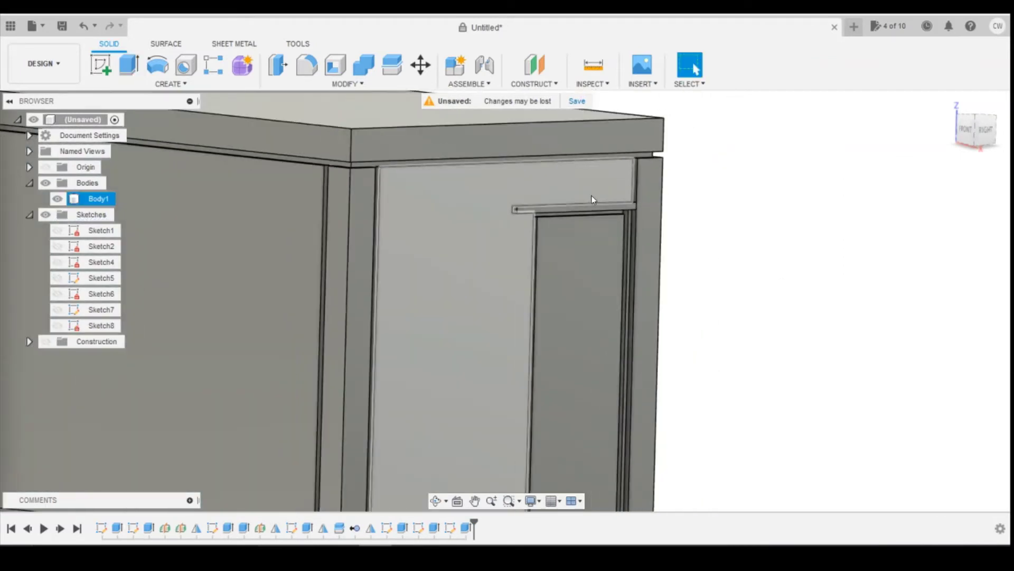
scroll(591, 199, down, 5)
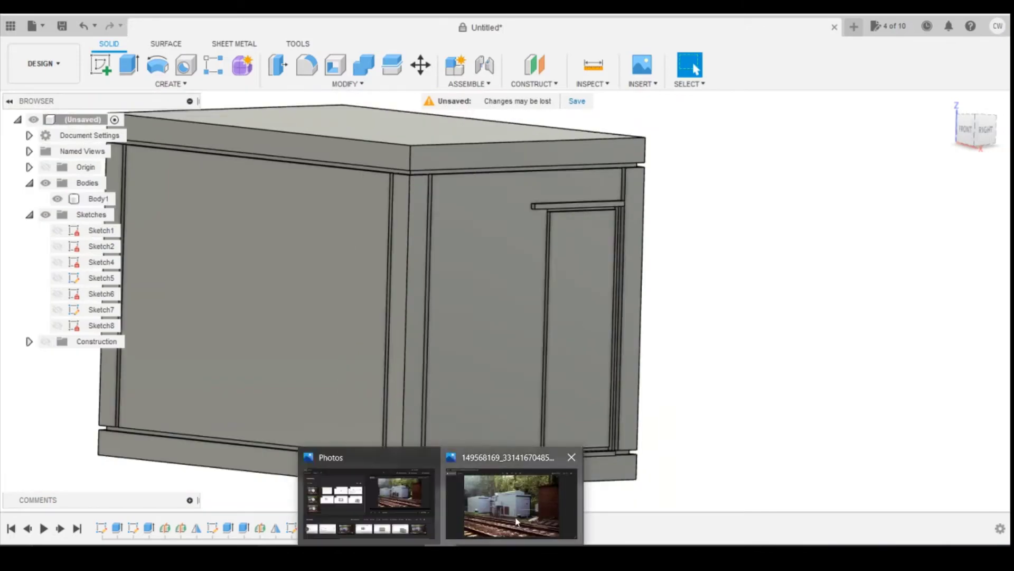
Step: Check the door in the reference photo and sketch a 0.5 mm diameter circle on the door panel near its left edge as the doorknob
click(516, 502)
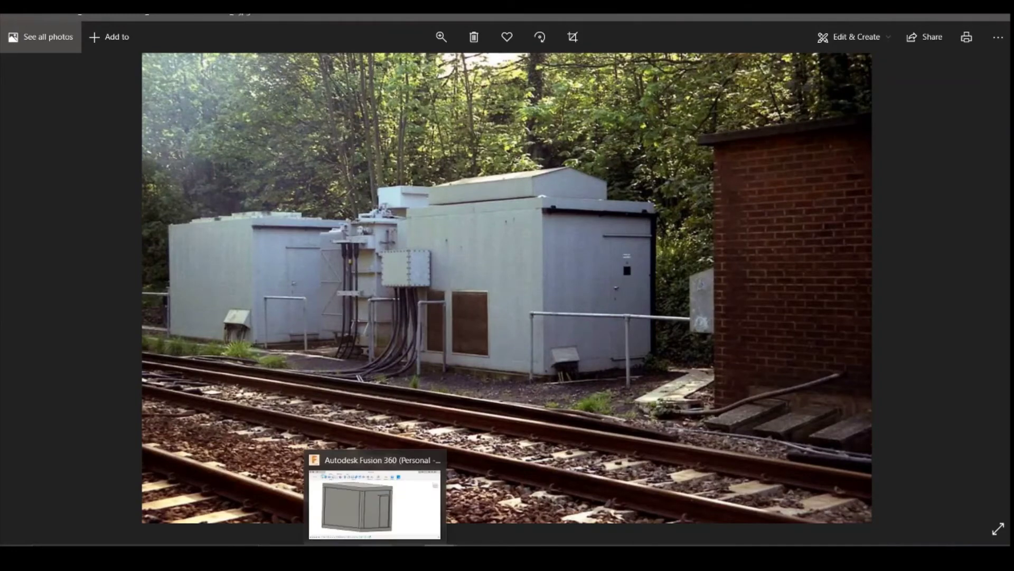
click(375, 557)
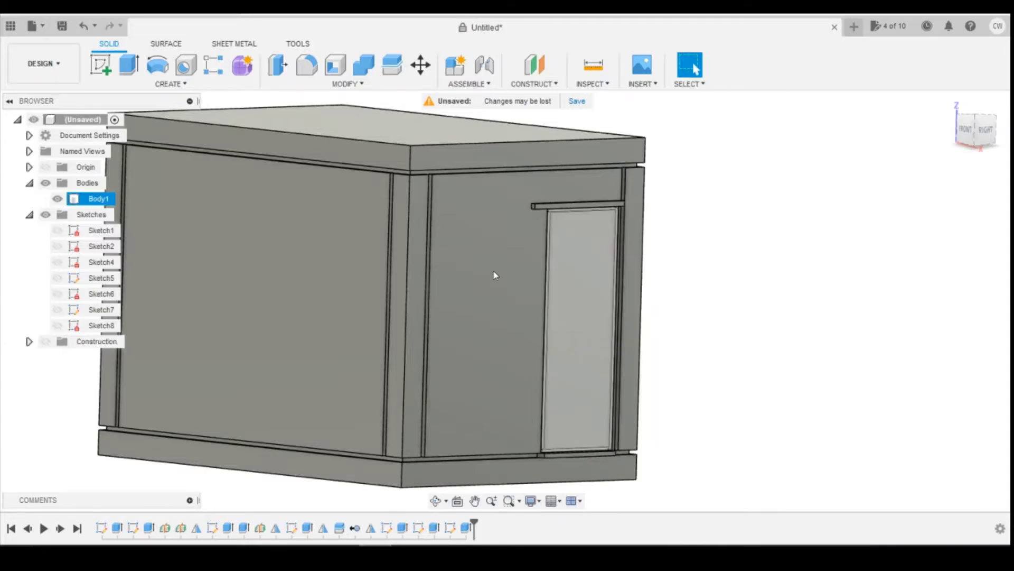
click(101, 65)
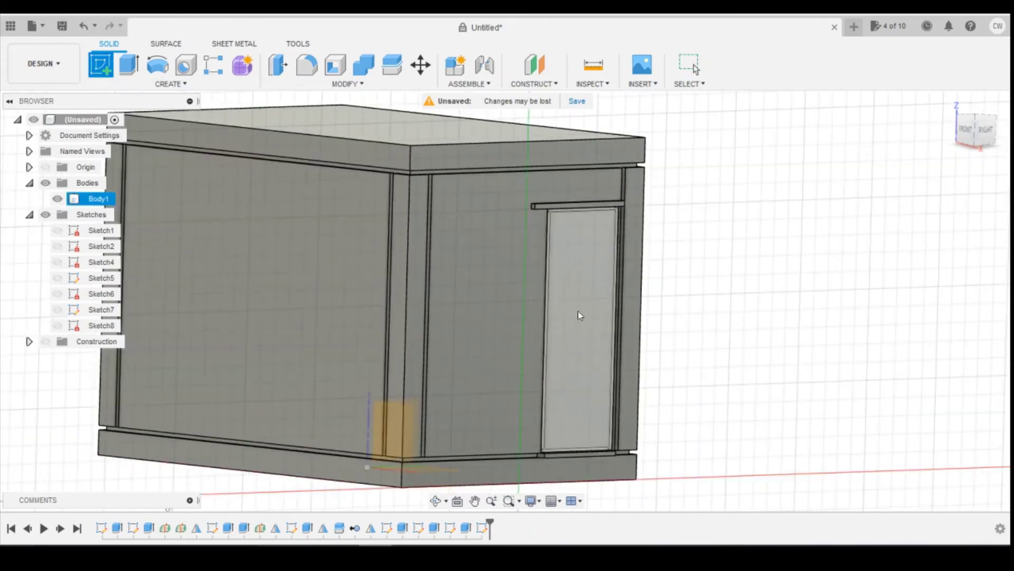
click(580, 313)
click(157, 65)
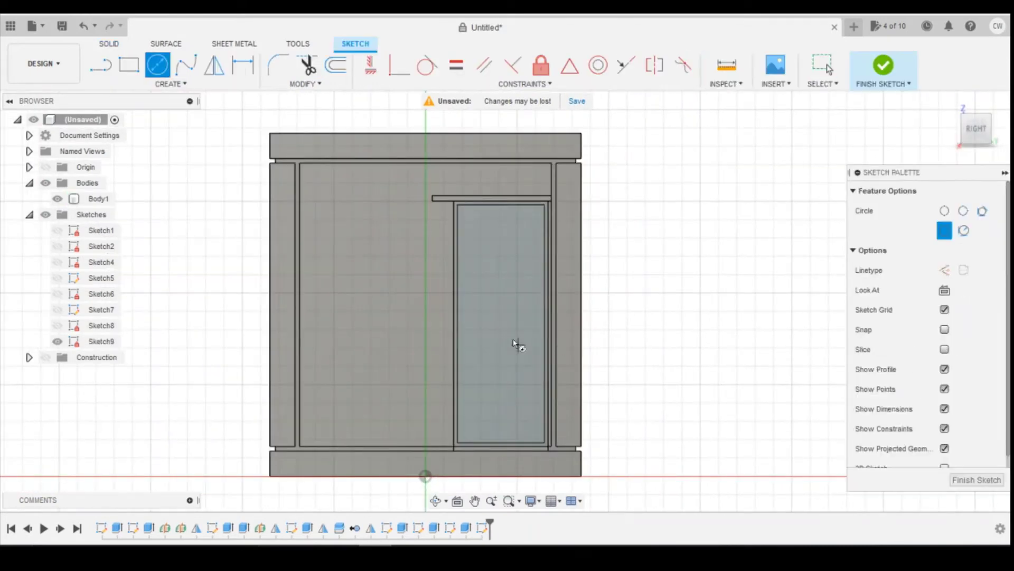
scroll(517, 344, up, 3)
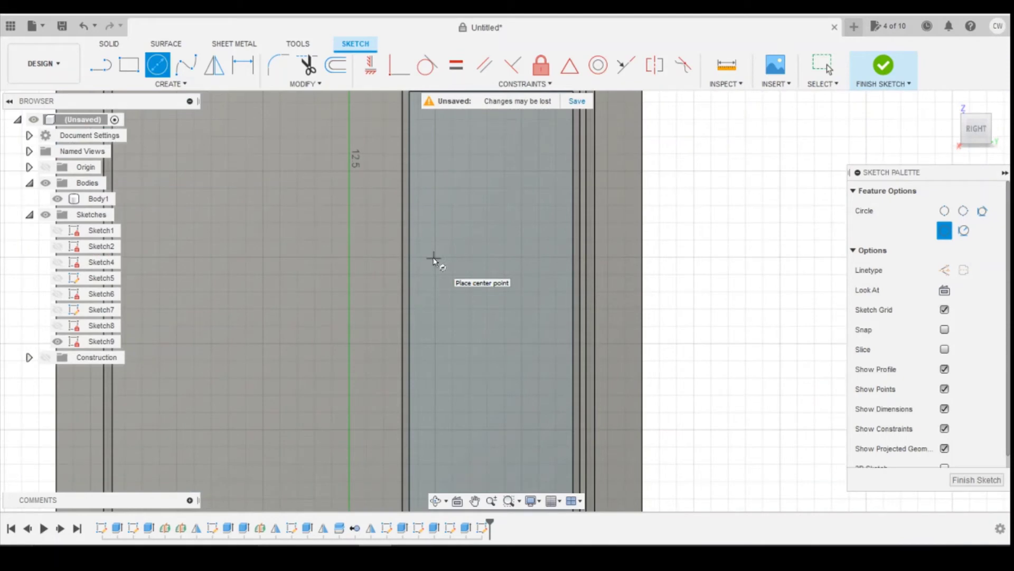
click(435, 254)
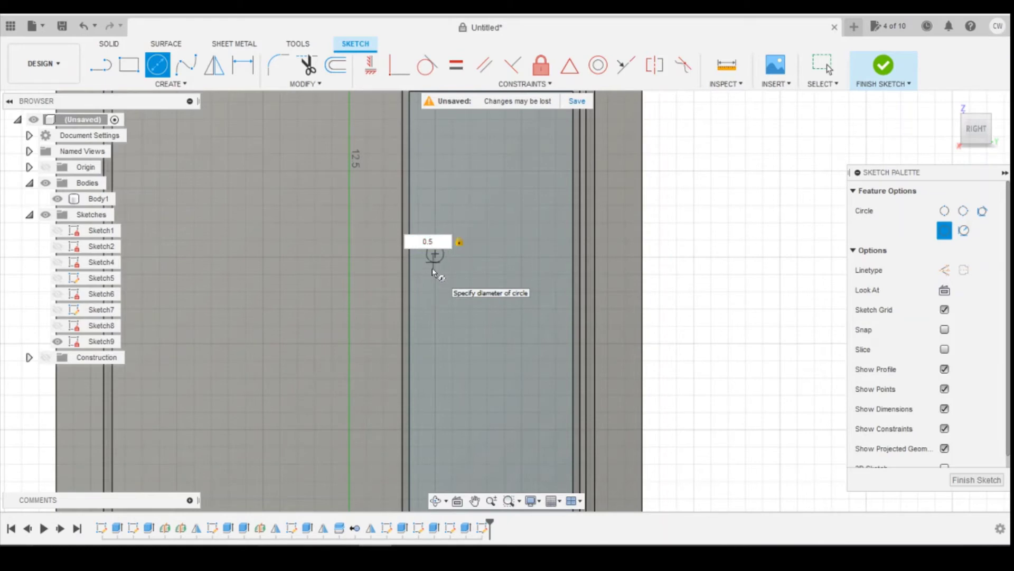
text(0.5)
key(Return)
key(Escape)
Step: Dimension the doorknob circle's centre 0.75 mm from the door panel's left edge
scroll(550, 222, up, 3)
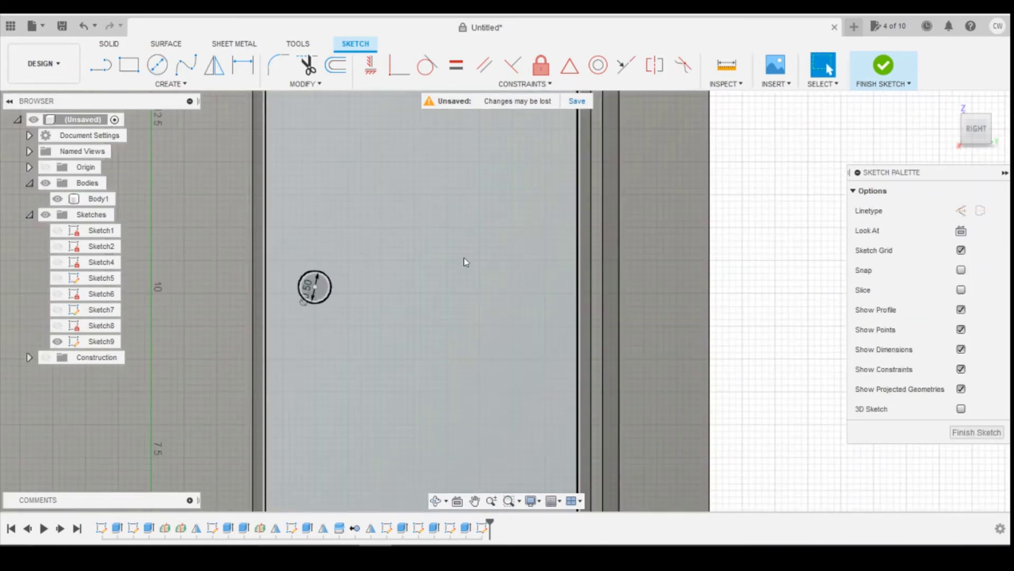
scroll(464, 264, down, 5)
key(d)
scroll(436, 257, up, 6)
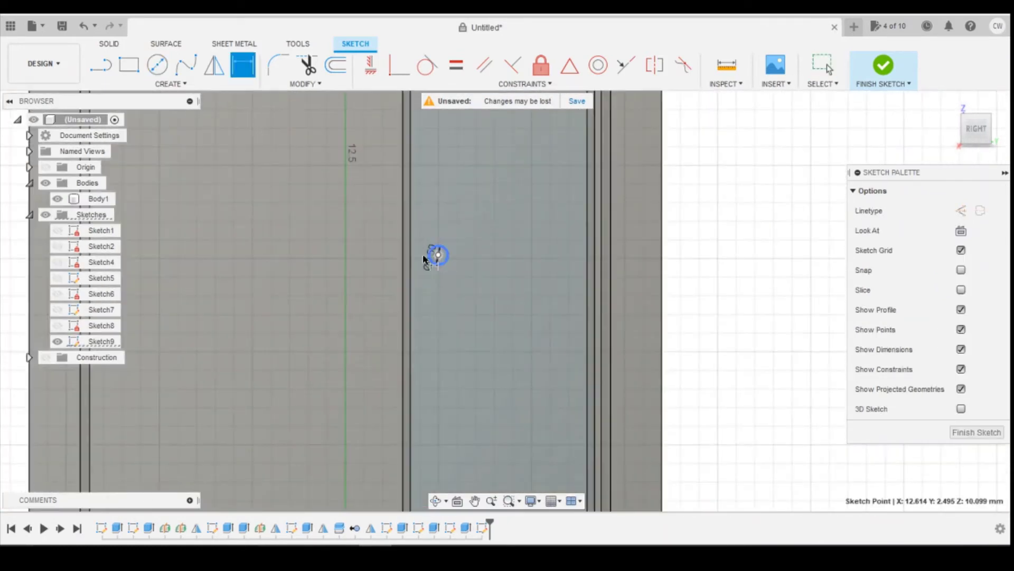
click(410, 248)
click(437, 214)
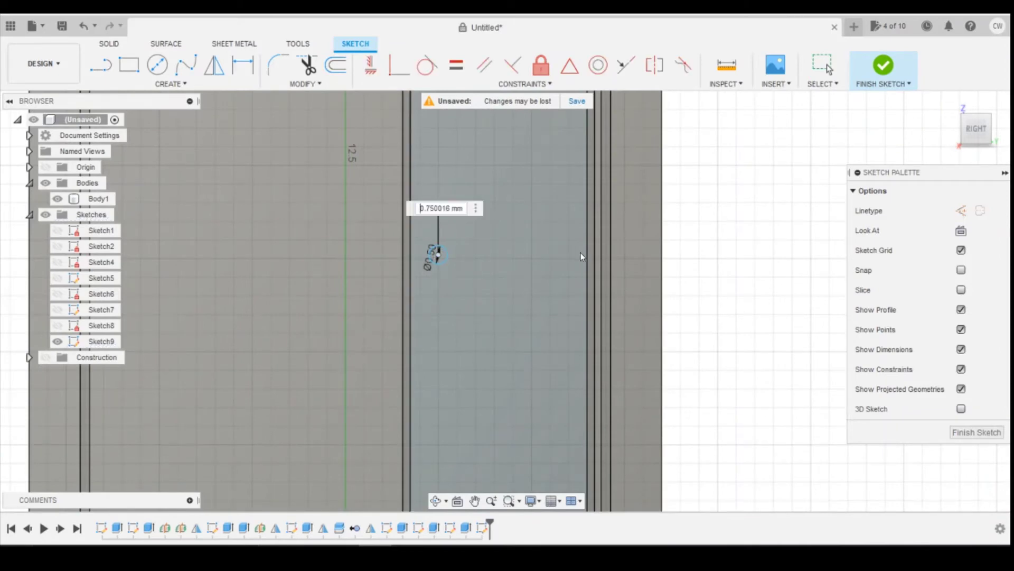
text(0.75)
key(Return)
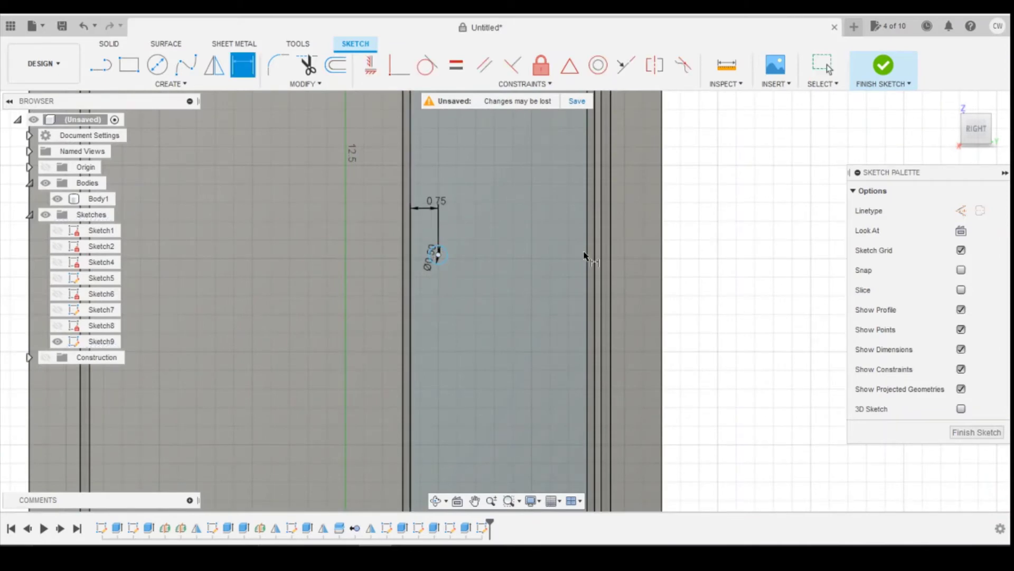
Step: Dimension the doorknob circle's centre 8.3 mm above the door panel's bottom edge
click(438, 256)
scroll(438, 257, down, 5)
scroll(486, 206, up, 4)
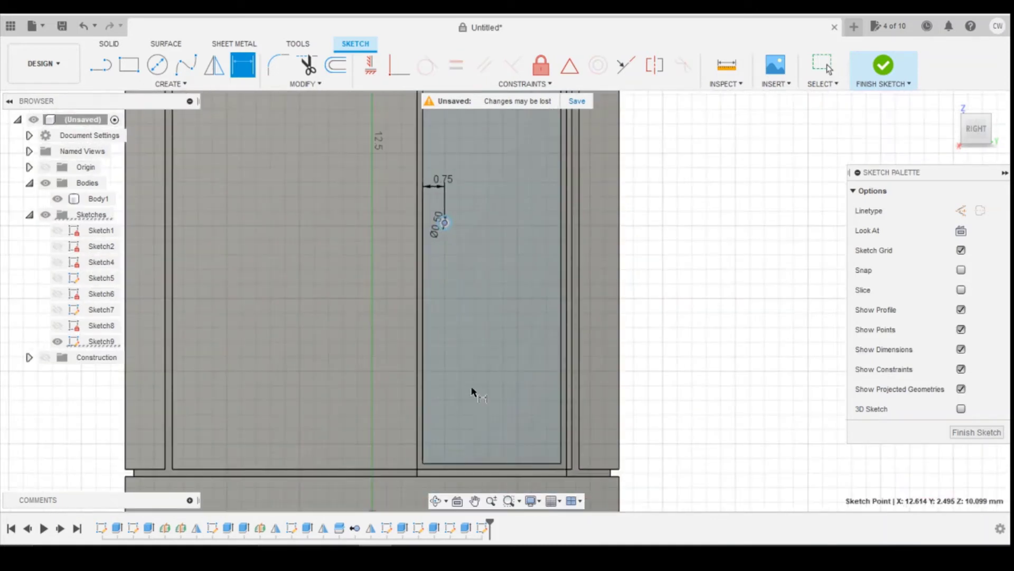
click(448, 463)
click(711, 357)
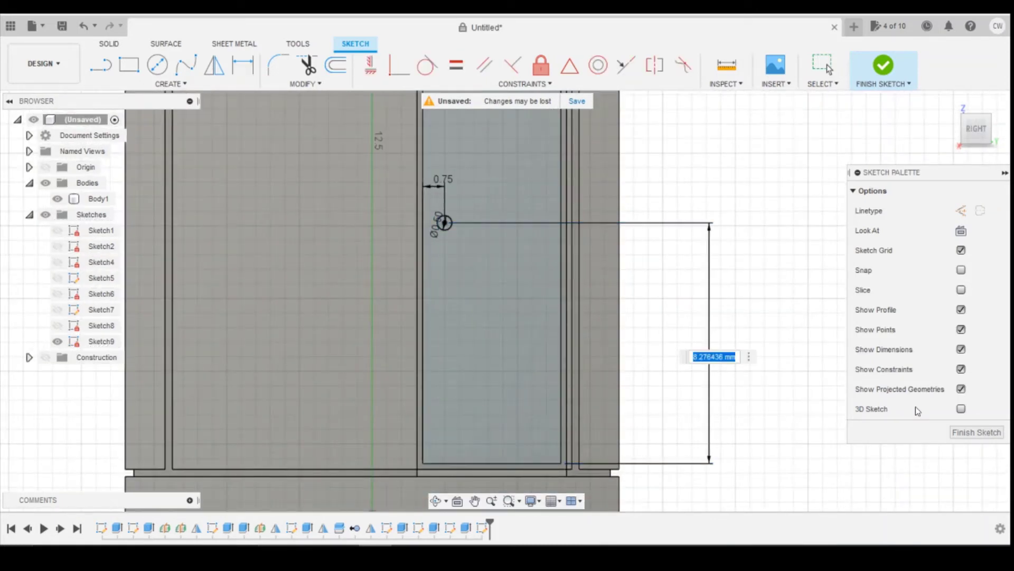
text(8.3)
key(Return)
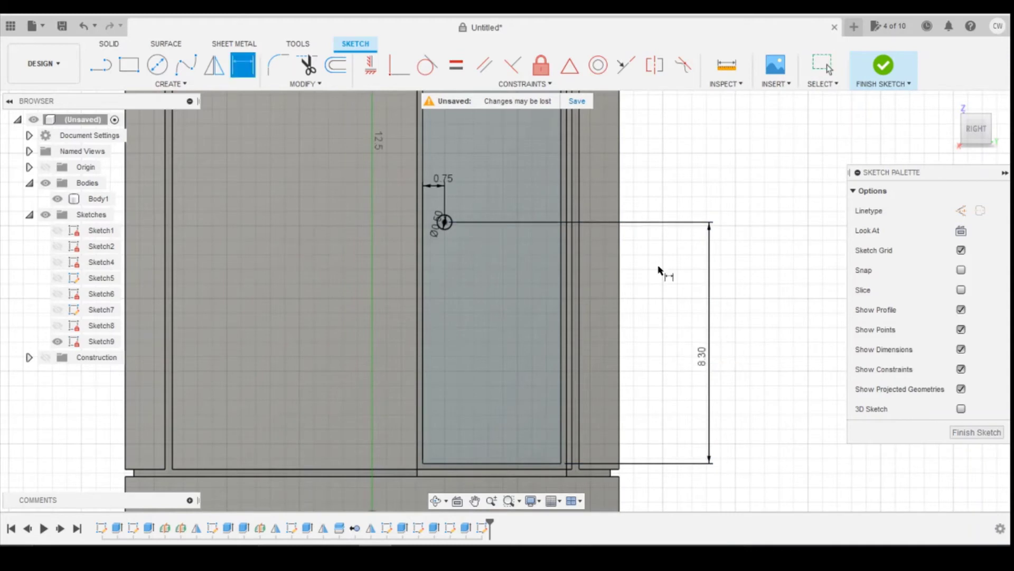
Step: Extrude the doorknob circle outward 0.5 mm and join it to the body
scroll(661, 271, up, 3)
scroll(230, 156, up, 2)
right_click(205, 106)
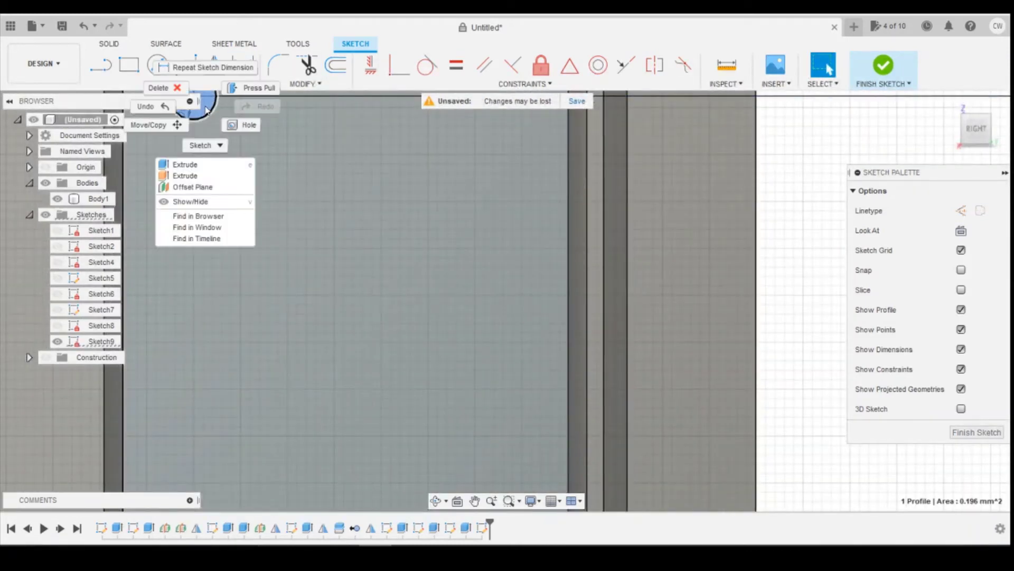
click(221, 169)
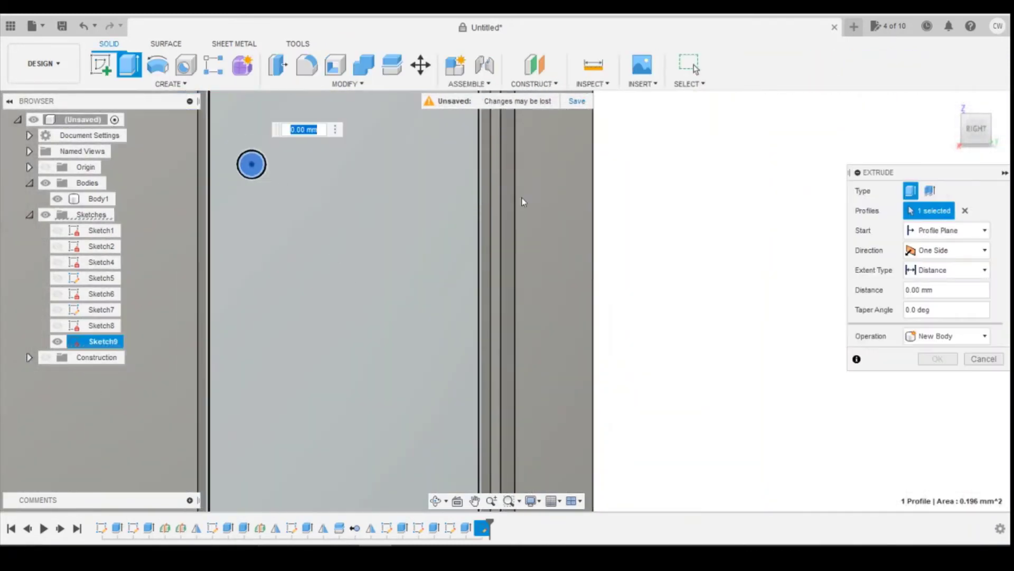
text(0.3)
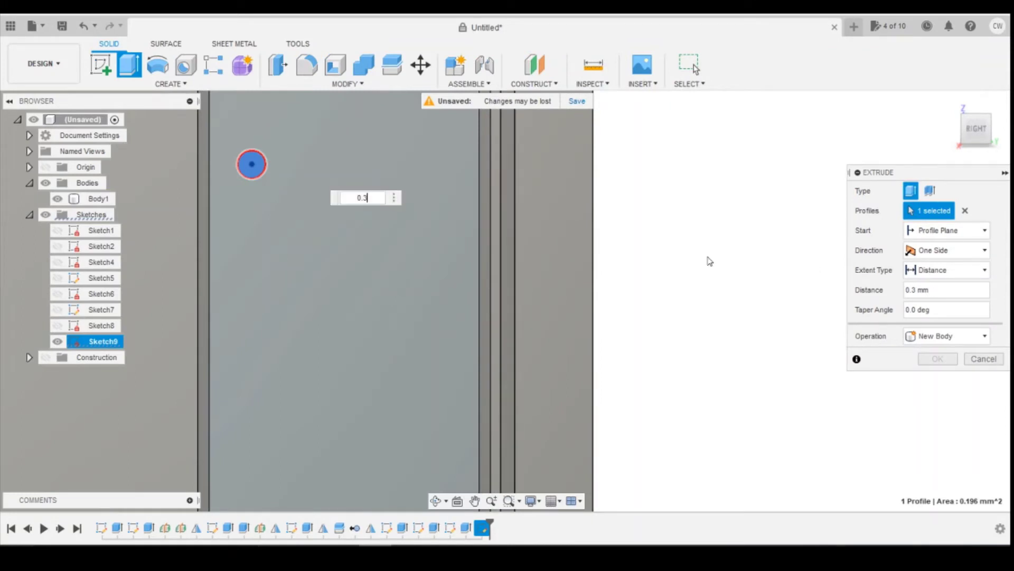
drag(976, 129, 993, 134)
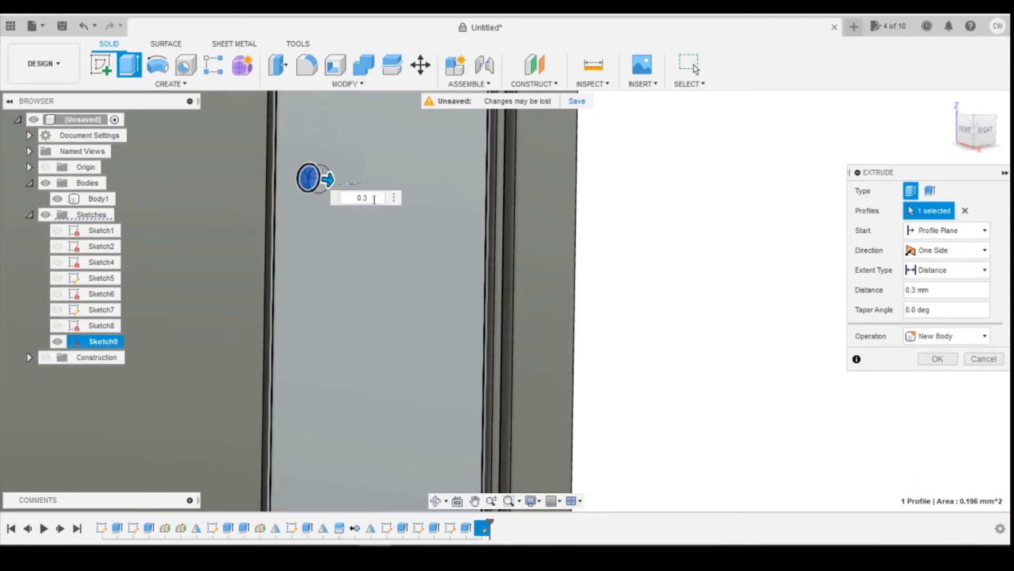
drag(372, 199, 339, 195)
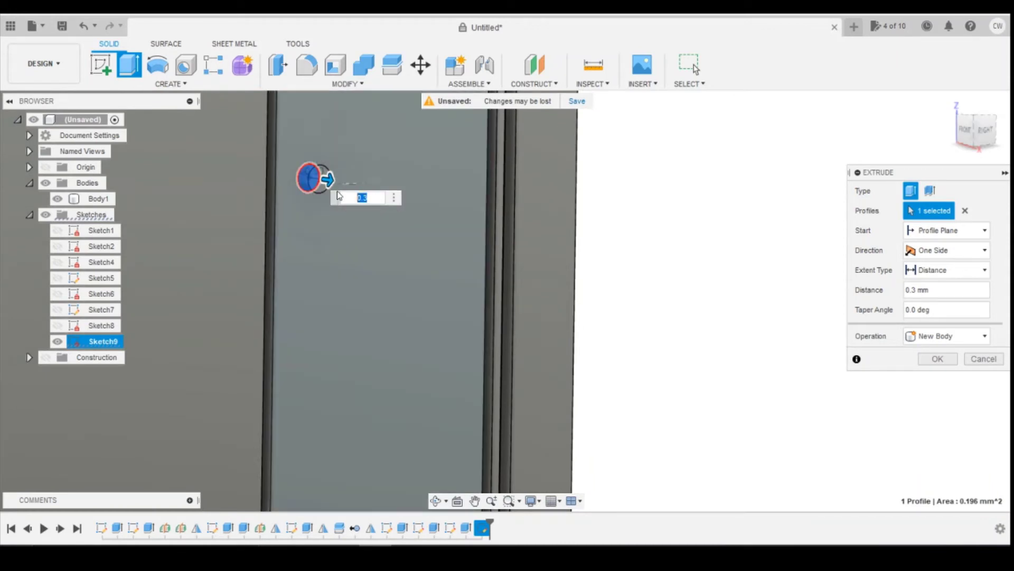
text(0)
key(Return)
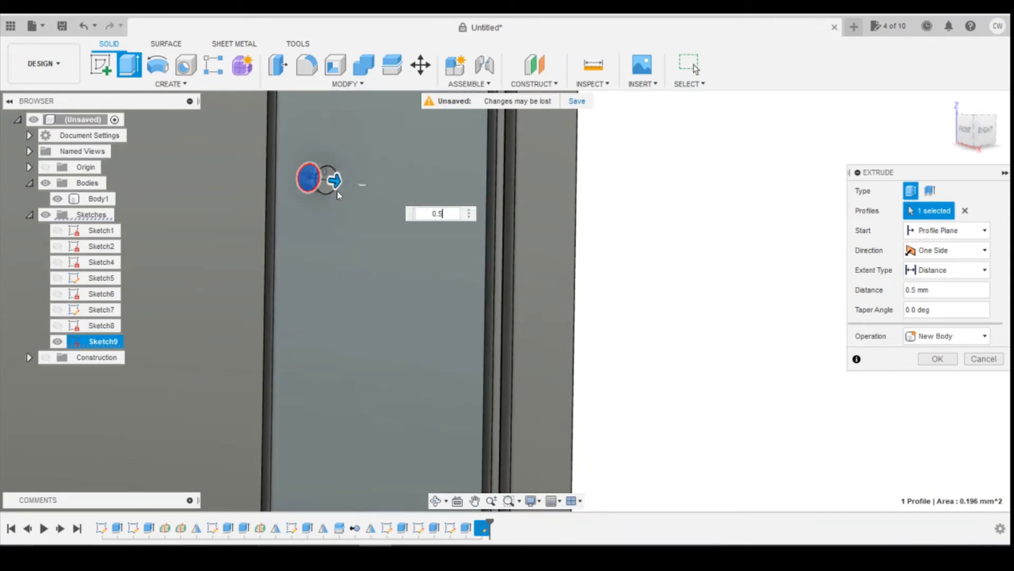
click(956, 336)
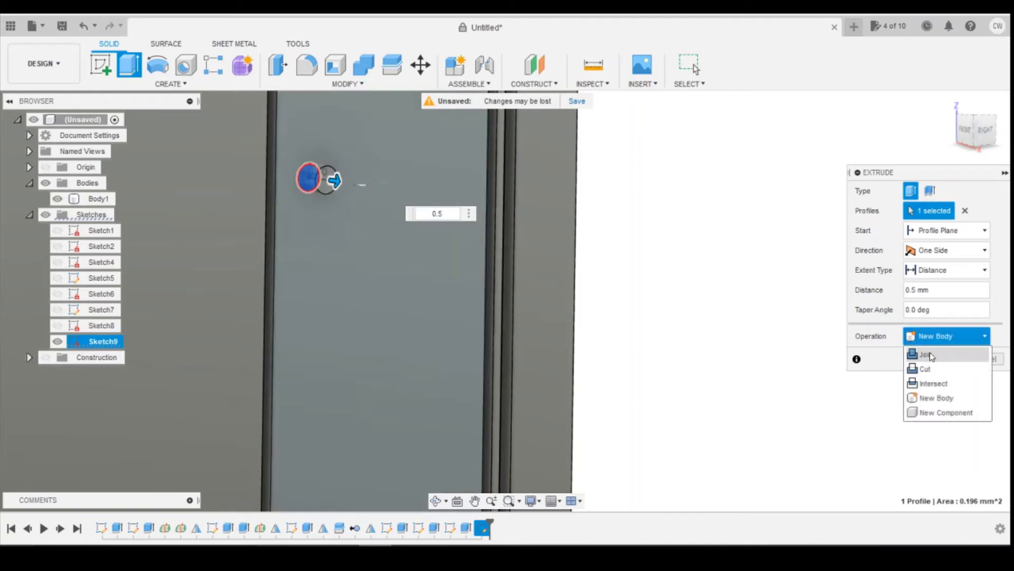
click(927, 353)
click(937, 358)
scroll(597, 330, down, 5)
scroll(608, 324, down, 3)
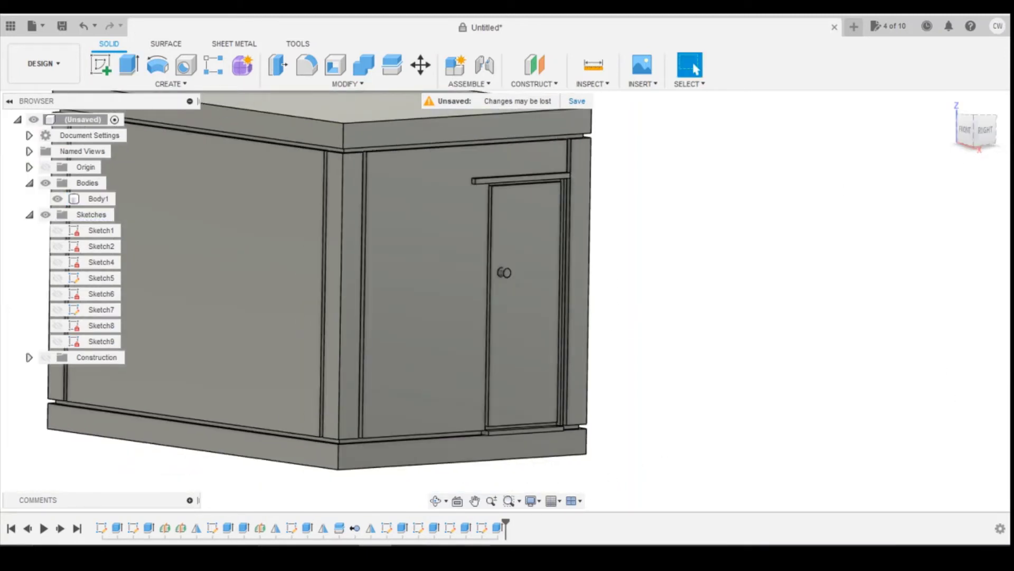
Step: Switch to the reference photos and browse to the side view to examine the brown panels on the building's long wall
mouse_move(477, 544)
click(510, 527)
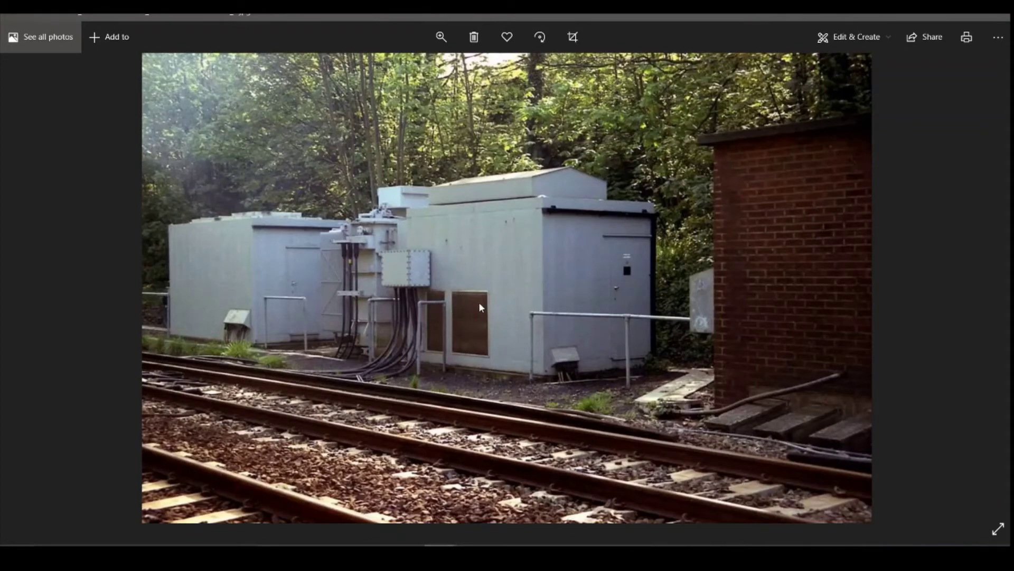
key(Right)
key(Right)
key(Right)
key(Right)
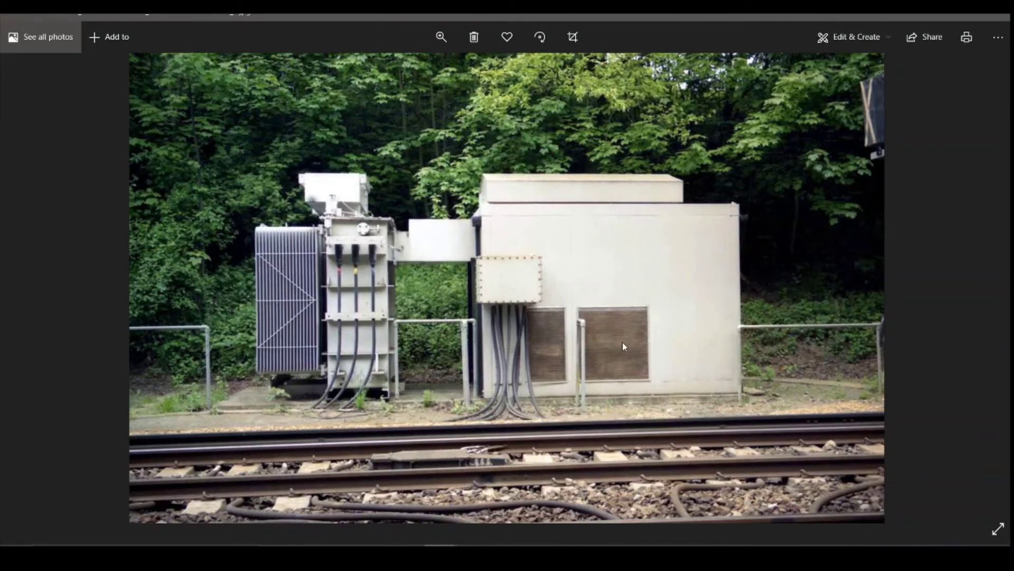
Step: Compare the reference photos with the measured drawing to examine the brown panels on both long walls
key(Right)
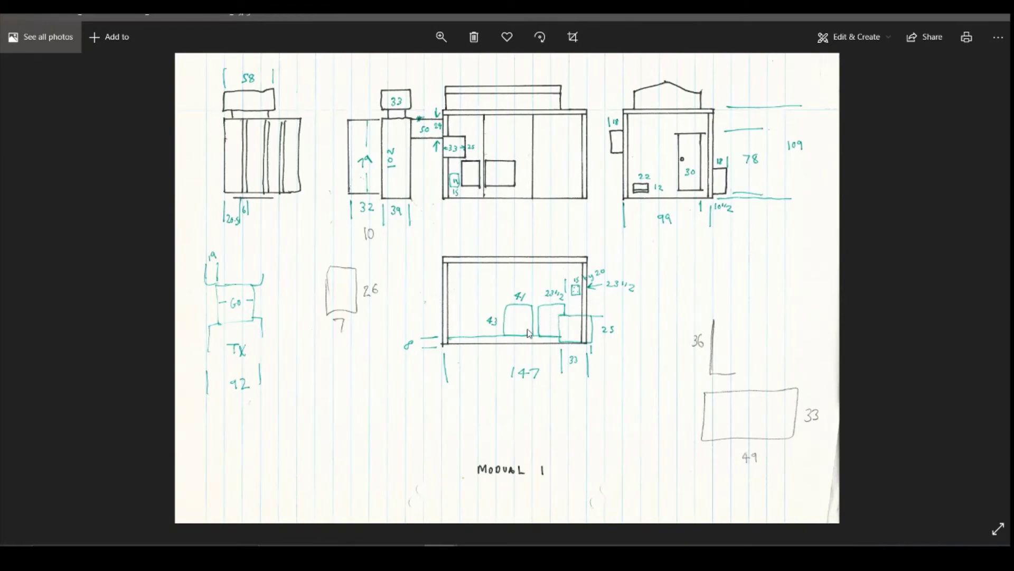
key(Right)
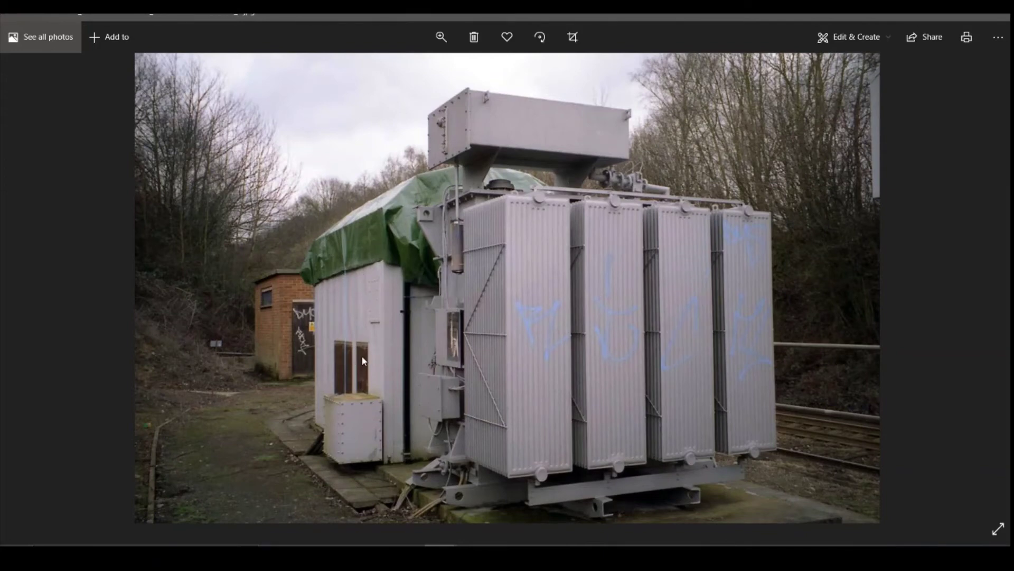
key(Left)
key(Left)
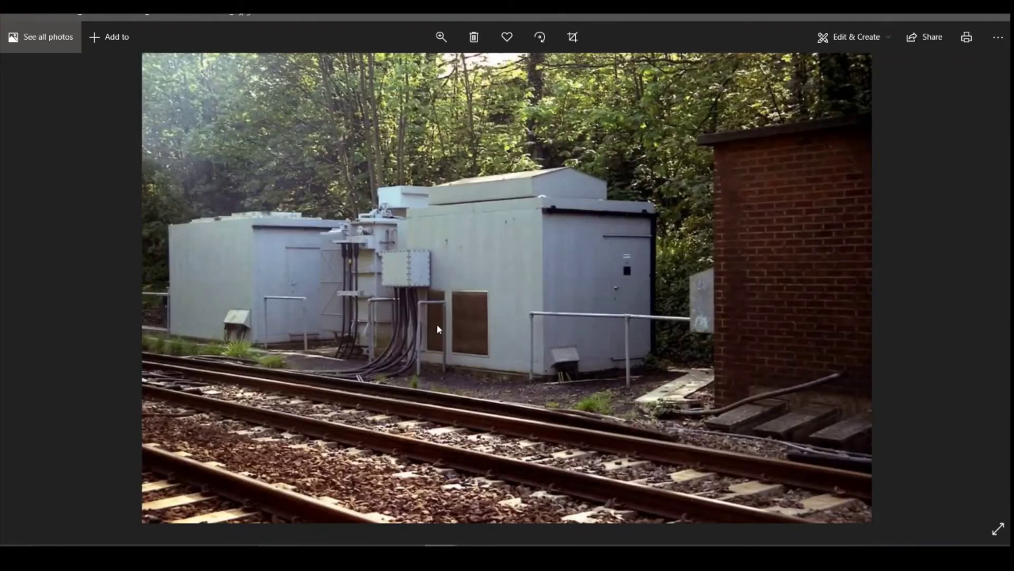
key(Right)
key(Right)
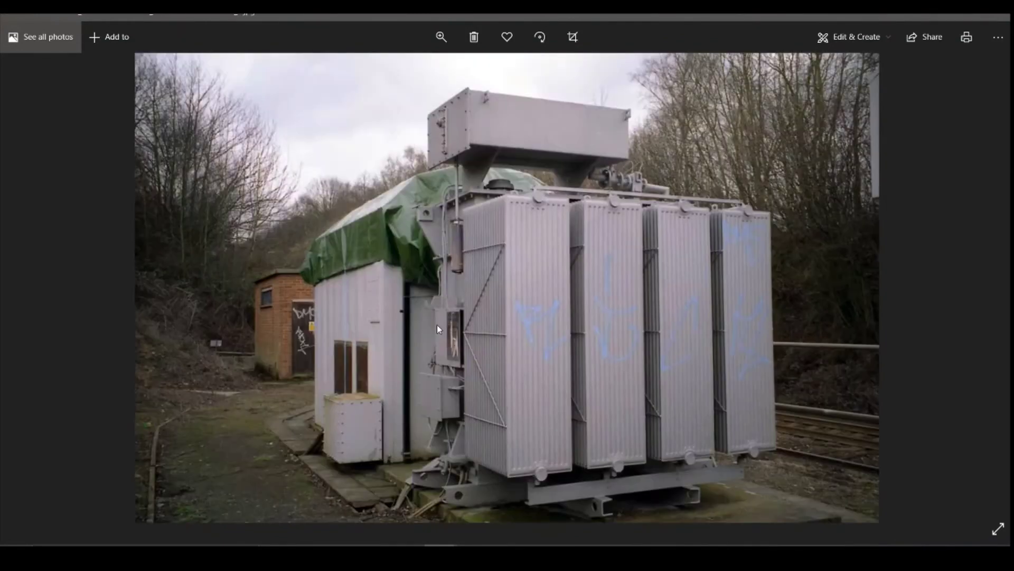
key(Left)
key(Left)
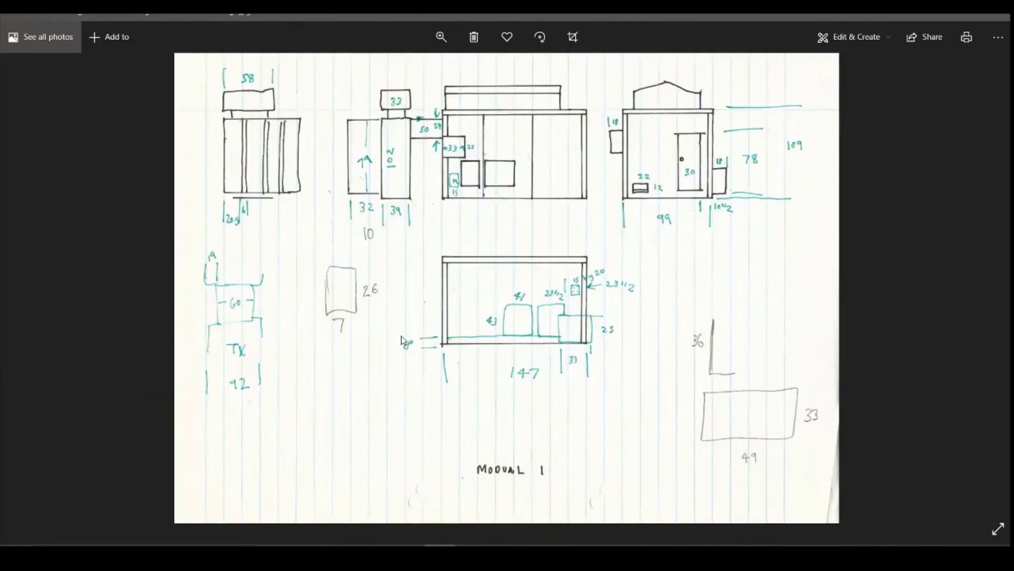
key(Right)
key(Right)
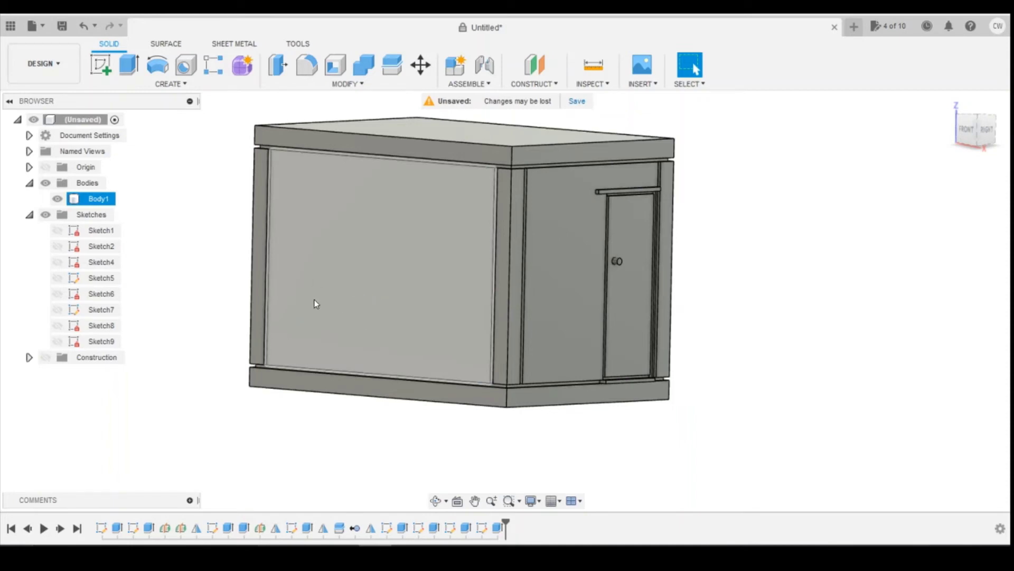
Step: Start a sketch on the building's long front wall and draw a rectangle about 3.15 mm wide near its lower left corner
key(s)
click(306, 323)
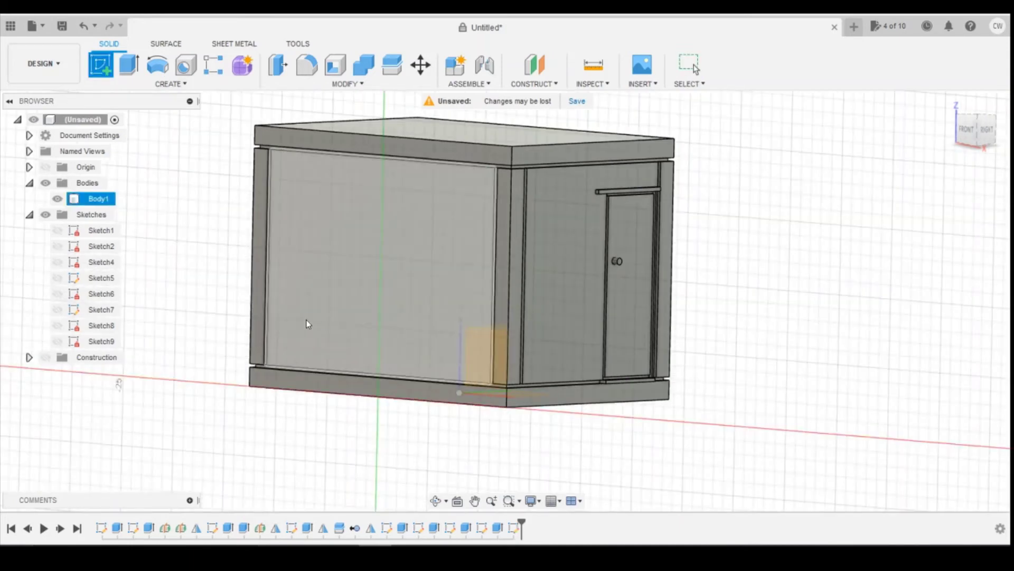
click(307, 322)
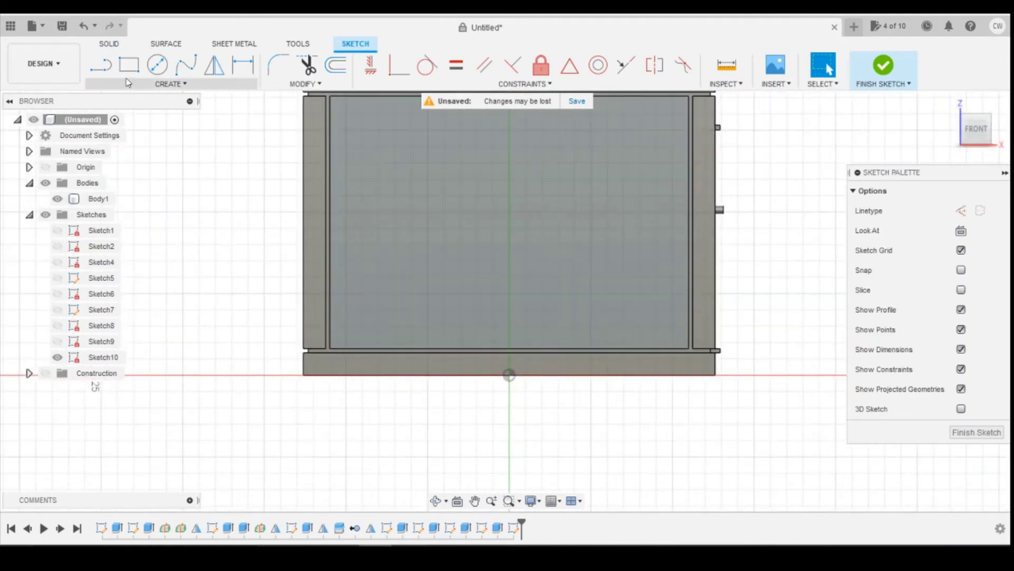
key(r)
click(388, 251)
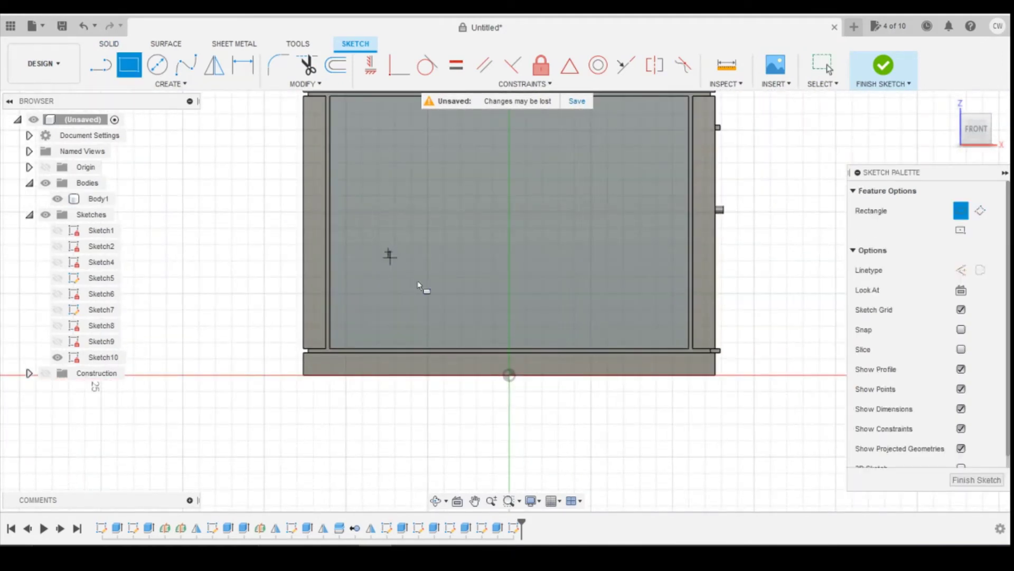
click(440, 333)
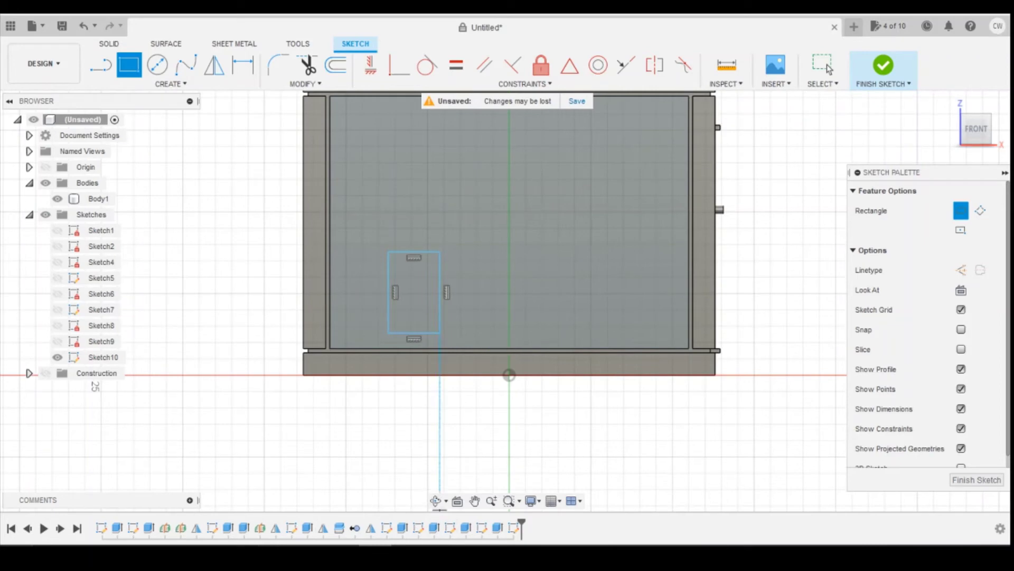
key(Escape)
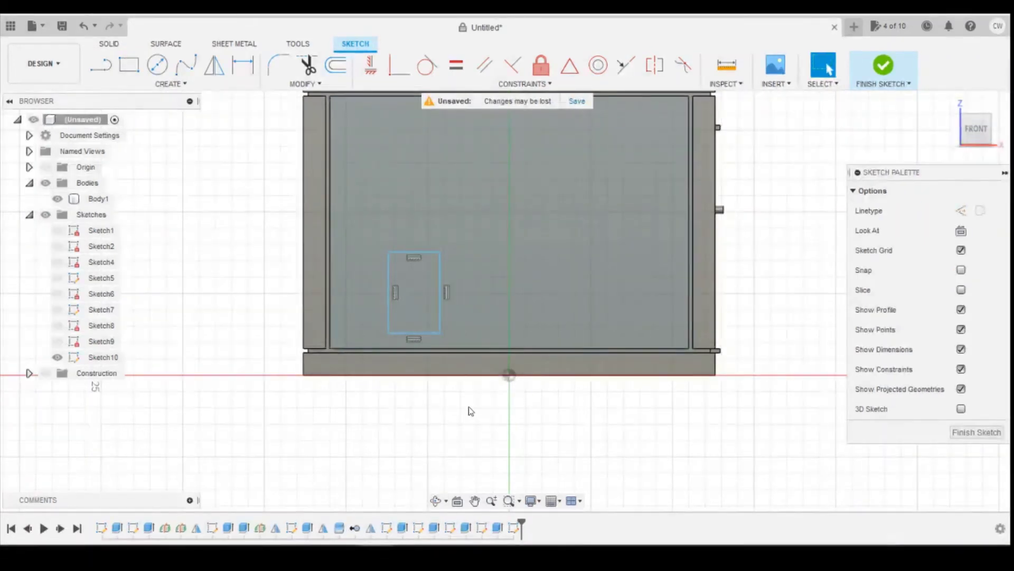
Step: Check the narrower panel's width on the measured drawing and convert 23.5 inches to millimetres in the browser converter
click(540, 519)
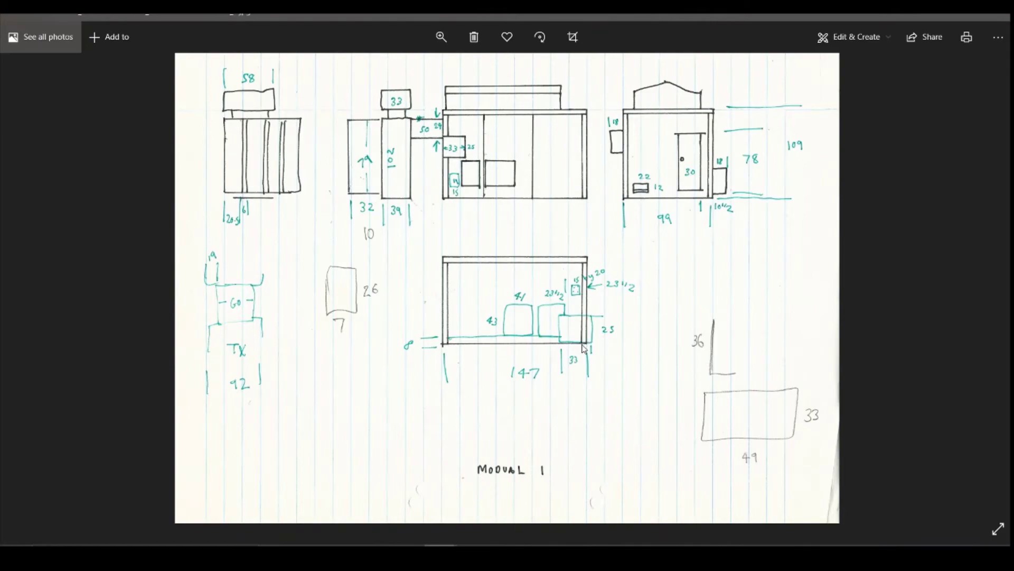
key(alt+Tab)
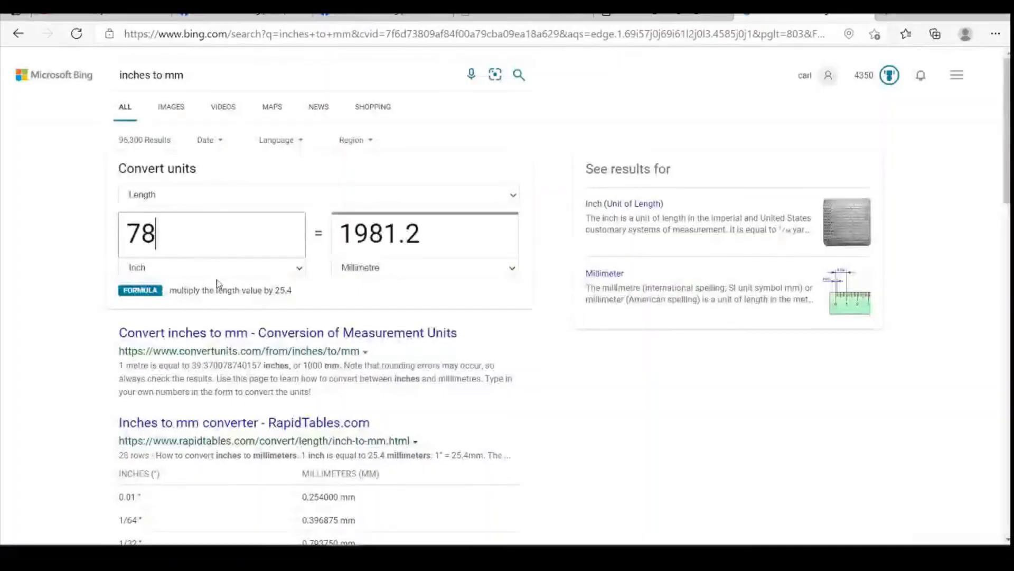
drag(172, 233, 101, 237)
text(23.5)
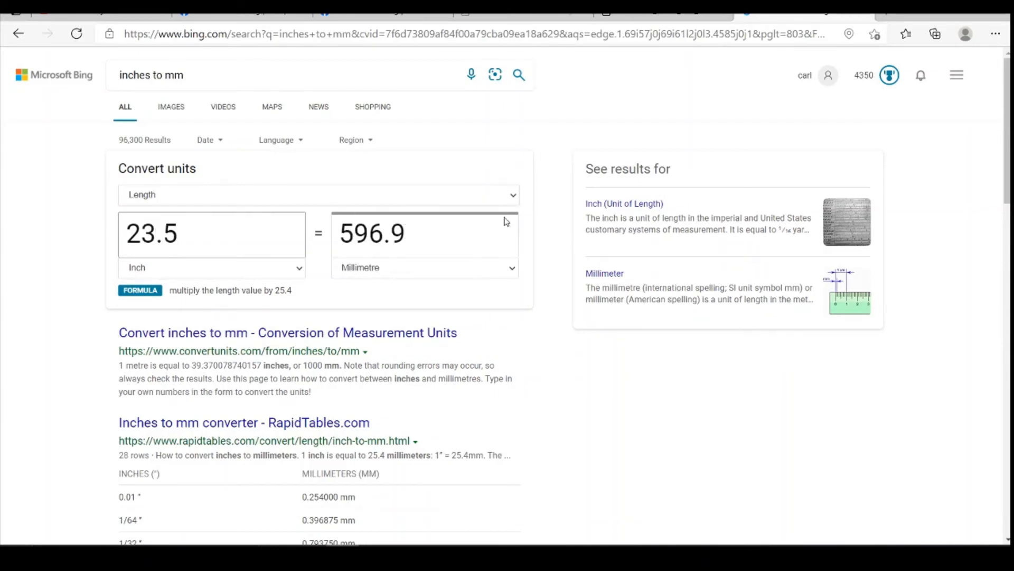
click(490, 530)
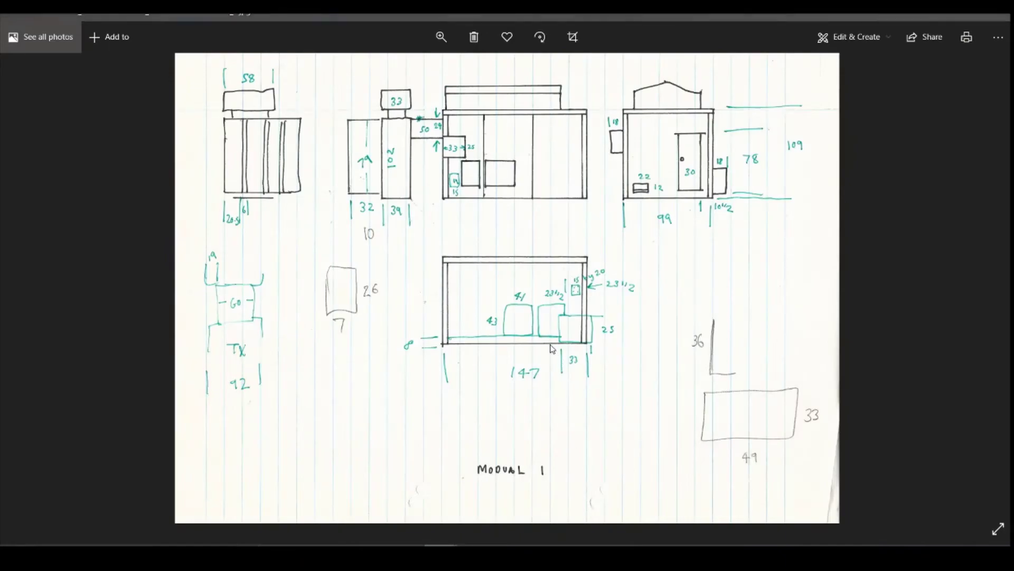
key(alt+Tab)
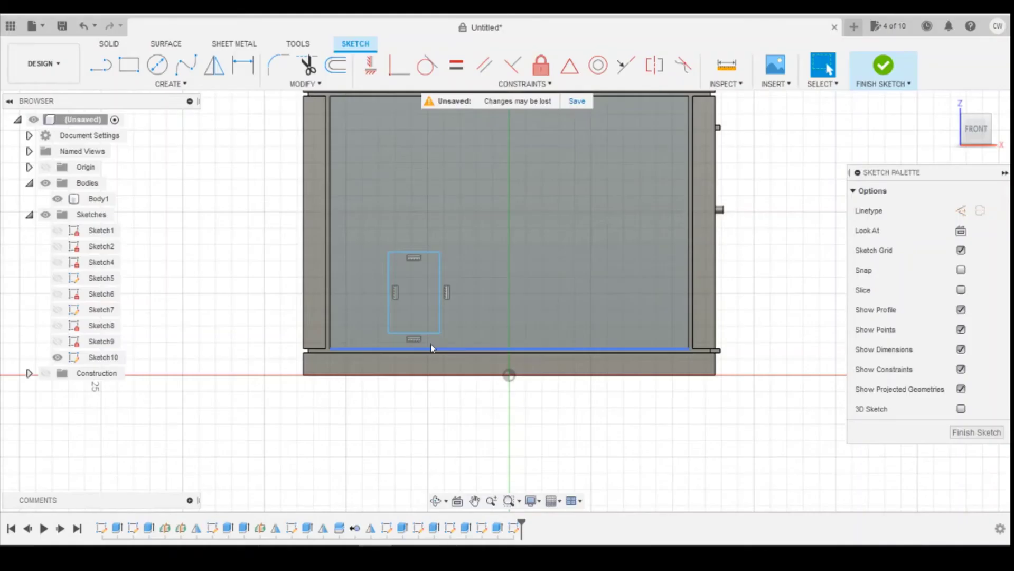
Step: Dimension the panel rectangle's width at 4.033 mm, scaled down from the converted 596.9 mm
click(413, 252)
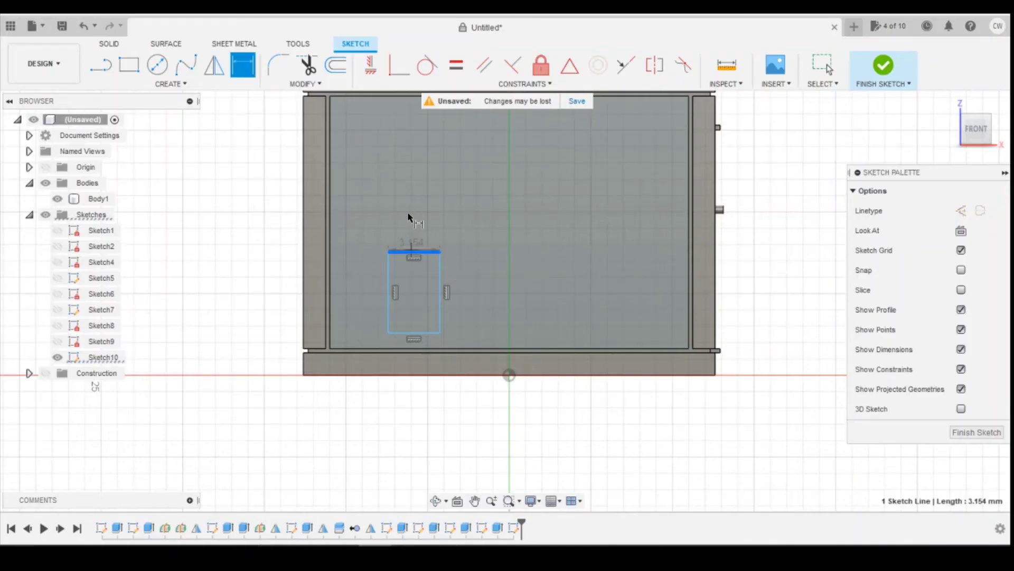
click(409, 217)
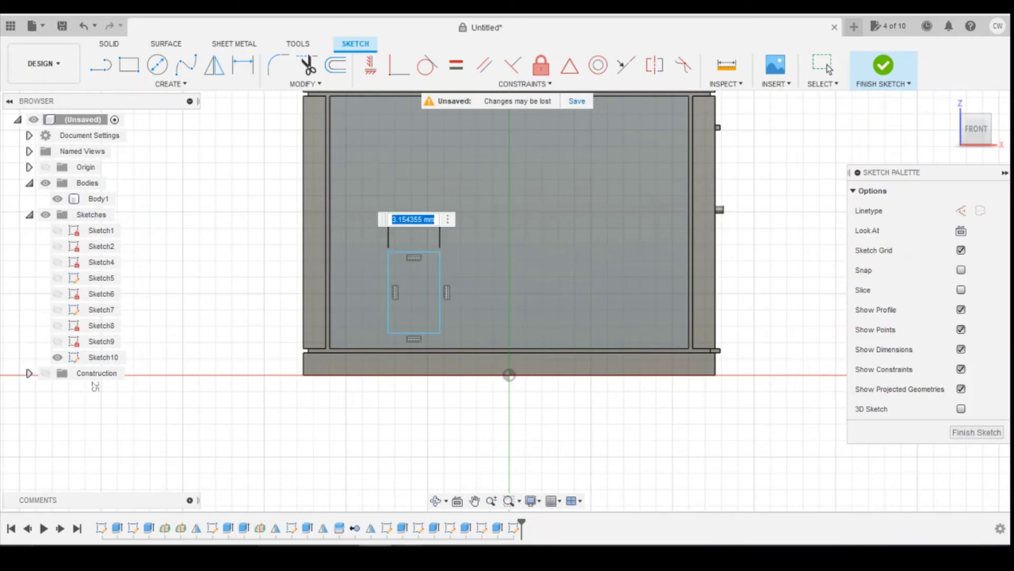
key(alt+Tab)
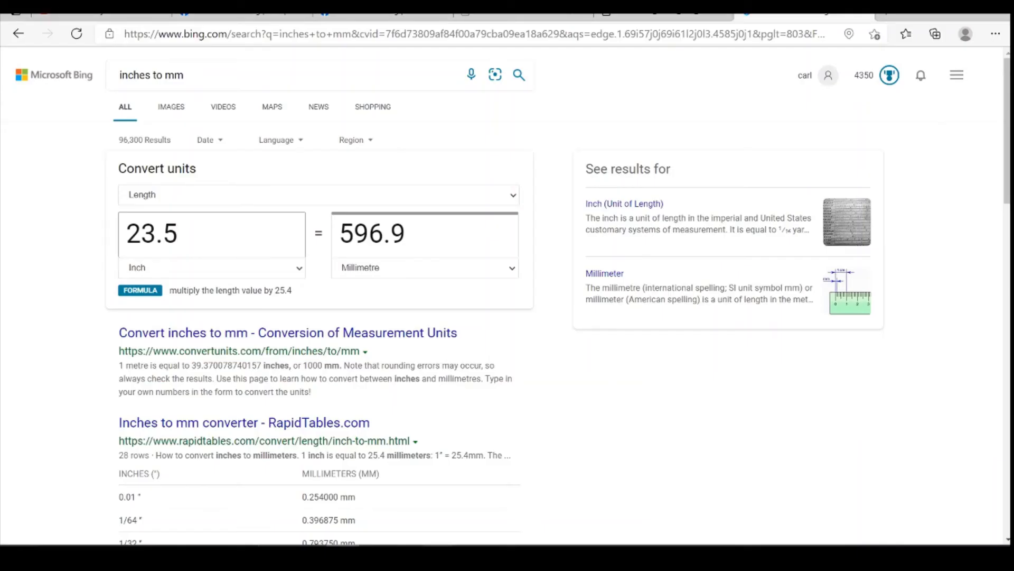
key(alt+Tab)
text(59)
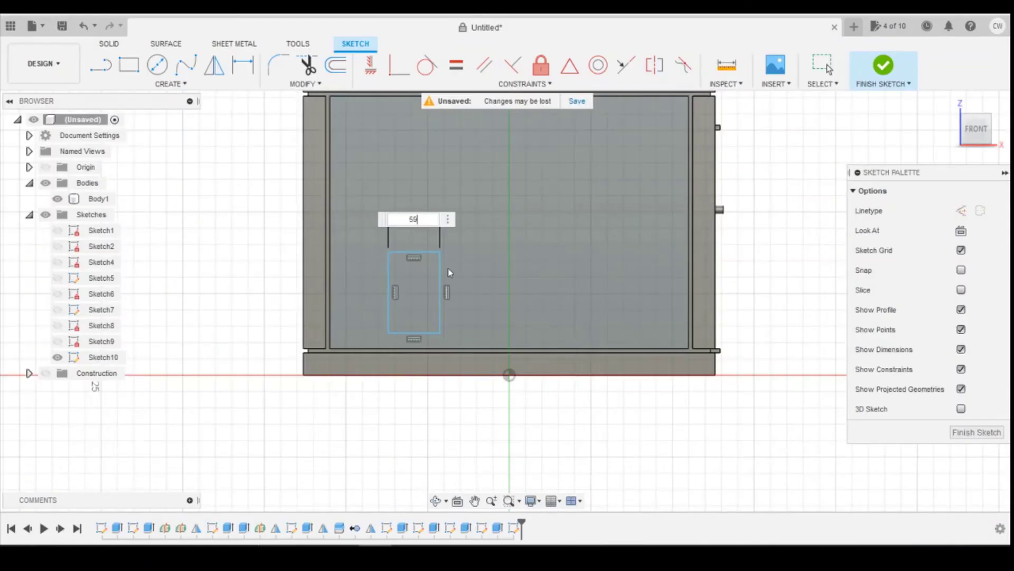
text(6.9 mm)
key(Return)
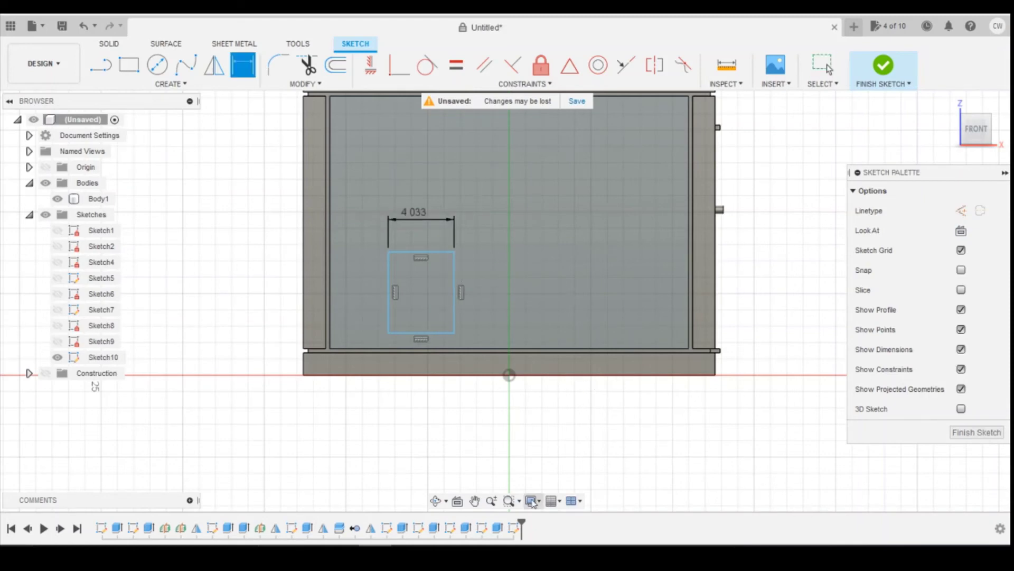
Step: Check the panel's height on the measured drawing and convert 43 inches to millimetres in the browser converter
mouse_move(440, 547)
click(511, 510)
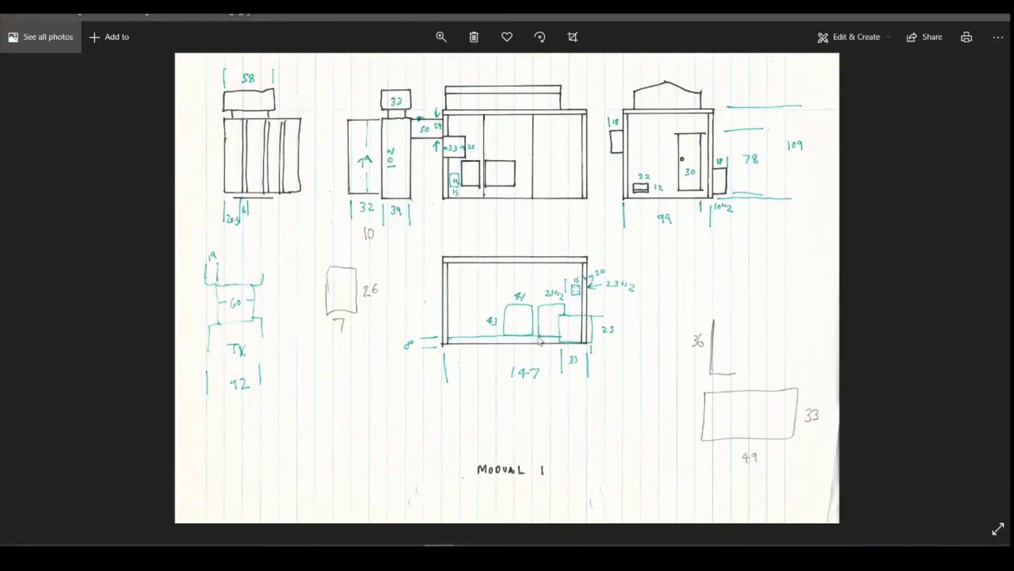
key(alt+Tab)
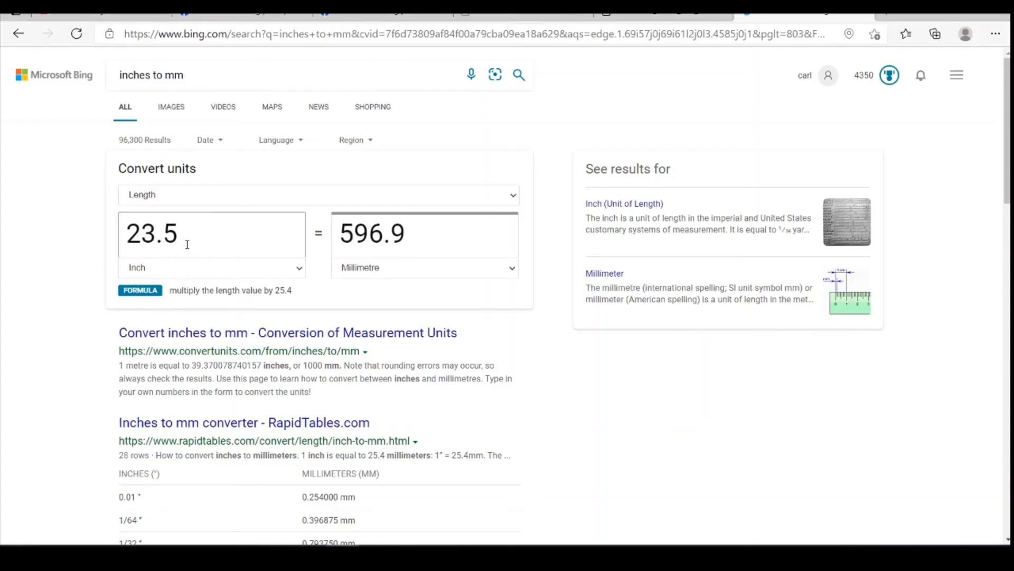
drag(186, 245, 112, 228)
text(44)
key(BackSpace)
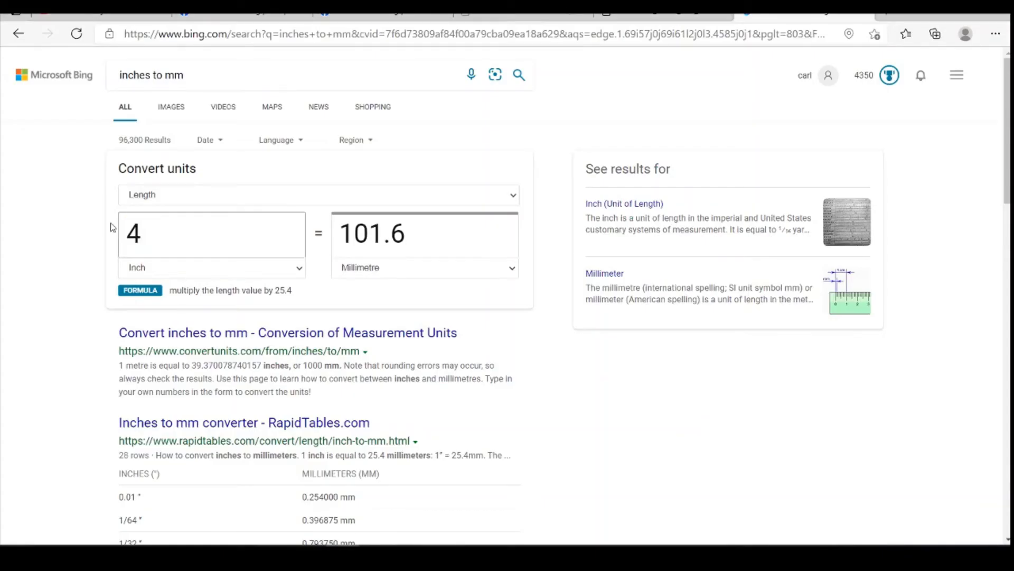
text(3)
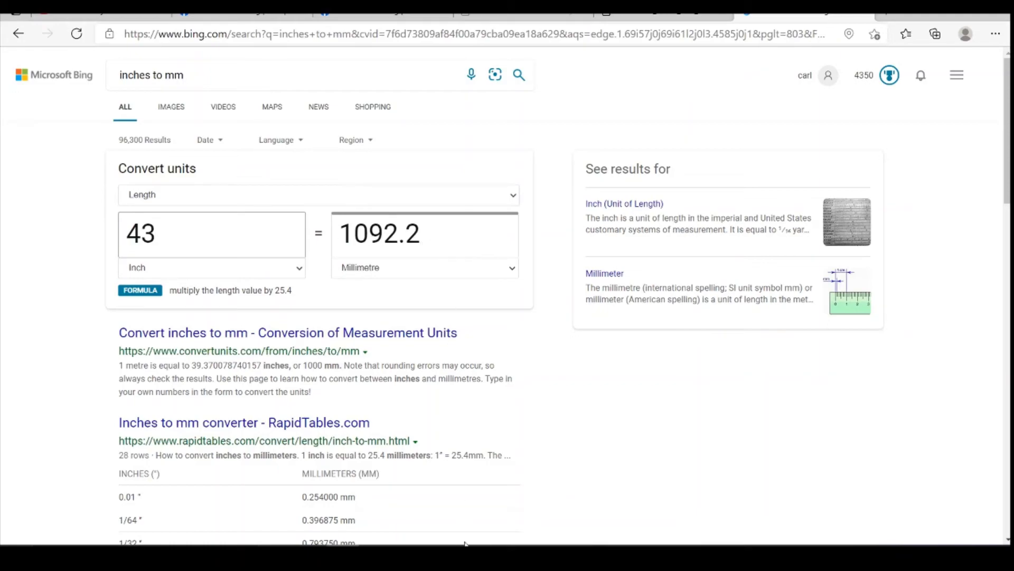
key(alt+Tab)
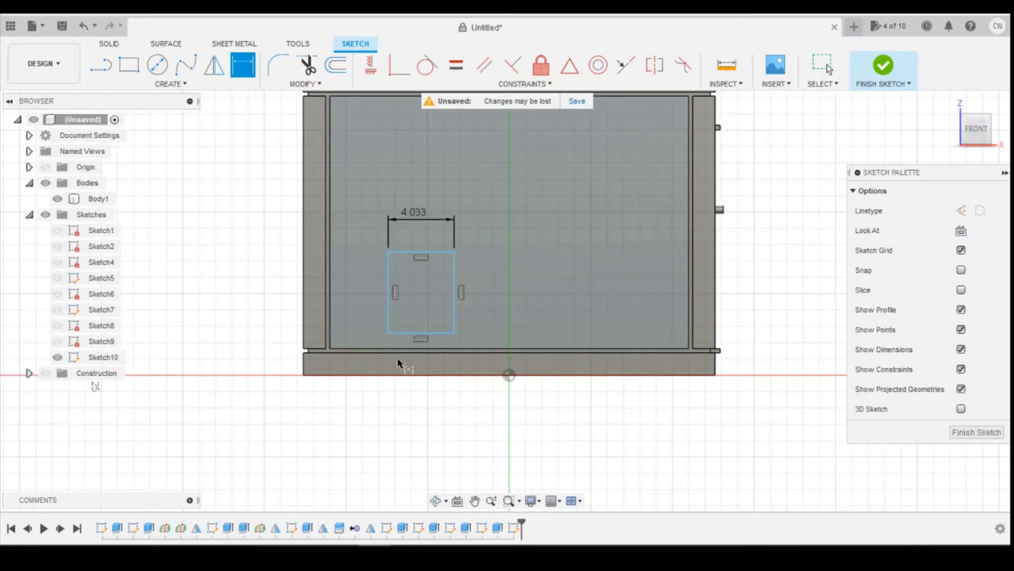
Step: Dimension the panel rectangle's height at 7.38 mm, scaled from 1092.2 mm, and move the rectangle up clear of the base
click(384, 306)
click(366, 299)
text(1)
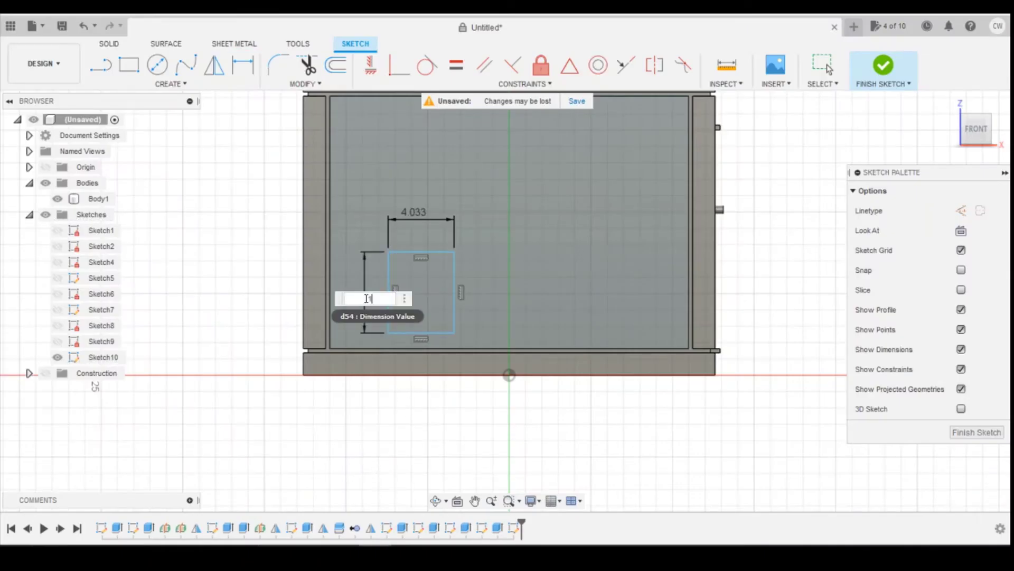
text(092.2)
text(mm)
key(Return)
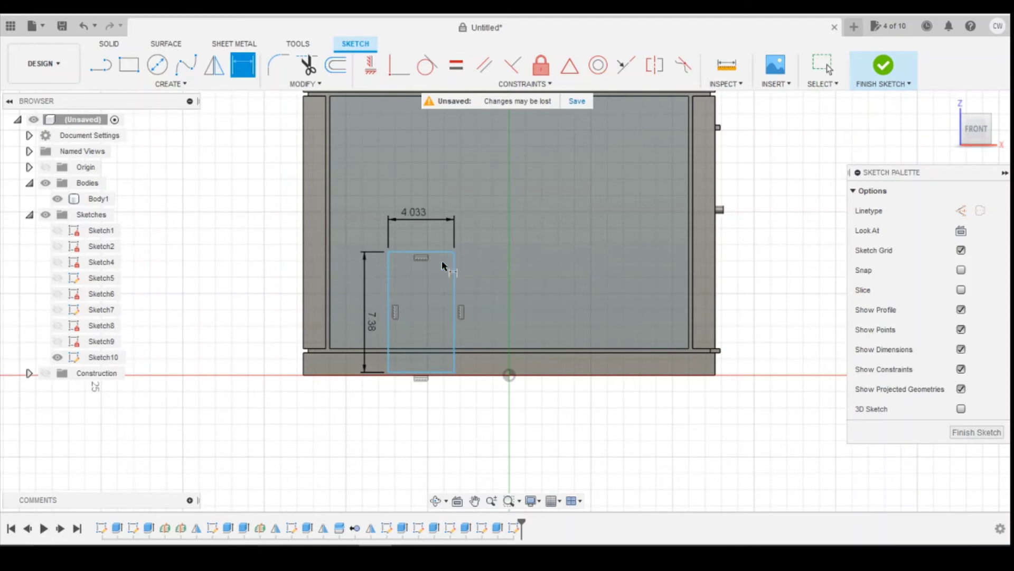
key(Escape)
drag(439, 253, 433, 211)
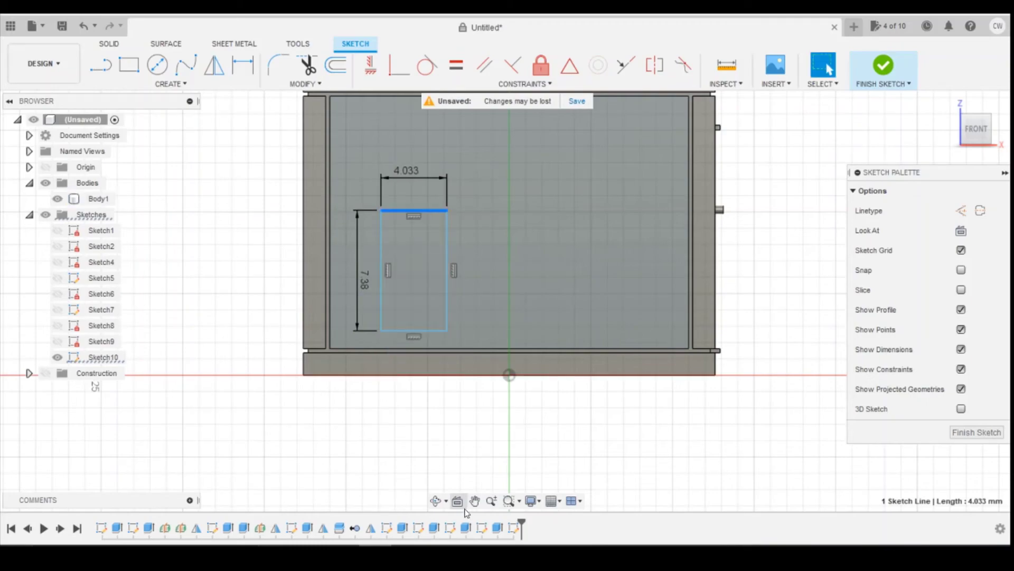
Step: Convert 23.5 inches to millimetres in the browser converter and recheck the measured drawing for the panel's position
click(522, 522)
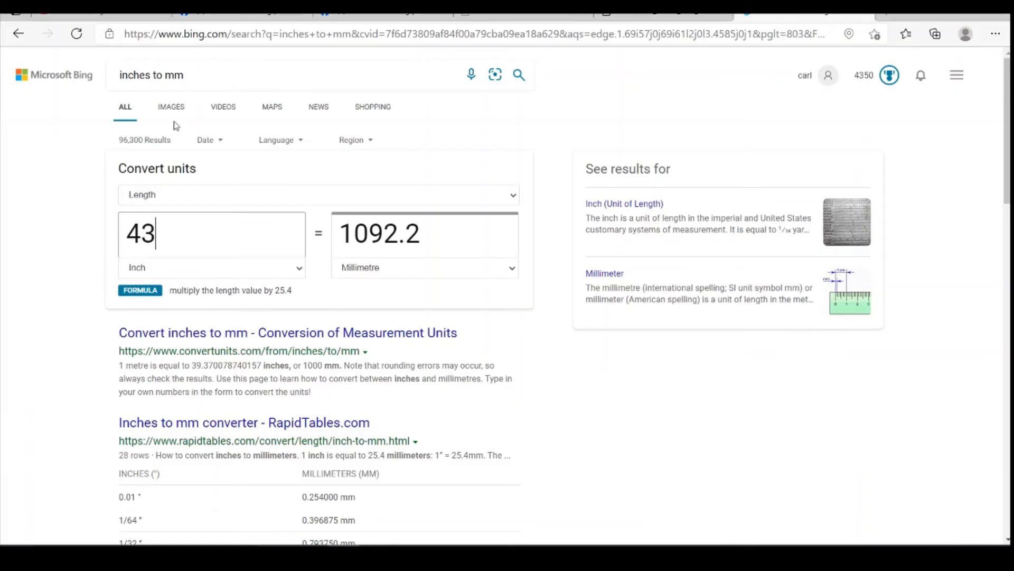
drag(169, 235, 112, 243)
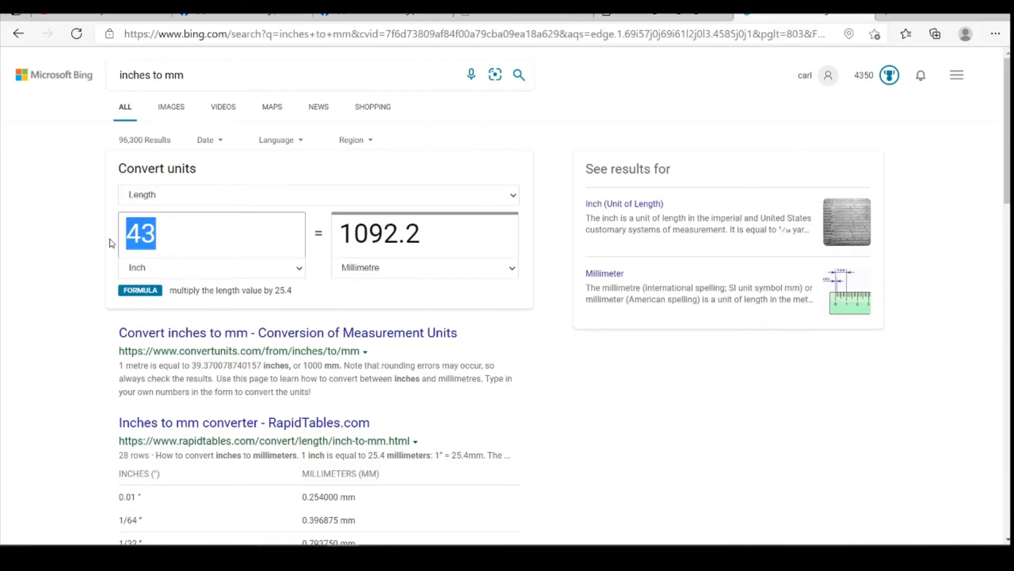
text(23.5)
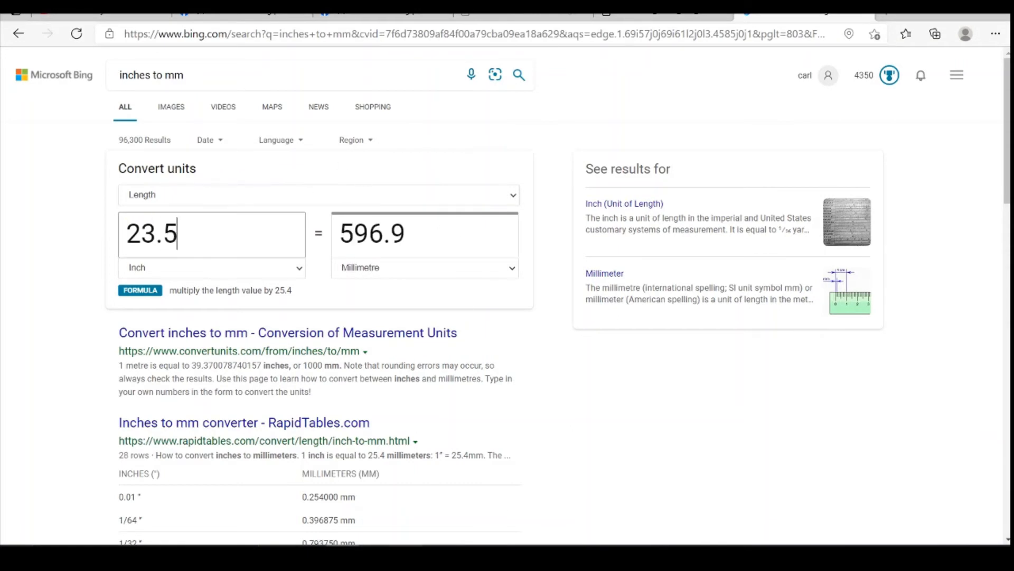
click(510, 523)
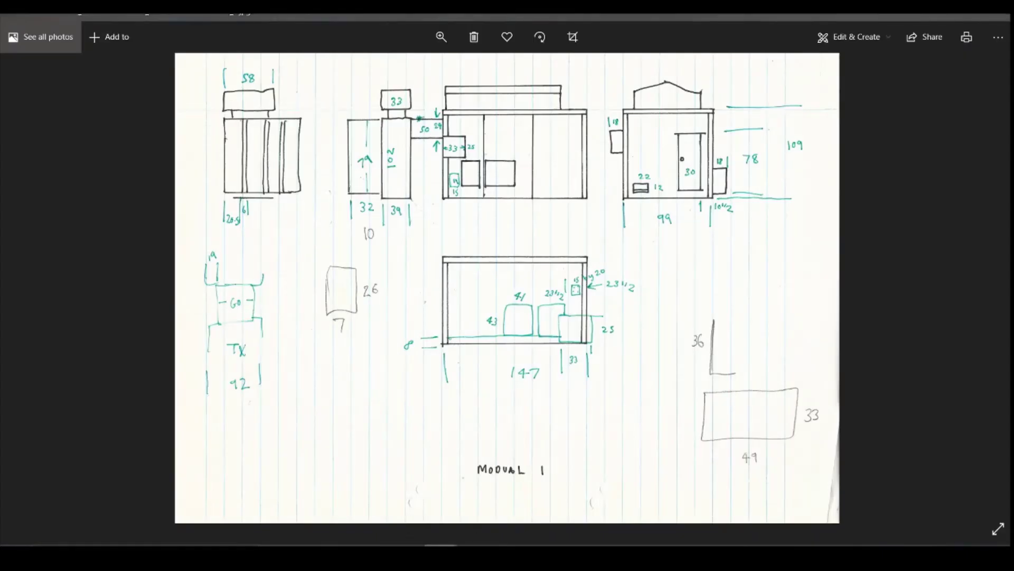
key(alt+Tab)
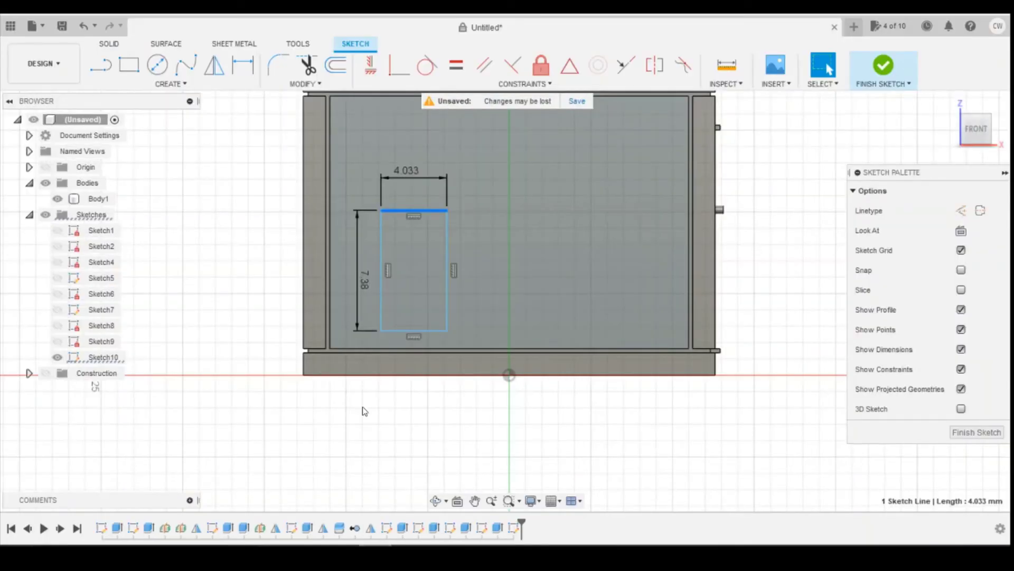
key(d)
click(382, 269)
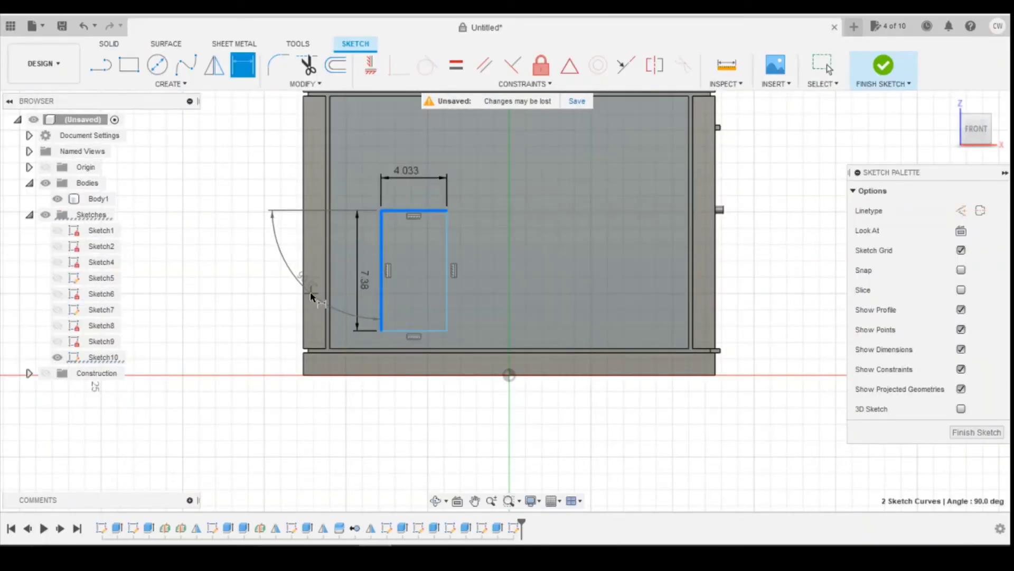
key(Escape)
key(d)
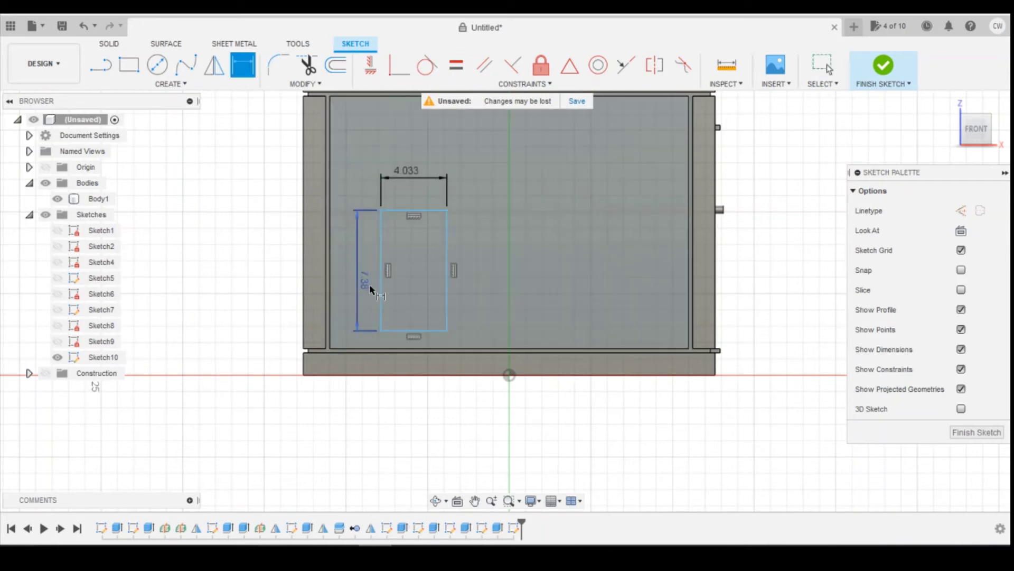
click(380, 274)
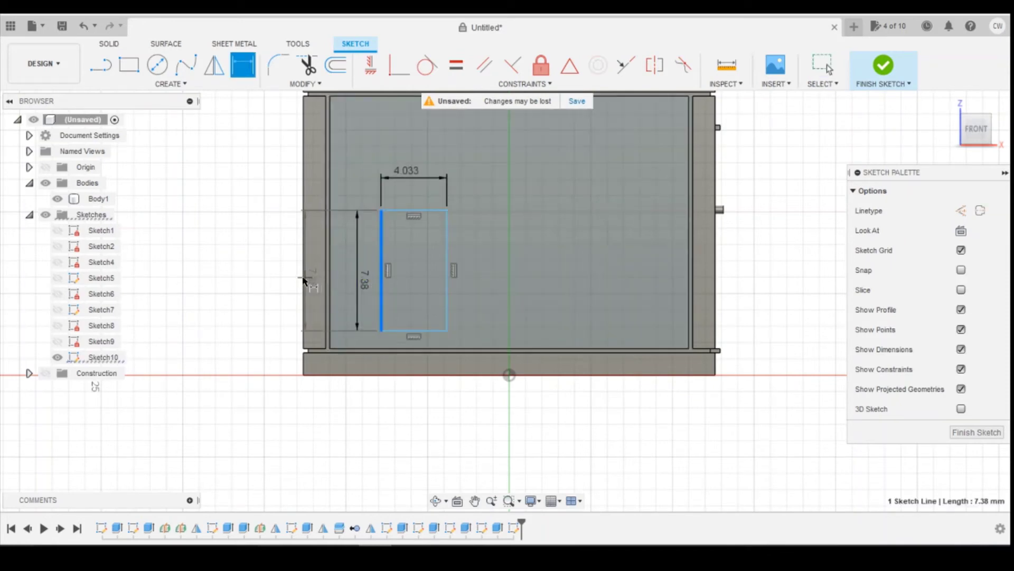
click(303, 277)
click(603, 293)
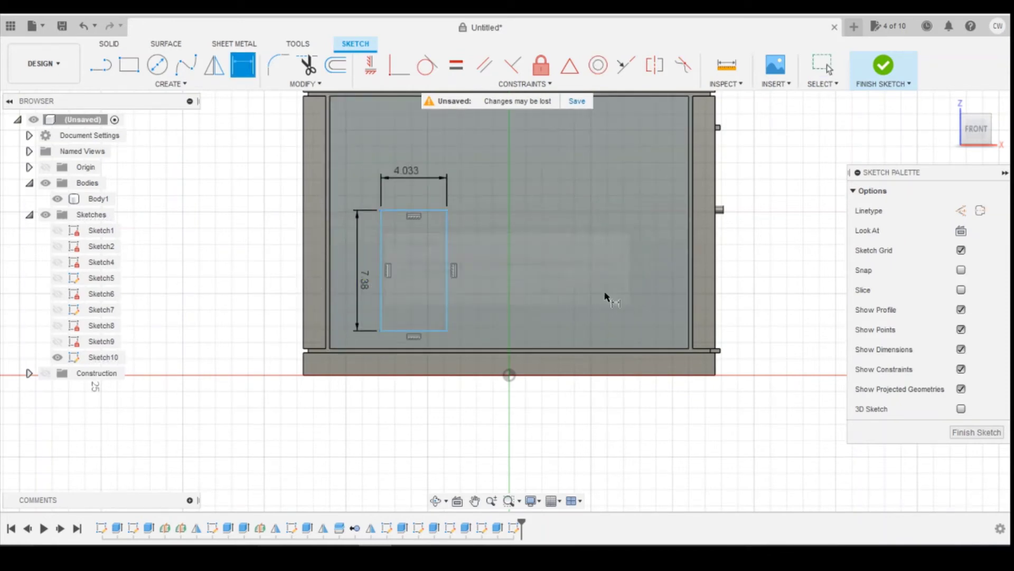
Step: Dimension the horizontal distance from the wall's lower outer corner to the panel's near lower corner at 4.033 mm, scaled down from 596.9 mm
click(381, 330)
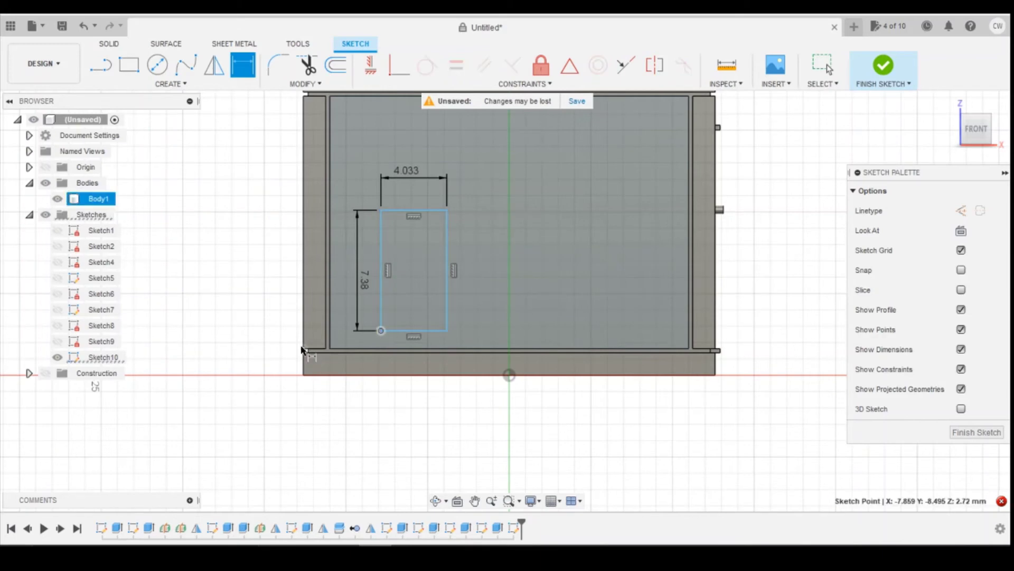
click(303, 349)
click(344, 436)
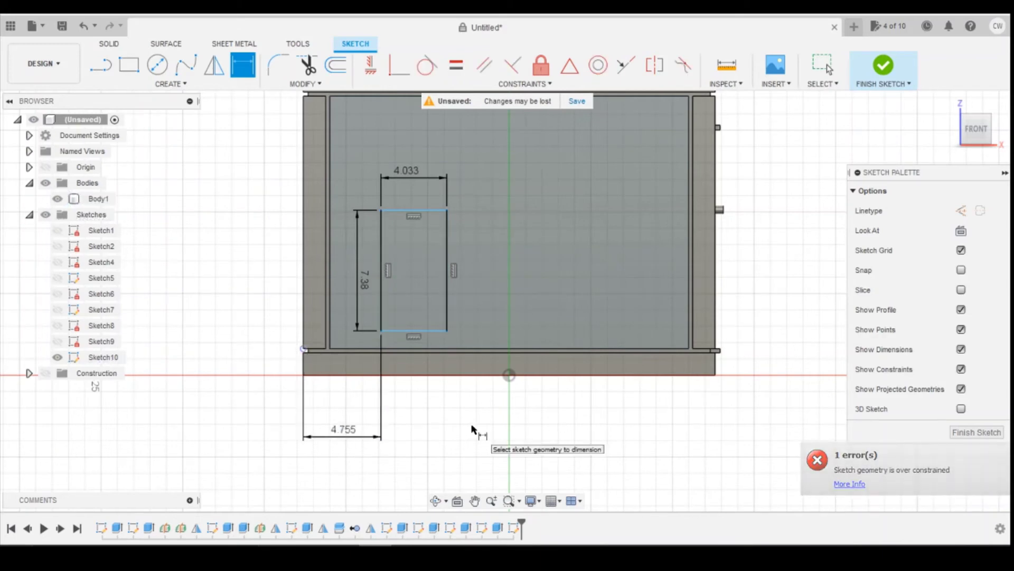
double_click(346, 432)
text(5)
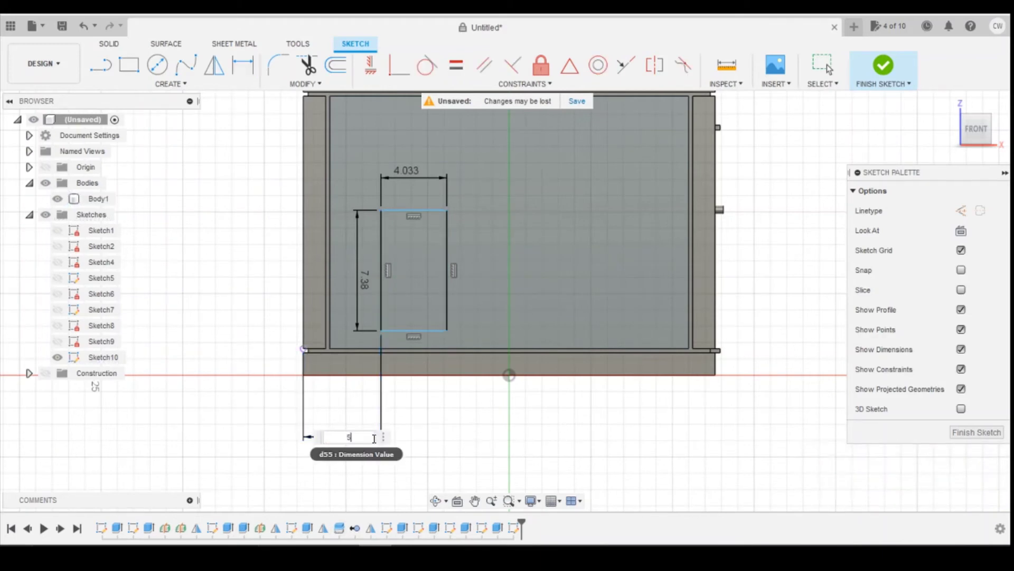
text(96.9/14)
key(Return)
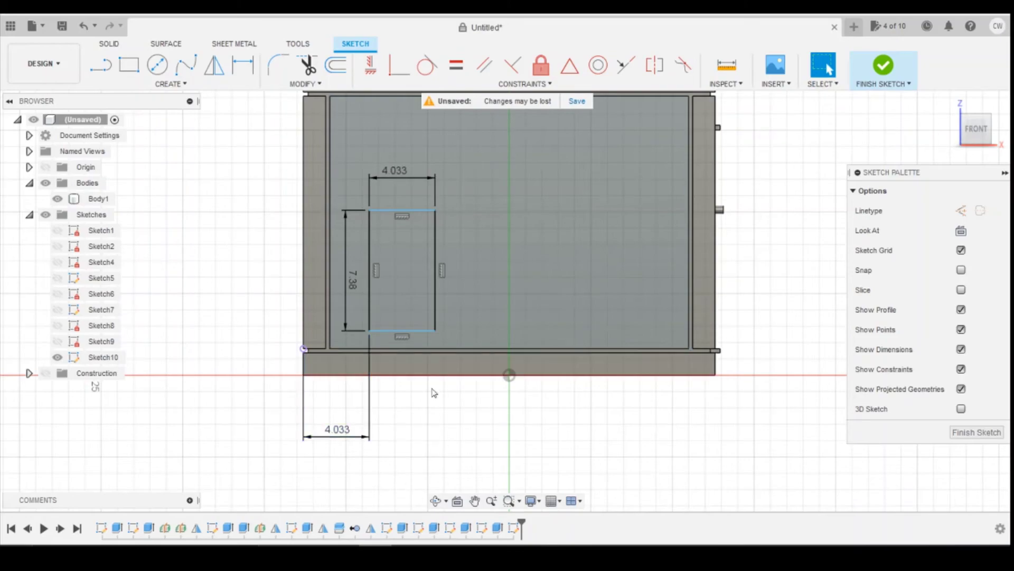
Step: Check the panel's position on the measured drawing and constrain its lower corner coincident with the wall's bottom edge
click(563, 470)
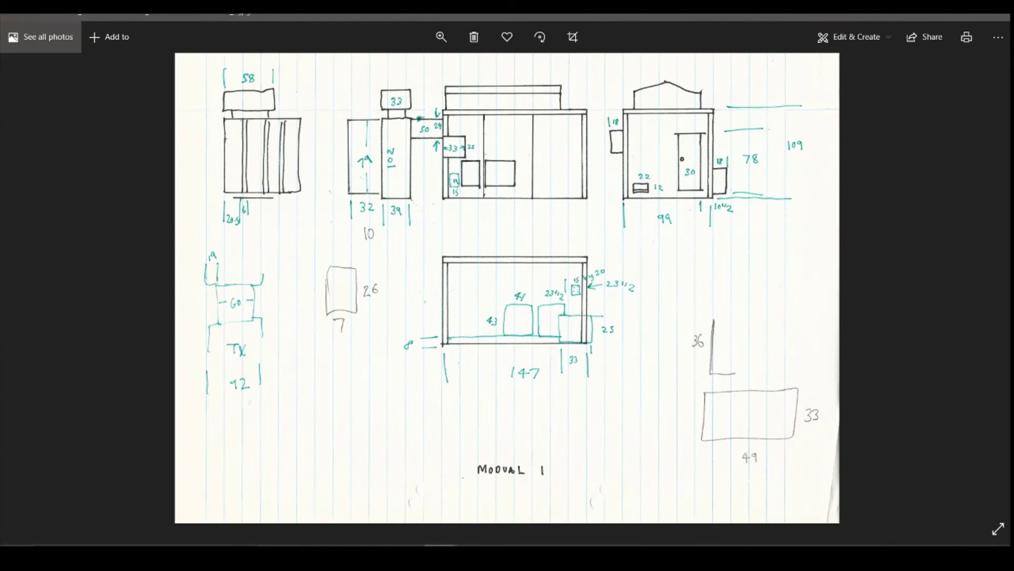
key(Right)
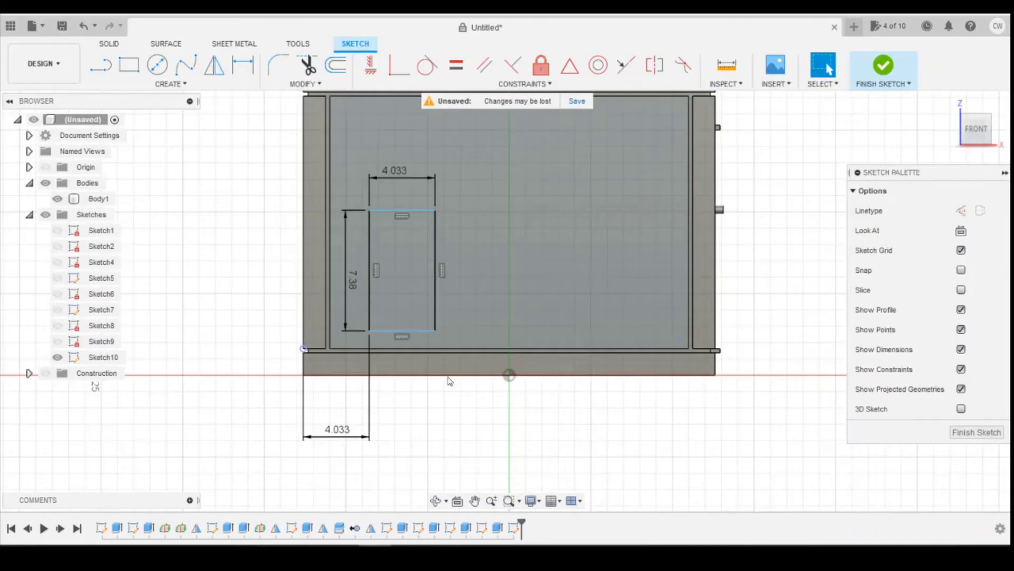
click(399, 65)
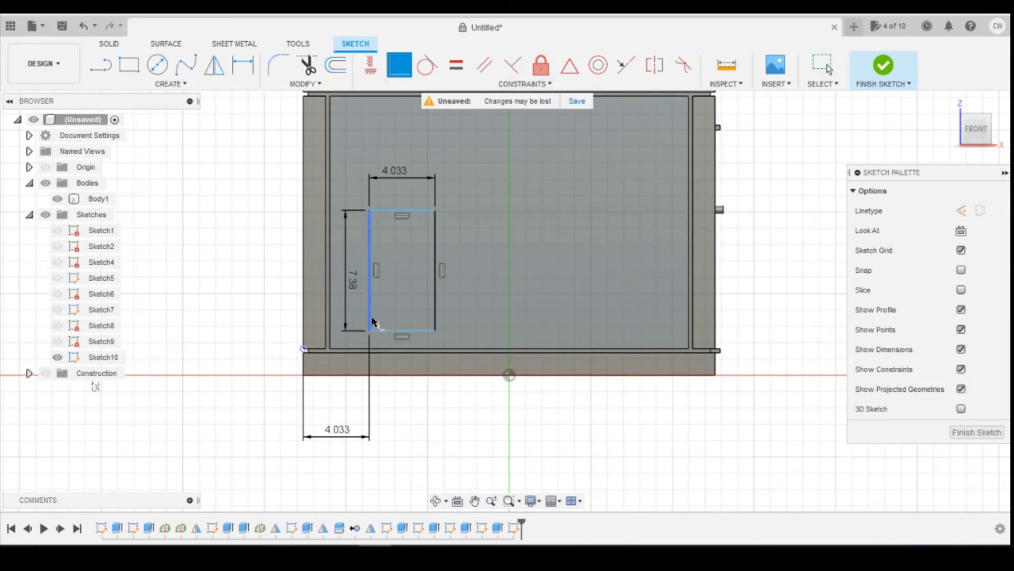
click(370, 331)
click(377, 349)
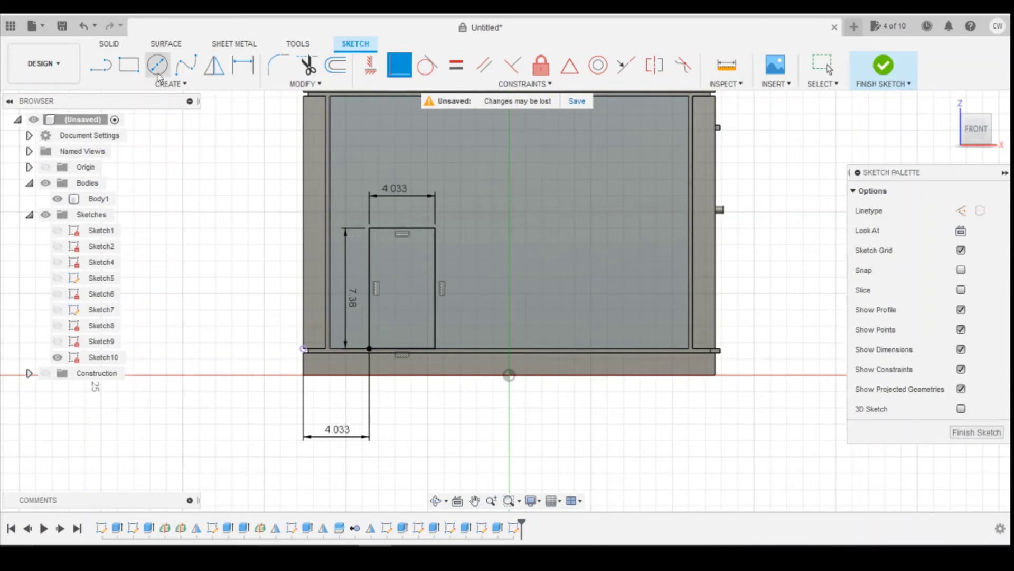
Step: Offset the panel rectangle inward by 0.25 mm to form a thin frame outline
click(335, 64)
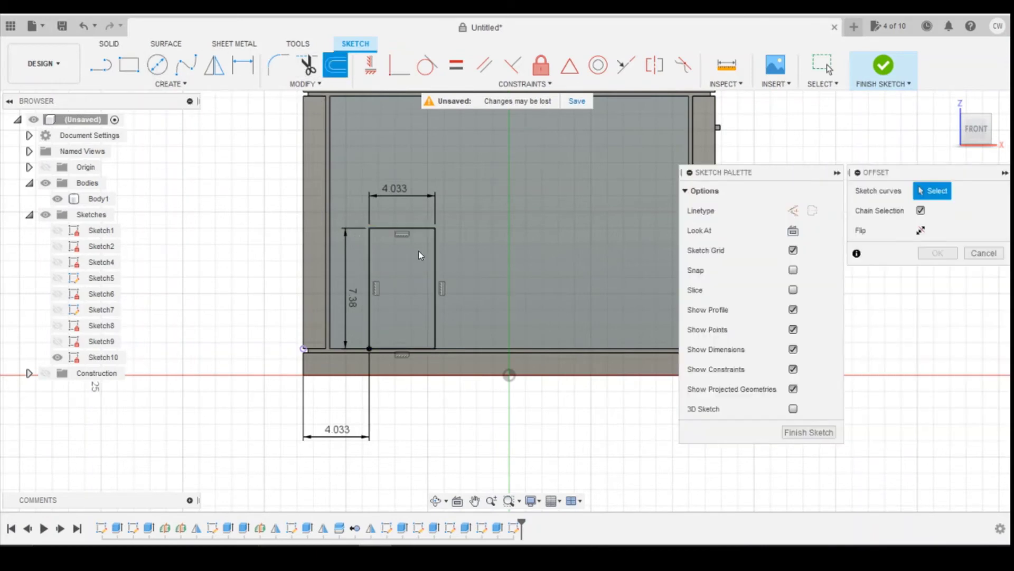
click(436, 248)
drag(412, 255, 428, 249)
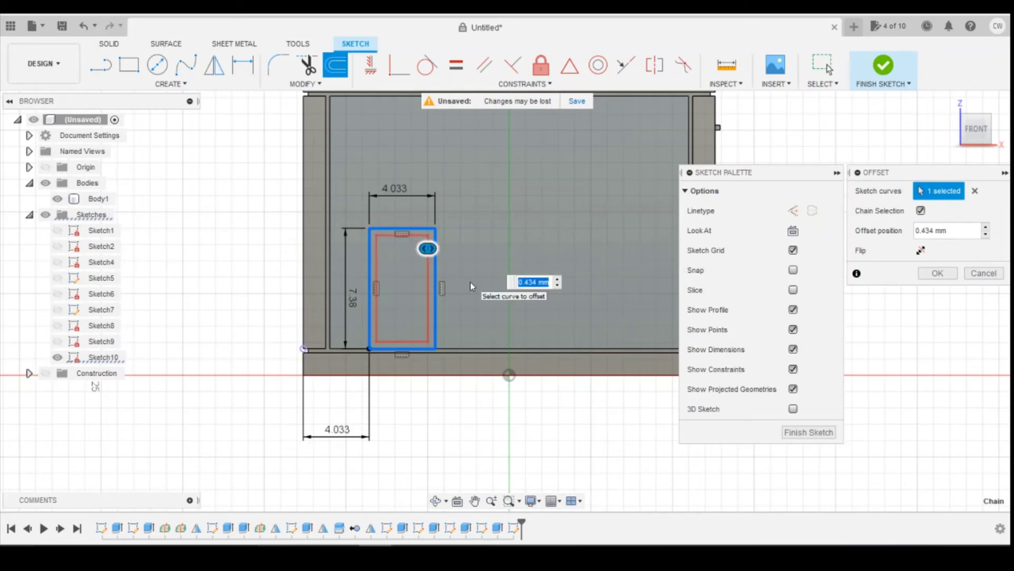
text(0.25)
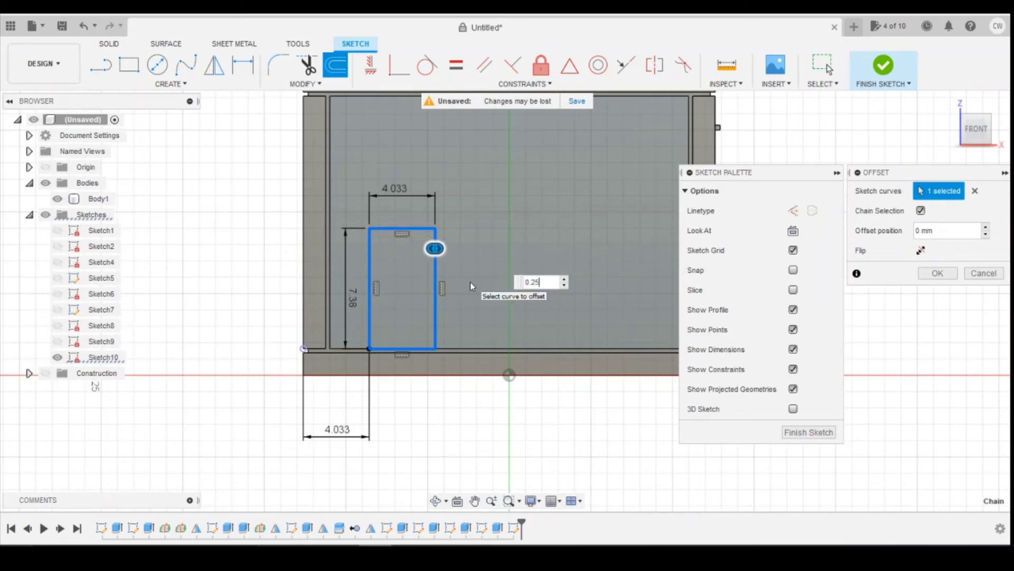
key(Return)
Step: Extrude the panel's frame profile 0.2 mm outward from the wall, joined to the building body
scroll(442, 295, up, 2)
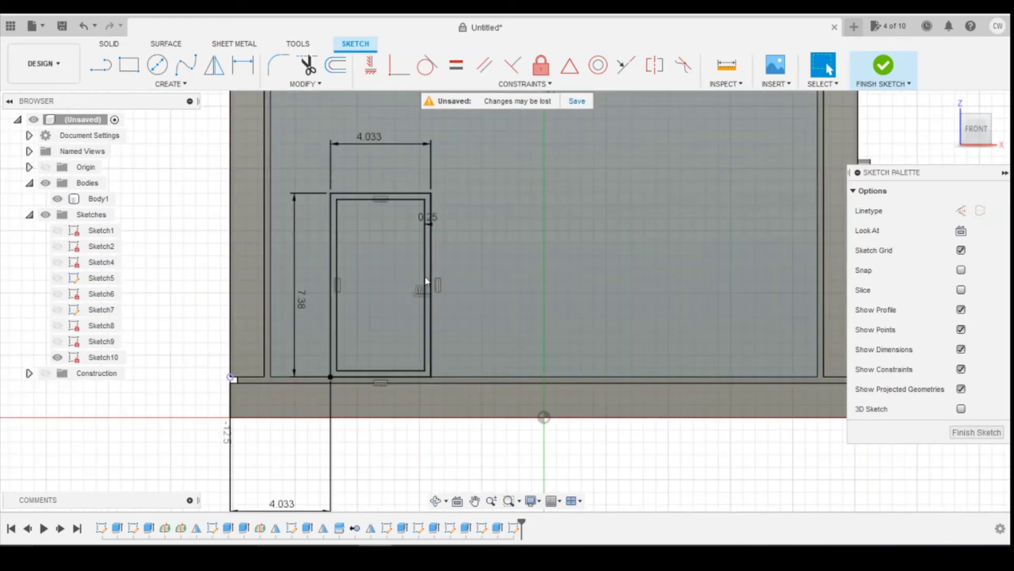
click(425, 280)
scroll(428, 268, up, 3)
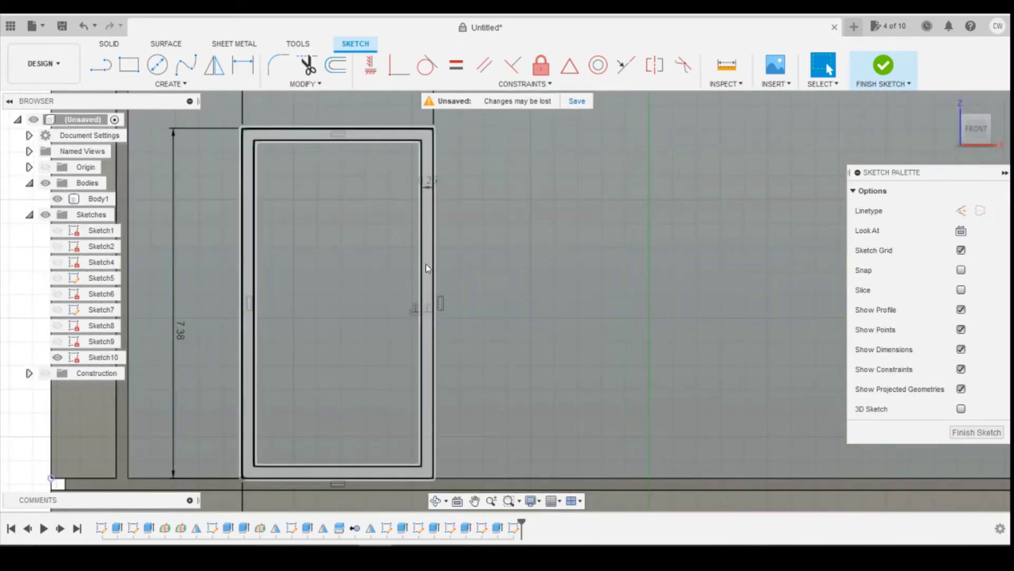
right_click(426, 264)
click(417, 321)
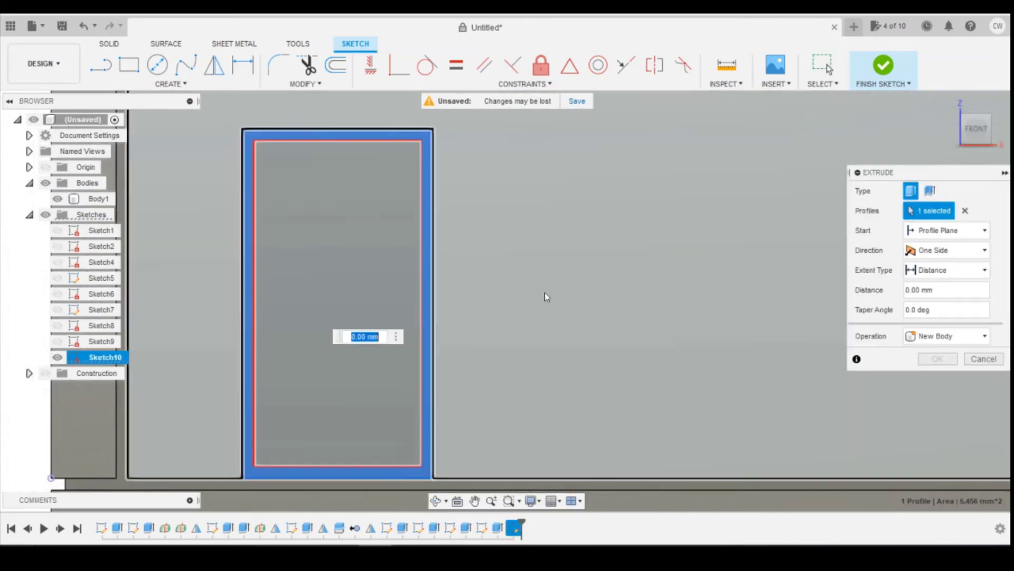
text(0.2)
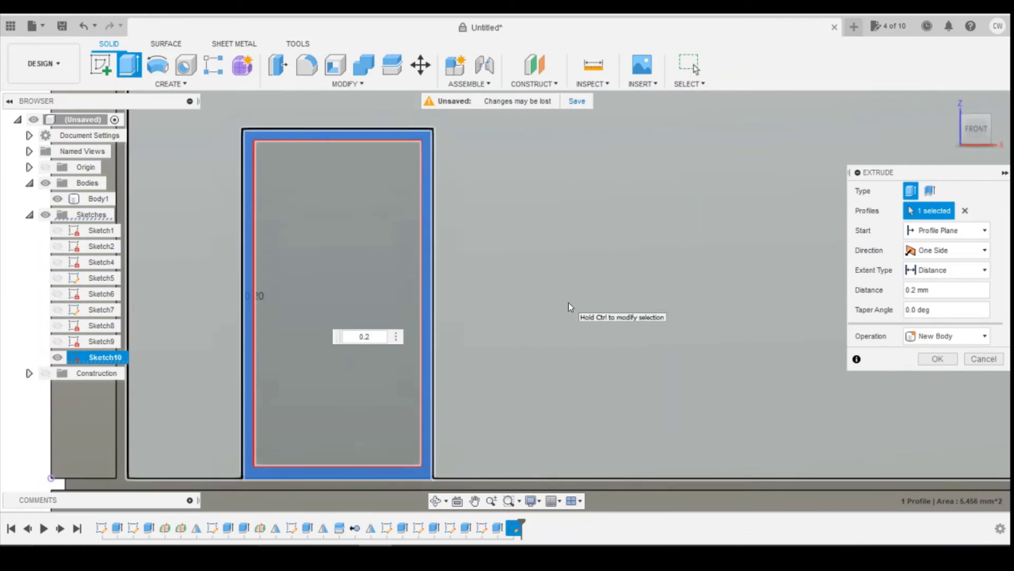
click(978, 138)
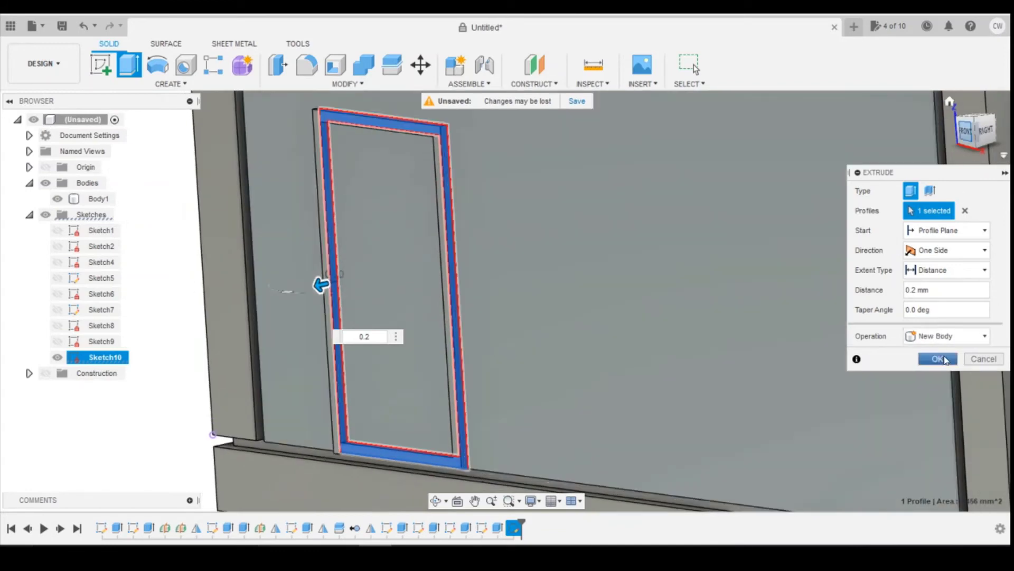
click(945, 336)
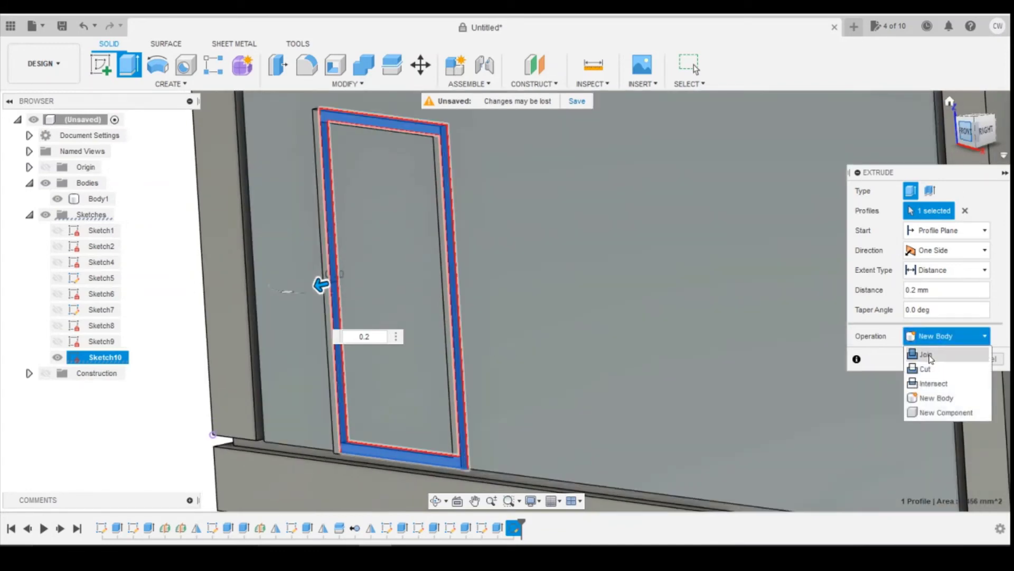
click(922, 348)
click(937, 359)
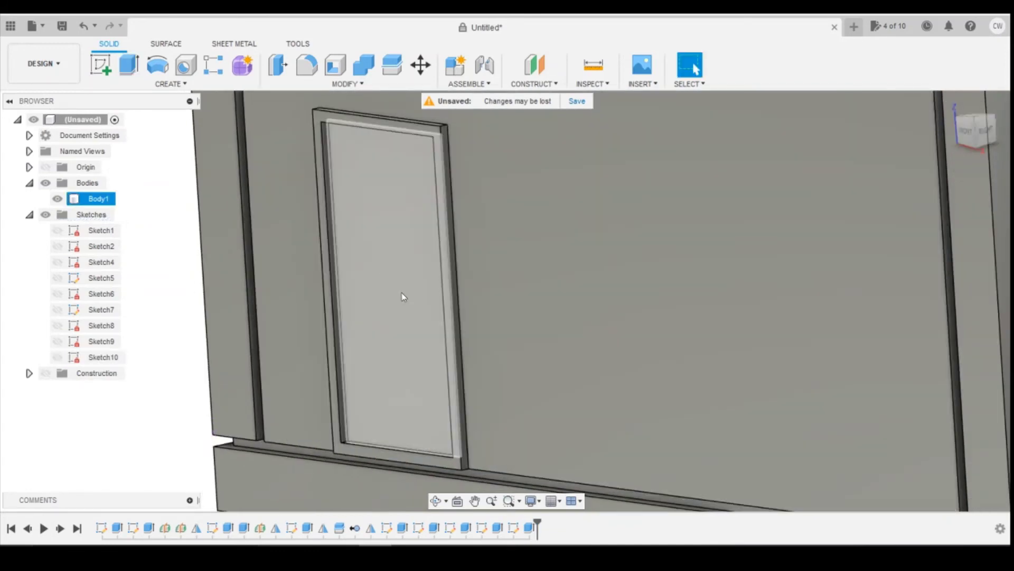
right_click(386, 288)
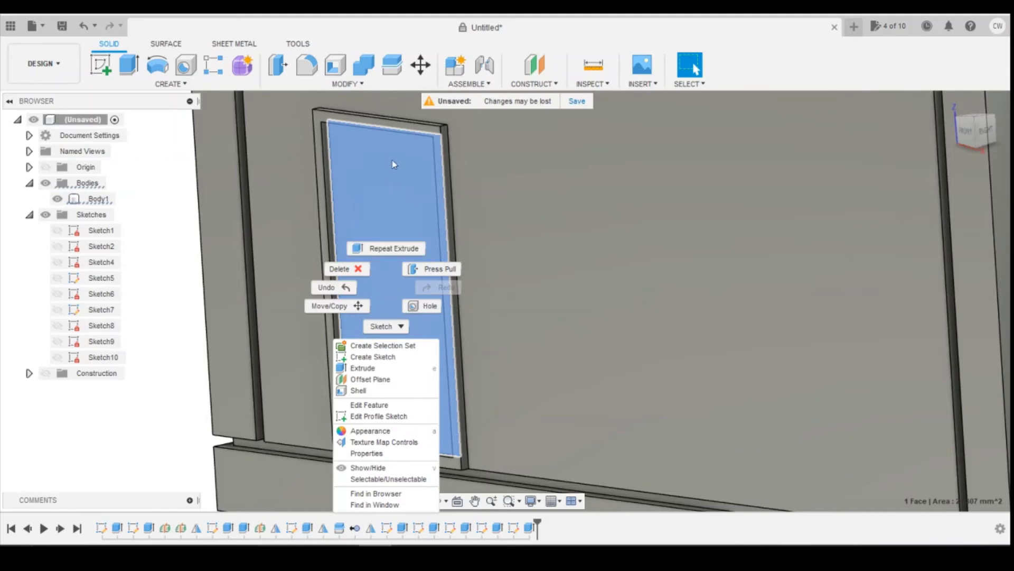
key(Escape)
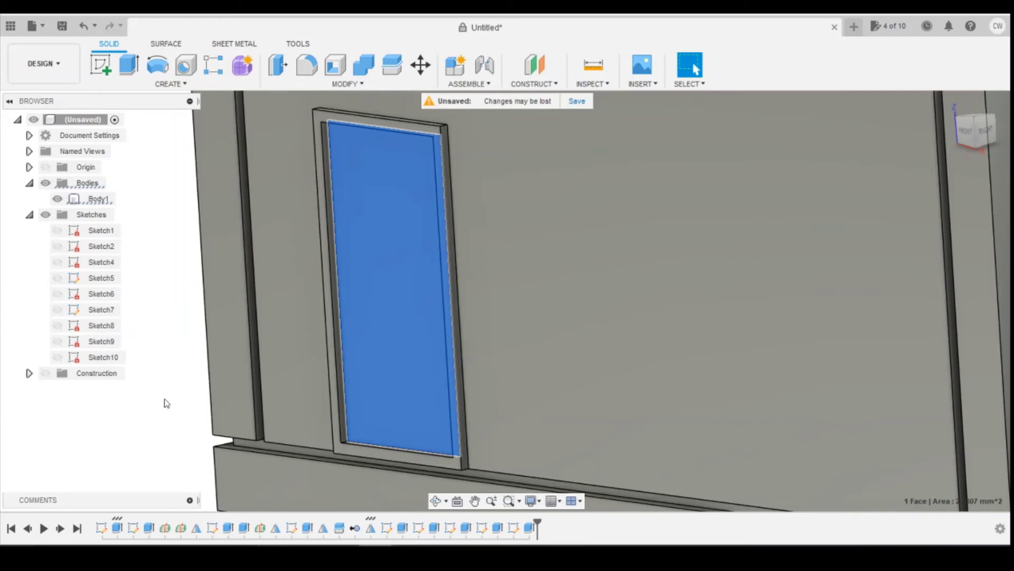
key(Escape)
Step: Show the construction planes and mirror the panel frame extrusion as a feature across the lengthwise mid-plane onto the opposite long wall
scroll(209, 404, down, 3)
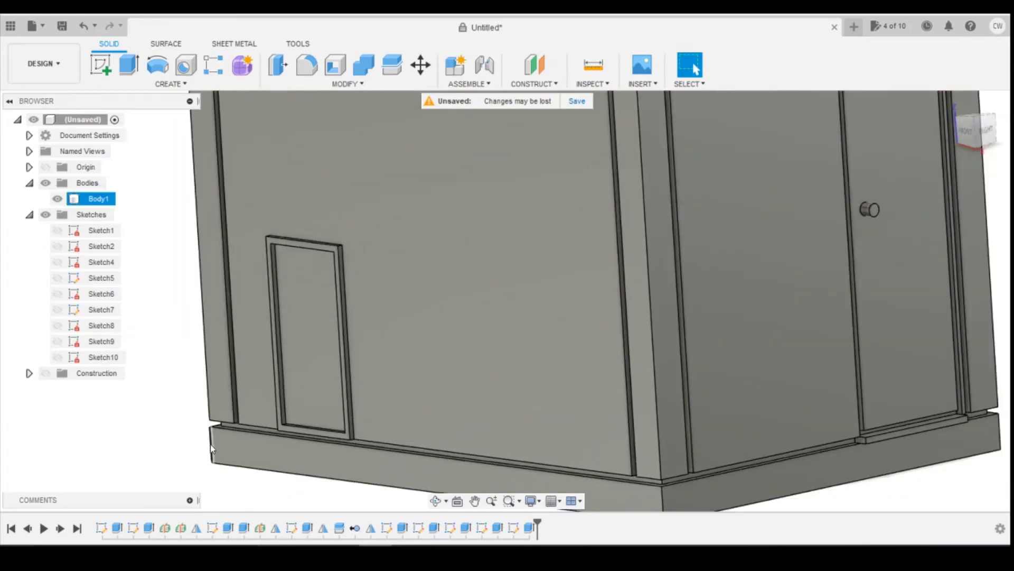
scroll(210, 448, down, 5)
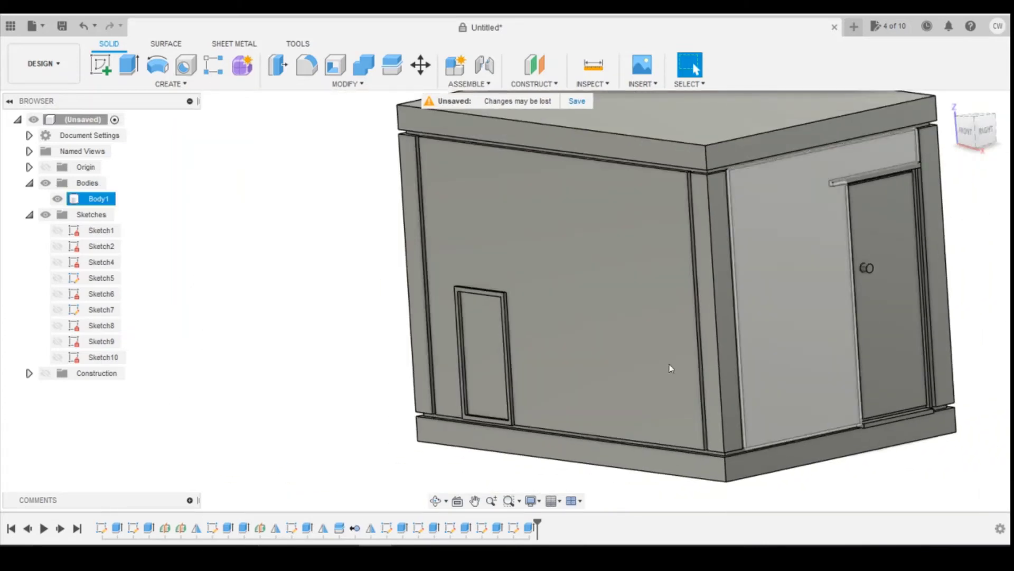
click(168, 83)
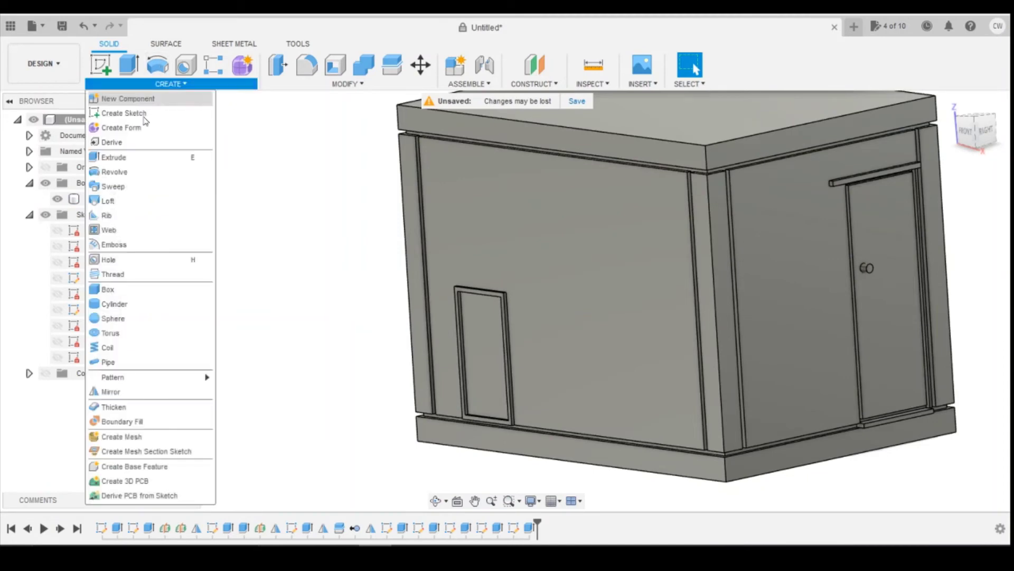
click(131, 394)
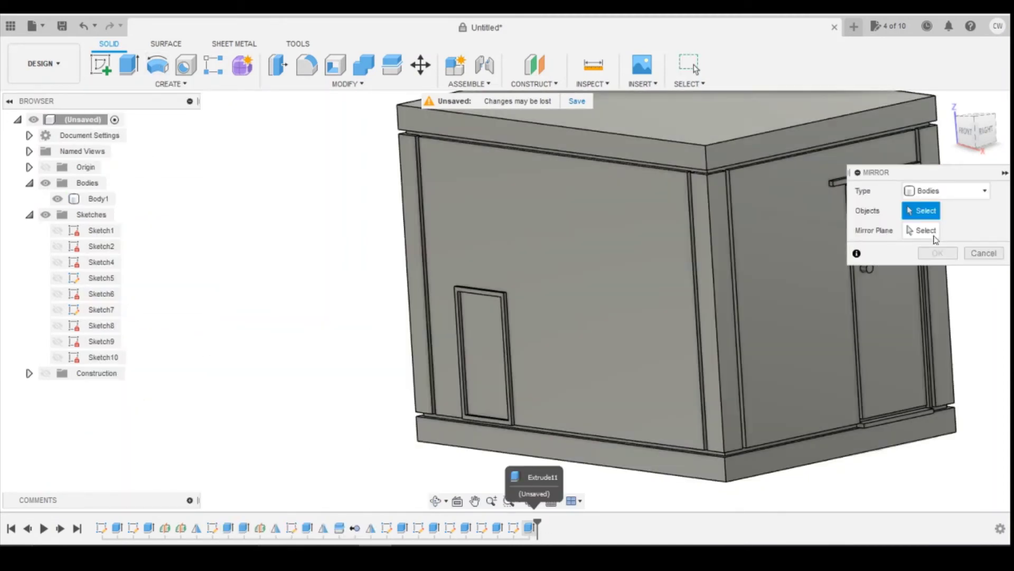
click(945, 191)
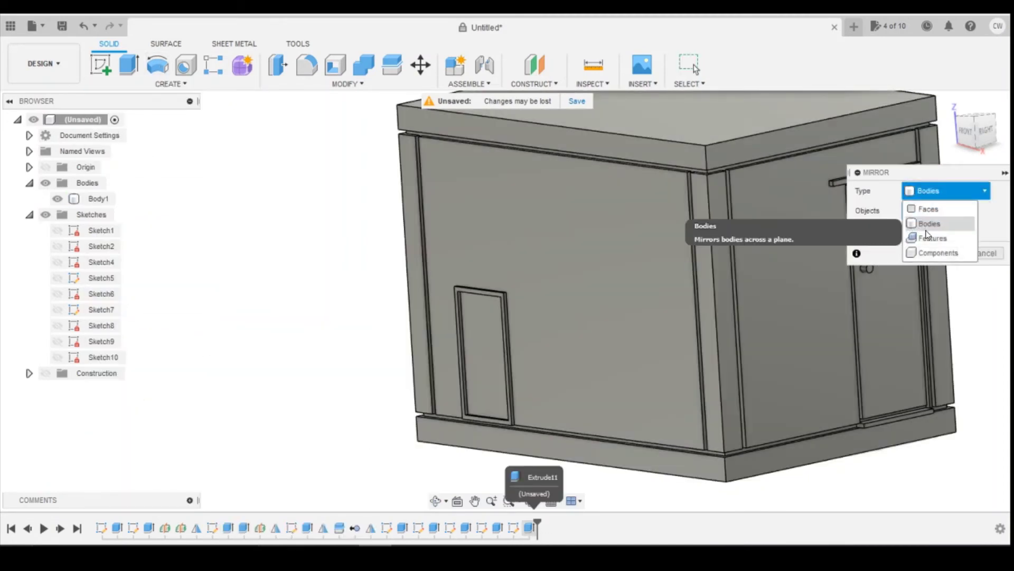
click(931, 237)
click(506, 300)
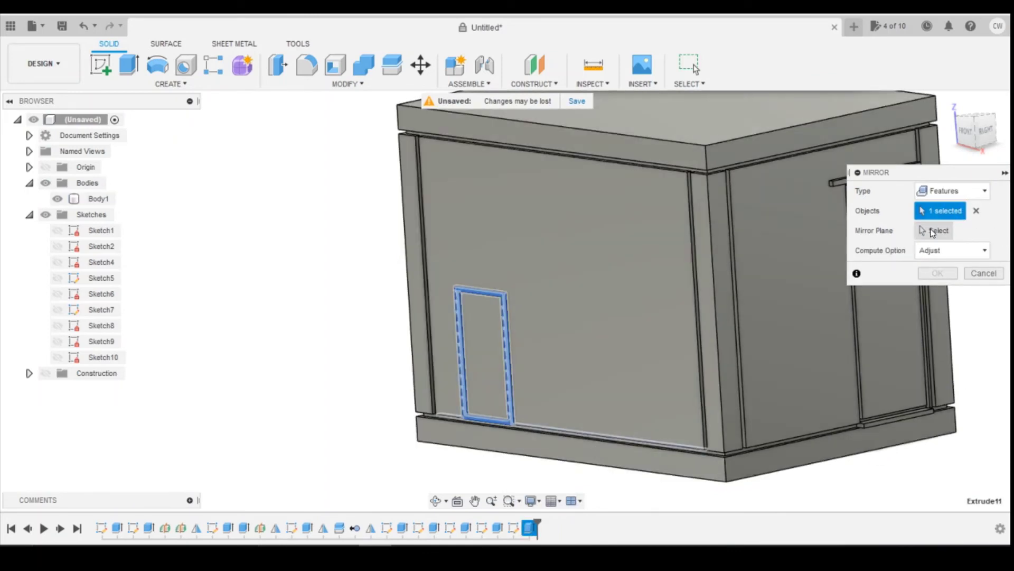
click(934, 230)
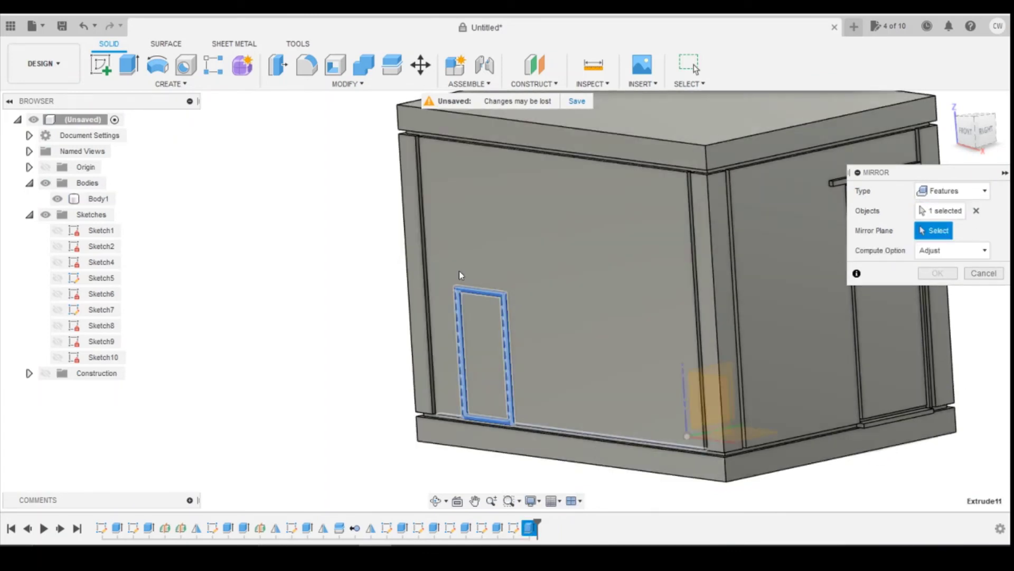
click(46, 373)
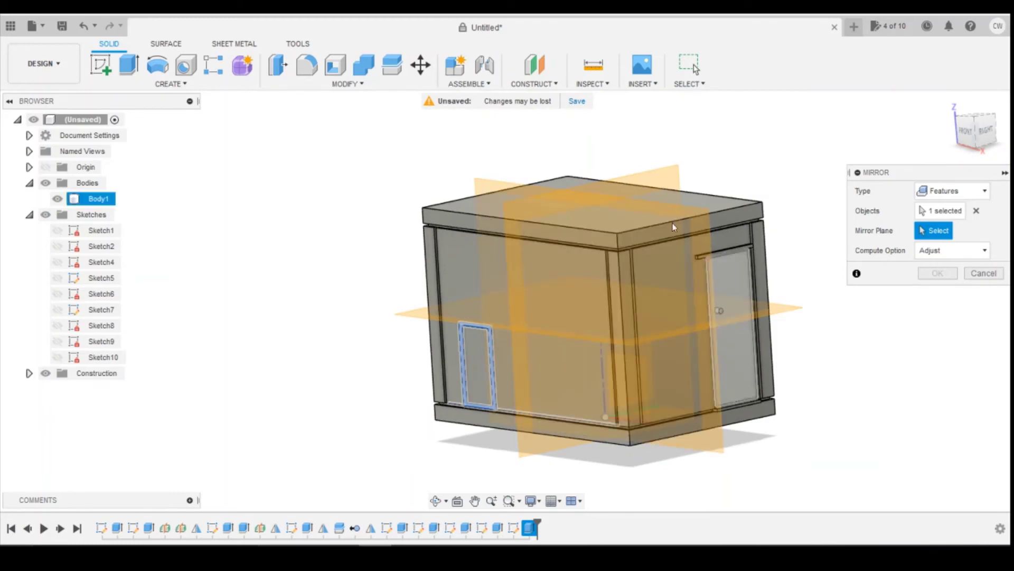
click(478, 190)
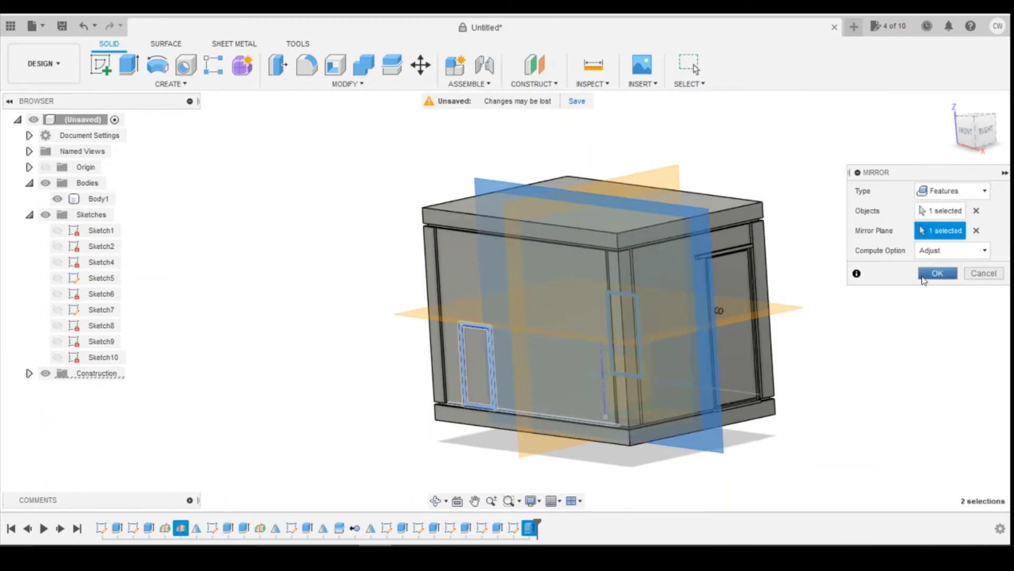
click(936, 273)
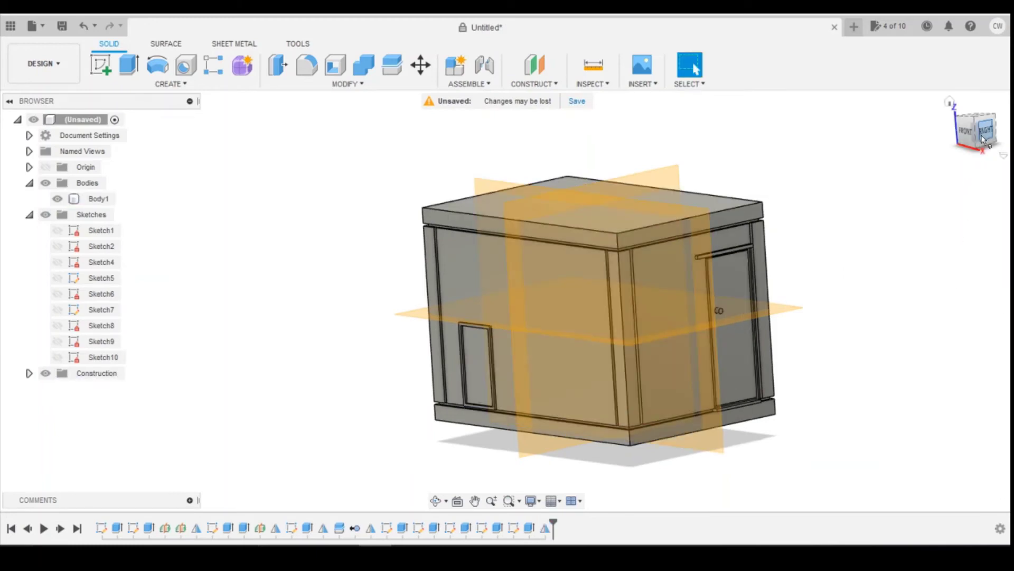
shift+middle_drag(982, 126, 951, 175)
shift+middle_drag(507, 317, 508, 339)
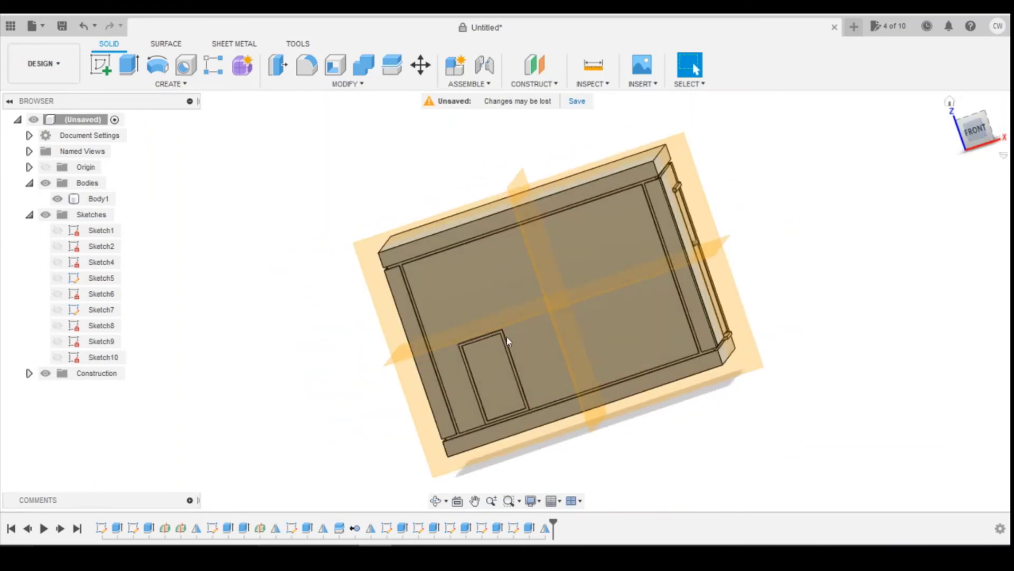
Step: Hide the construction planes and start a new sketch on the front long wall's recessed face
click(46, 373)
click(575, 309)
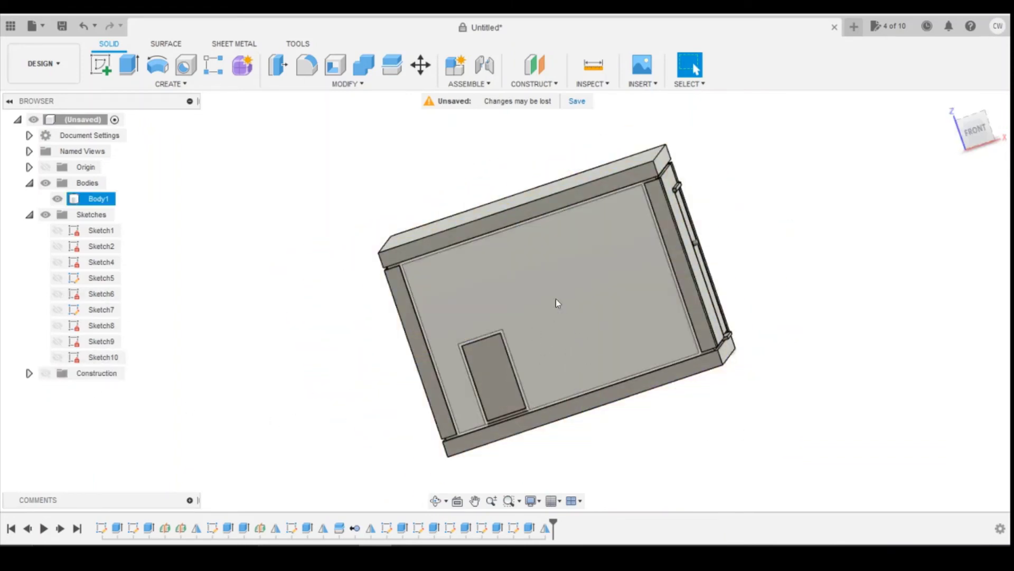
click(229, 222)
Step: Check the second panel's width on the measured drawing and convert 41 inches to millimetres in the web unit converter
key(alt+Tab)
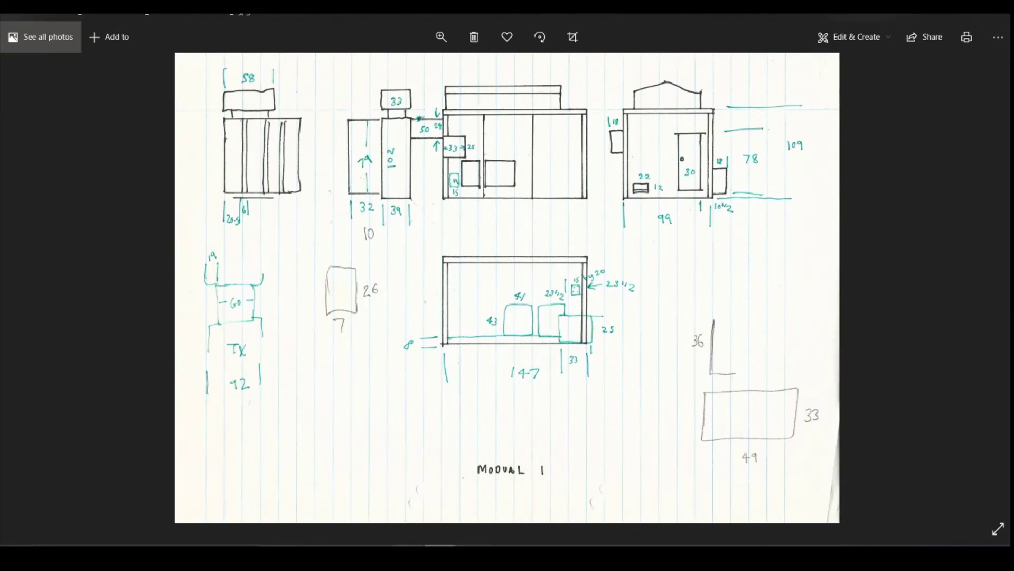
click(341, 545)
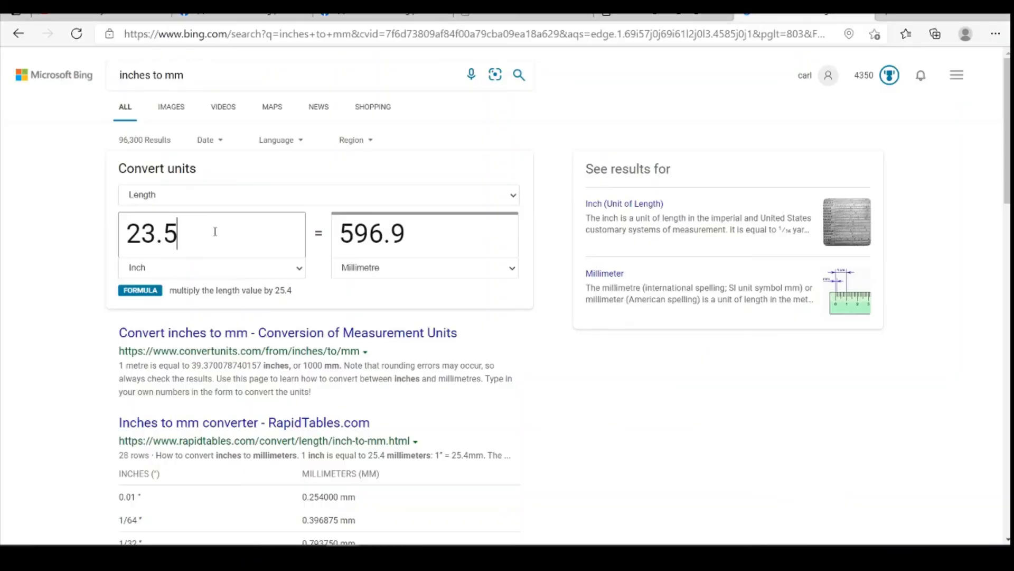
drag(213, 232, 80, 238)
text(41)
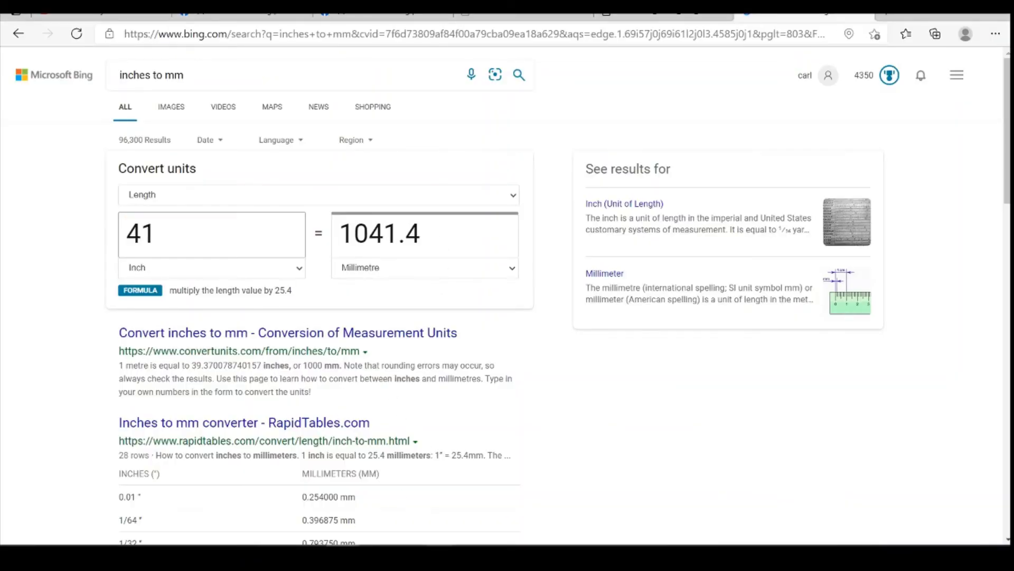
click(376, 544)
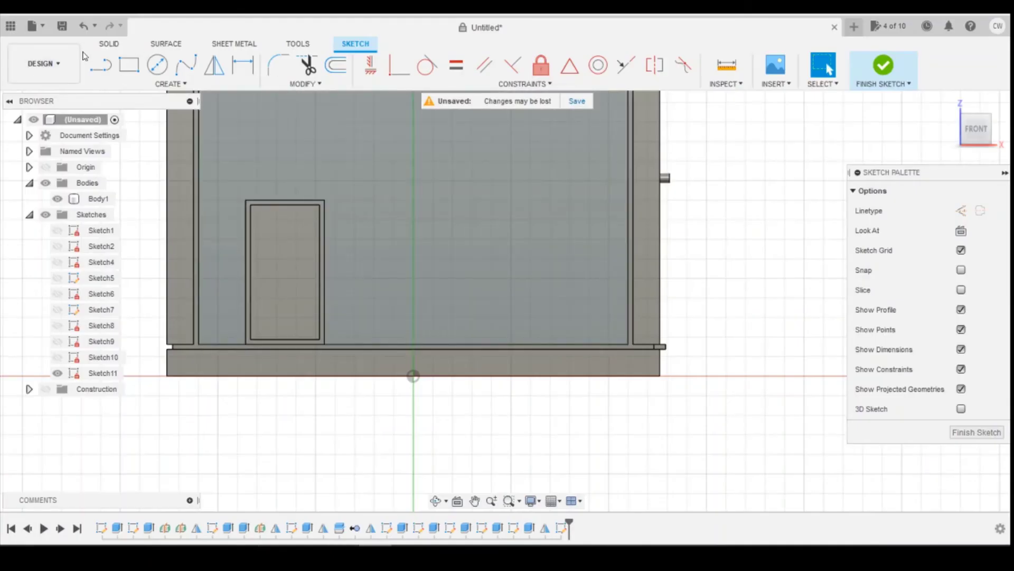
Step: Sketch a rectangle about 5.6 mm wide on the front wall, beside the existing framed panel
click(121, 67)
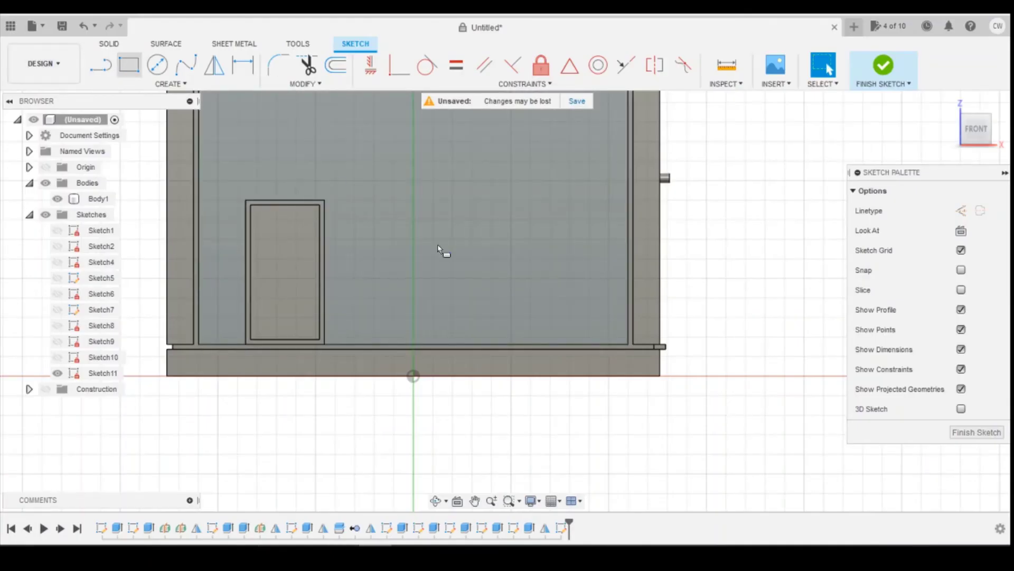
click(363, 201)
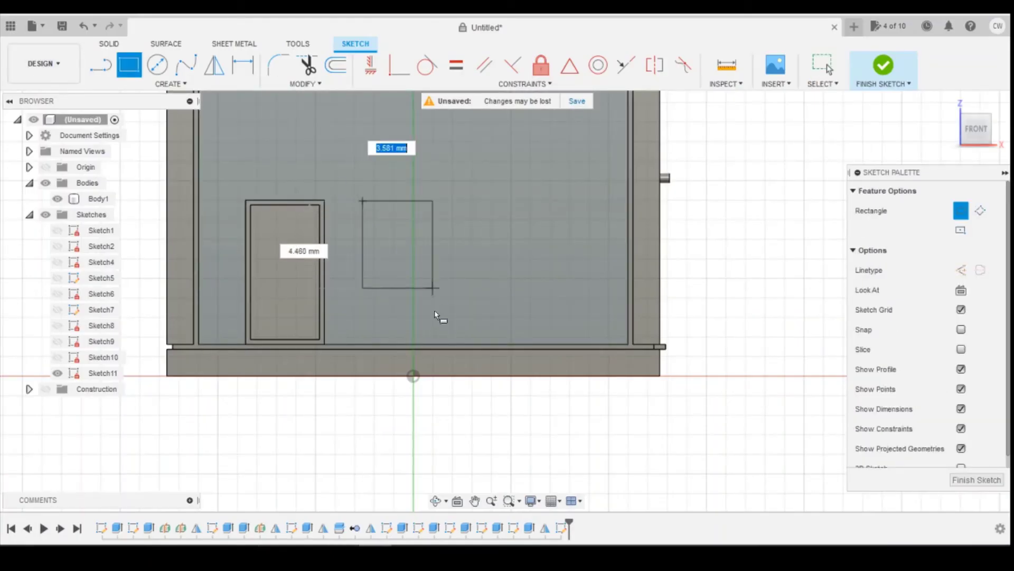
click(473, 331)
key(Escape)
Step: Dimension the new rectangle's width as 1041.4/148 mm
key(d)
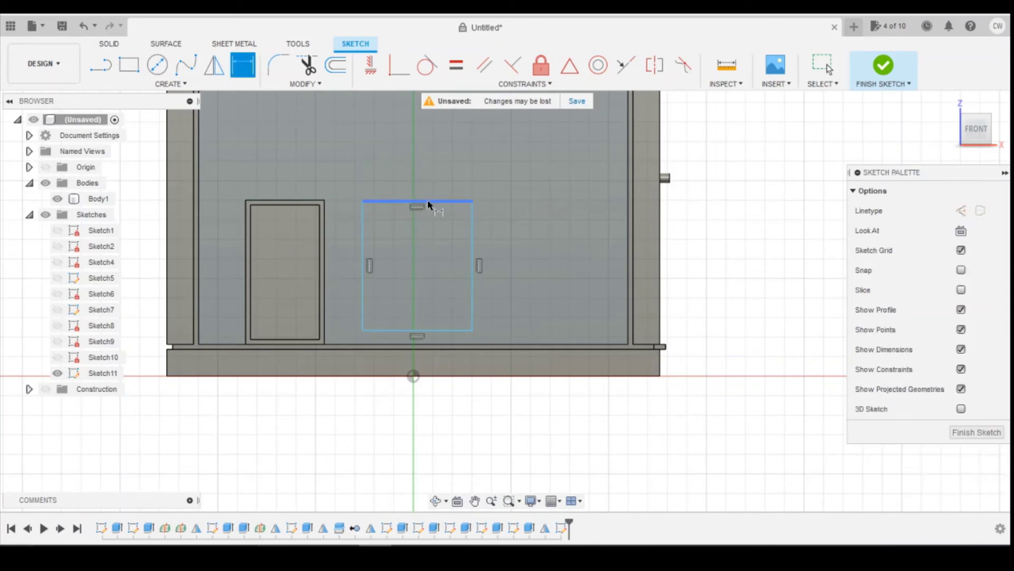
click(427, 200)
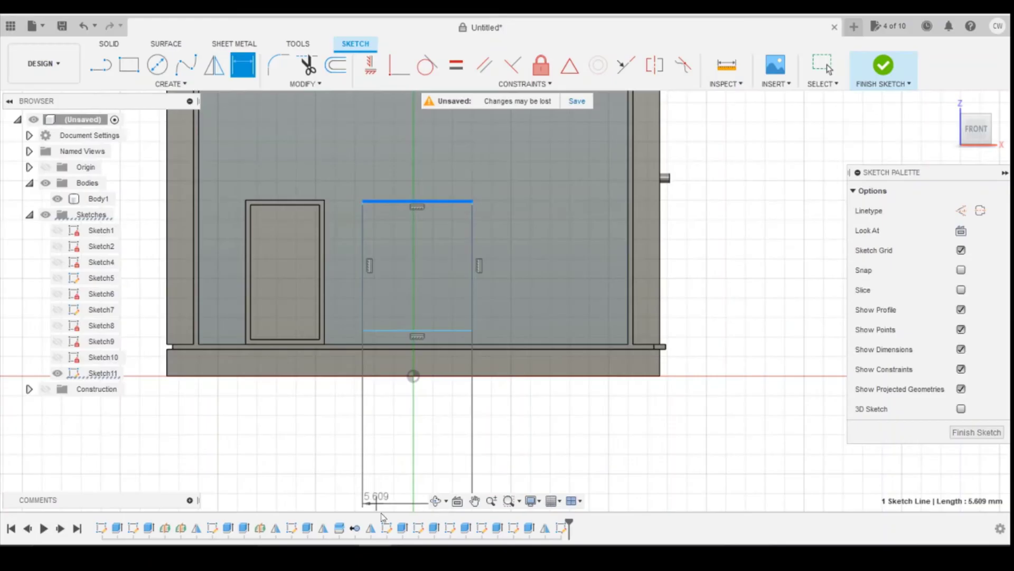
click(422, 157)
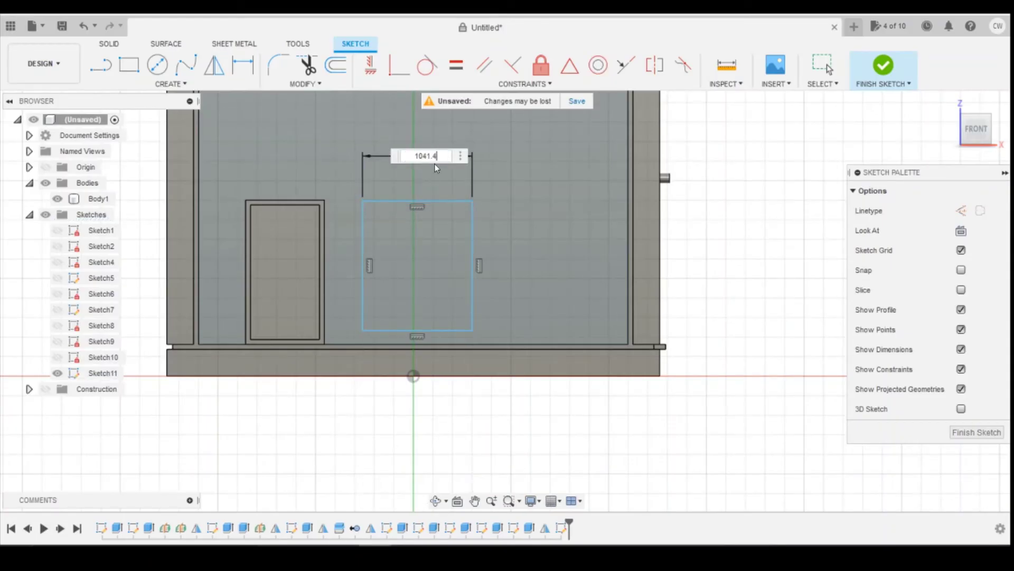
text(1041.4/148)
key(Return)
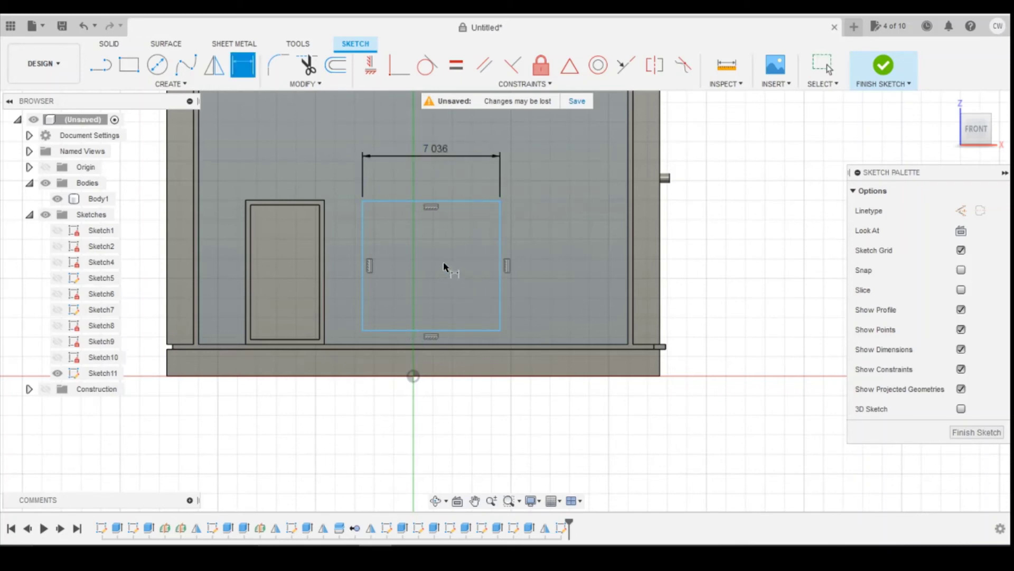
Step: Constrain the rectangle's upper and lower corners horizontally level with the matching corners of the existing panel
click(373, 71)
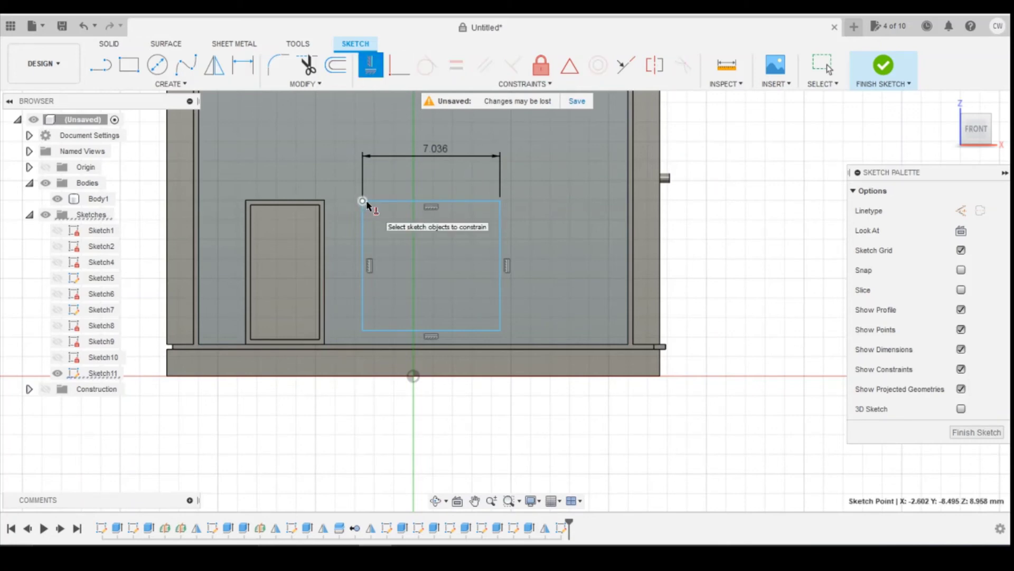
click(370, 200)
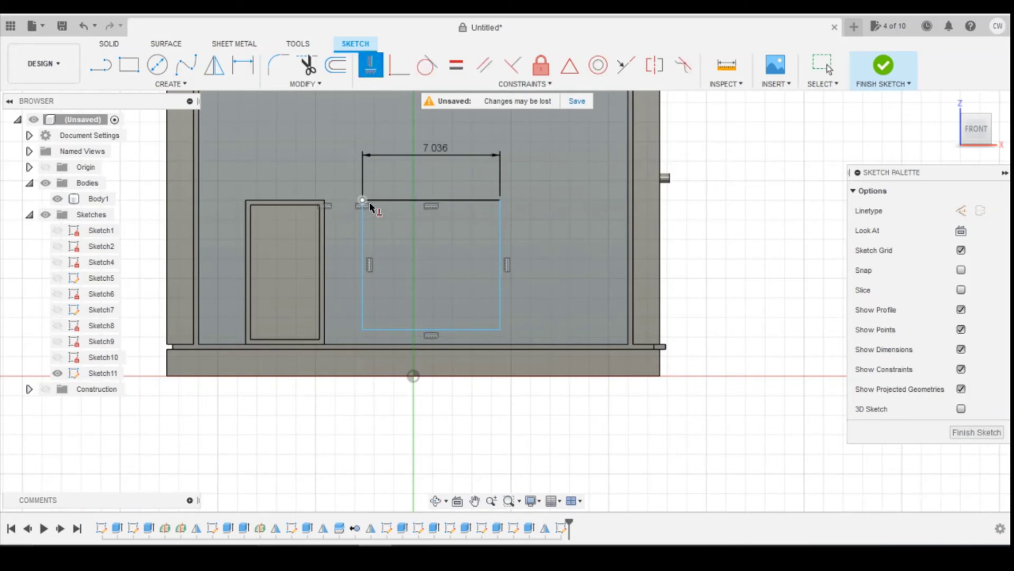
click(363, 329)
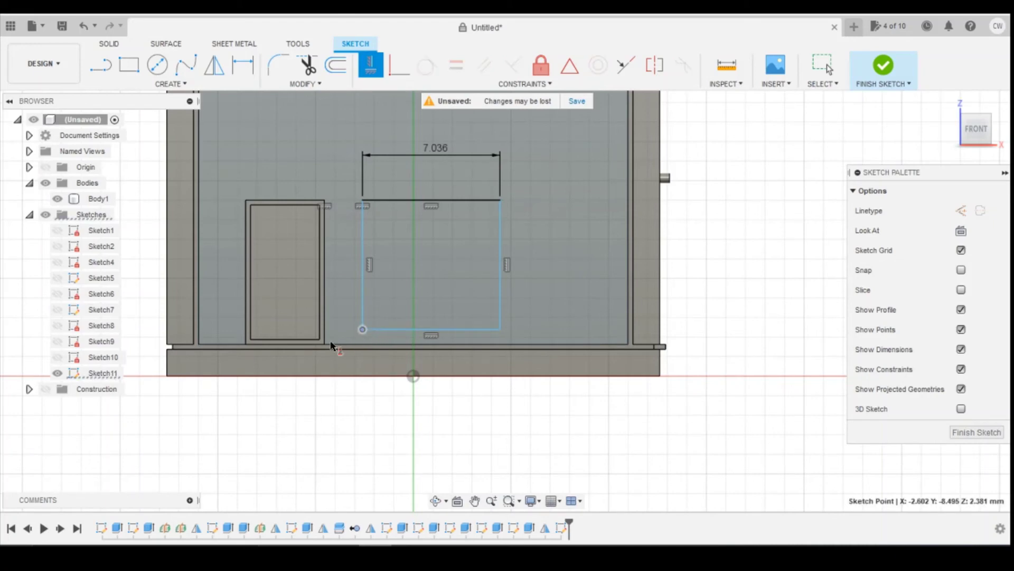
click(324, 346)
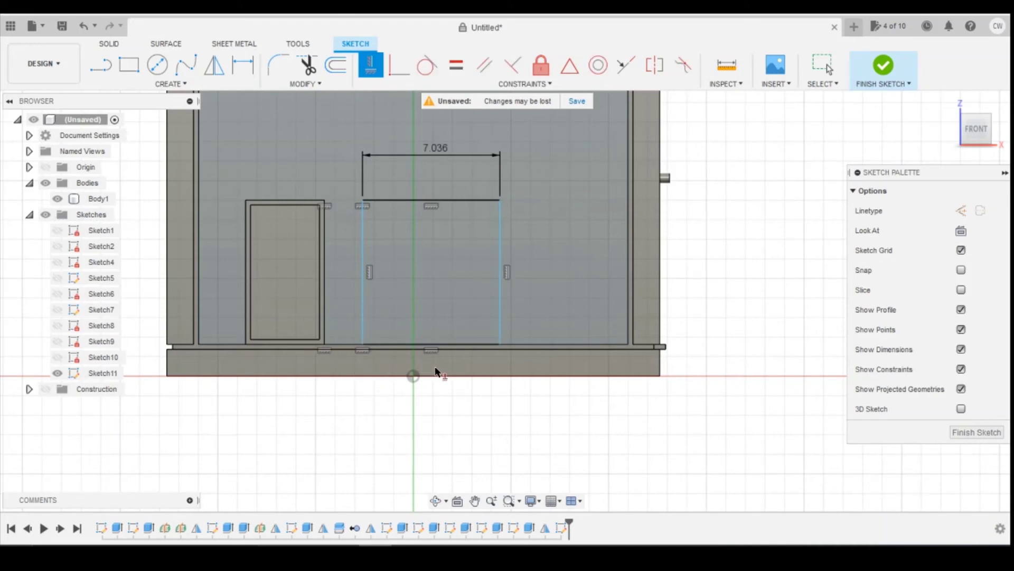
Step: Check the measured drawing and neighbouring reference images for the spacing between the two wall panels
mouse_move(482, 528)
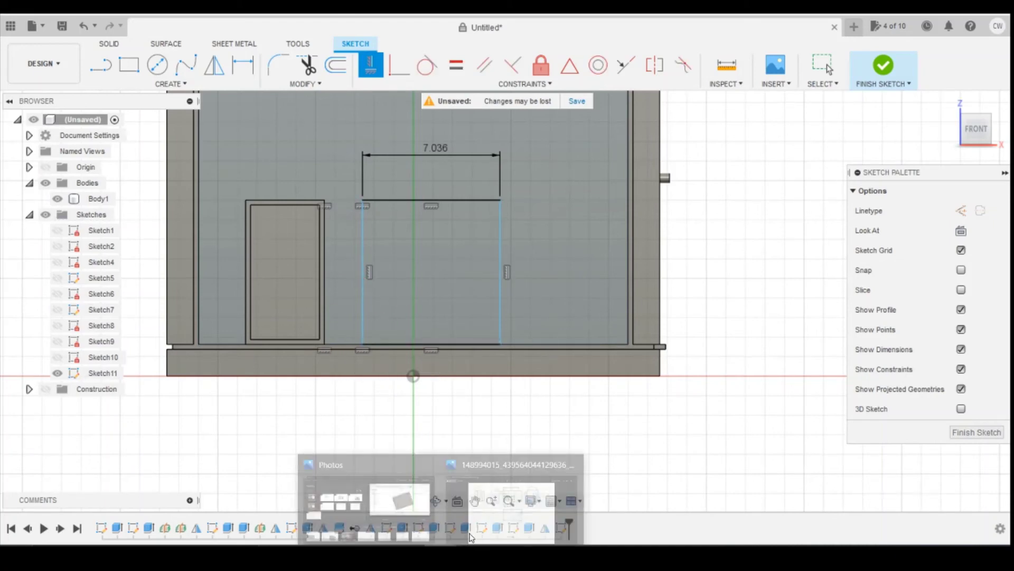
click(526, 504)
scroll(552, 390, down, 1)
scroll(544, 354, up, 1)
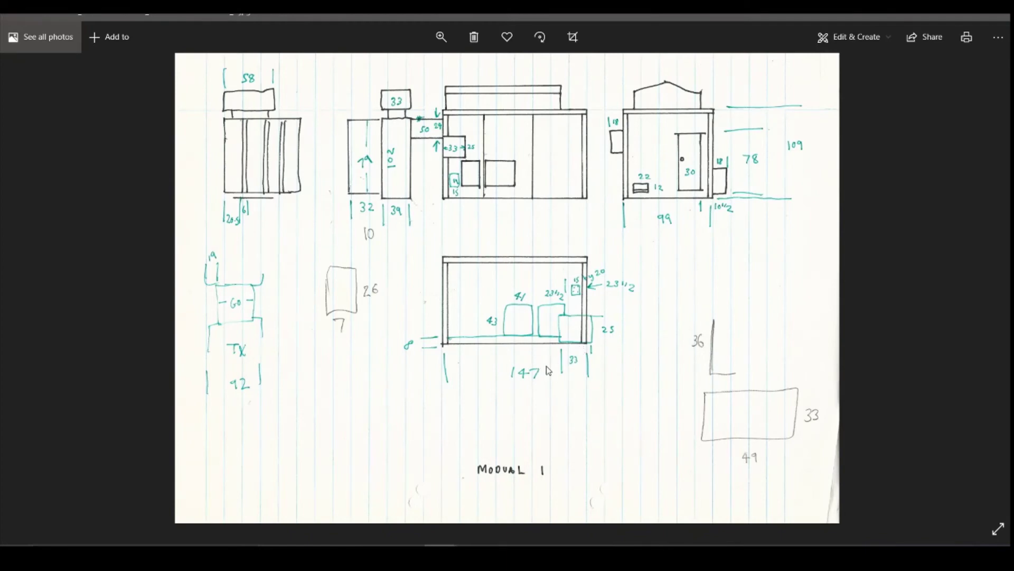
scroll(590, 331, down, 1)
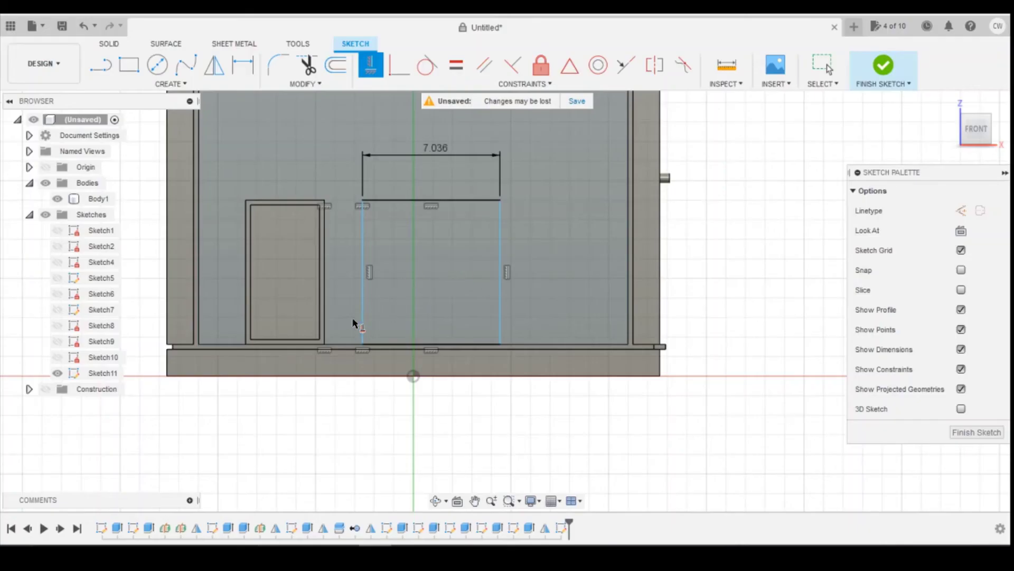
Step: Dimension the gap between the existing panel's edge and the new rectangle's near side as 2 mm
key(d)
click(363, 272)
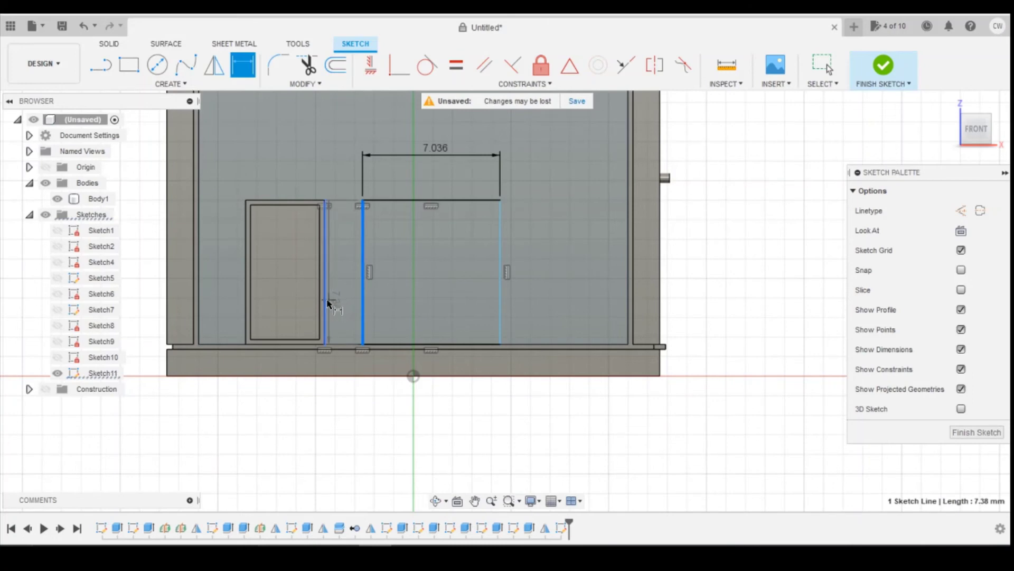
click(328, 303)
click(355, 415)
text(2)
key(Return)
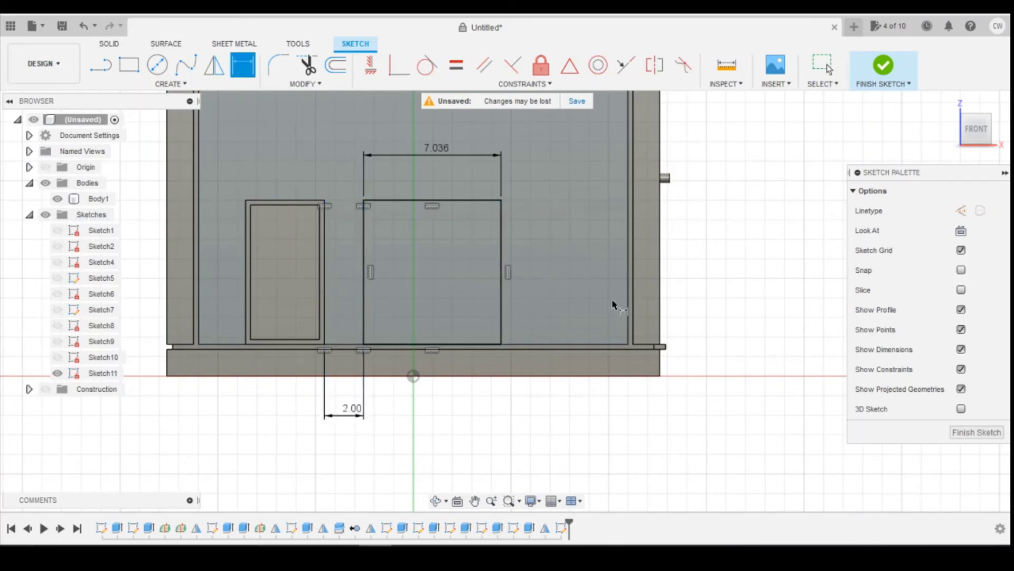
Step: Compare the panel spacing in the sketch with the reference photos of the building
mouse_move(442, 557)
click(510, 510)
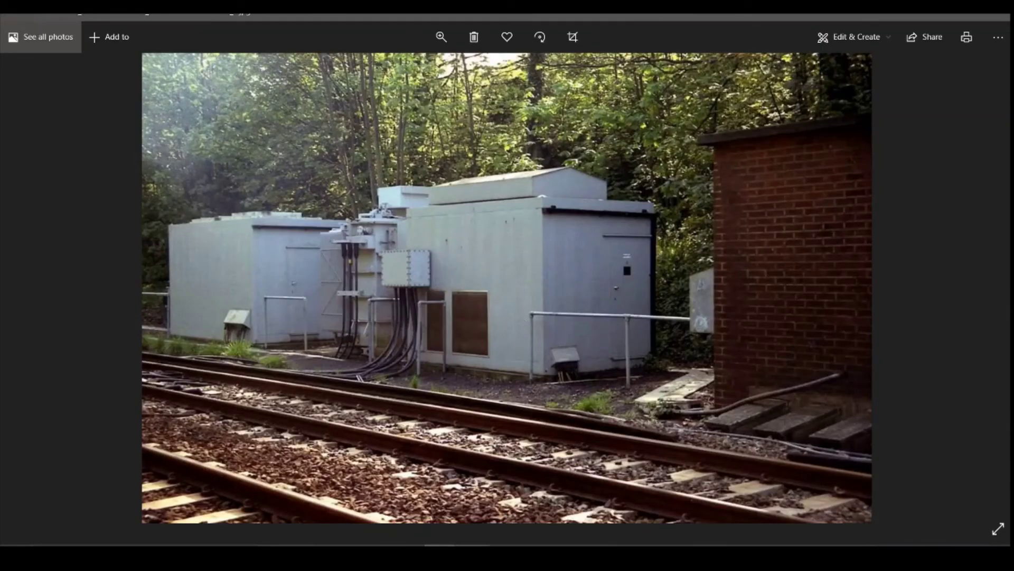
mouse_move(443, 558)
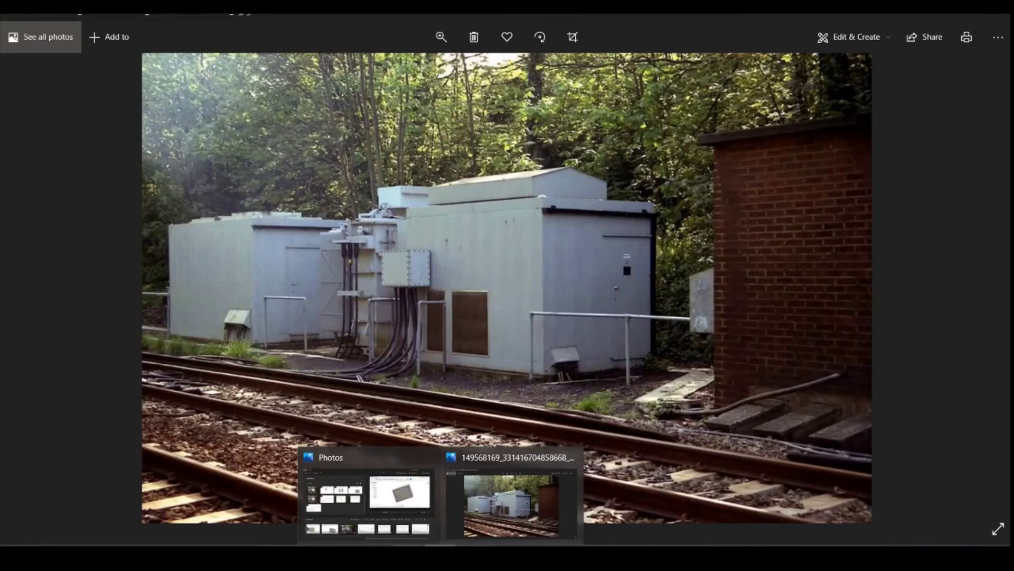
click(442, 557)
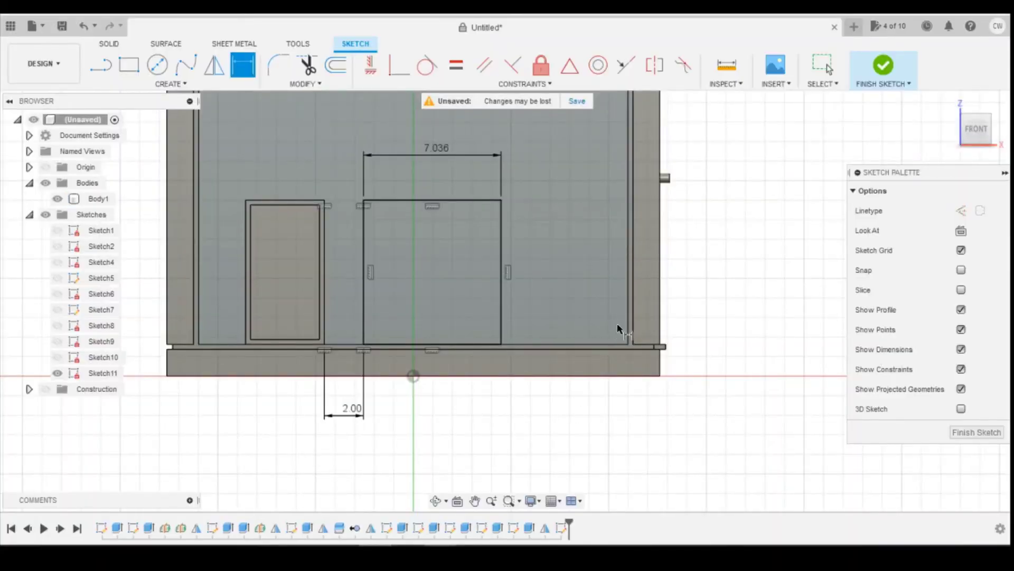
mouse_move(442, 557)
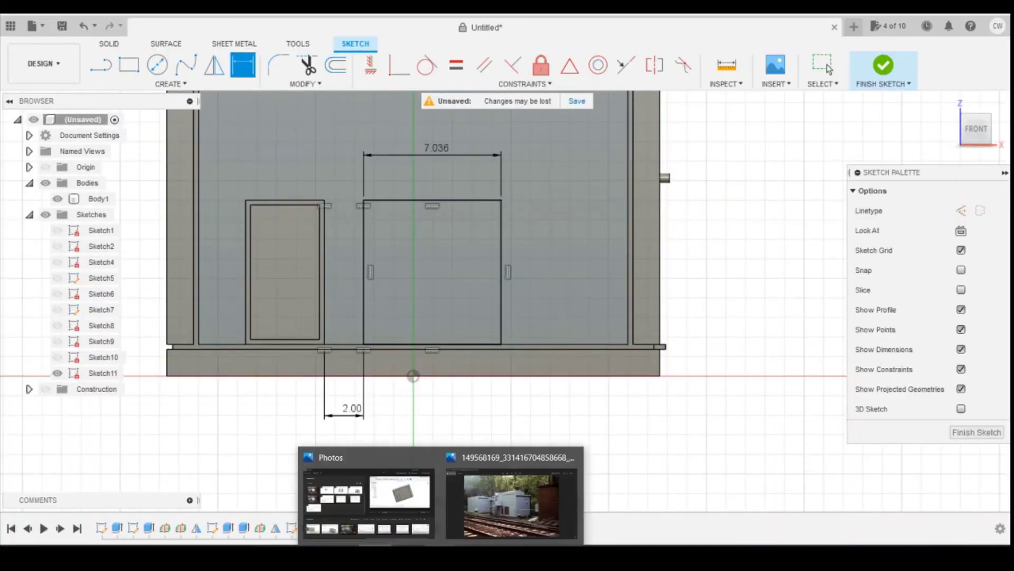
click(502, 499)
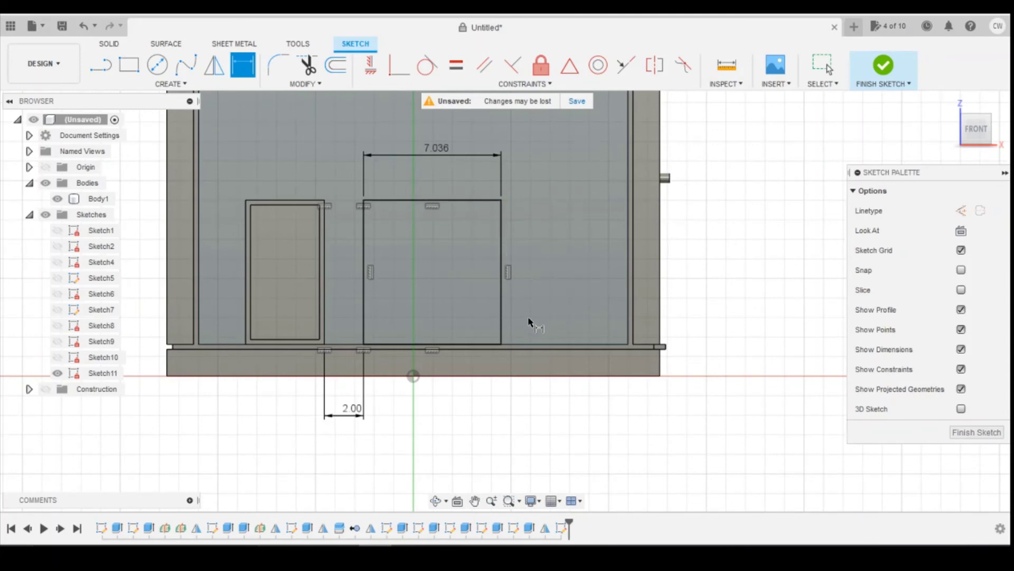
Step: Set the gap between the existing panel and the new rectangle to 1.5 mm
double_click(351, 408)
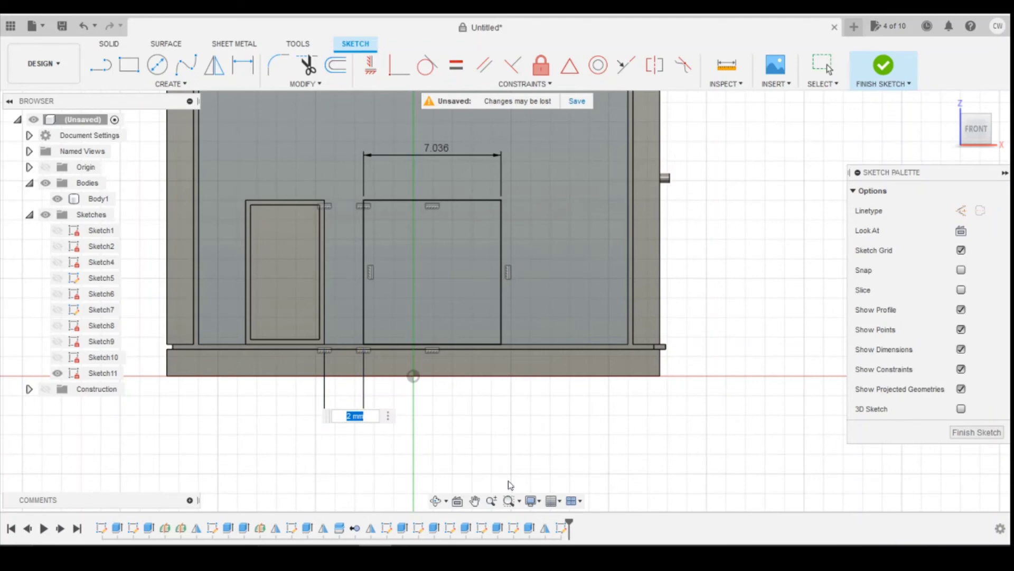
text(1.5)
key(Return)
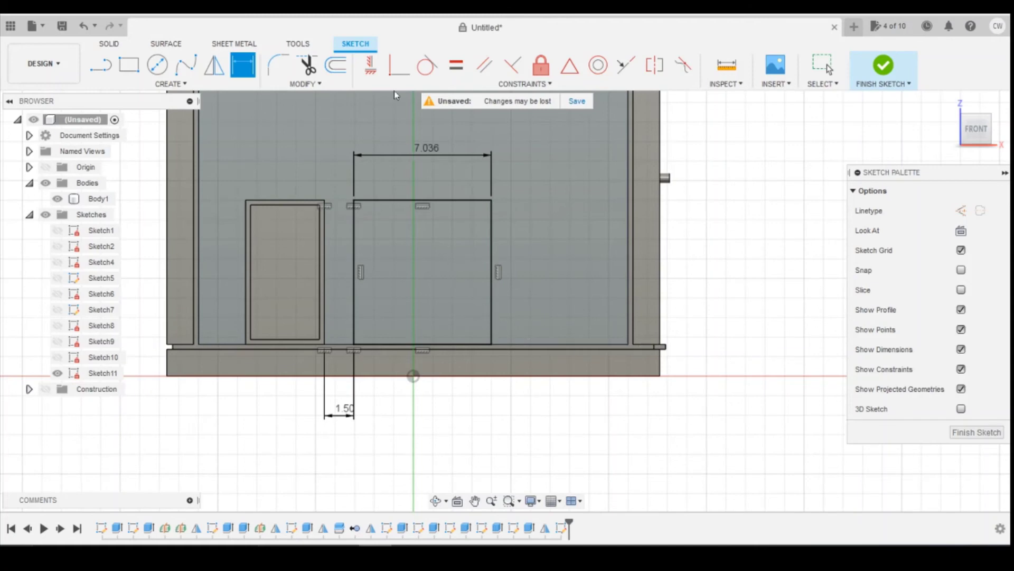
Step: Offset the new panel rectangle inward by 0.3 mm to form a frame outline
key(Escape)
click(348, 72)
click(379, 202)
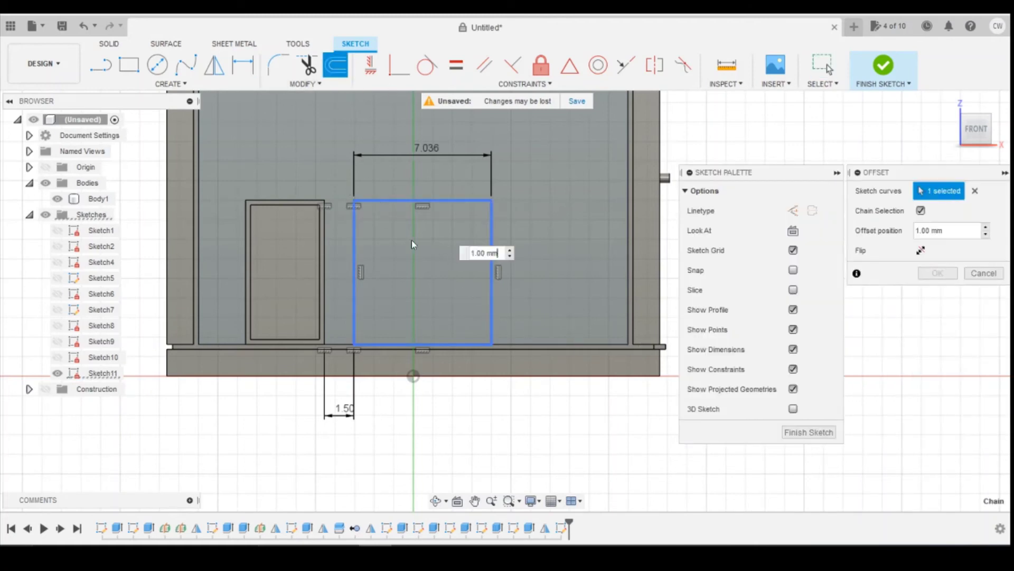
text(0.3)
key(Return)
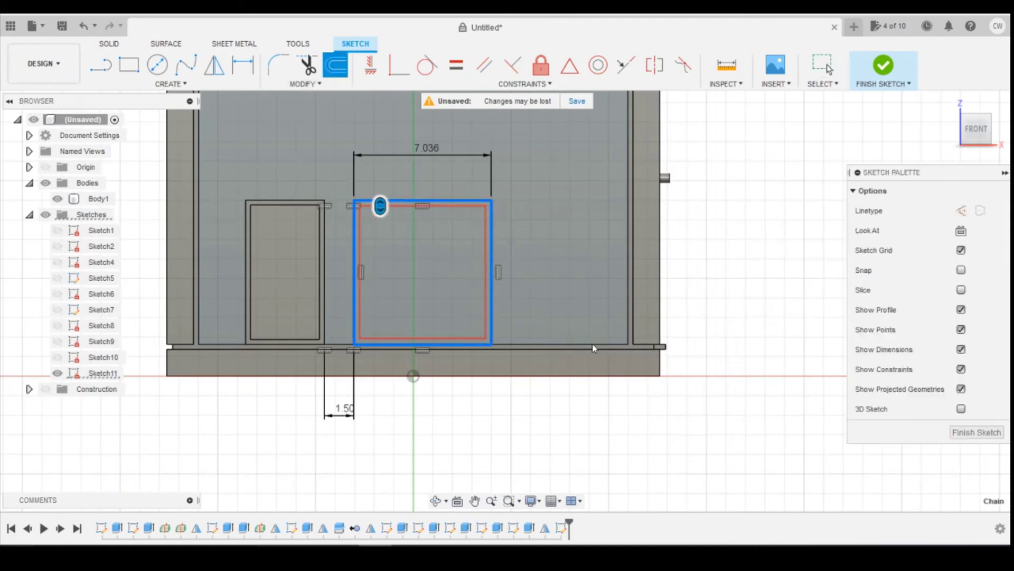
Step: Extrude the new panel's frame profile 0.2 mm outward from the wall, joined to the building body
scroll(475, 242, up, 4)
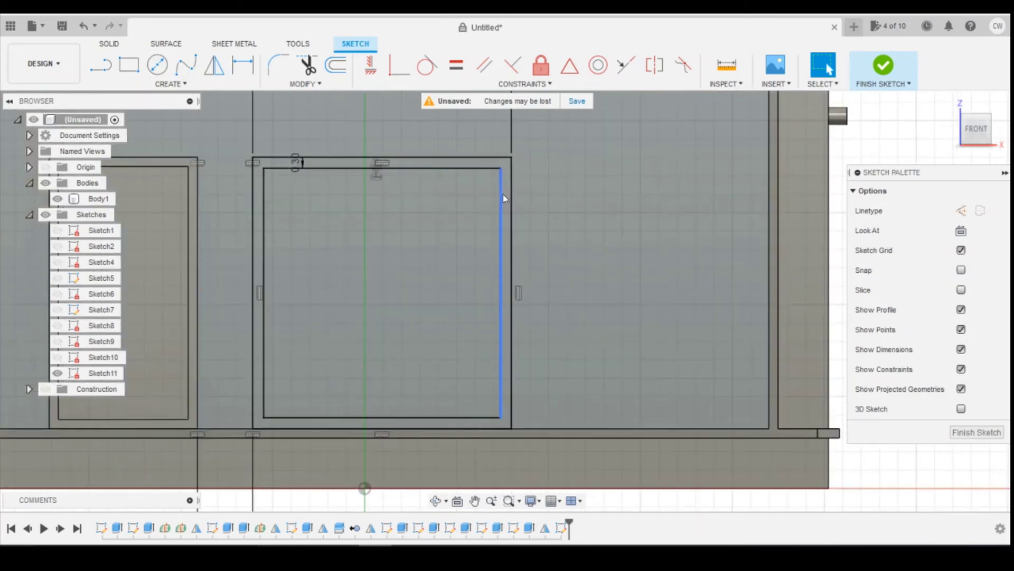
right_click(507, 196)
click(486, 262)
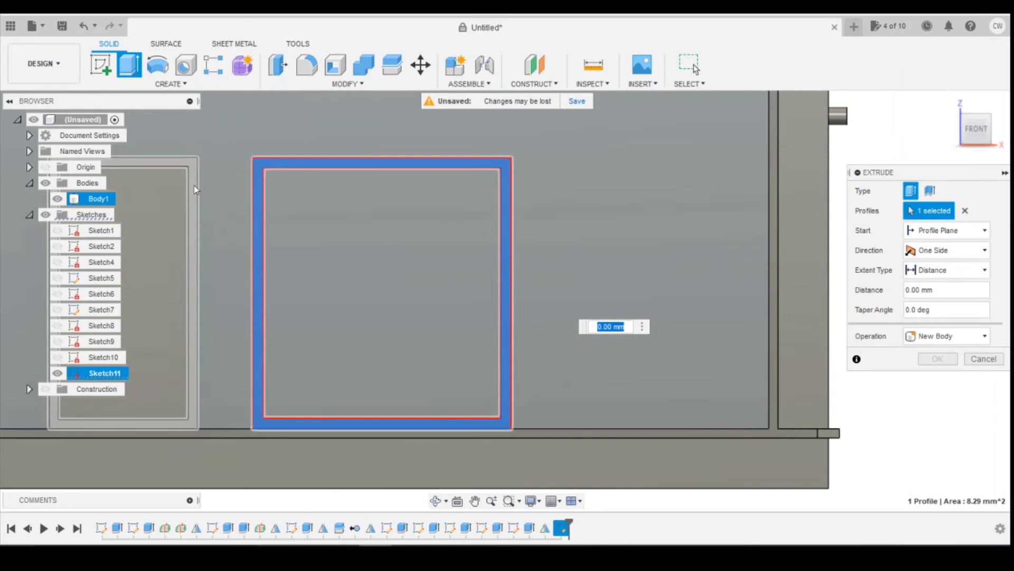
text(0.2)
click(913, 335)
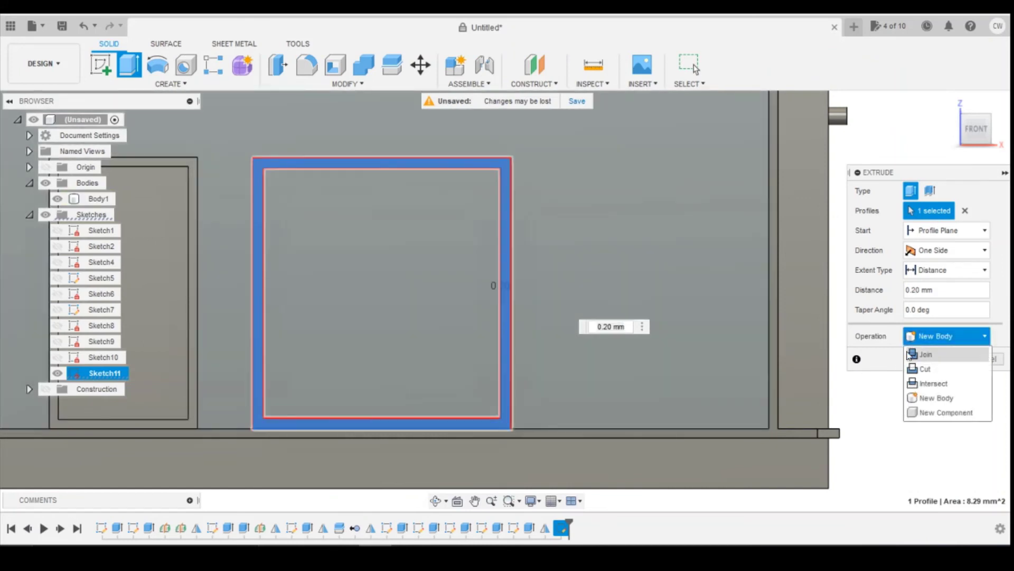
click(919, 354)
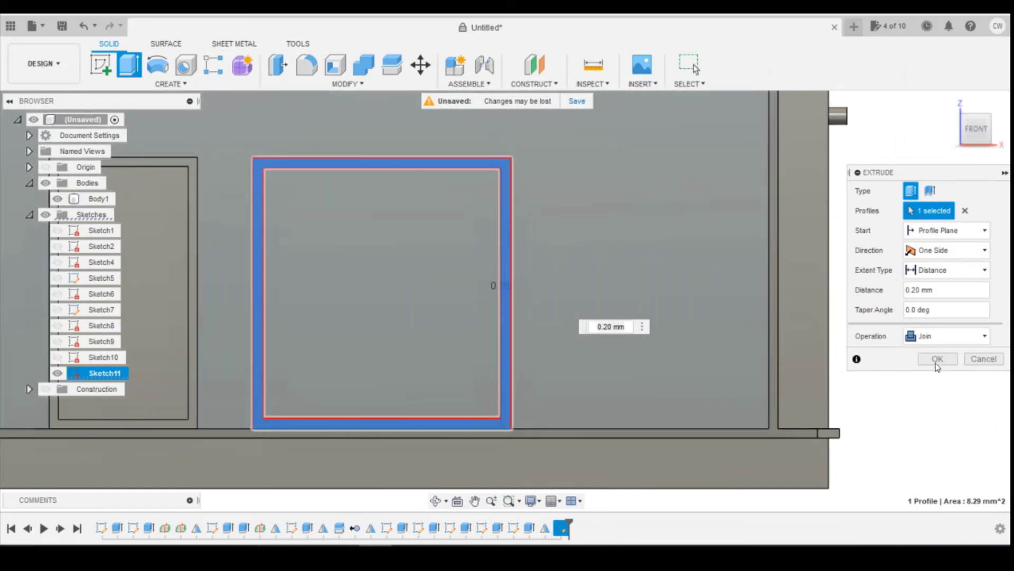
click(937, 359)
scroll(787, 335, down, 5)
click(977, 130)
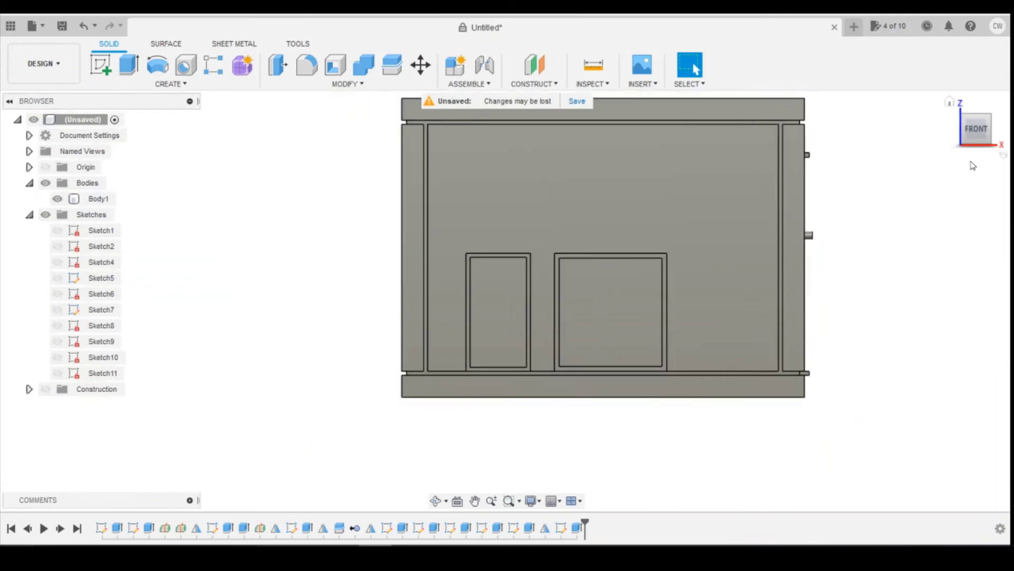
click(980, 134)
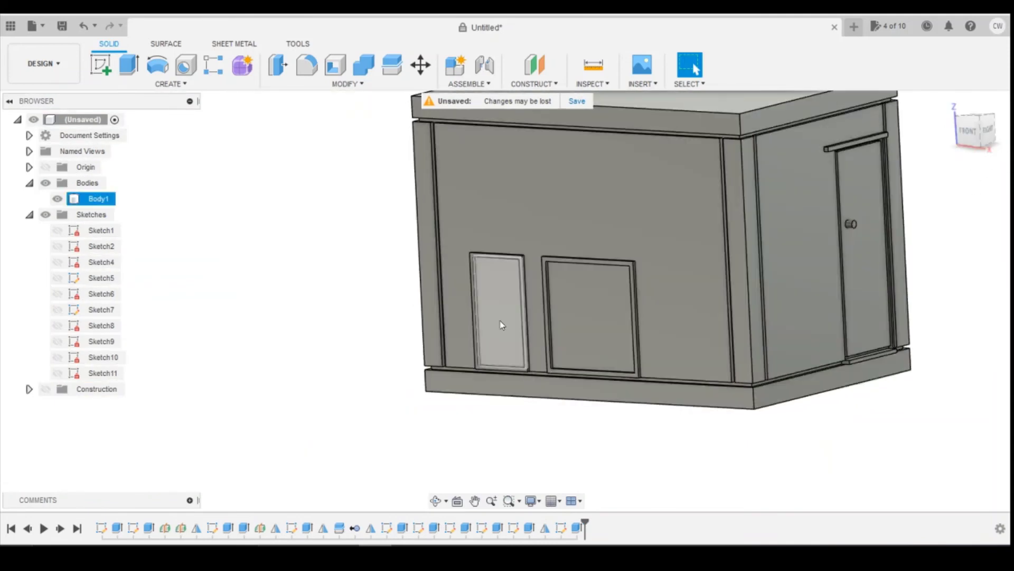
Step: Mirror the wider panel's frame extrusion across the lengthwise vertical construction plane onto the opposite long wall
click(169, 83)
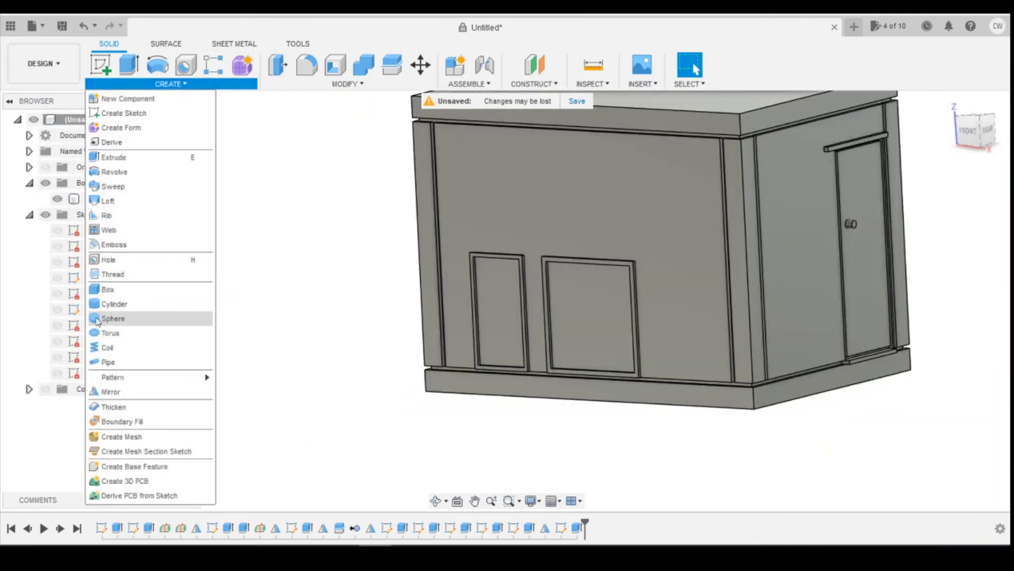
click(118, 392)
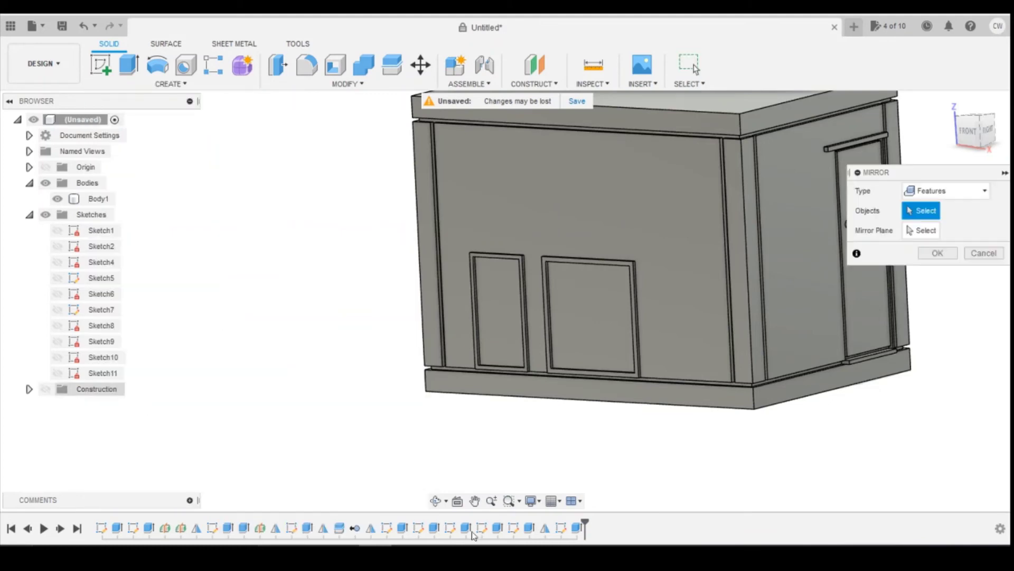
click(578, 533)
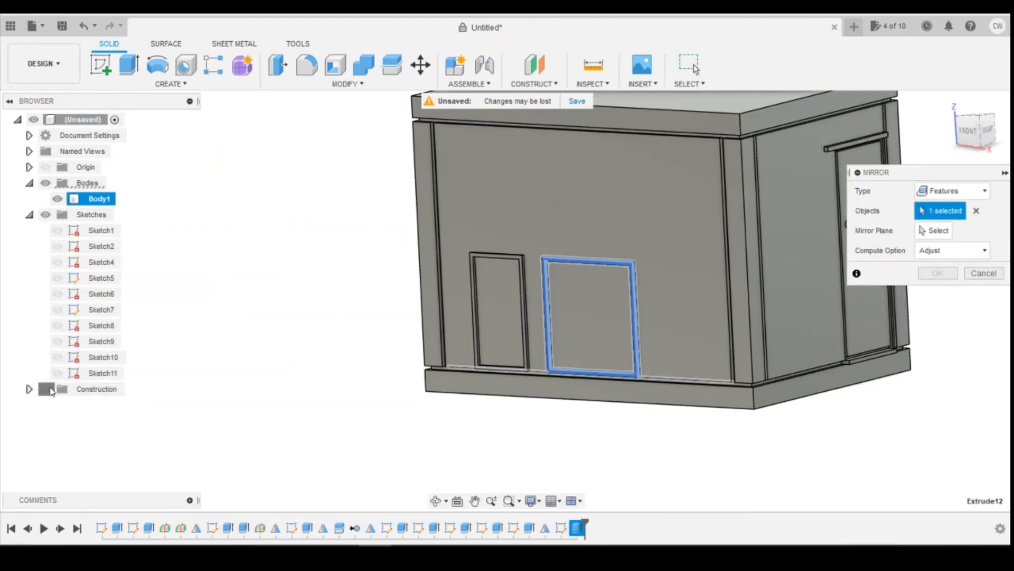
click(46, 389)
scroll(294, 383, down, 3)
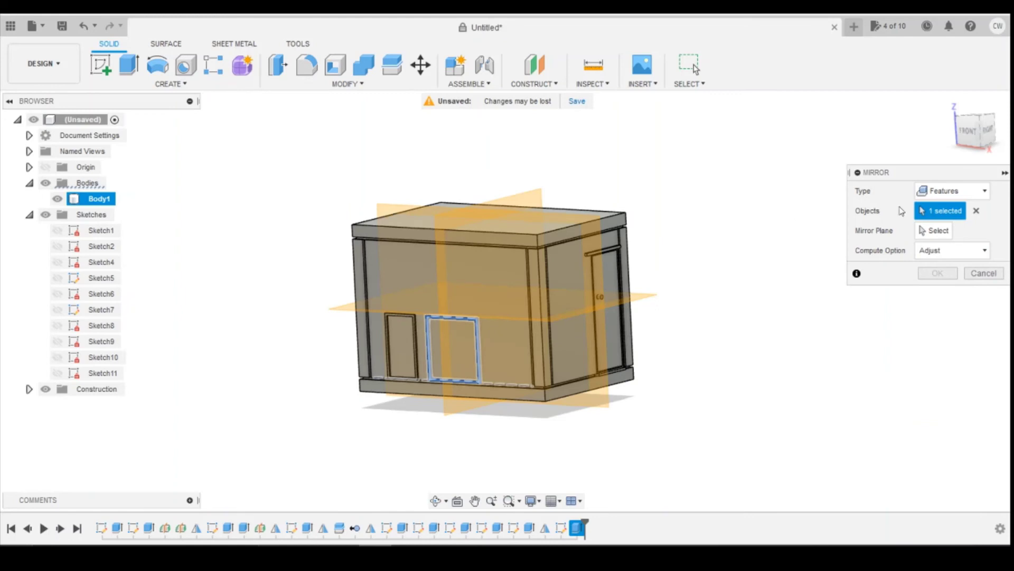
click(916, 233)
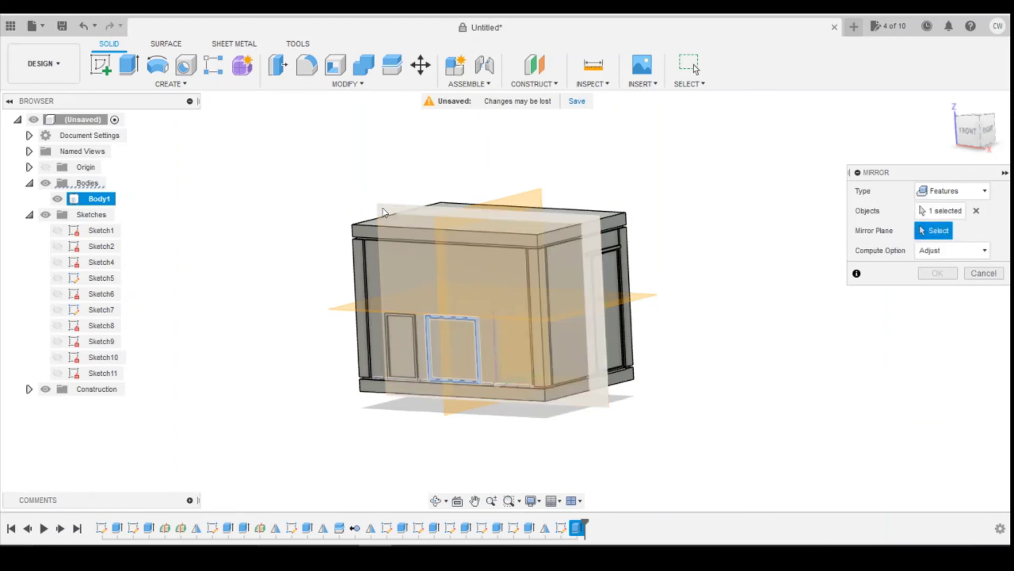
click(385, 212)
click(938, 273)
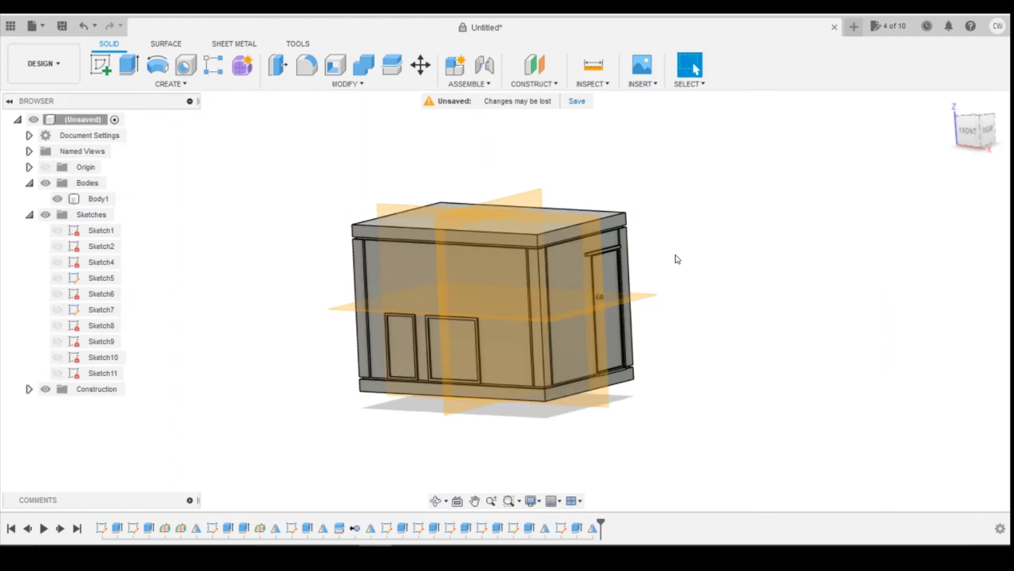
Step: Examine the reference photos and the measured drawing for the small box high on the long side wall
mouse_move(962, 135)
mouse_down()
mouse_move(946, 138)
mouse_move(959, 135)
mouse_move(970, 105)
mouse_move(951, 132)
mouse_move(972, 135)
mouse_move(962, 133)
mouse_up()
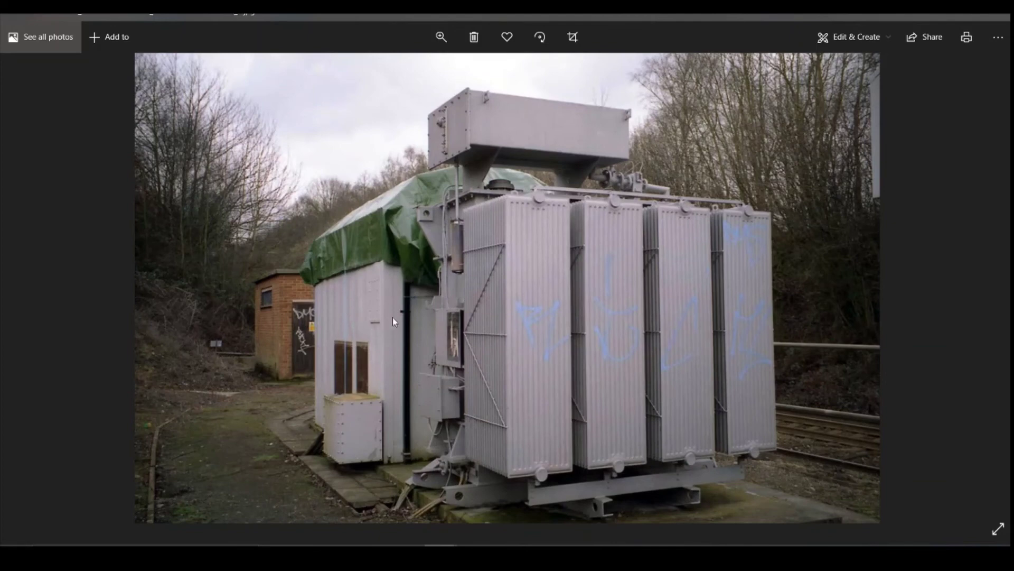
key(Right)
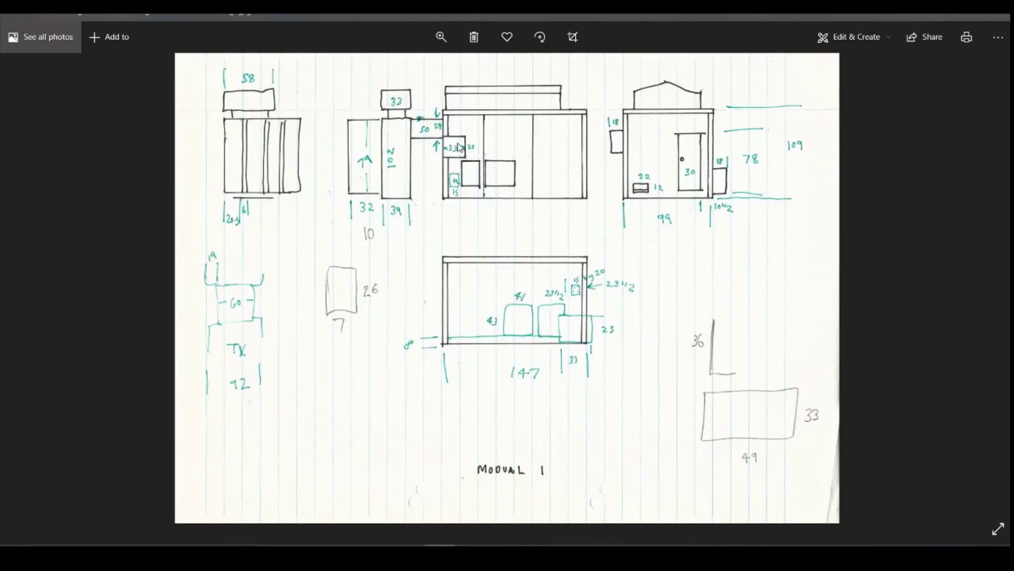
key(Left)
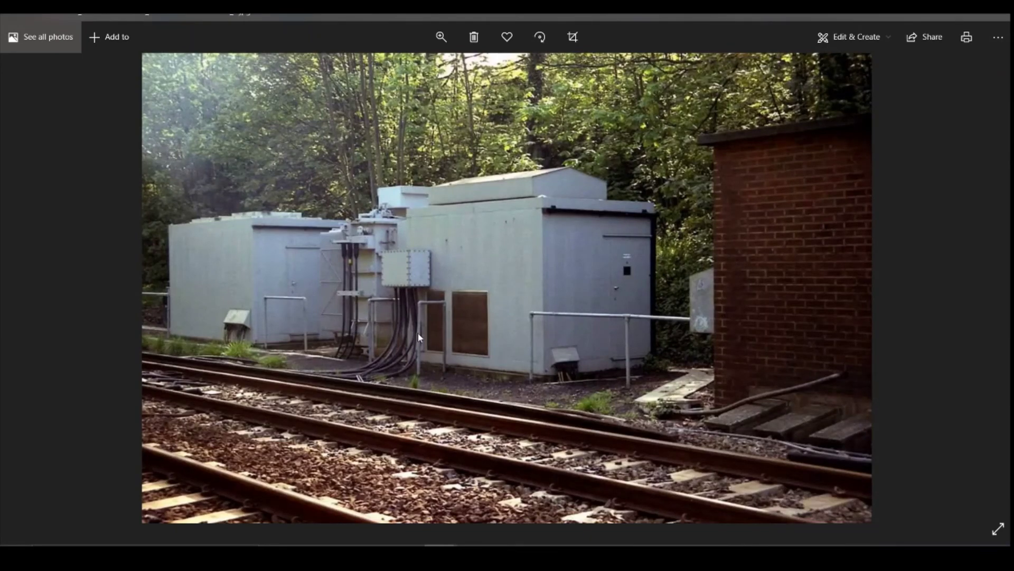
key(Right)
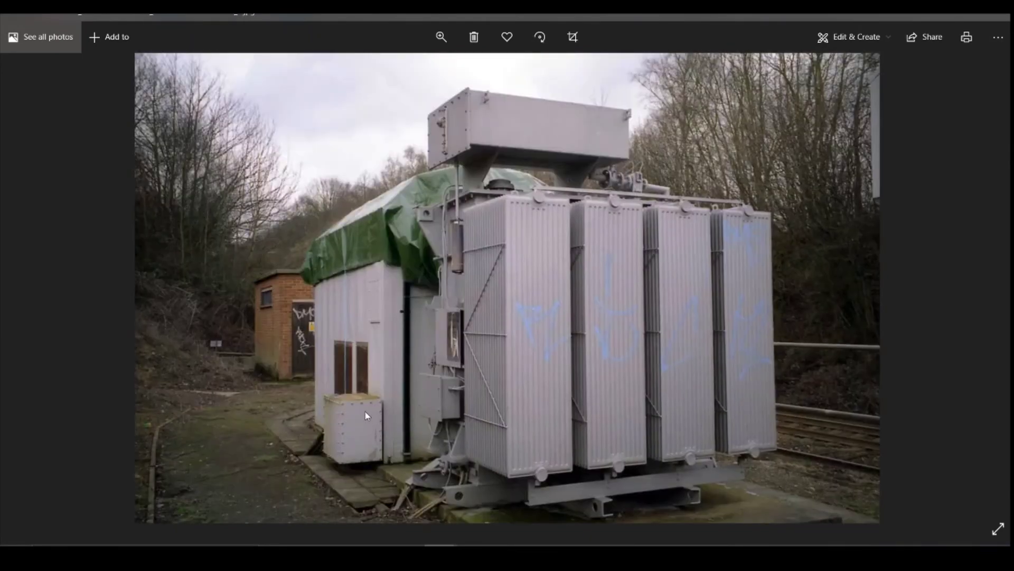
key(Right)
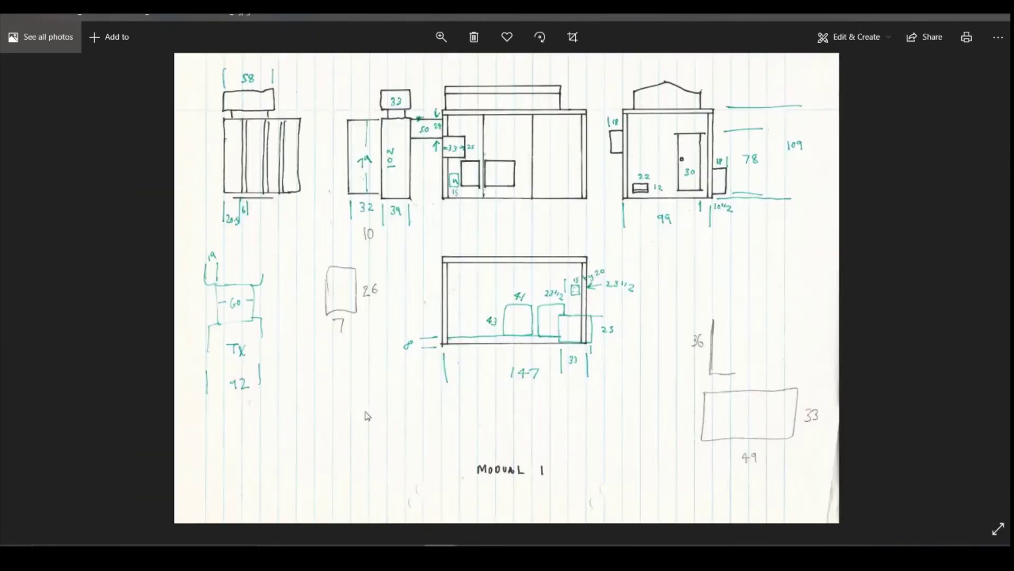
key(Left)
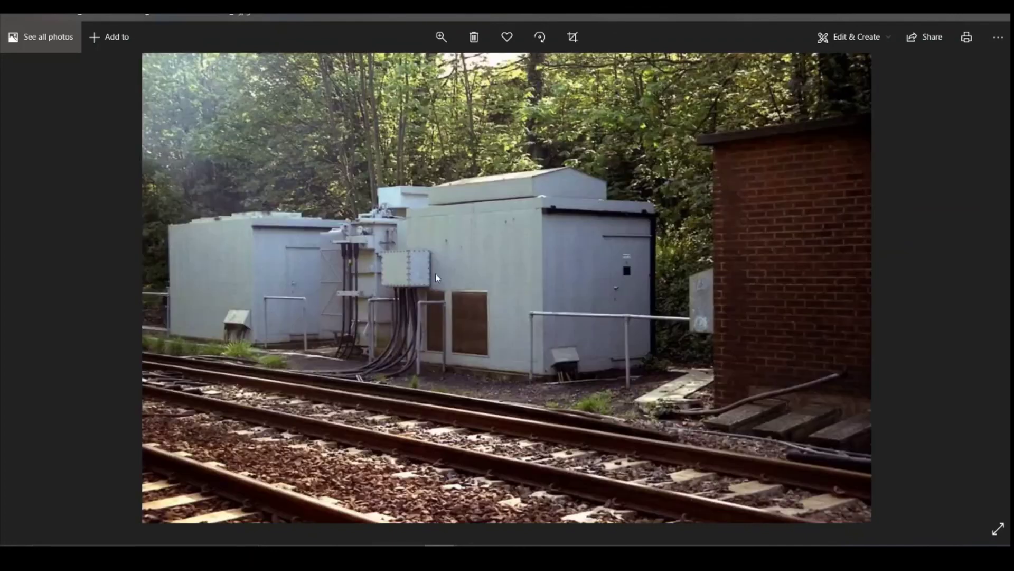
key(Right)
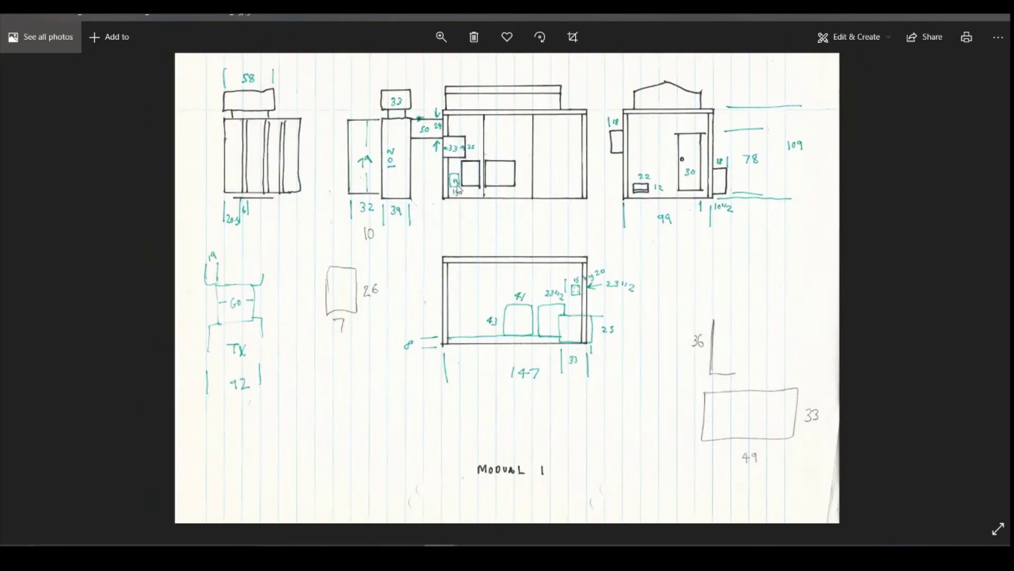
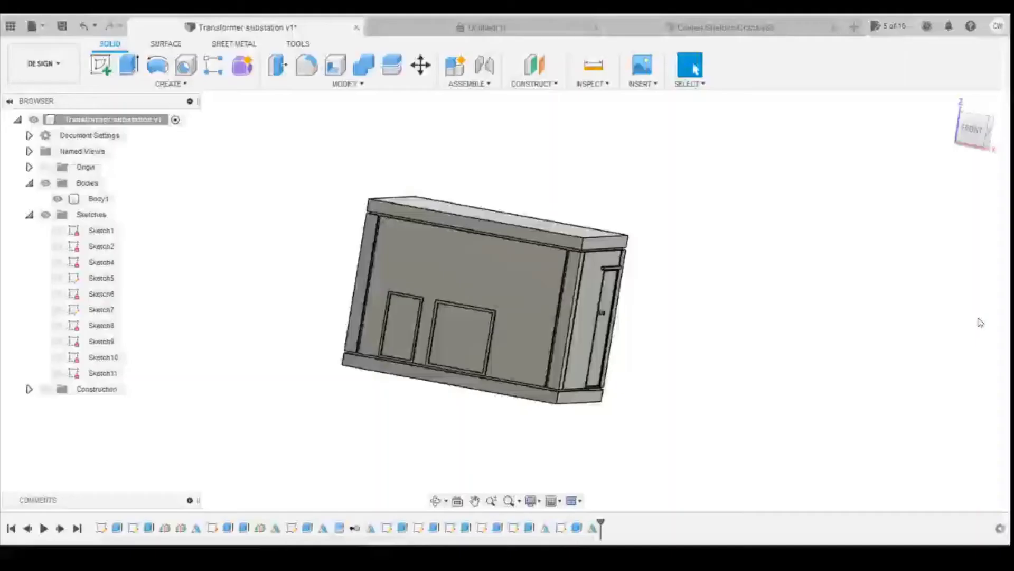
Step: Sketch a rectangle about 1.83 mm wide and 2.12 mm high on the back long wall, above and beside the narrower panel
click(608, 378)
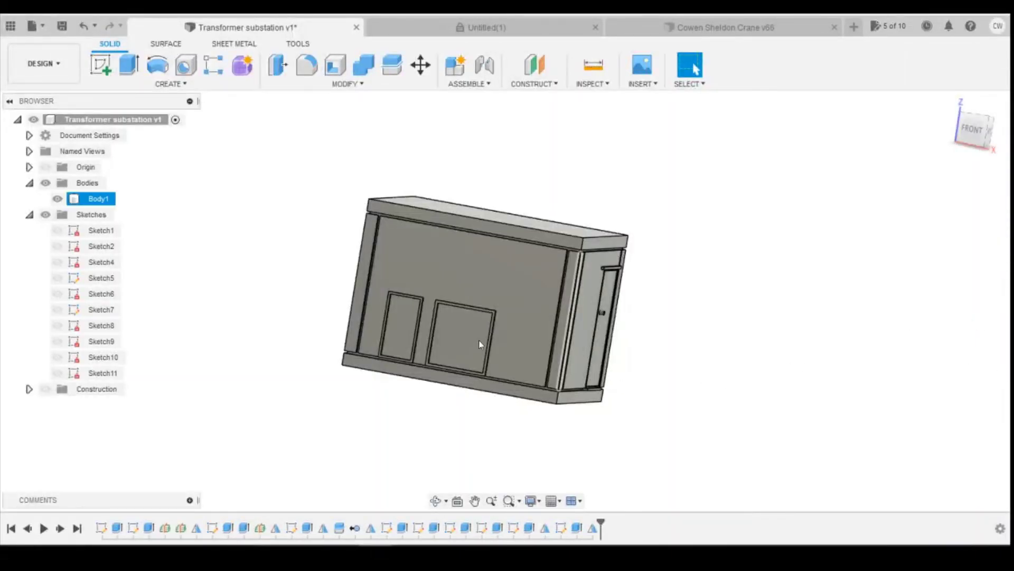
click(852, 275)
drag(973, 146, 899, 188)
click(524, 234)
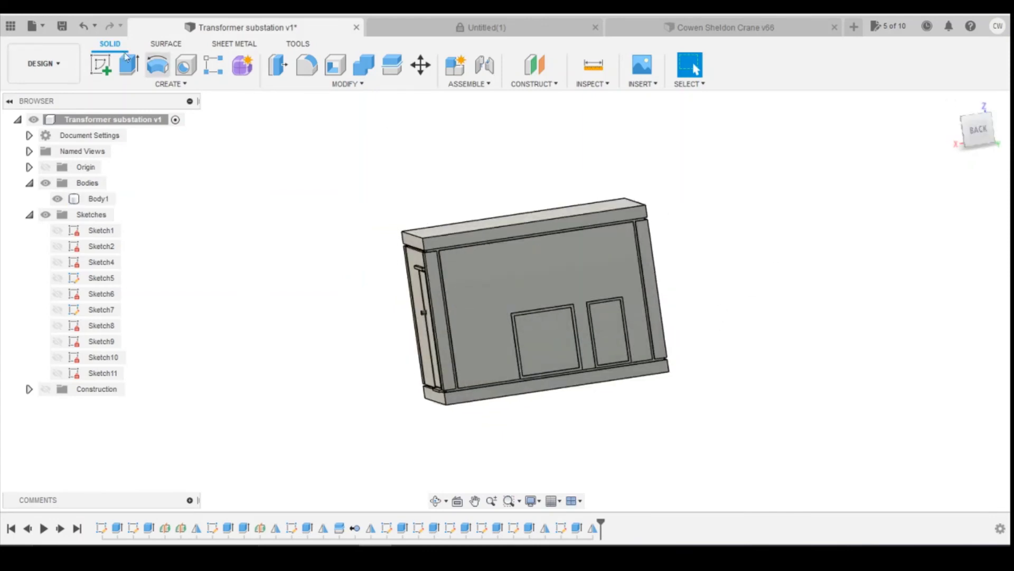
click(100, 65)
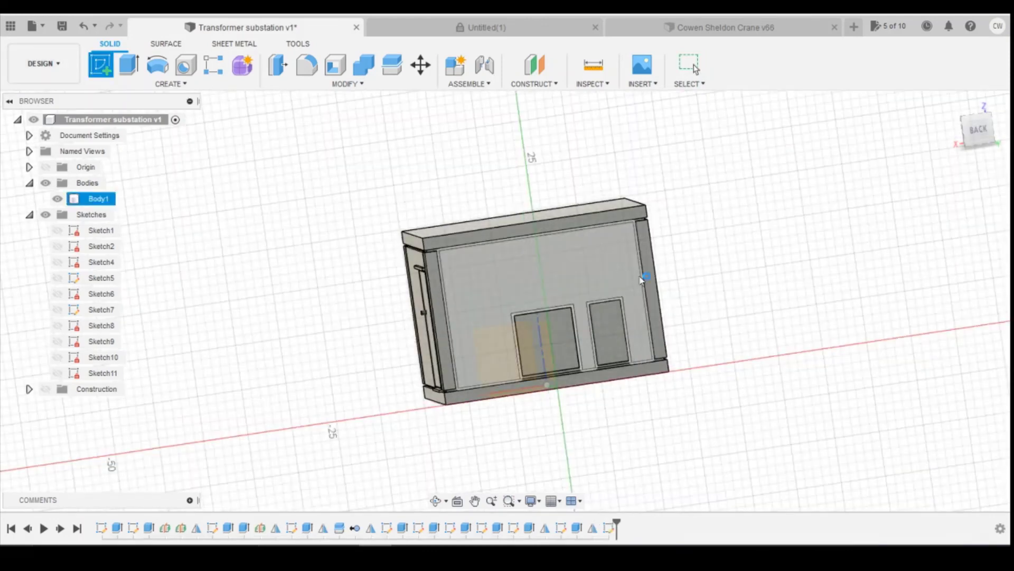
click(643, 276)
click(129, 65)
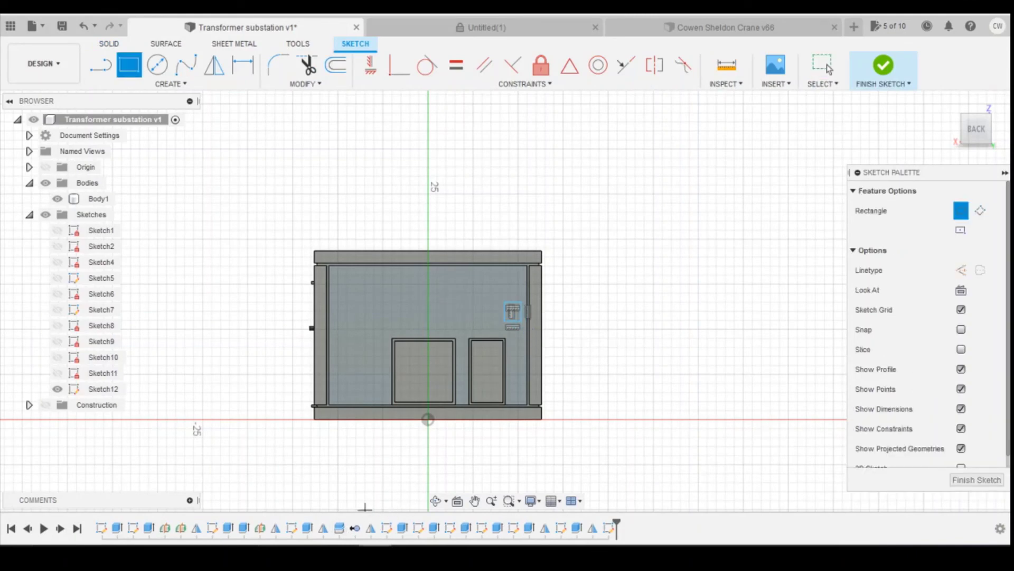
Step: Convert 15 inches to millimetres in the browser's unit converter and check the box size on the measured drawing
key(alt+Tab)
double_click(130, 236)
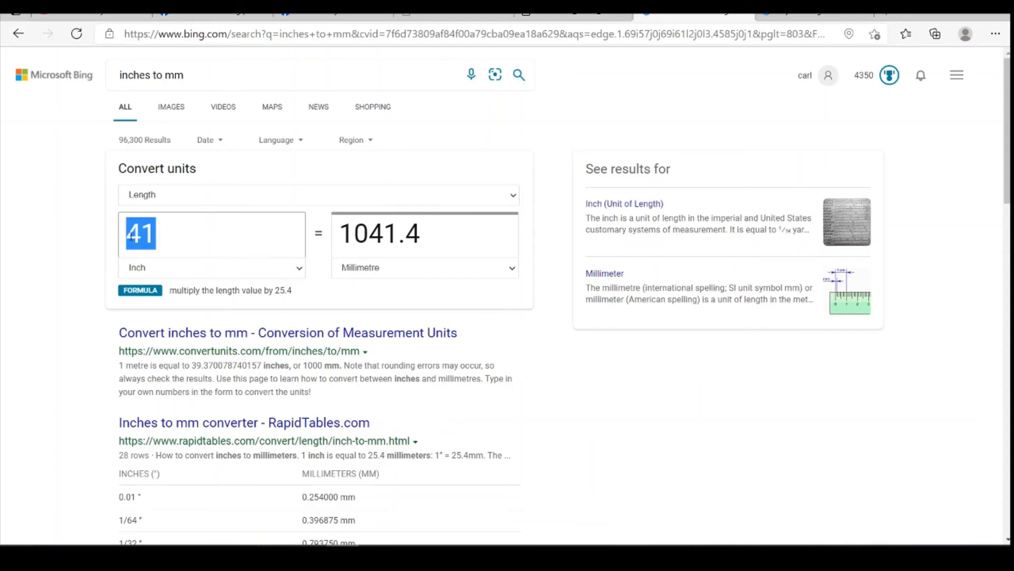
text(15)
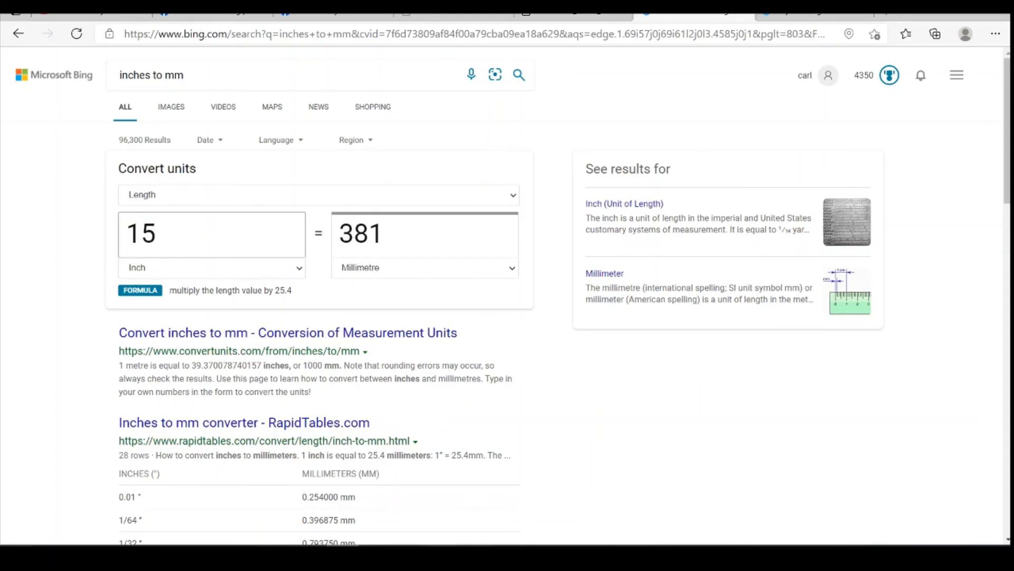
click(363, 502)
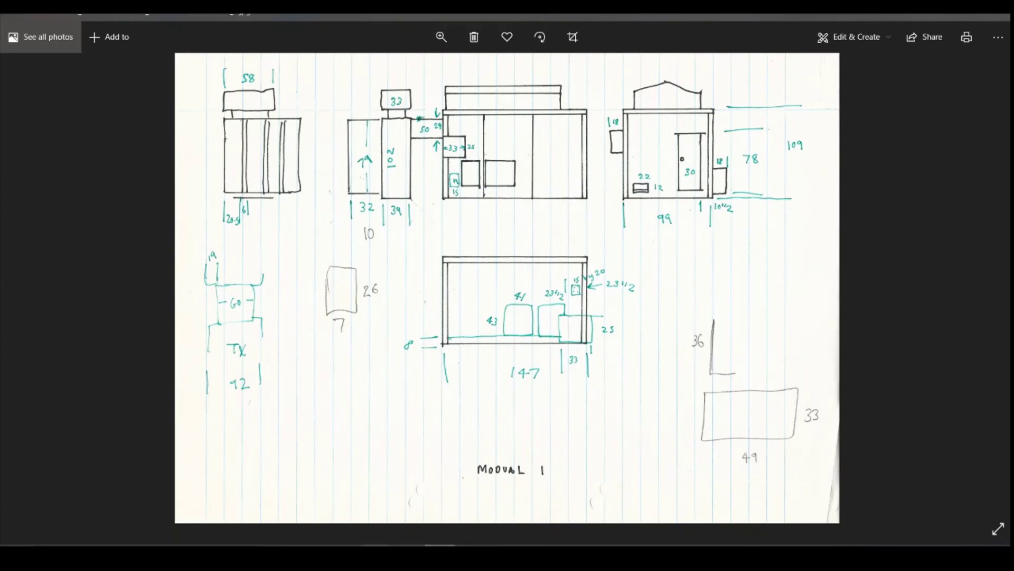
Step: Dimension the small rectangle's width as 381/148 mm
key(alt+Tab)
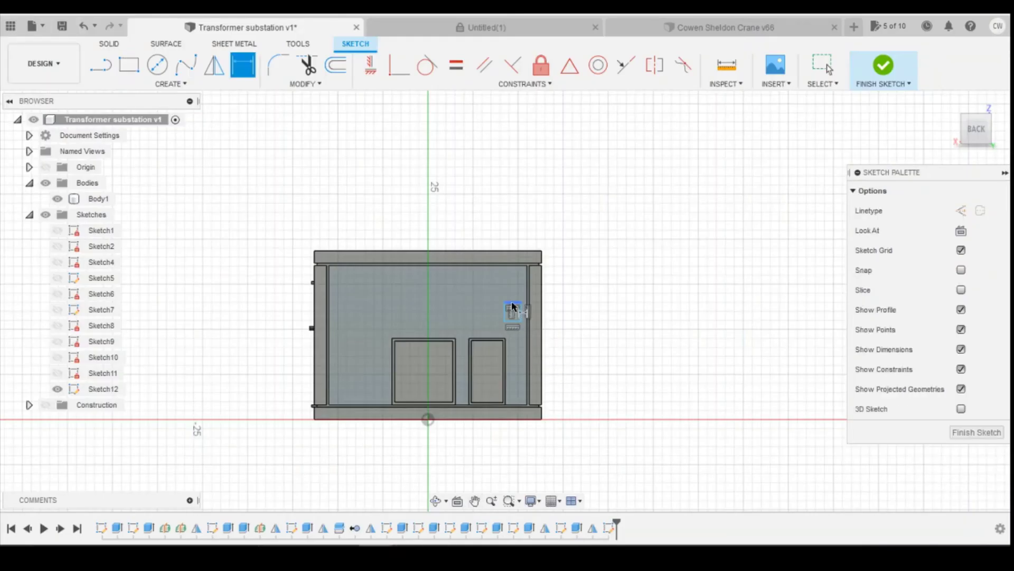
click(512, 304)
click(516, 191)
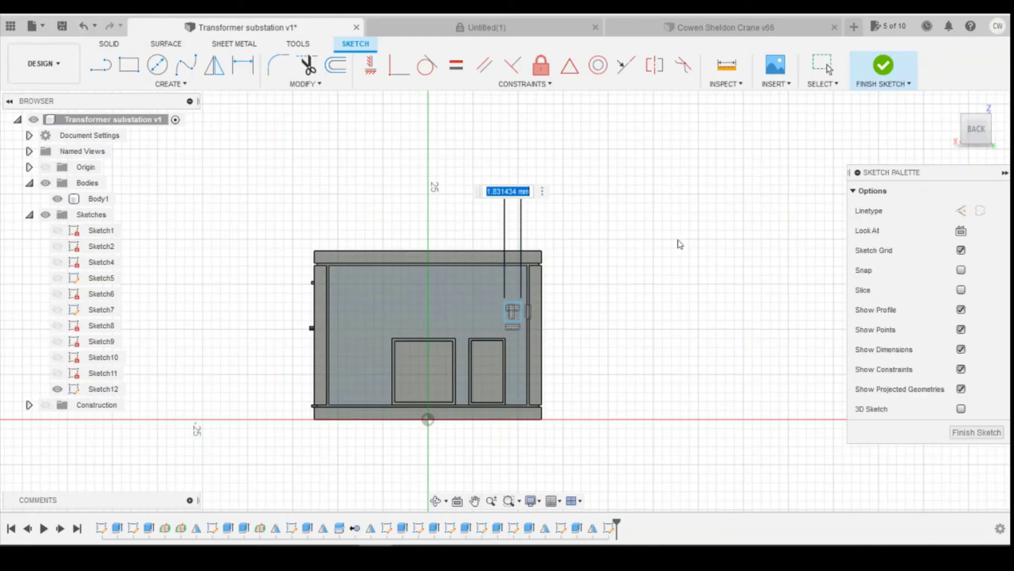
key(alt+Tab)
key(Tab)
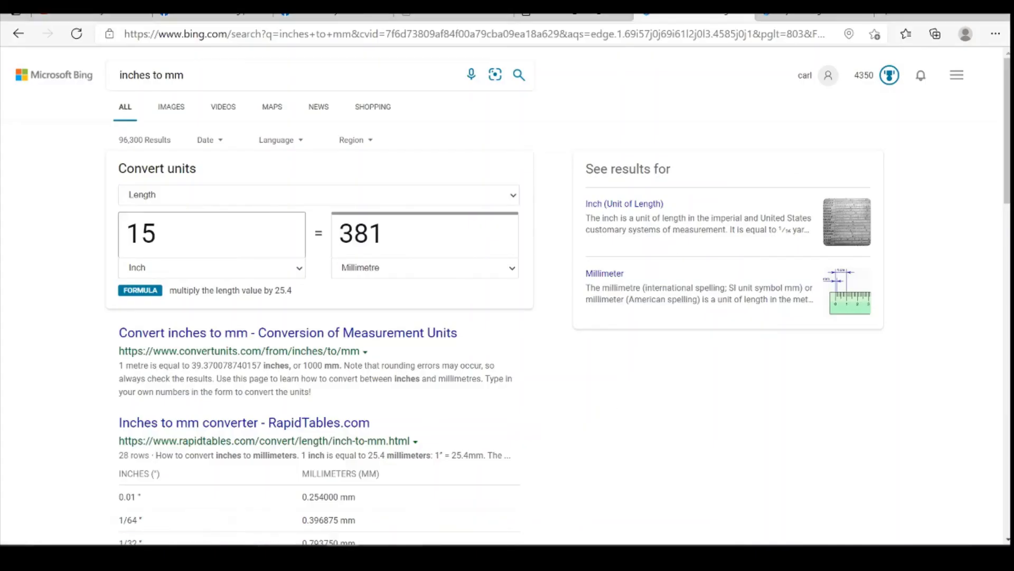
key(alt+Tab)
text(38)
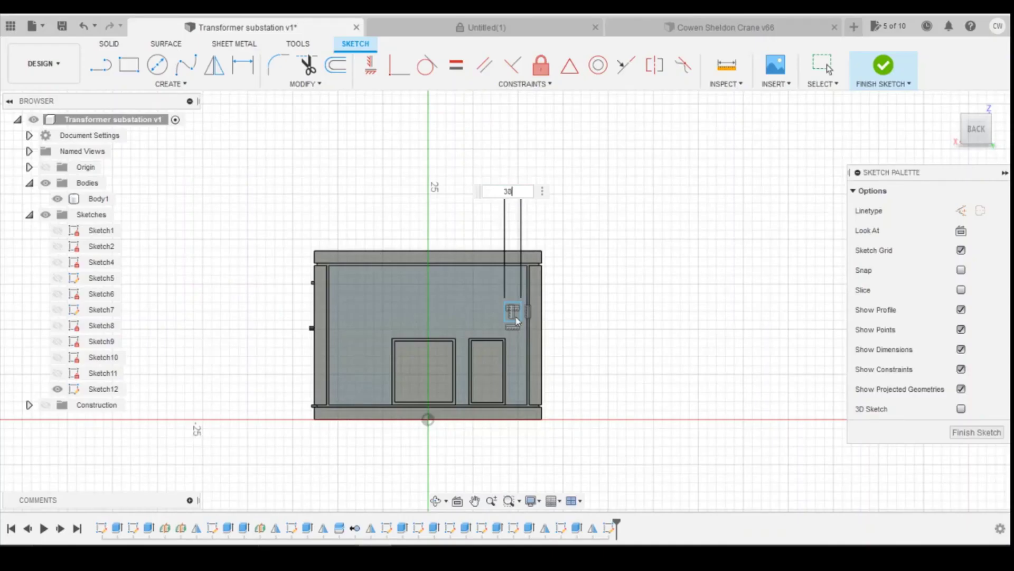
text(1/14)
key(Return)
Step: Convert 20 inches to millimetres in the browser's unit converter for the rectangle's height
key(d)
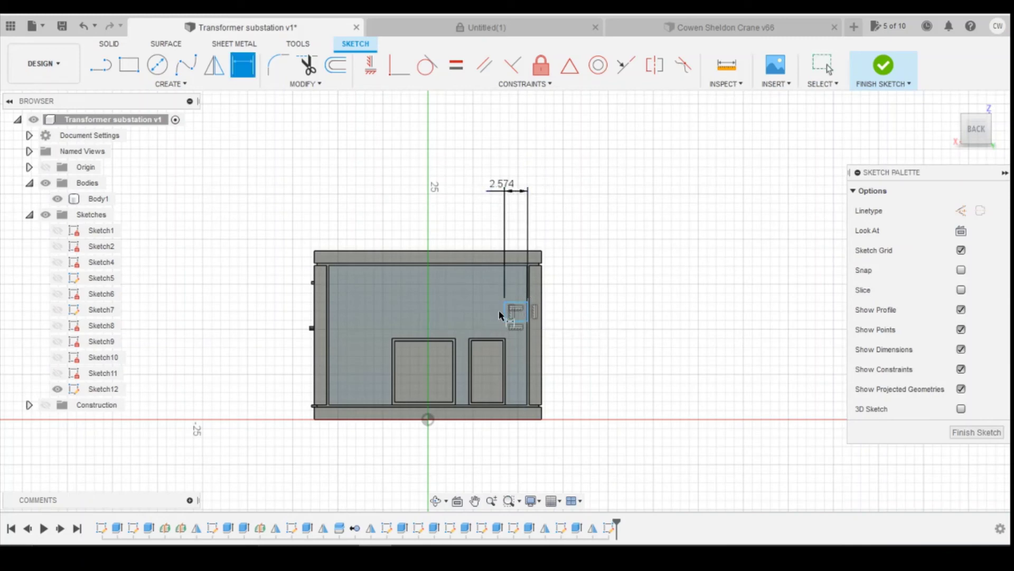
key(alt+Tab)
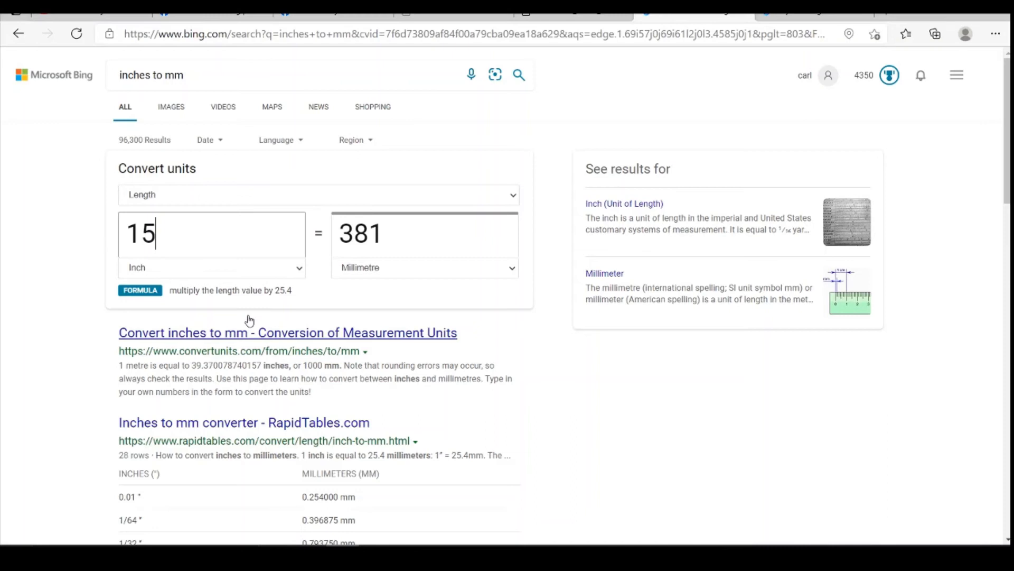
double_click(120, 222)
text(20)
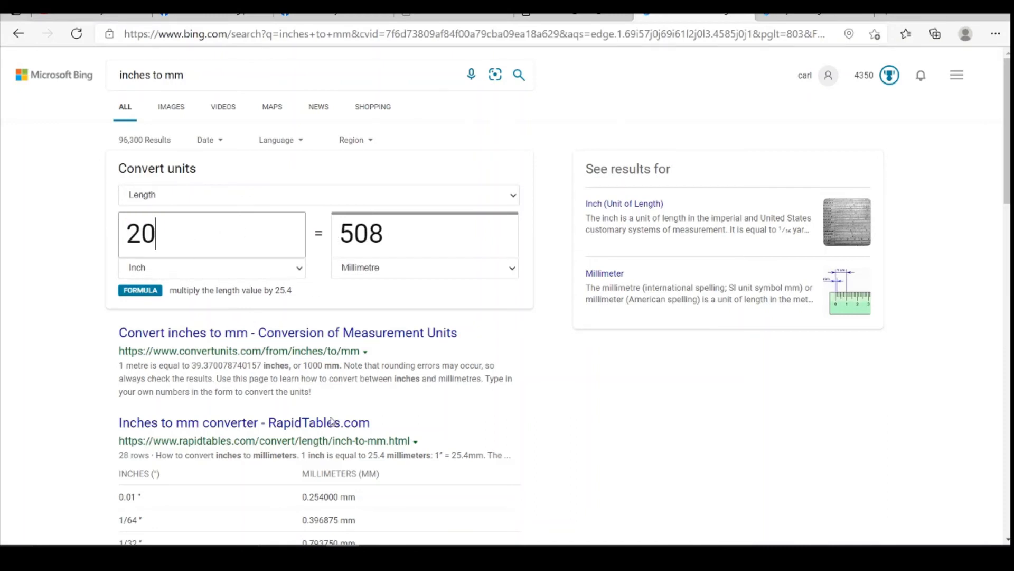
key(alt+Tab)
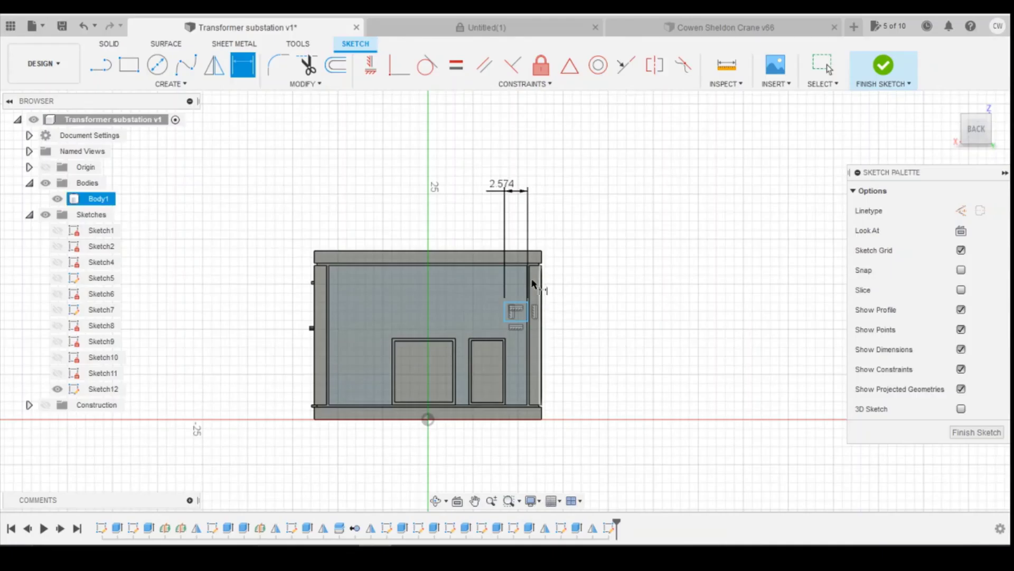
Step: Dimension the small rectangle's height as 508/148 mm
click(505, 311)
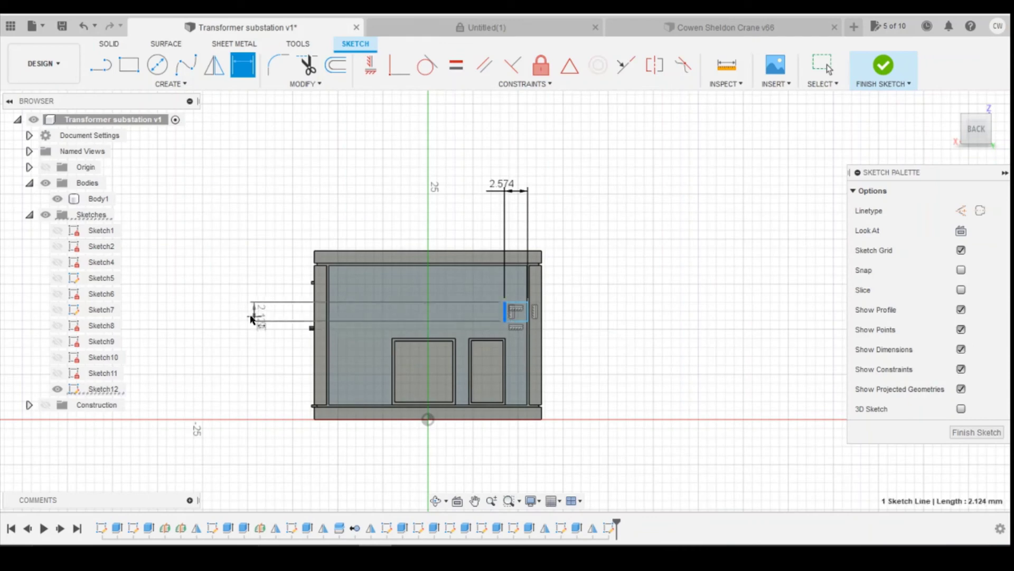
click(253, 316)
text(508/)
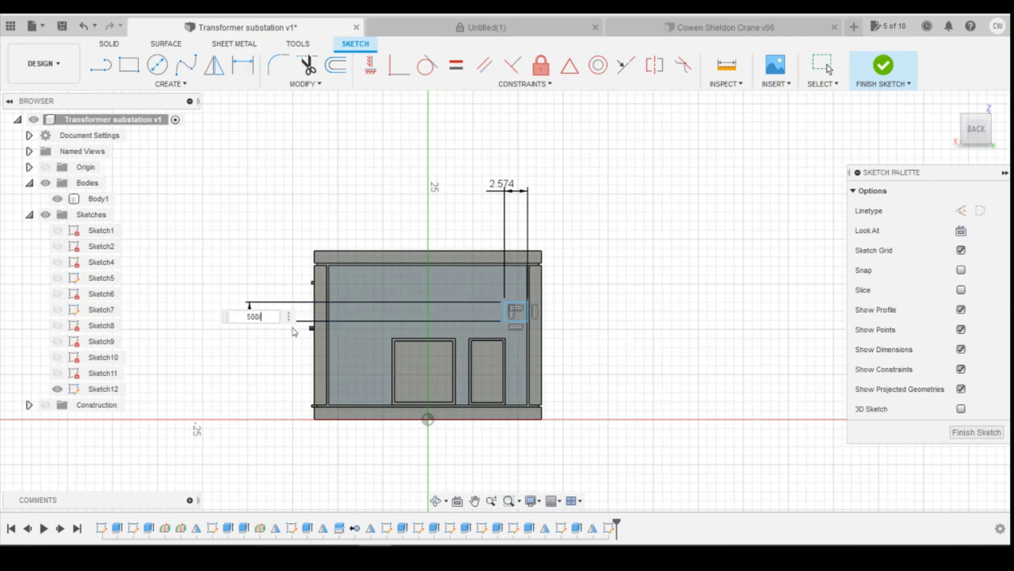
text(148)
key(Return)
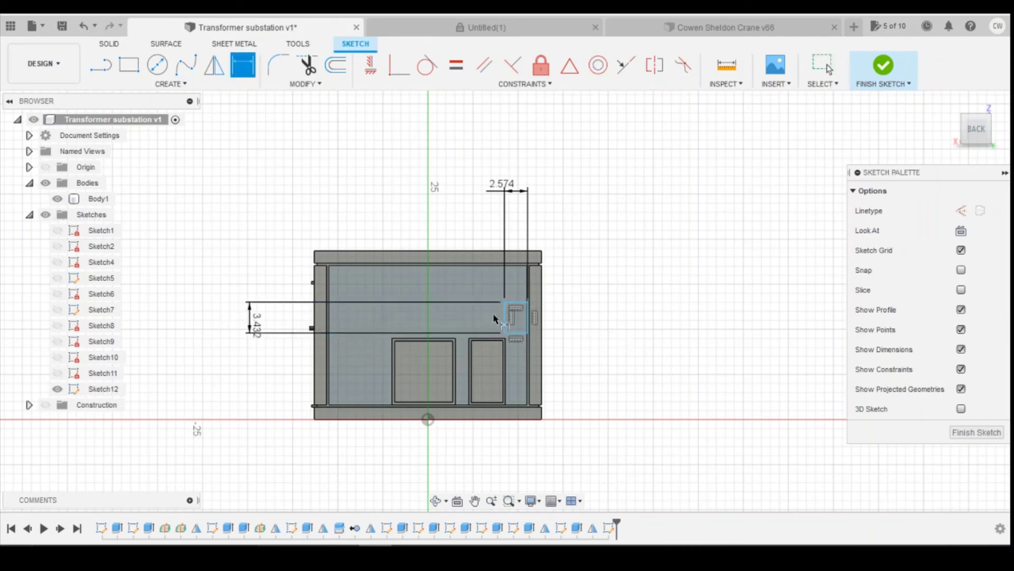
Step: Move the small rectangle slightly up and away from the corner post on the back wall
scroll(526, 317, up, 2)
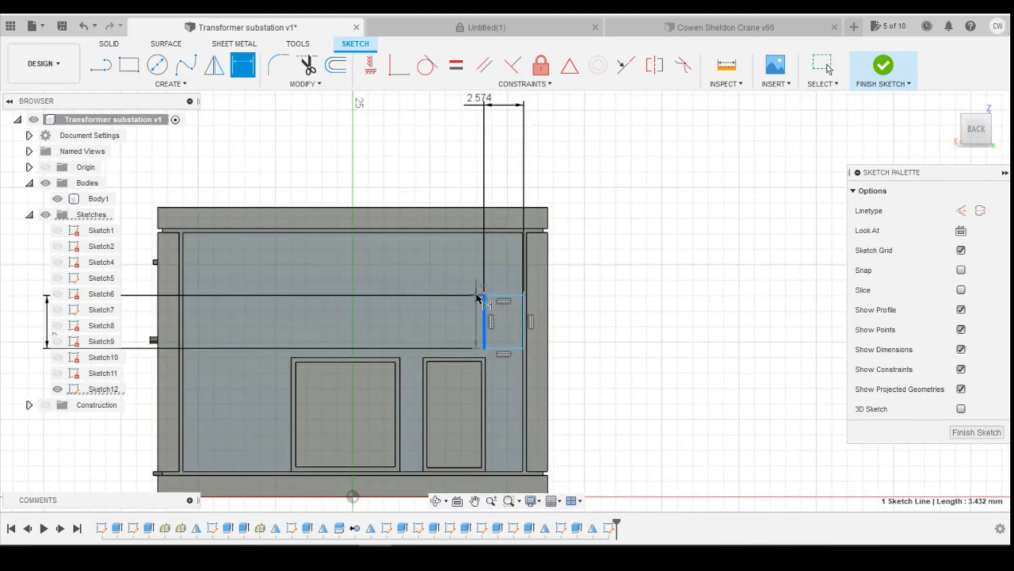
key(Escape)
click(484, 319)
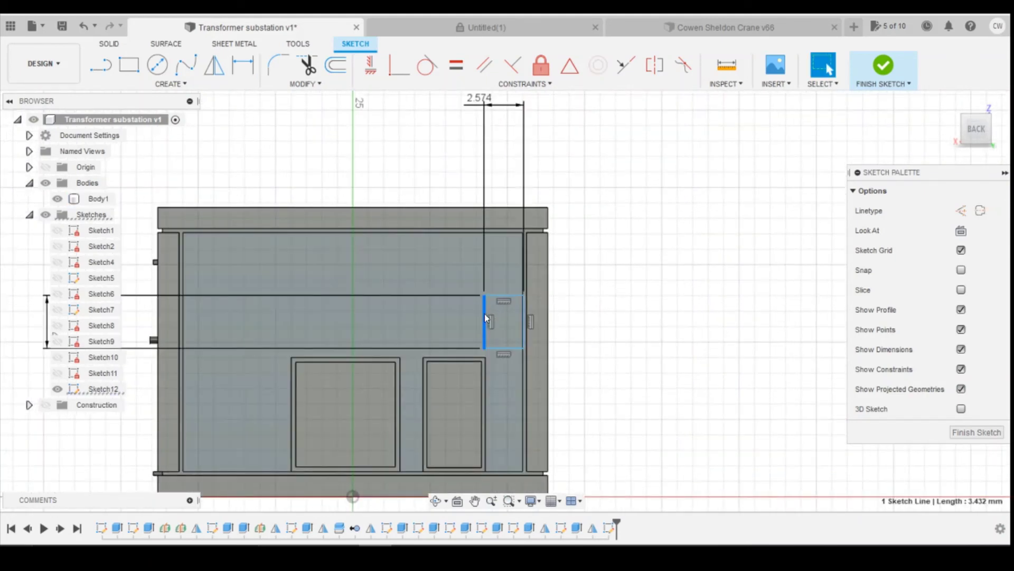
mouse_move(484, 313)
mouse_down()
mouse_move(469, 296)
mouse_move(476, 302)
mouse_up()
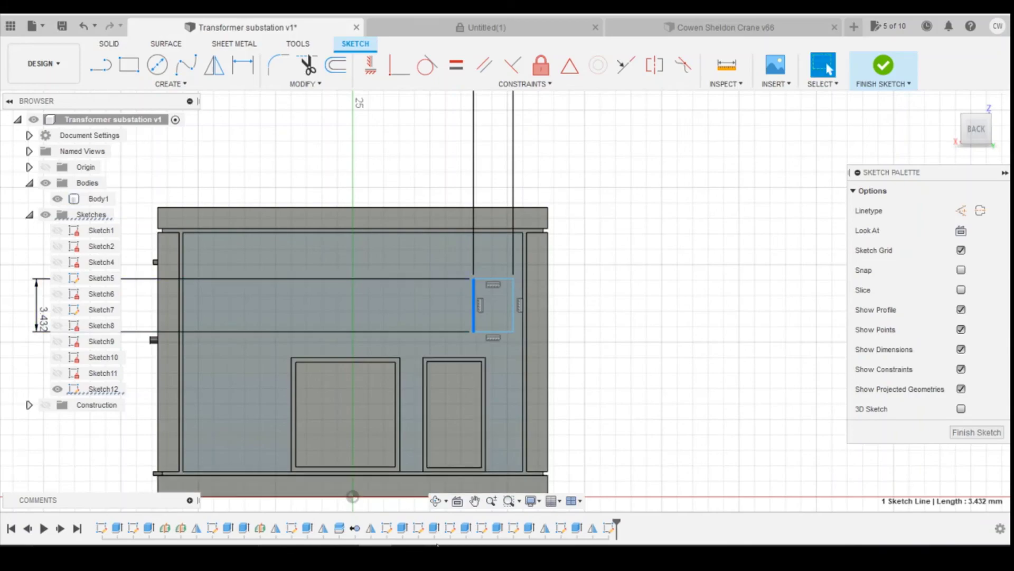
Step: Examine the reference photos of the transformer building for the placement of the small box on the wall
click(508, 505)
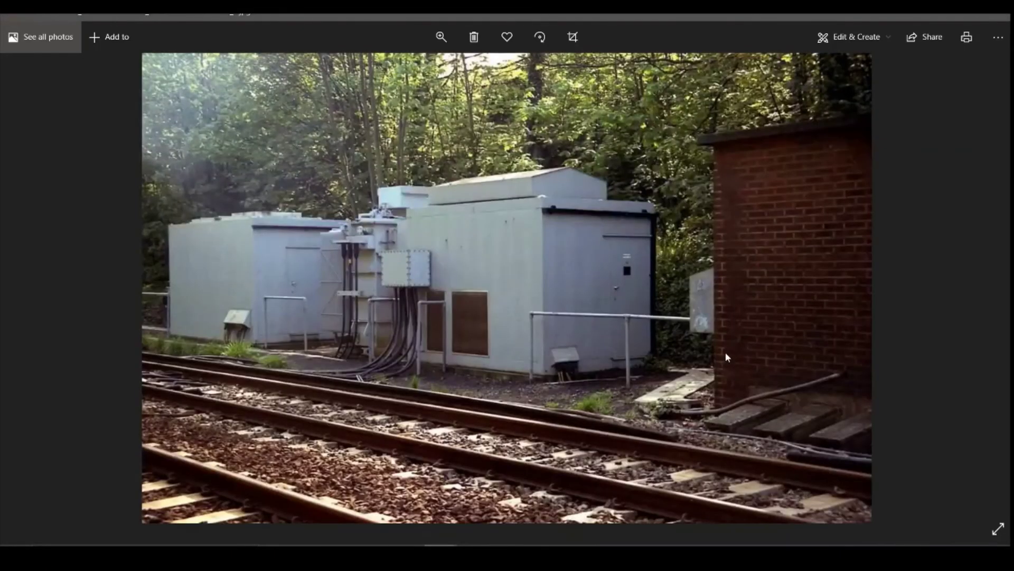
key(Right)
key(Right)
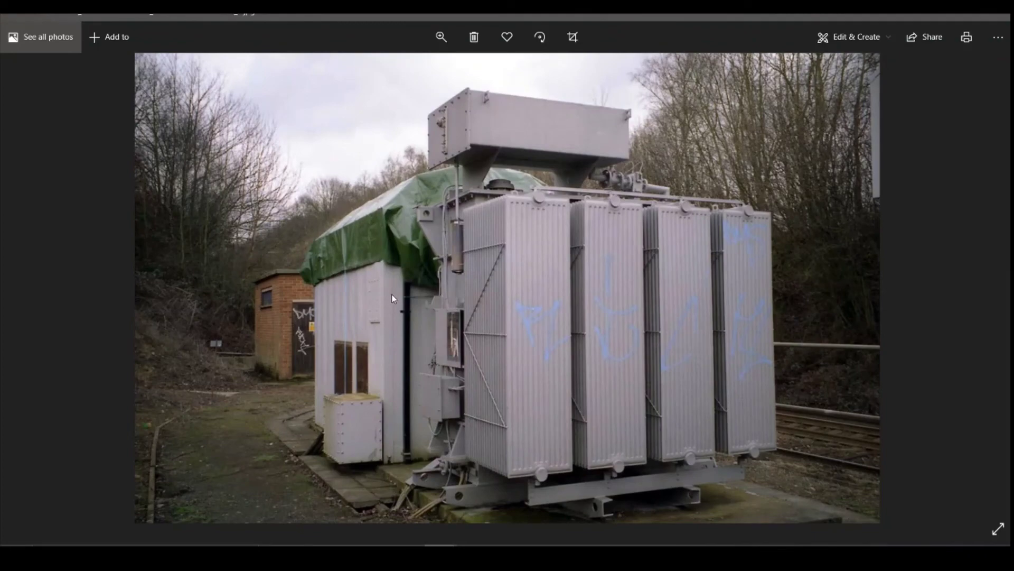
key(Right)
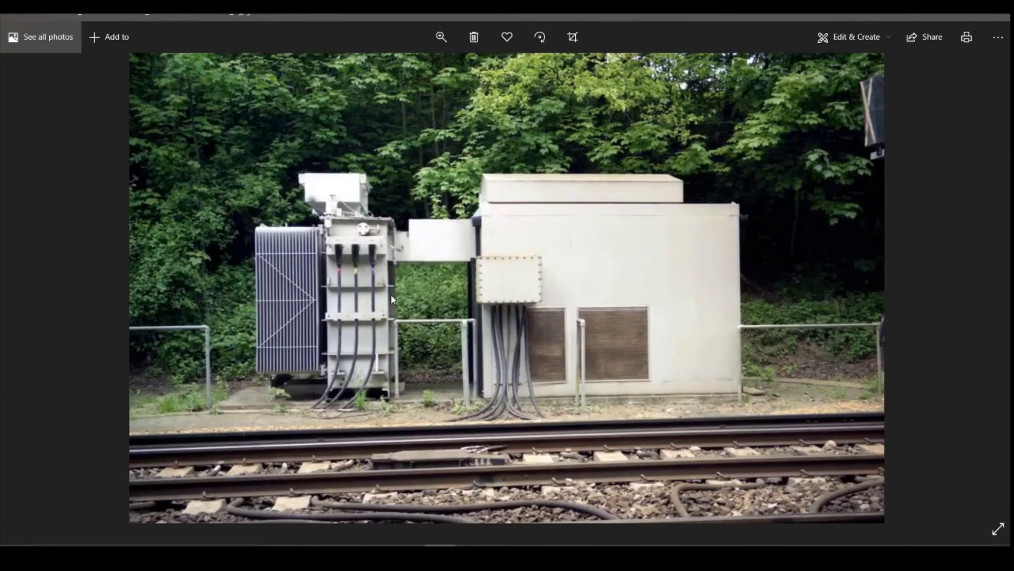
key(Left)
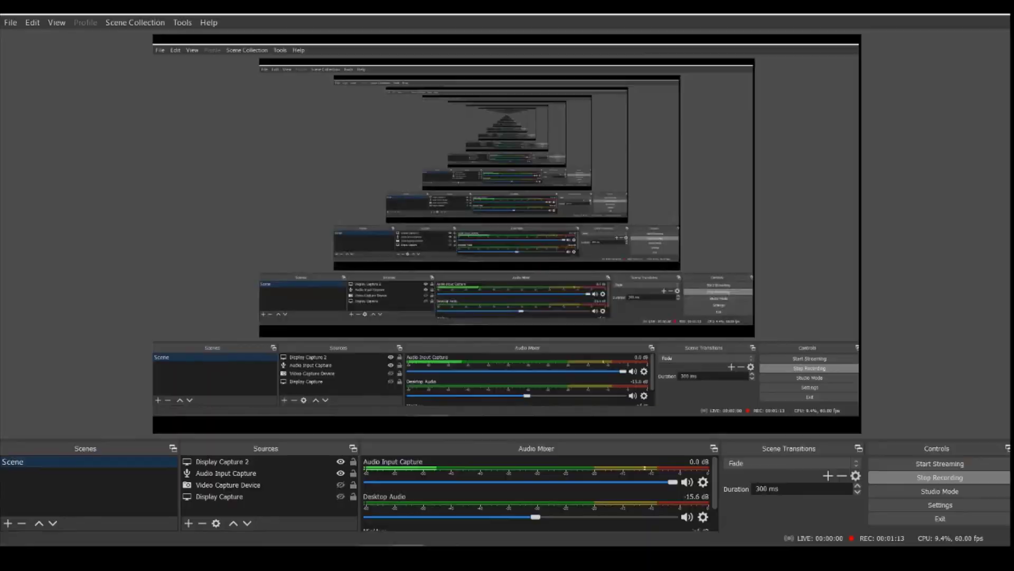
click(413, 502)
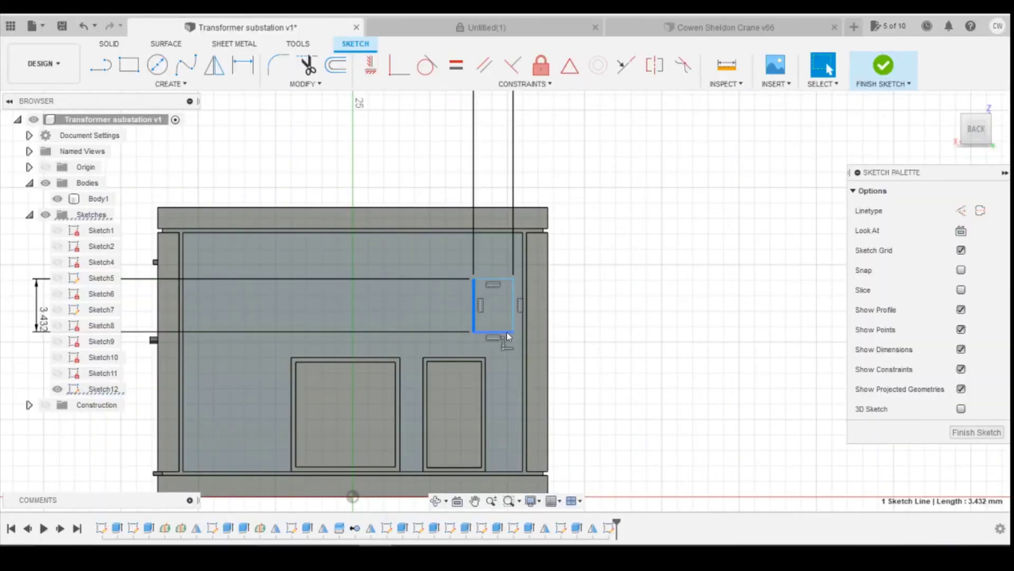
Step: Shift the small rectangle down towards the corner post and dimension its bottom edge 1.3 mm above the narrow framed panel
key(XF86AudioMute)
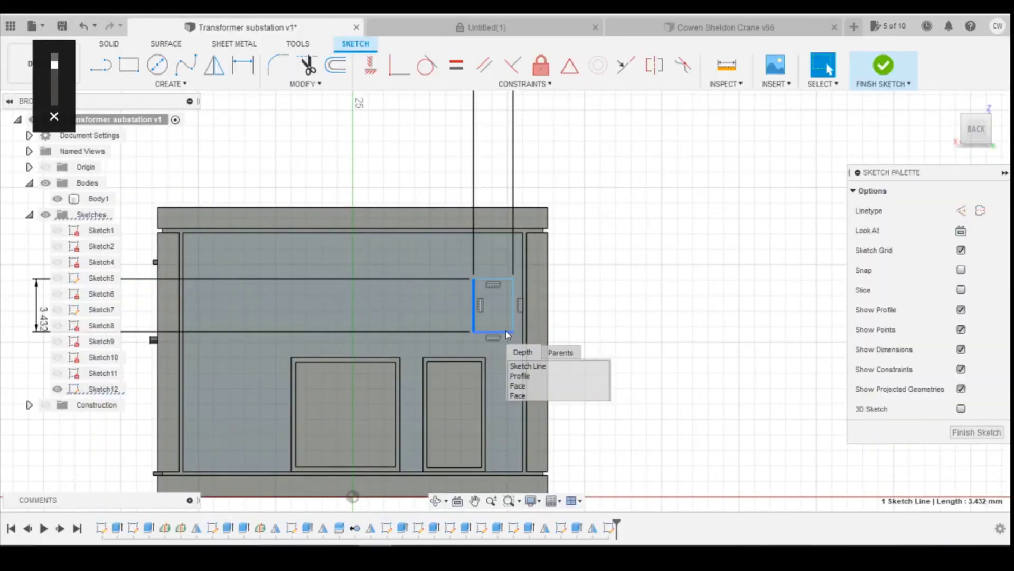
drag(513, 317, 516, 327)
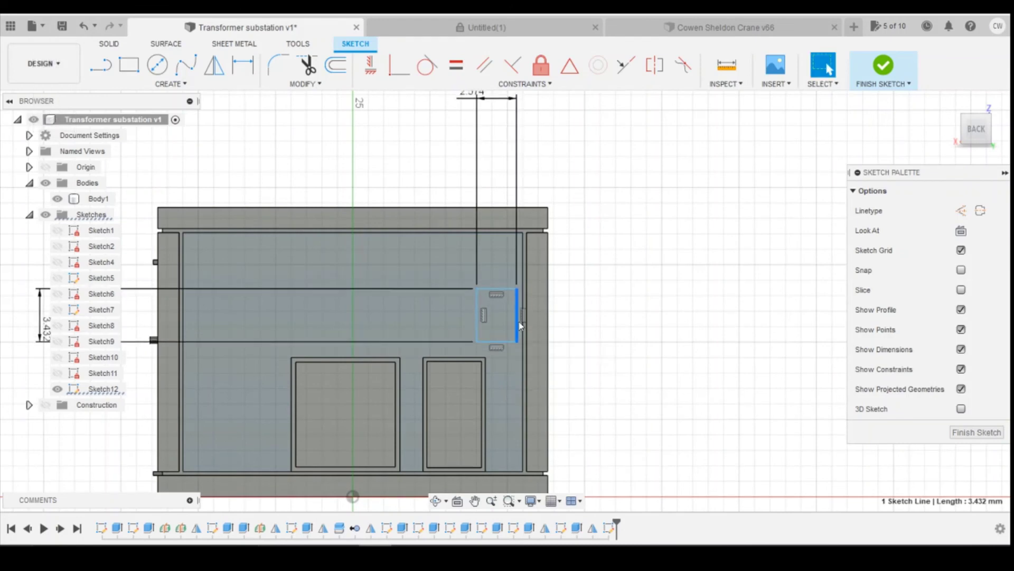
key(d)
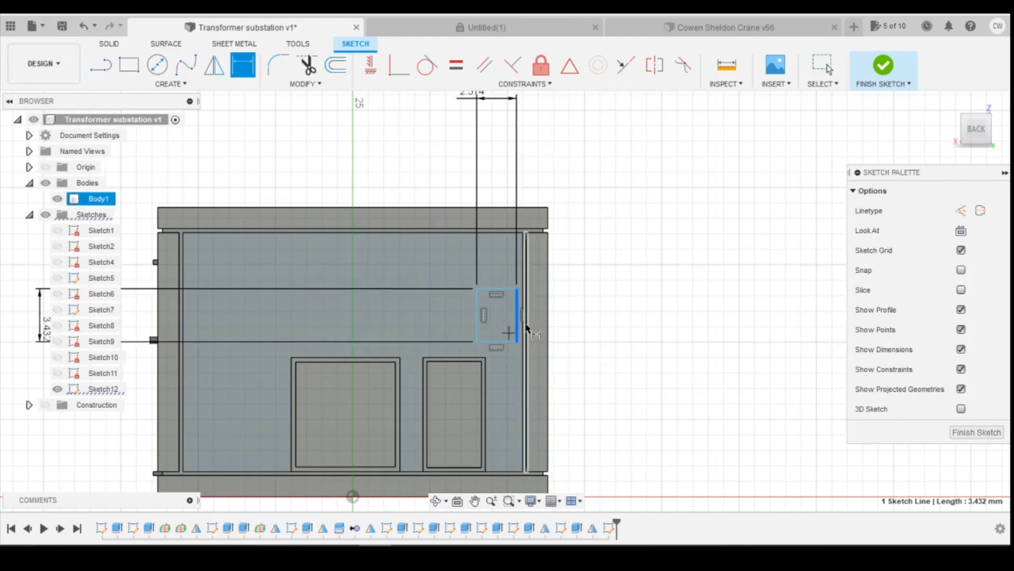
key(Escape)
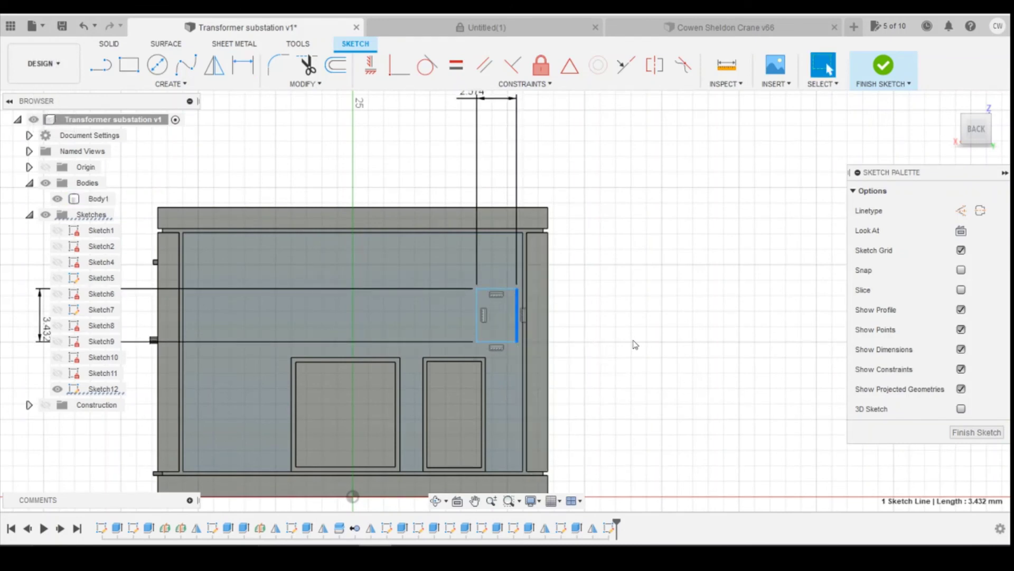
key(d)
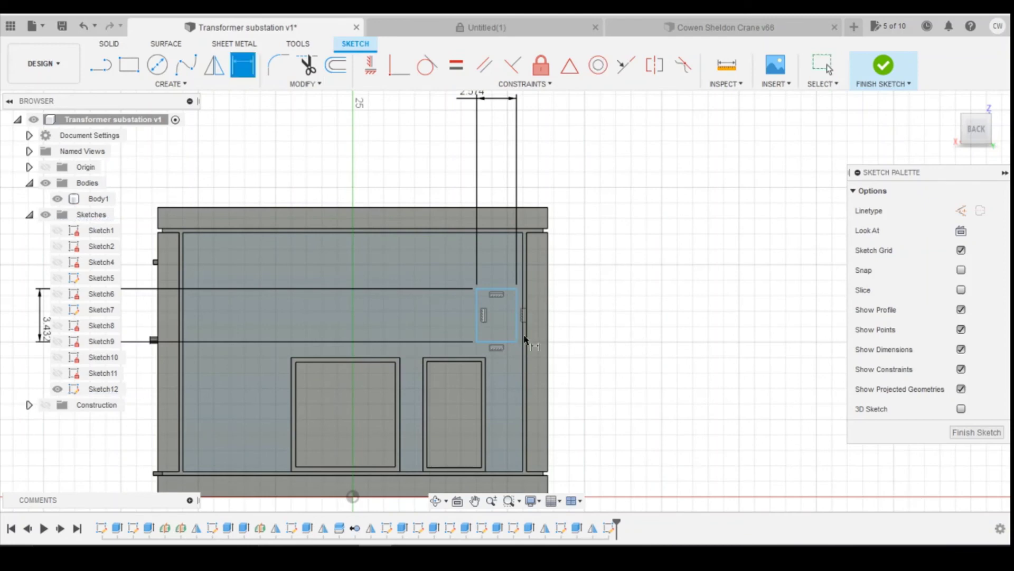
click(489, 343)
click(494, 357)
click(621, 355)
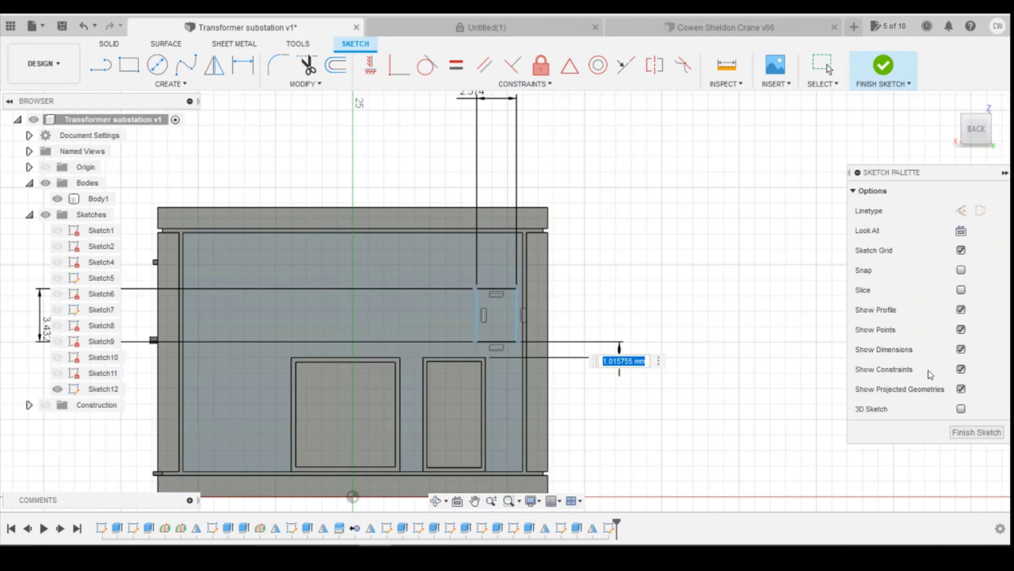
text(1.3)
key(Return)
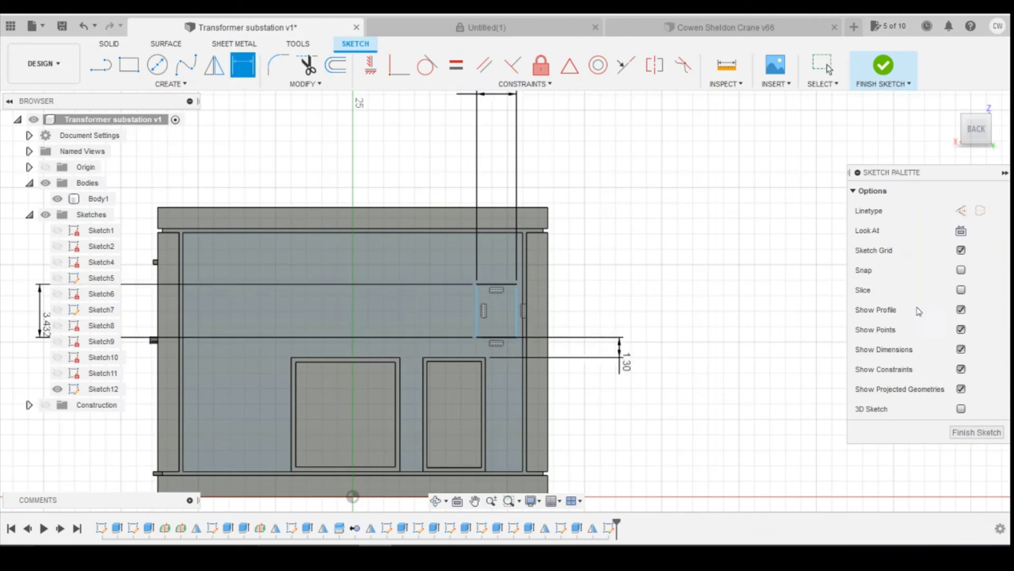
Step: Dimension the gap between the small rectangle's upper corner and the adjacent wall edge by the corner post as 0.3 mm
click(517, 285)
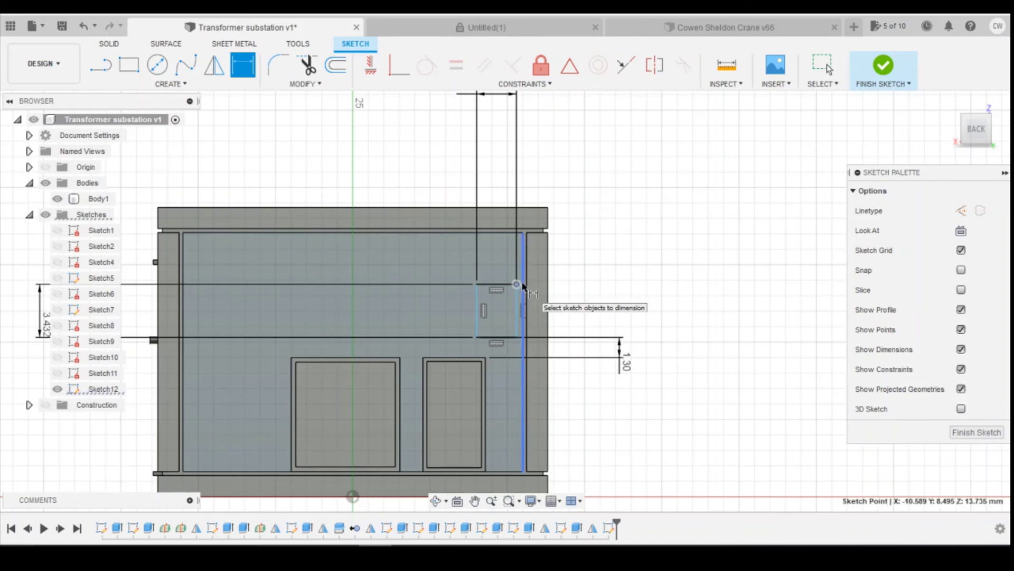
click(524, 275)
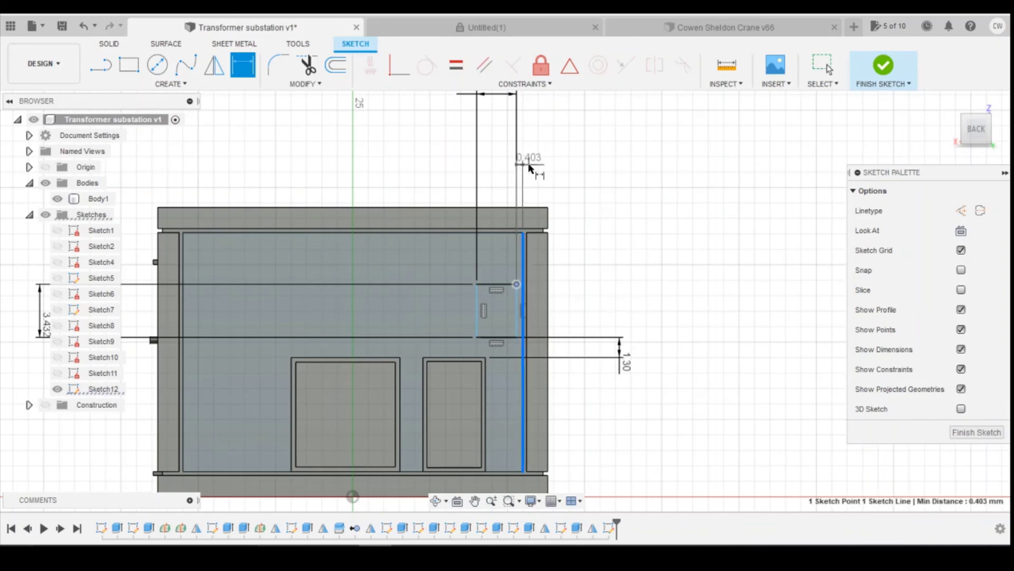
click(531, 162)
text(0.3)
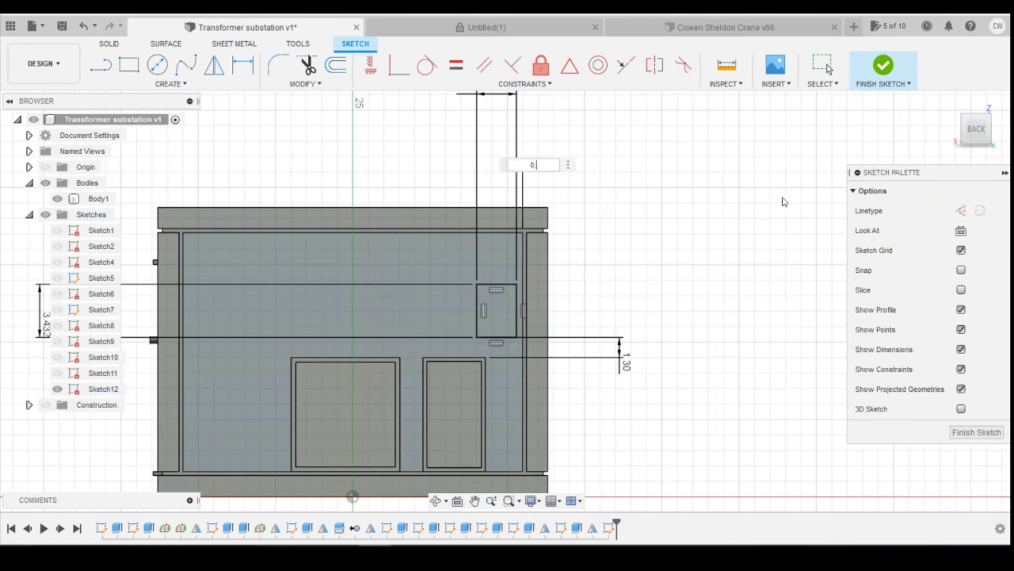
key(Return)
key(Escape)
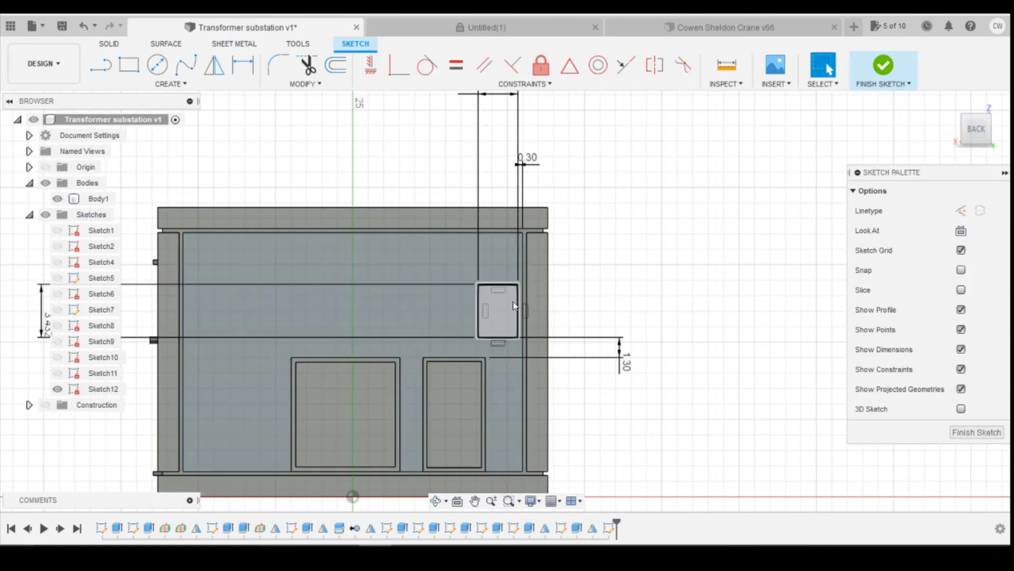
Step: Extrude the small rectangle 0.1 mm outward from the back wall as a new body
click(498, 312)
right_click(499, 309)
click(490, 355)
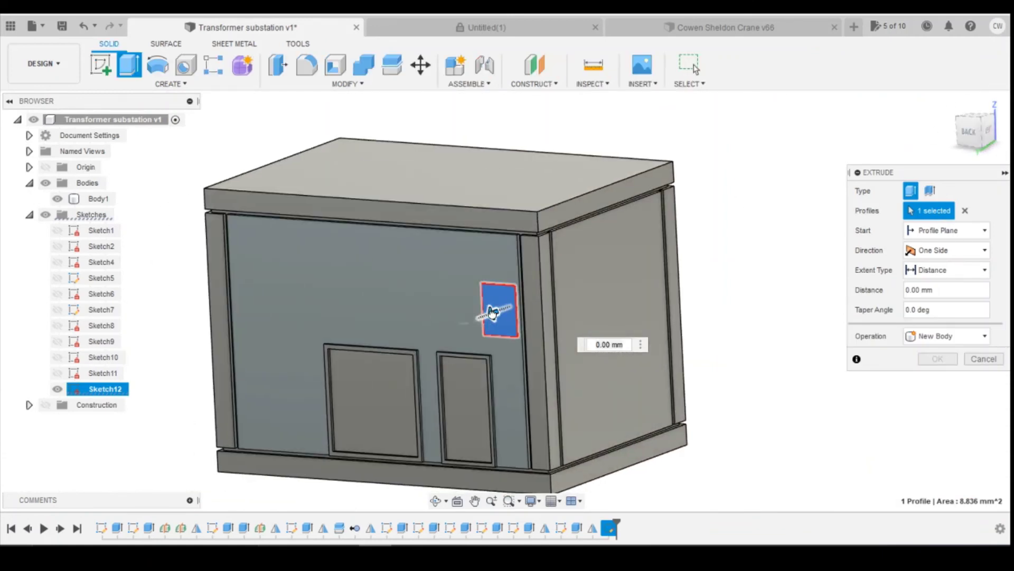
drag(491, 314, 483, 317)
text(0)
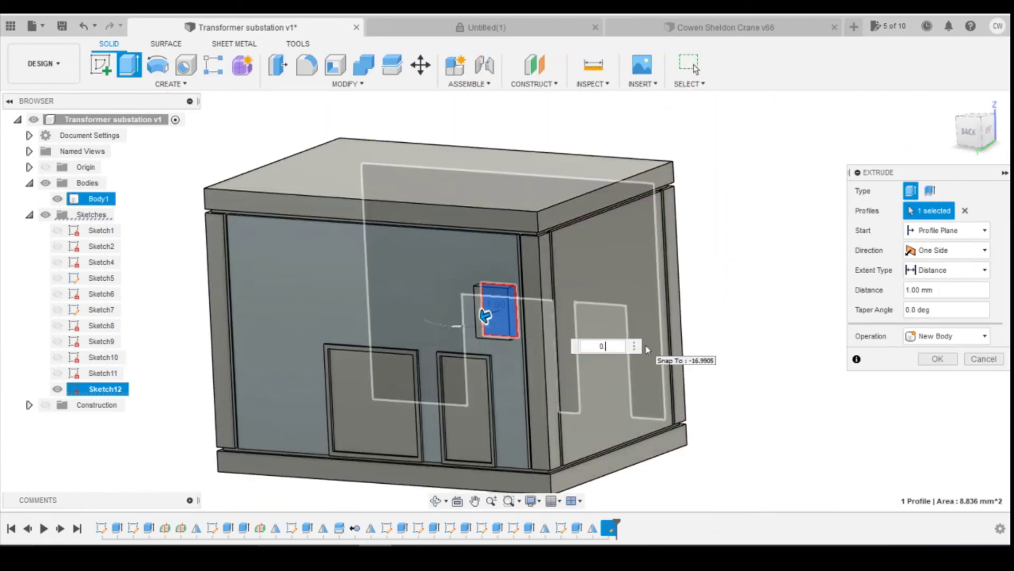
text(.1)
key(Return)
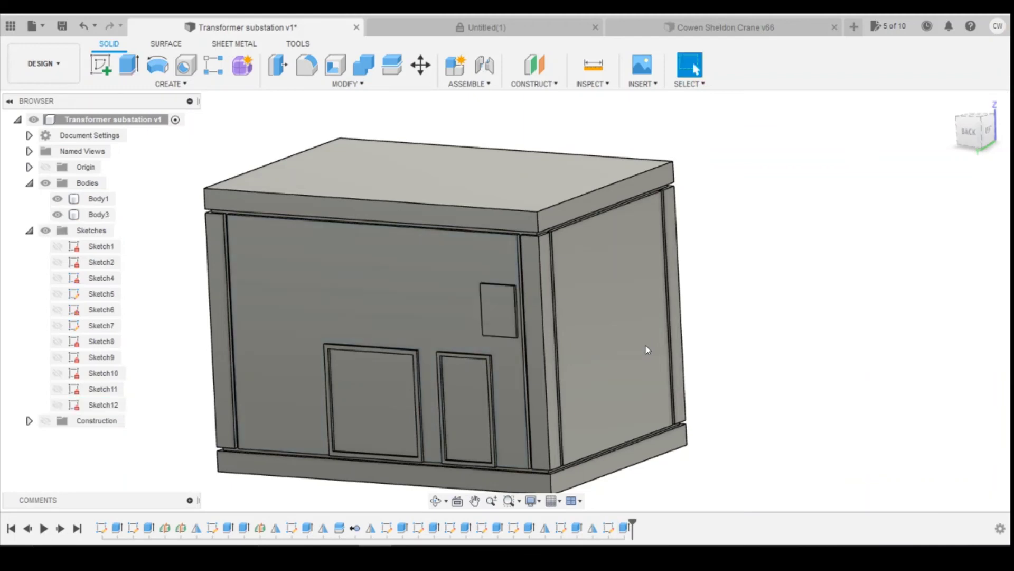
Step: Create a copy of the thin plate body and move it -19 mm in Y to just beyond the front wall
click(489, 292)
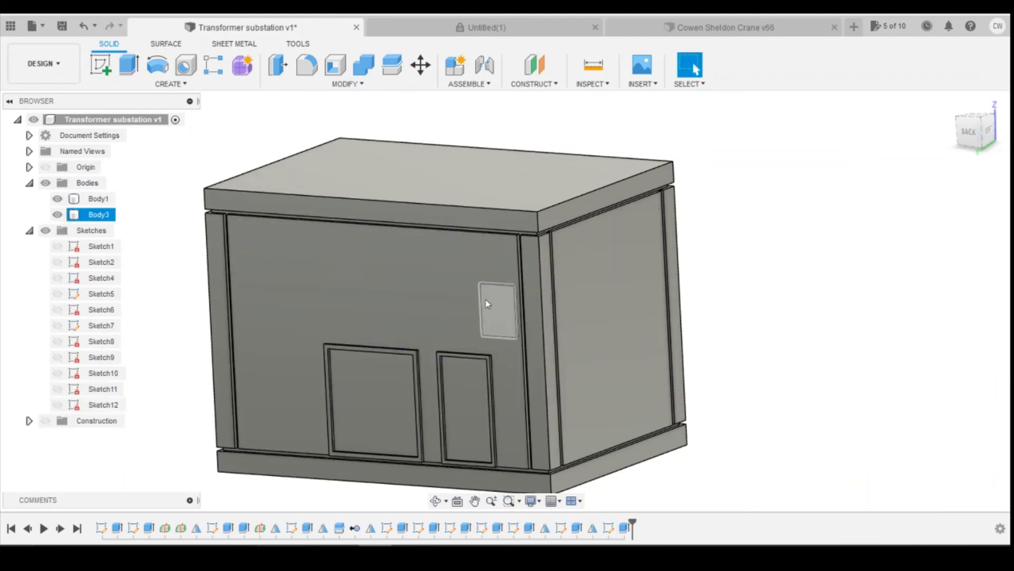
scroll(502, 295, up, 3)
key(Escape)
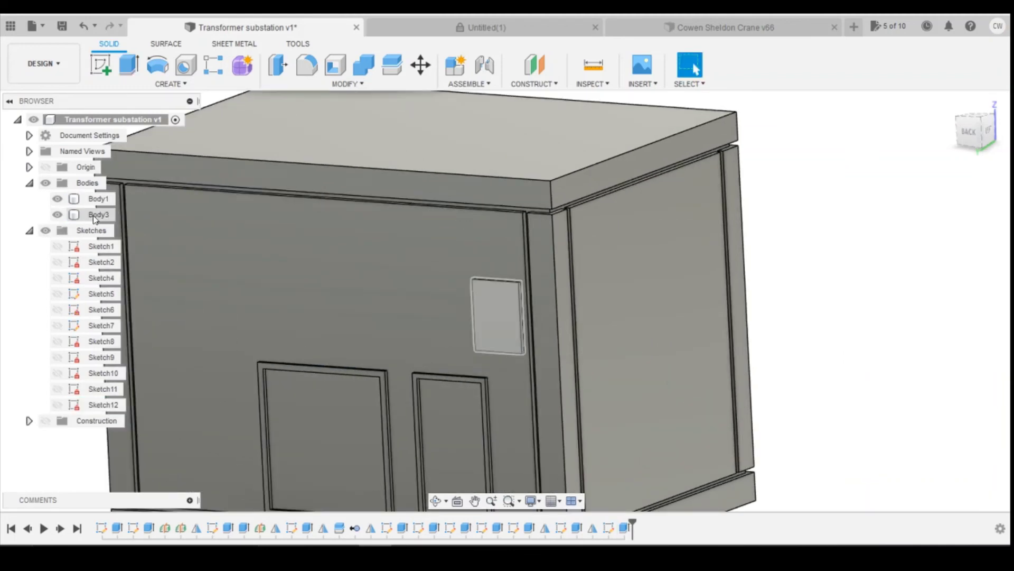
right_click(99, 215)
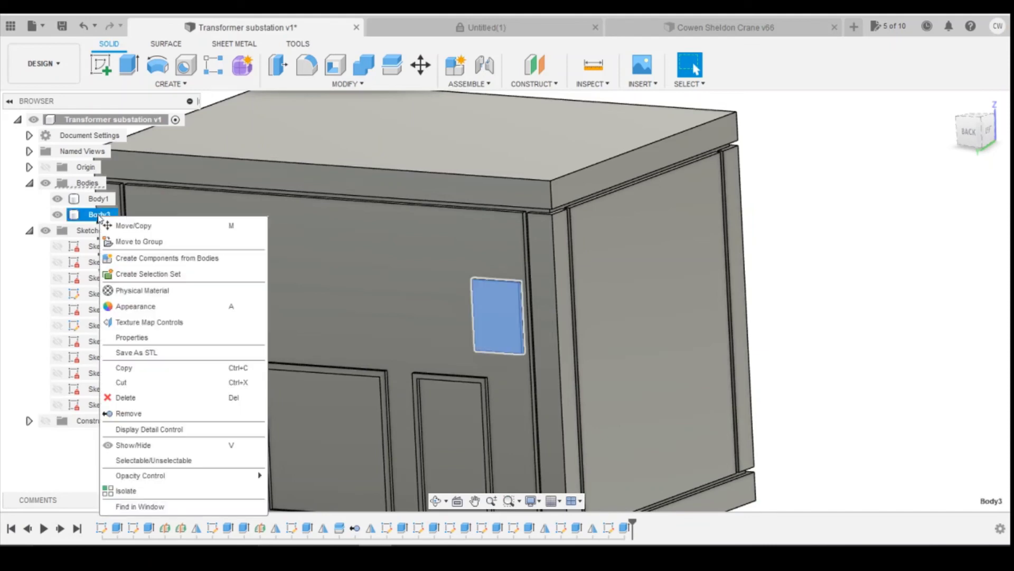
click(131, 227)
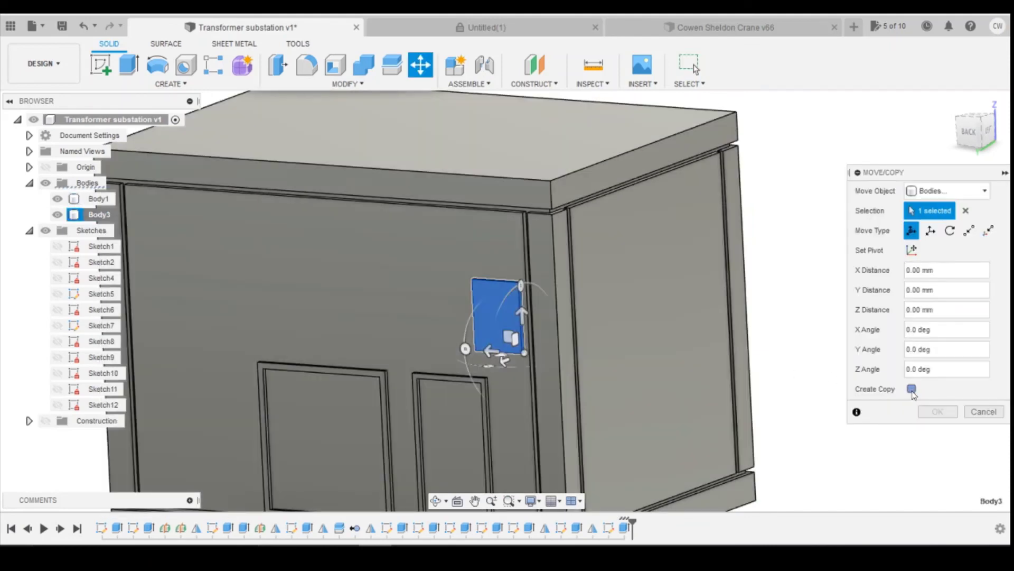
click(911, 389)
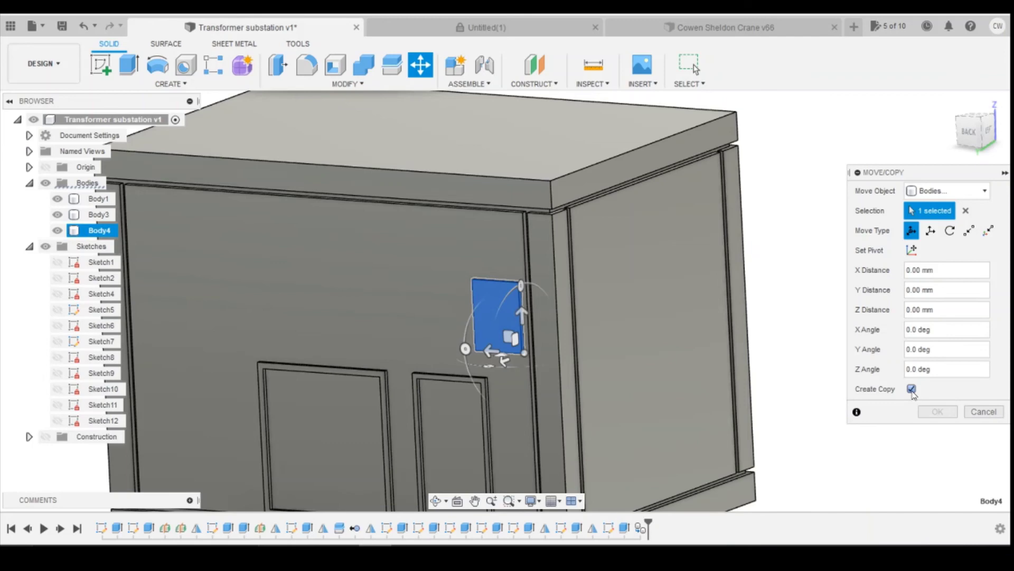
click(976, 125)
click(975, 131)
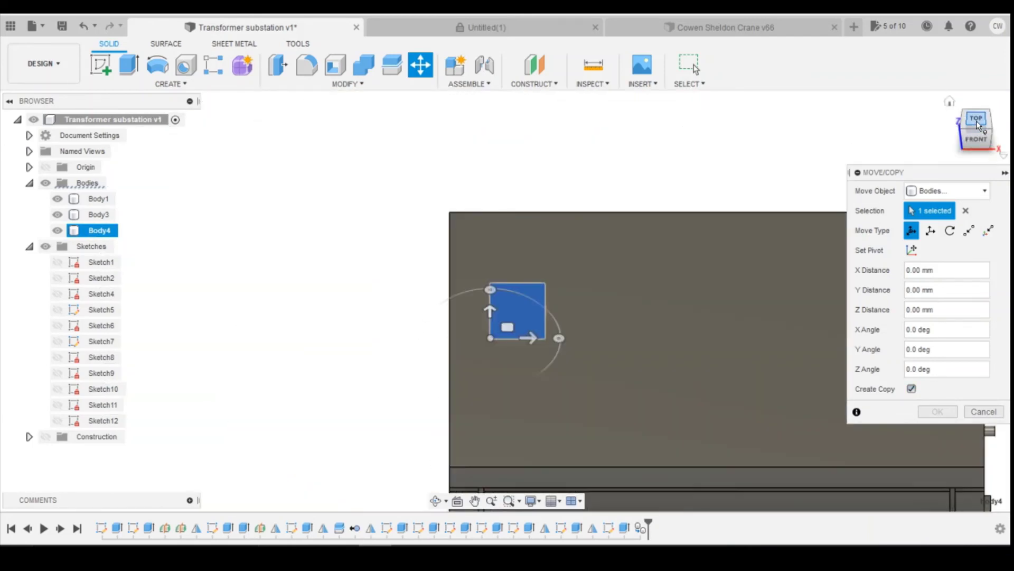
click(975, 114)
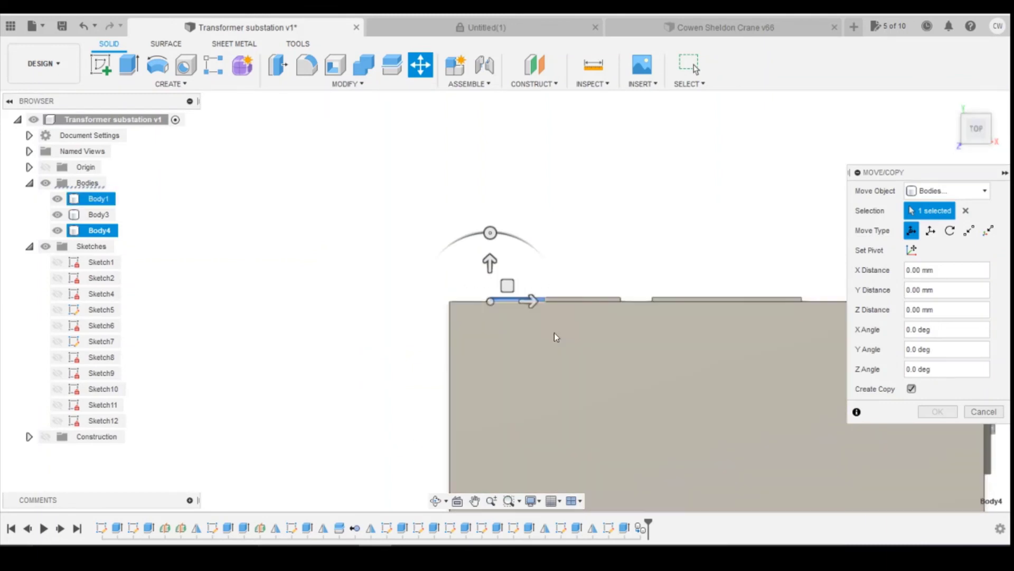
scroll(554, 331, down, 5)
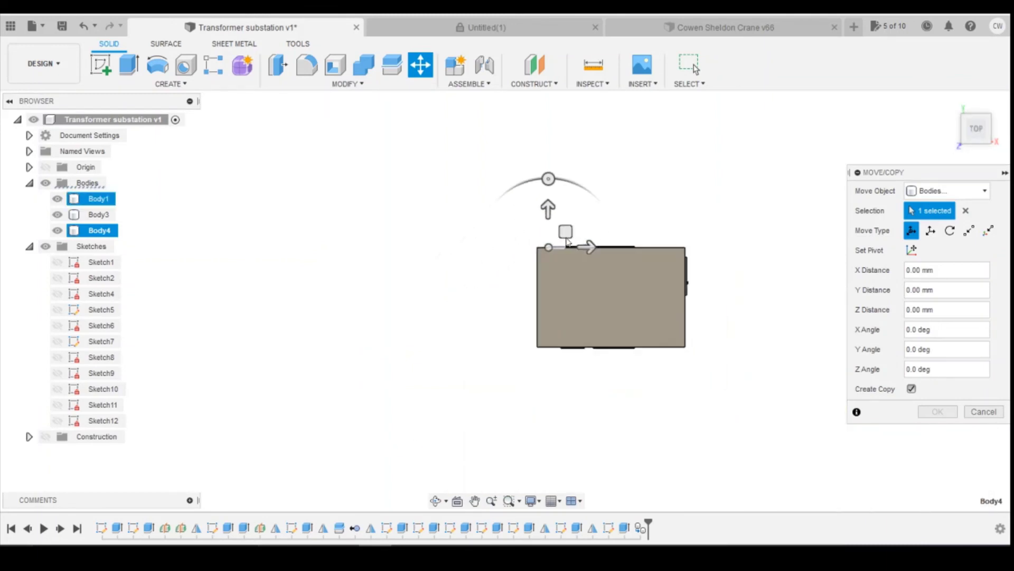
drag(547, 209, 552, 334)
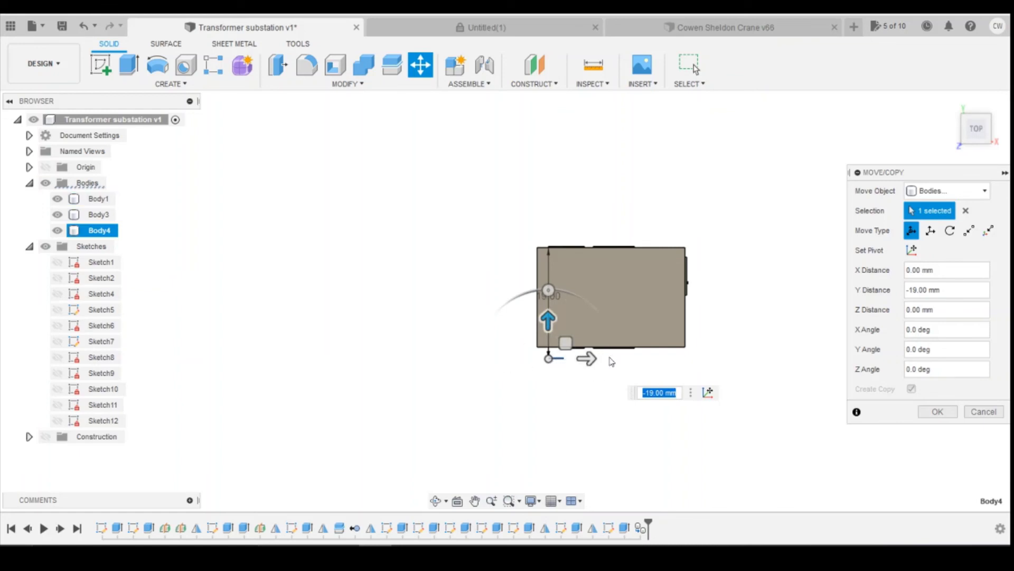
Step: Move the copied plate -0.336 mm in X and -8.58 mm in Z to the lower corner of the front wall
click(976, 145)
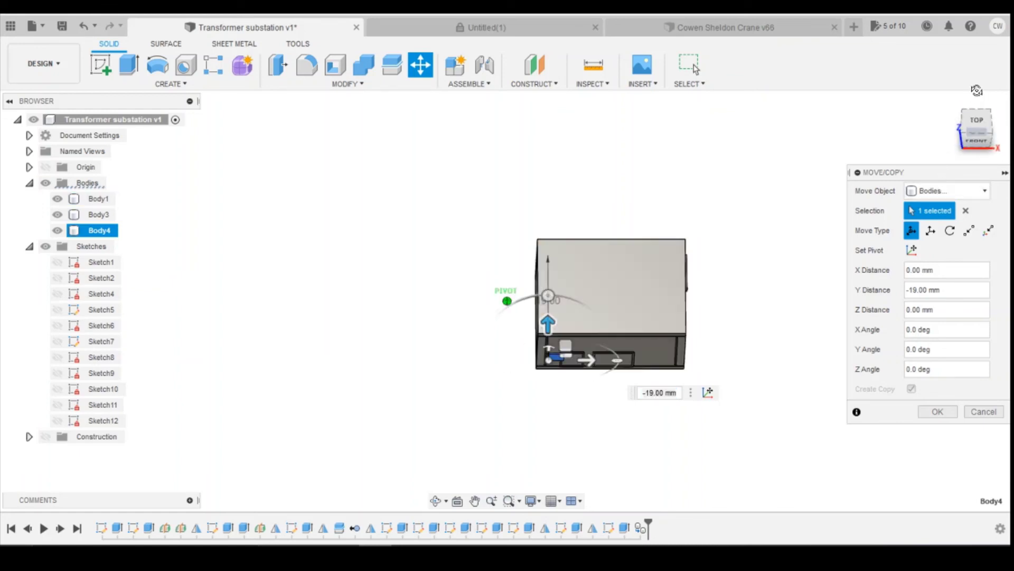
click(976, 137)
scroll(578, 322, up, 5)
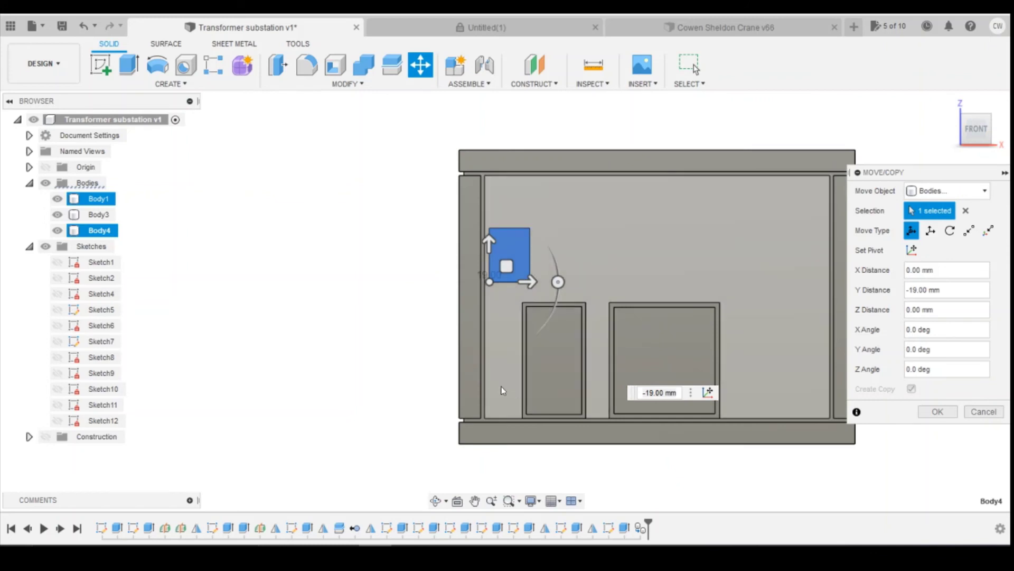
drag(507, 266, 501, 400)
Step: Check the plate's location in the Photos reference images, and move it about -0.505 mm in X and 1.766 mm in Y against the front wall
mouse_move(445, 557)
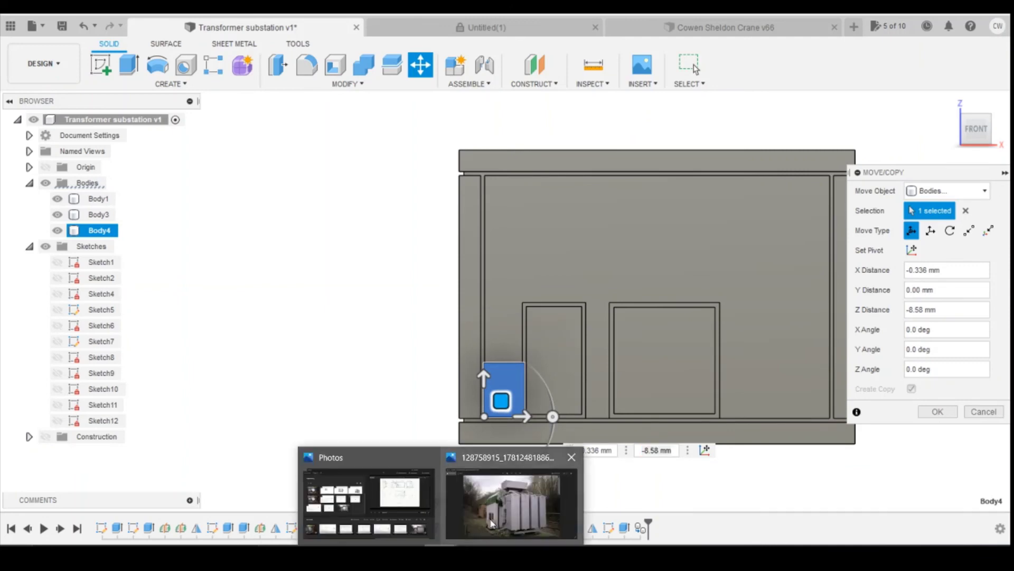
click(516, 496)
key(Right)
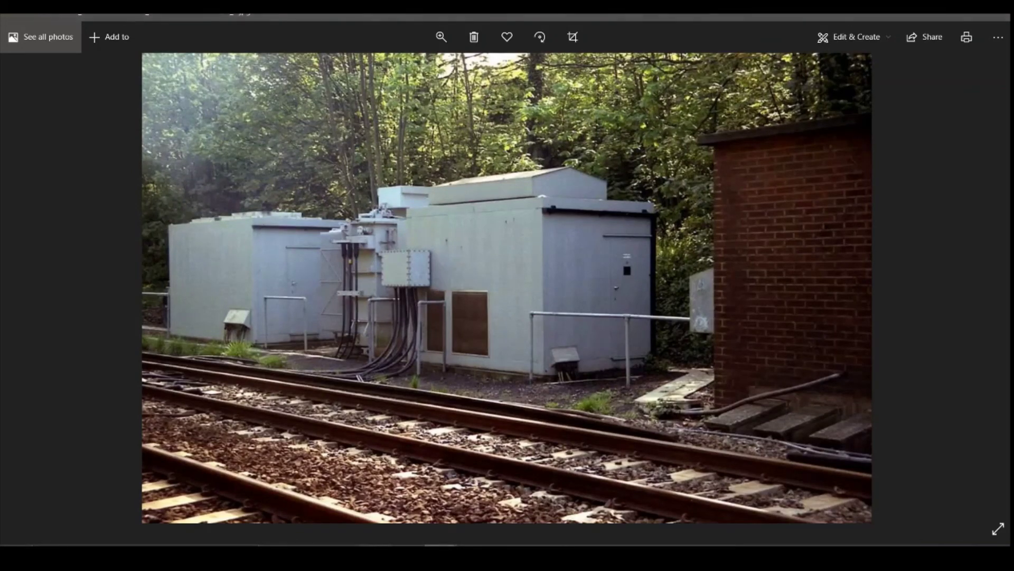
key(alt+Tab)
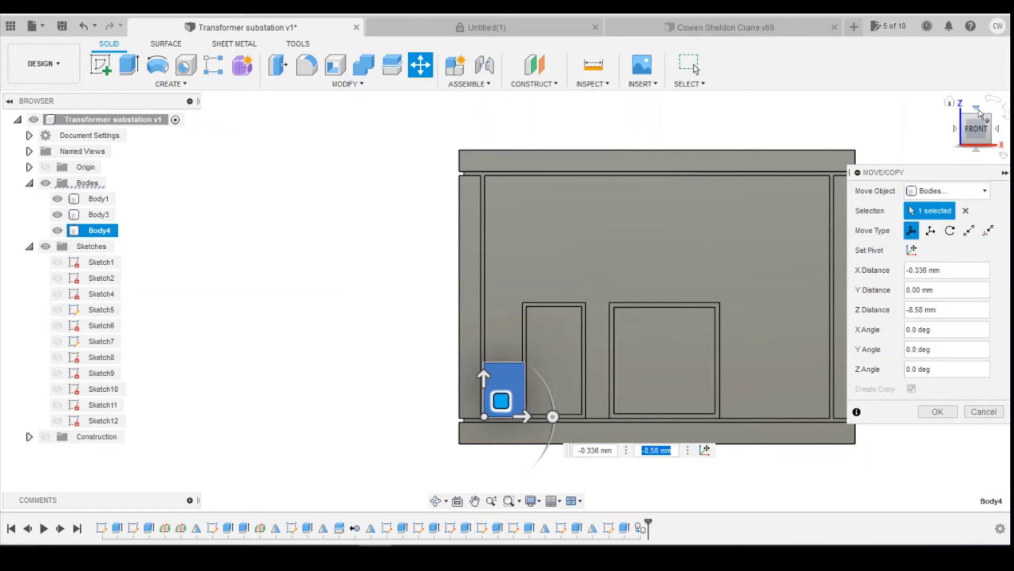
click(978, 110)
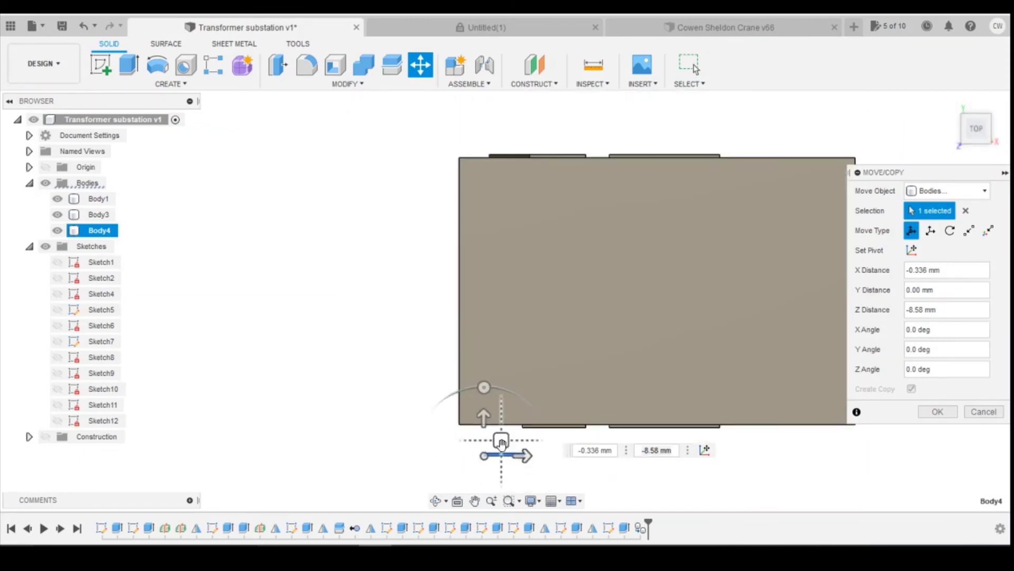
drag(501, 442, 493, 417)
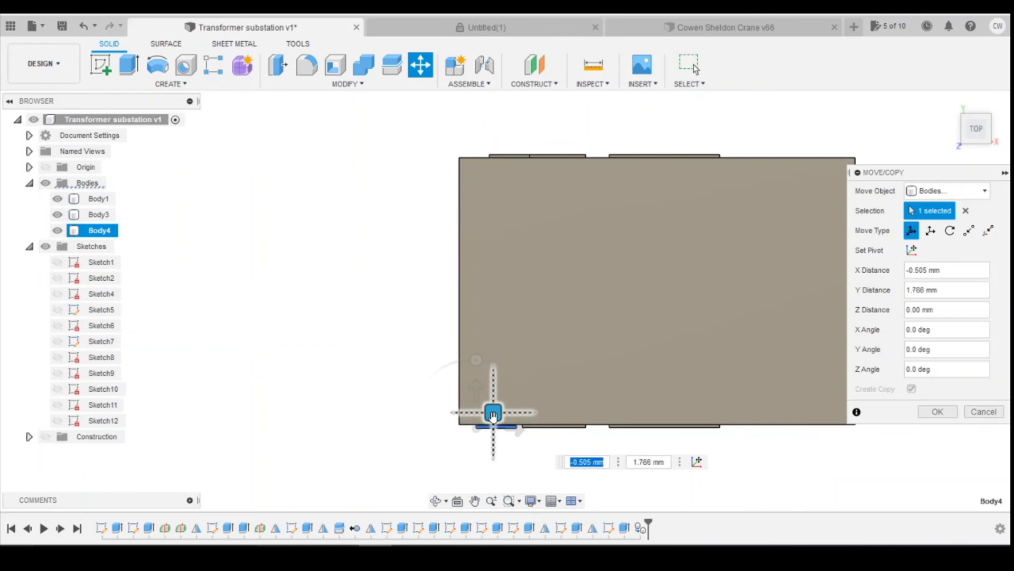
Step: Move the plate point to point, from its lower outer corner to the lower outer corner of the adjacent narrow frame
click(976, 140)
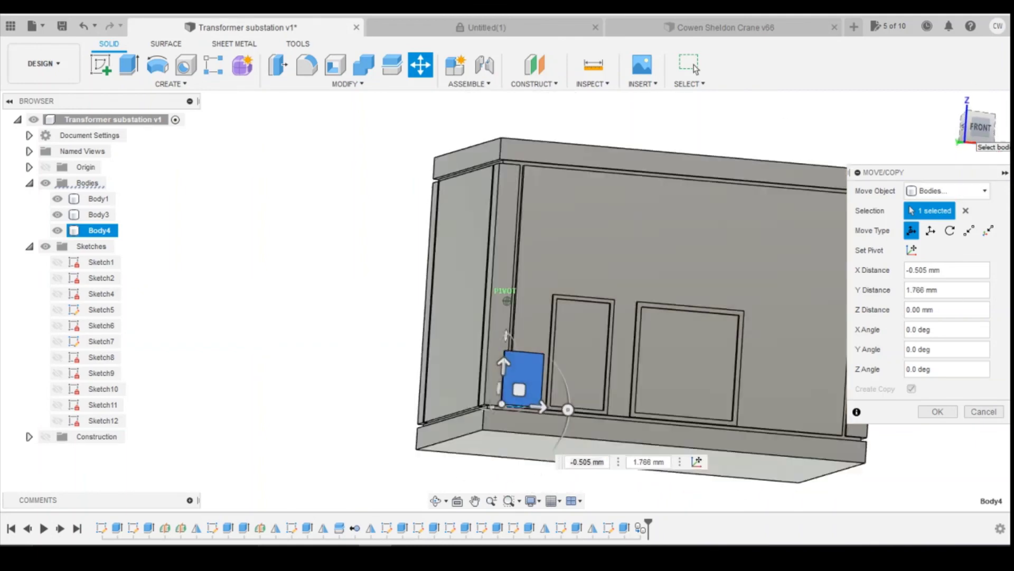
scroll(559, 398, up, 5)
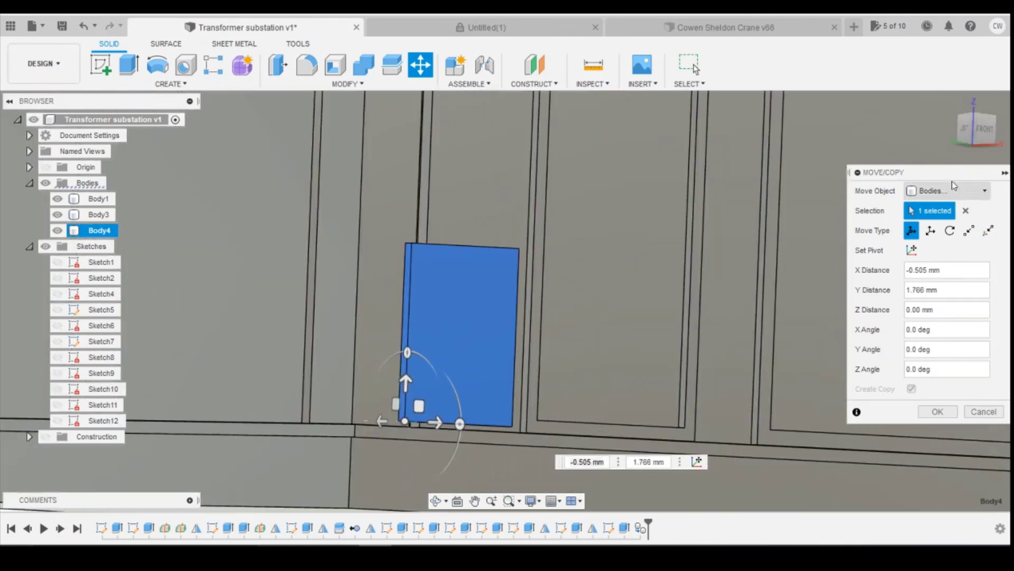
shift+middle_drag(634, 317, 645, 253)
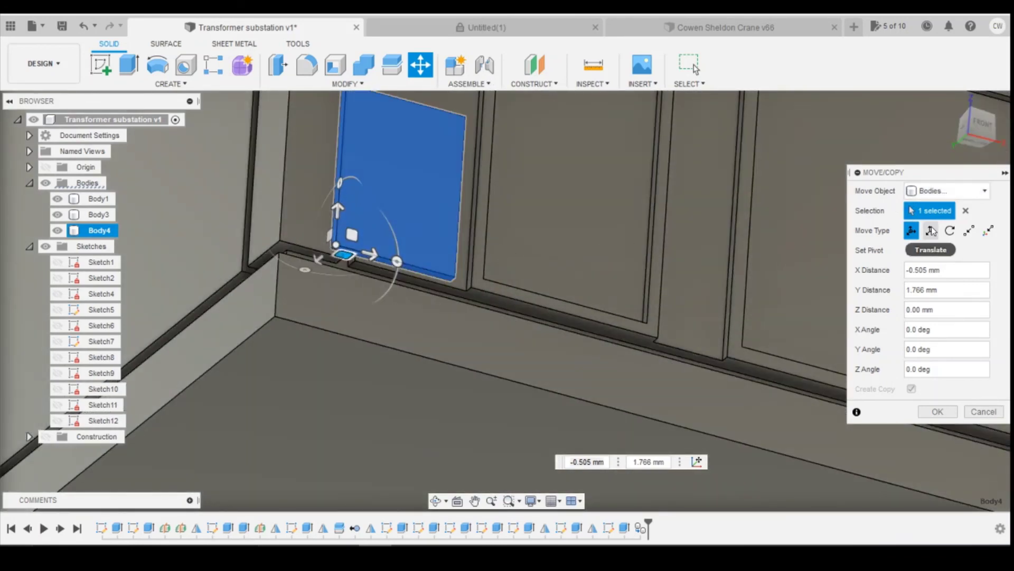
click(969, 231)
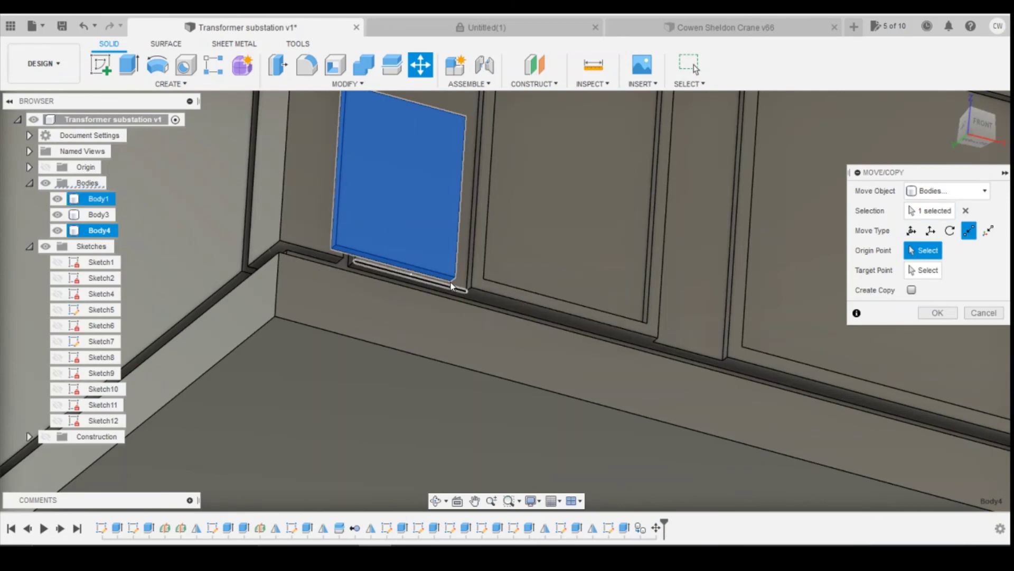
scroll(454, 285, up, 5)
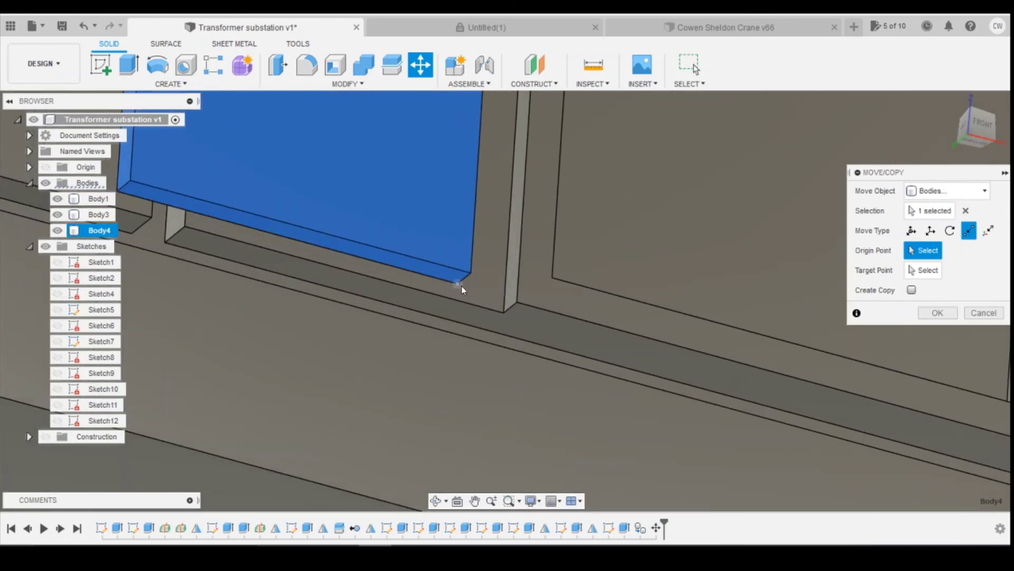
click(458, 283)
click(503, 311)
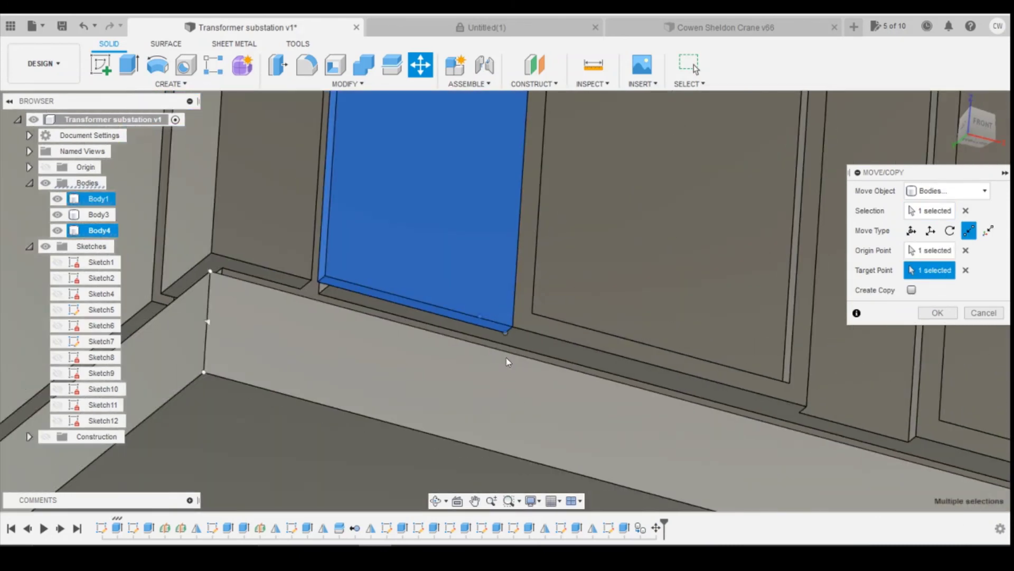
scroll(508, 362, down, 5)
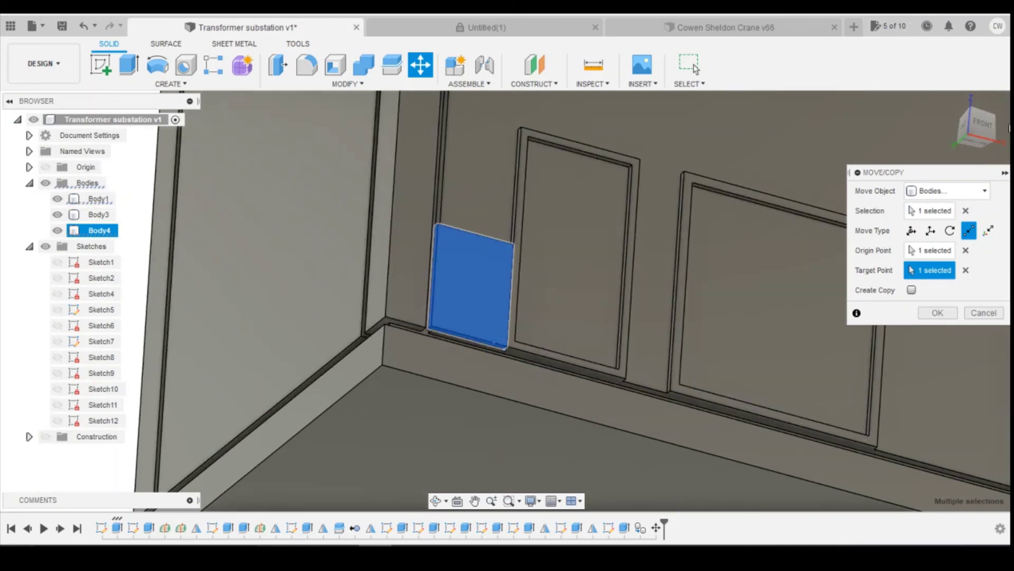
shift+middle_drag(1009, 127, 946, 275)
click(933, 312)
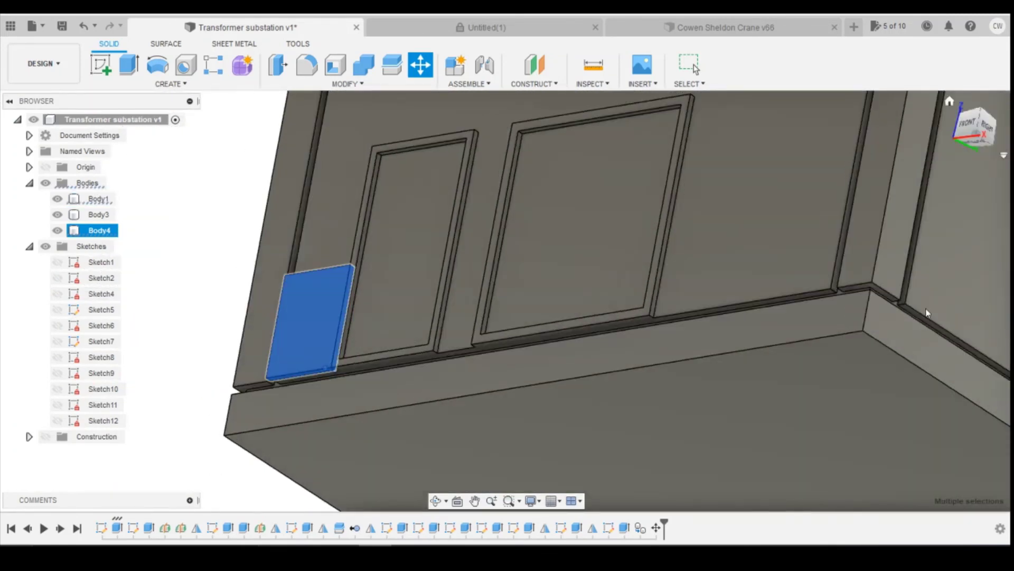
Step: Combine the two thin plate bodies with the main building body using the Join operation
scroll(926, 313, down, 5)
shift+middle_drag(831, 301, 918, 163)
mouse_move(993, 132)
shift+middle_down()
mouse_move(1004, 136)
mouse_move(959, 153)
shift+middle_up()
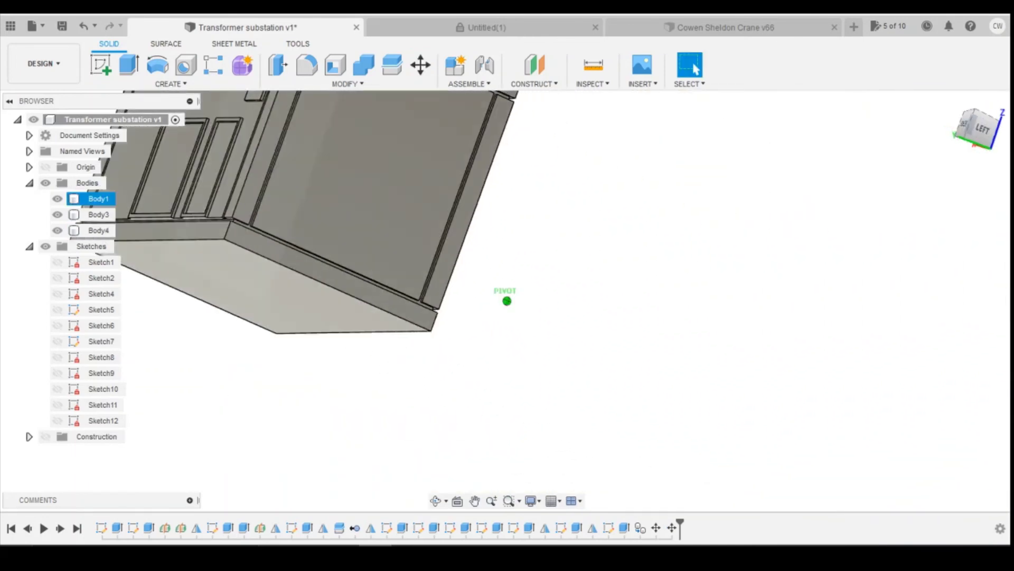
key(F6)
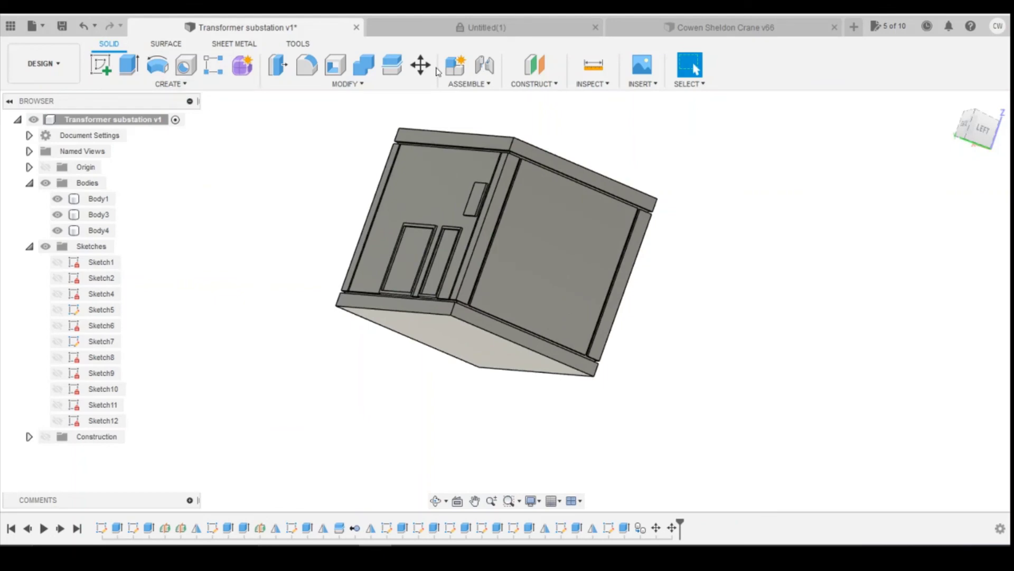
click(364, 64)
click(98, 199)
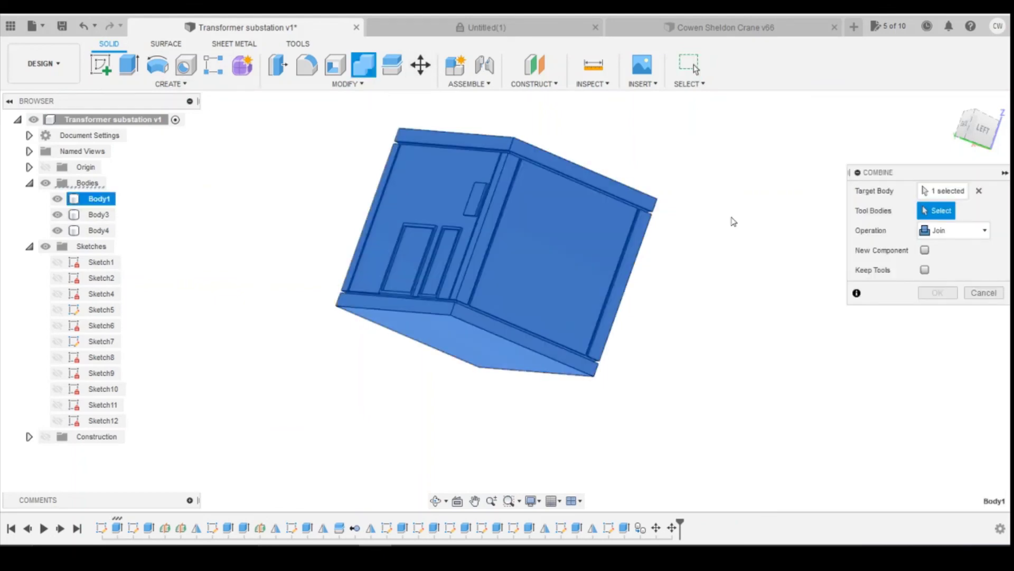
click(99, 214)
click(98, 230)
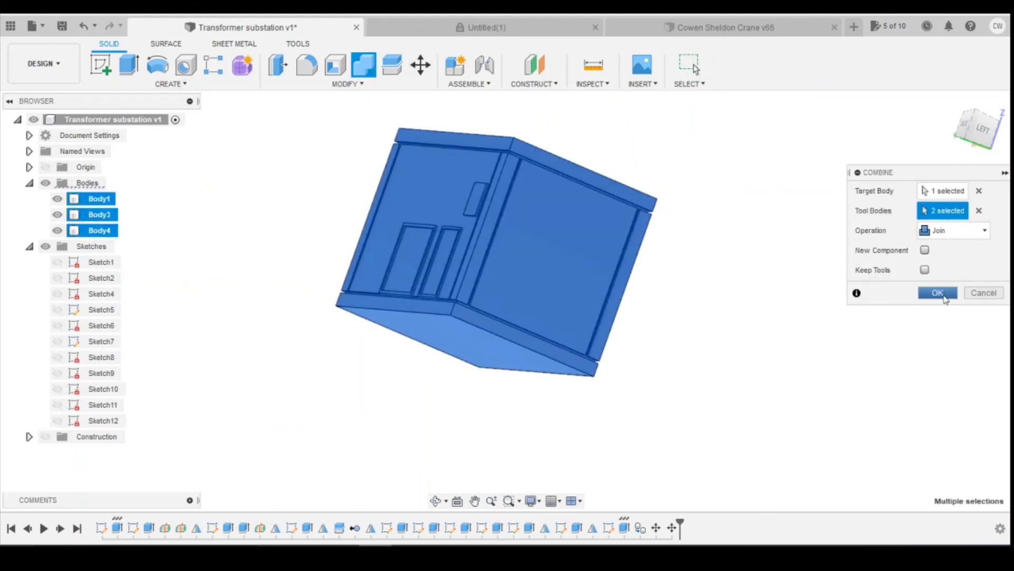
click(938, 293)
Step: Examine the reference photos and the measured drawing in Photos for the building's roof shape and remaining exterior details
mouse_move(508, 297)
shift+middle_down()
mouse_move(608, 295)
mouse_move(565, 295)
shift+middle_up()
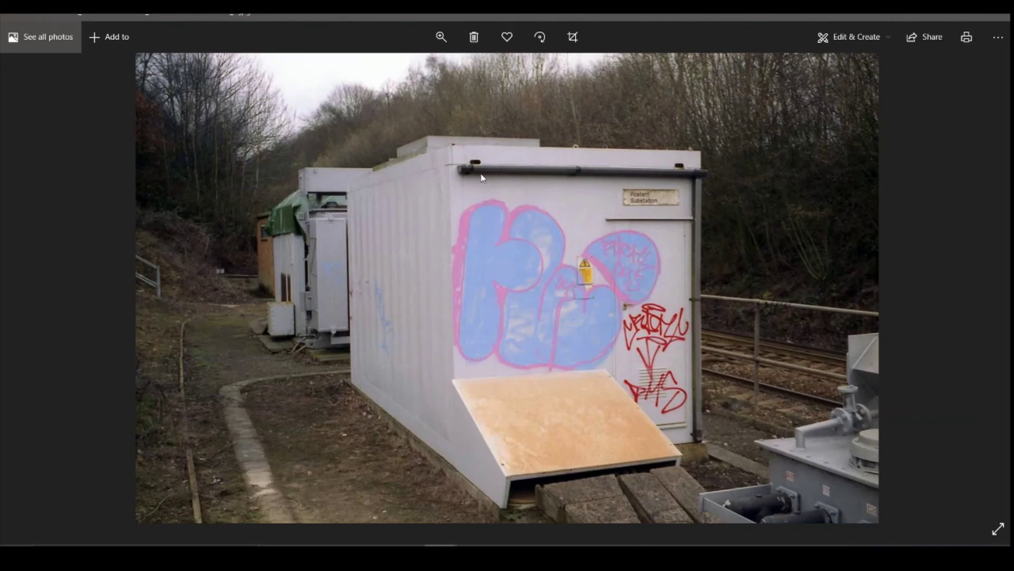
key(Right)
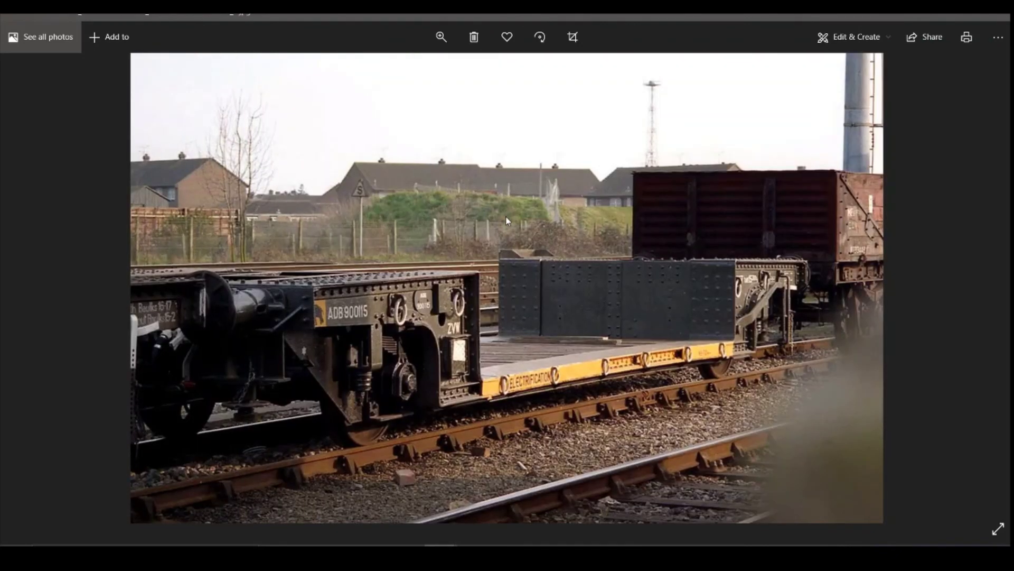
key(Right)
key(Right)
key(Right)
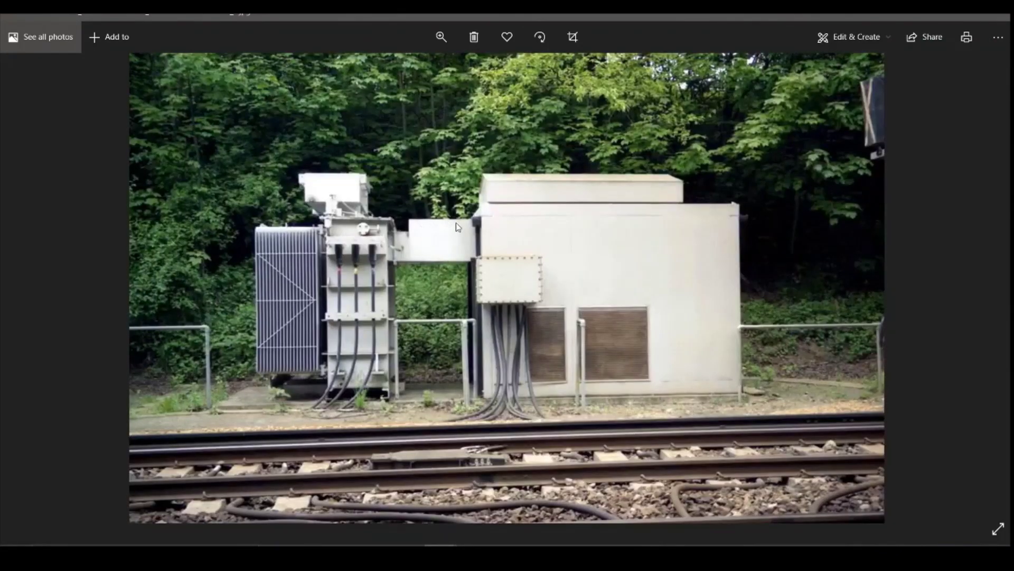
key(Right)
key(Right)
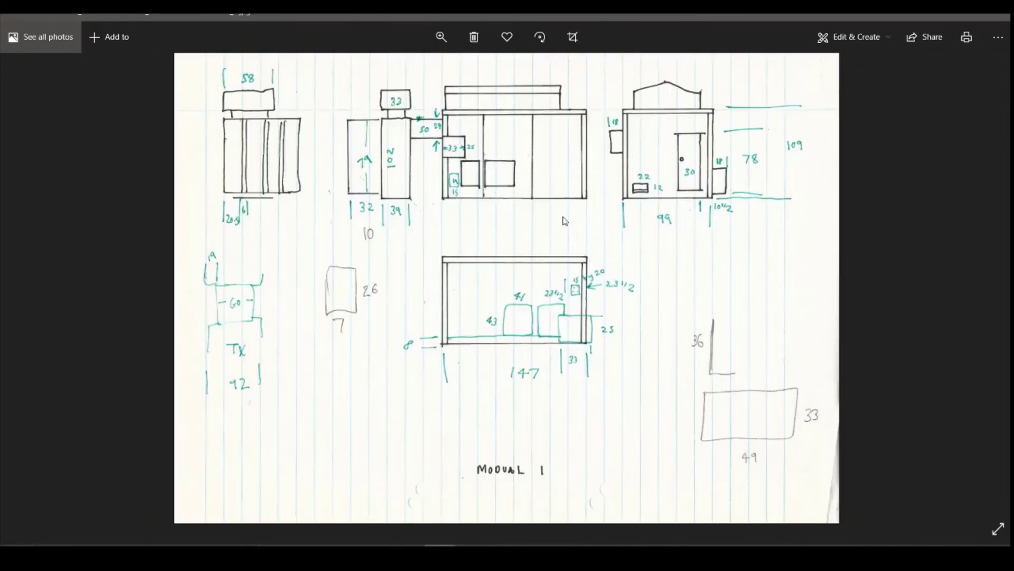
key(Right)
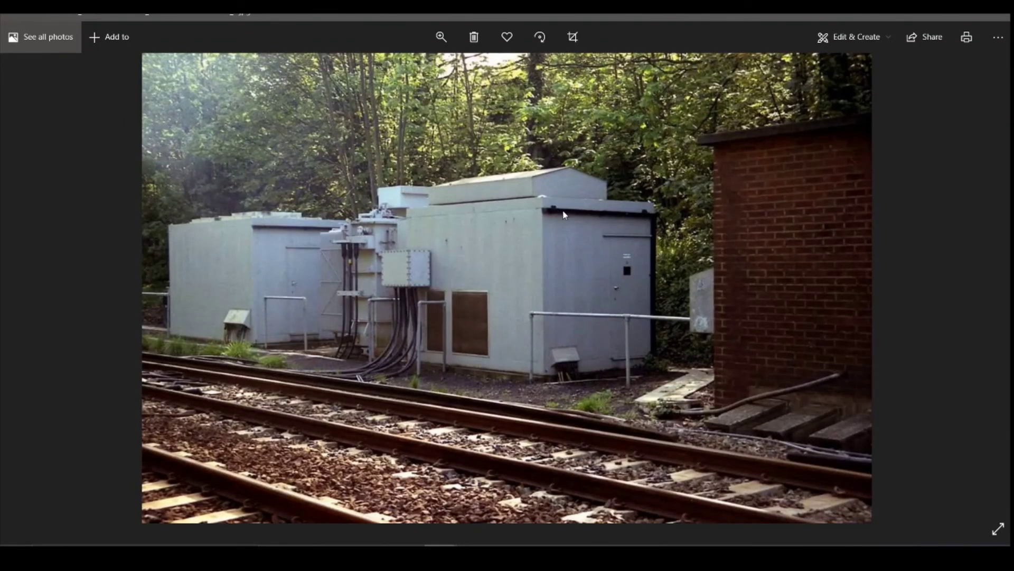
key(Left)
key(Left)
key(Left)
key(Left)
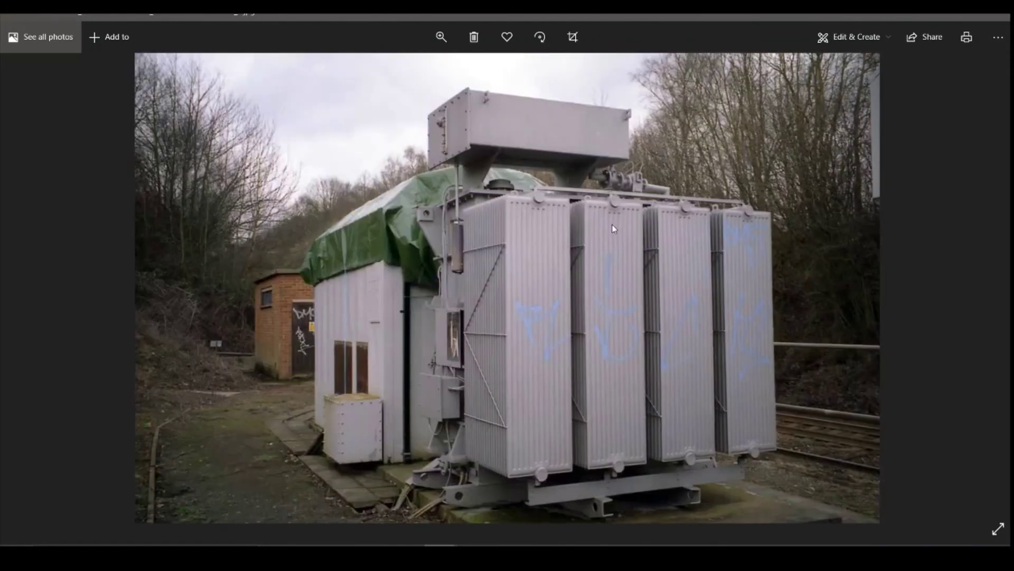
key(Left)
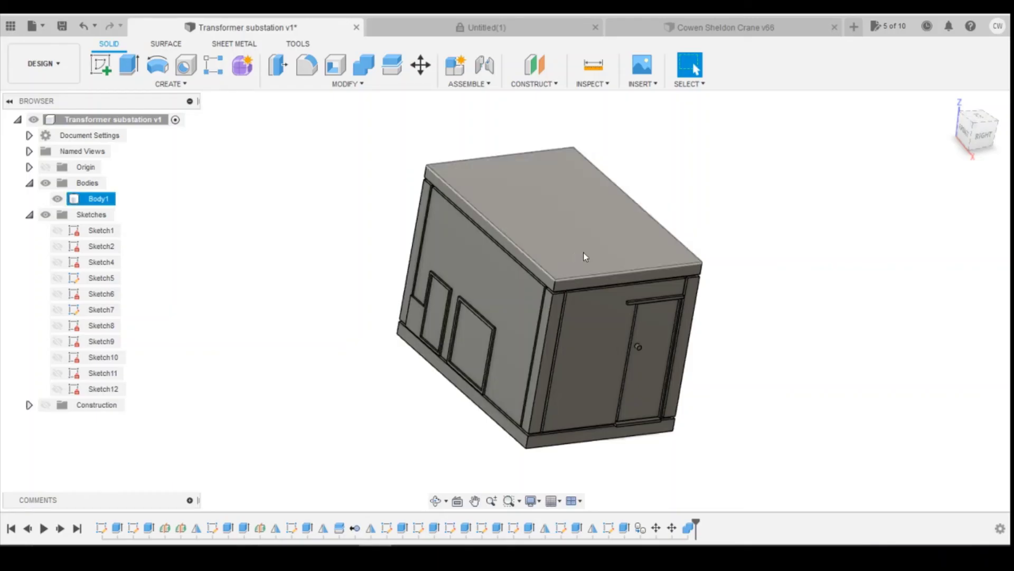
Step: Sketch on the building's top face and offset its outline 0.8 mm inward
click(100, 64)
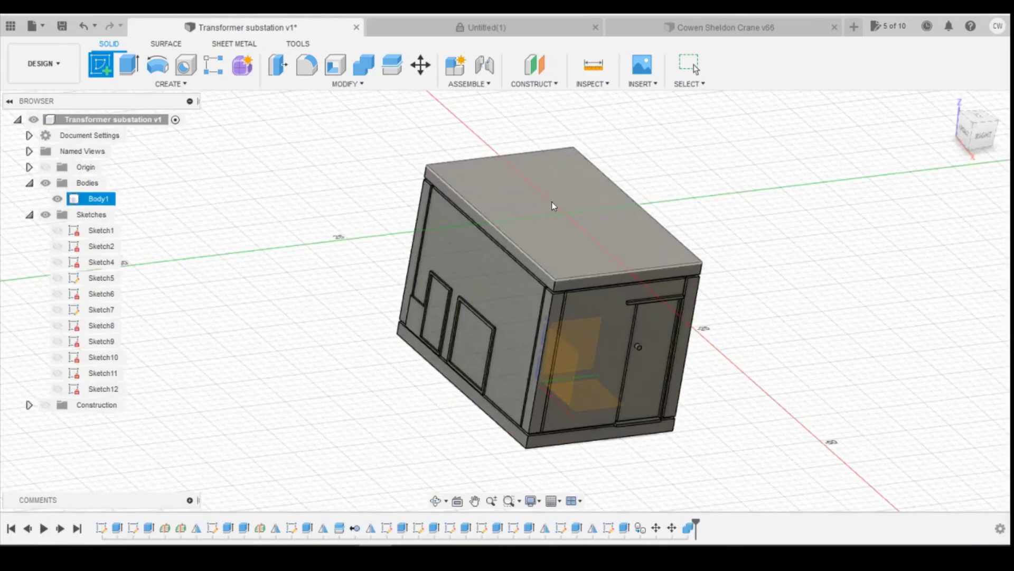
click(553, 206)
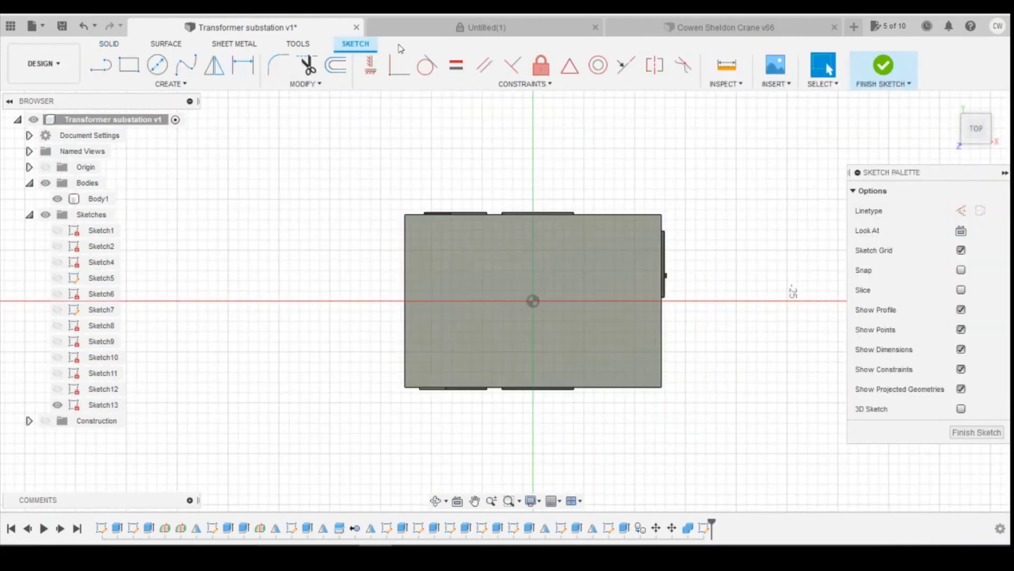
key(o)
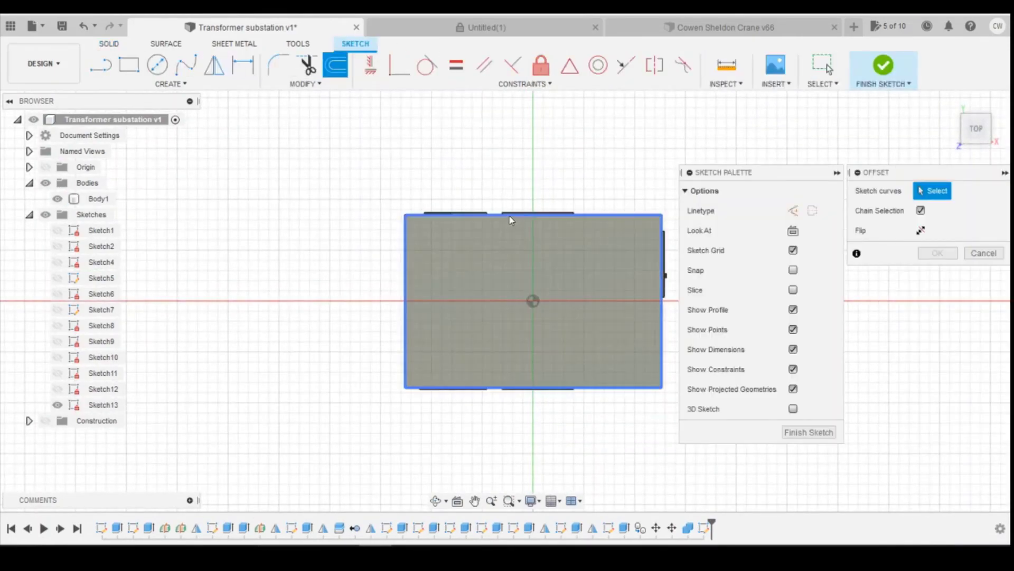
click(510, 215)
drag(498, 219, 498, 229)
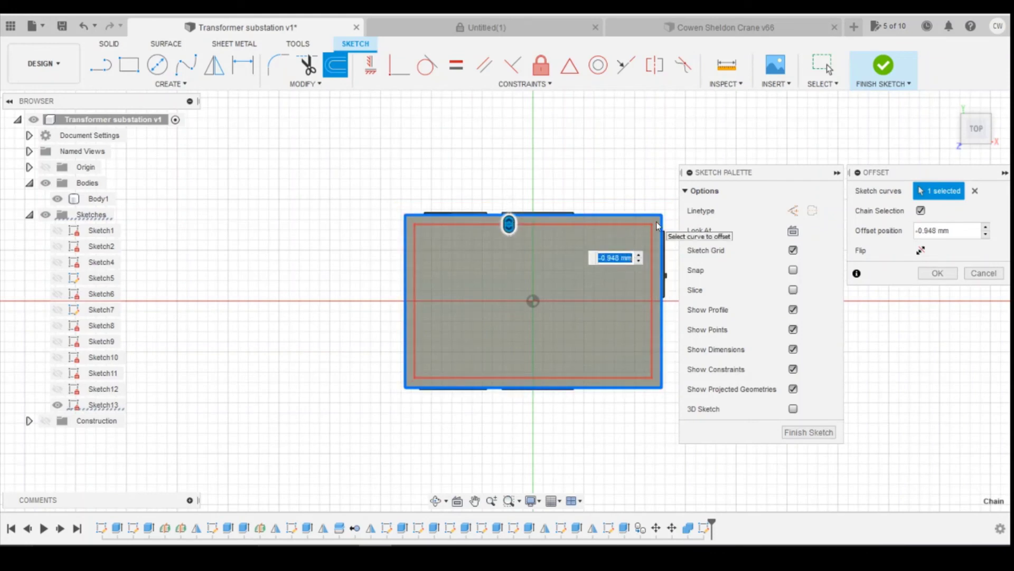
text(0.8)
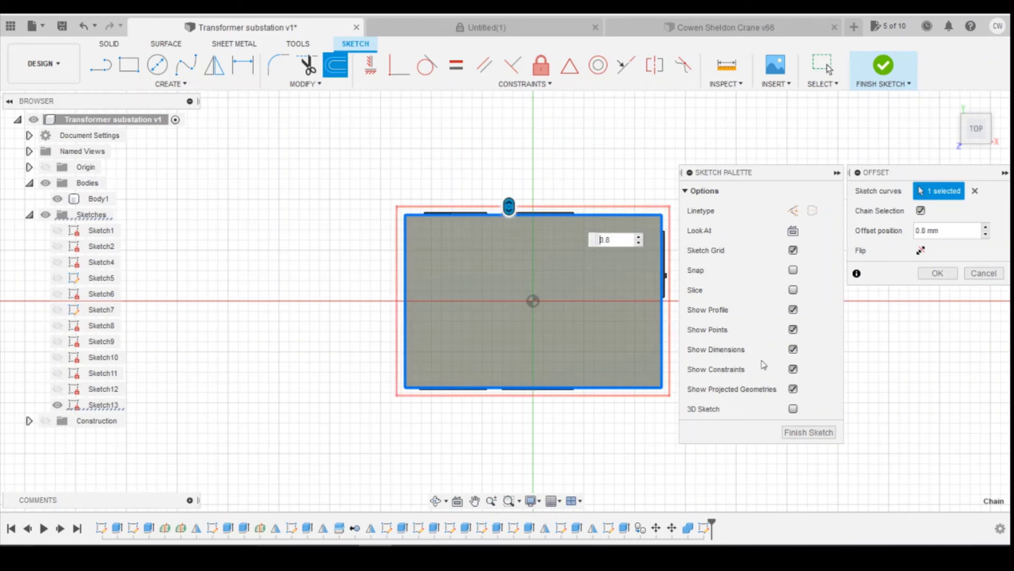
text(-)
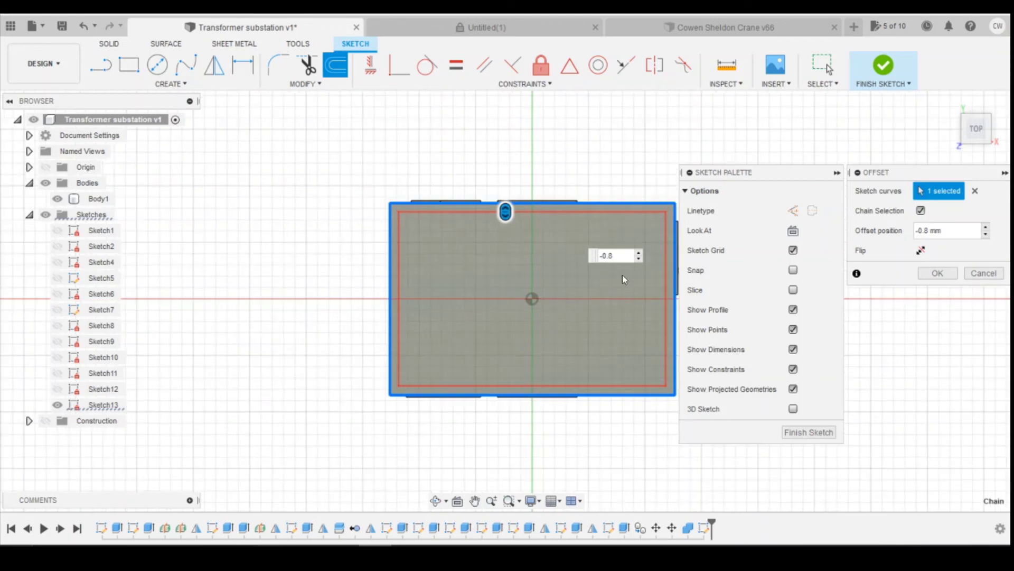
key(Return)
Step: Cut the inner roof profile 1.373 mm down into the building, leaving the raised rim around it
right_click(568, 257)
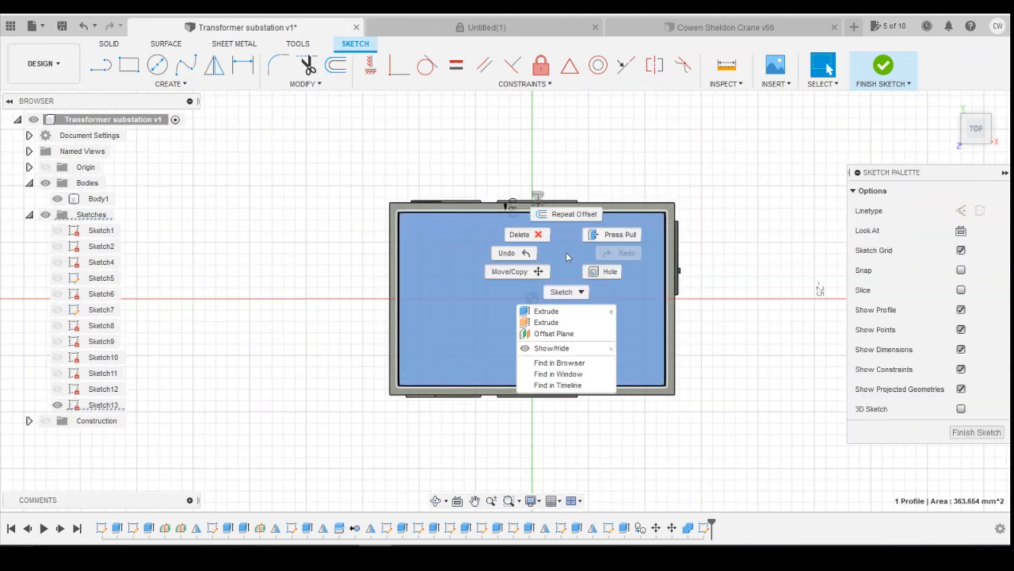
click(543, 310)
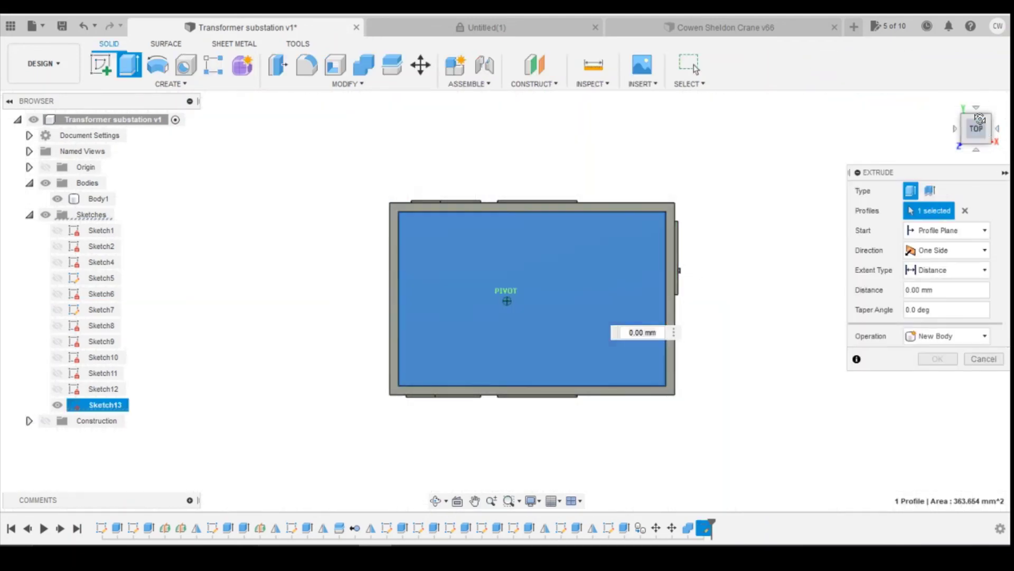
double_click(628, 331)
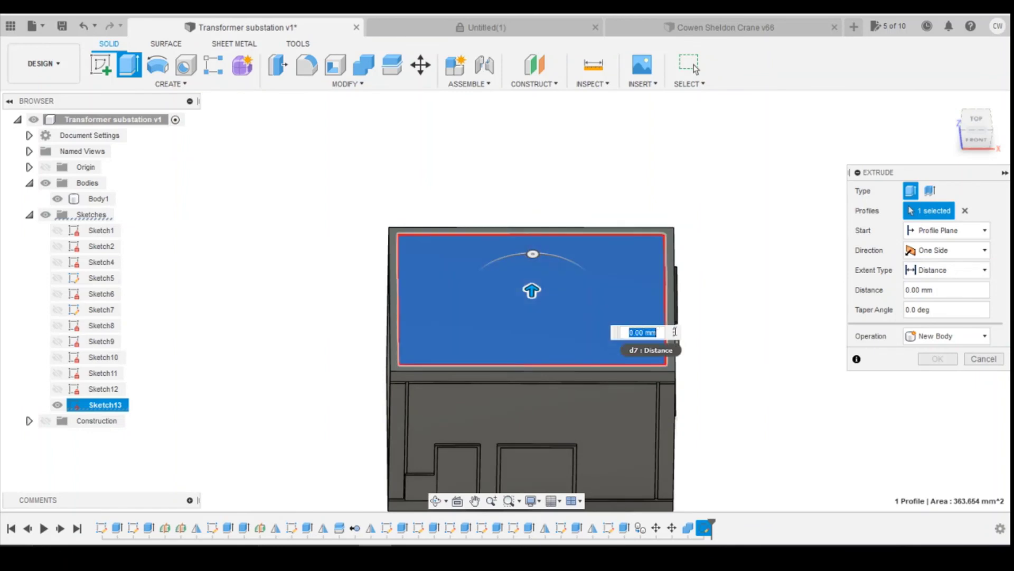
text(1.373)
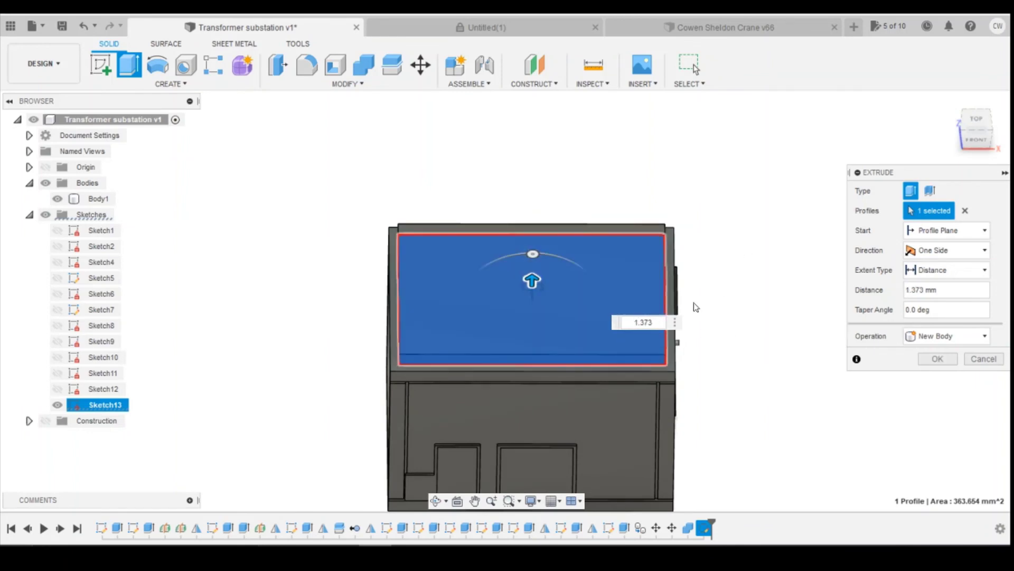
text(-)
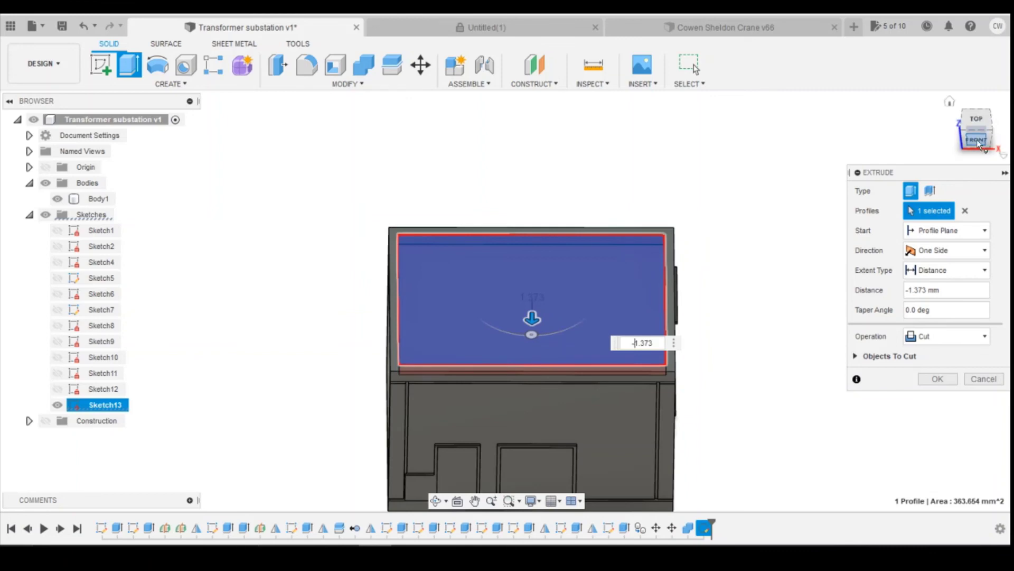
drag(977, 132, 967, 166)
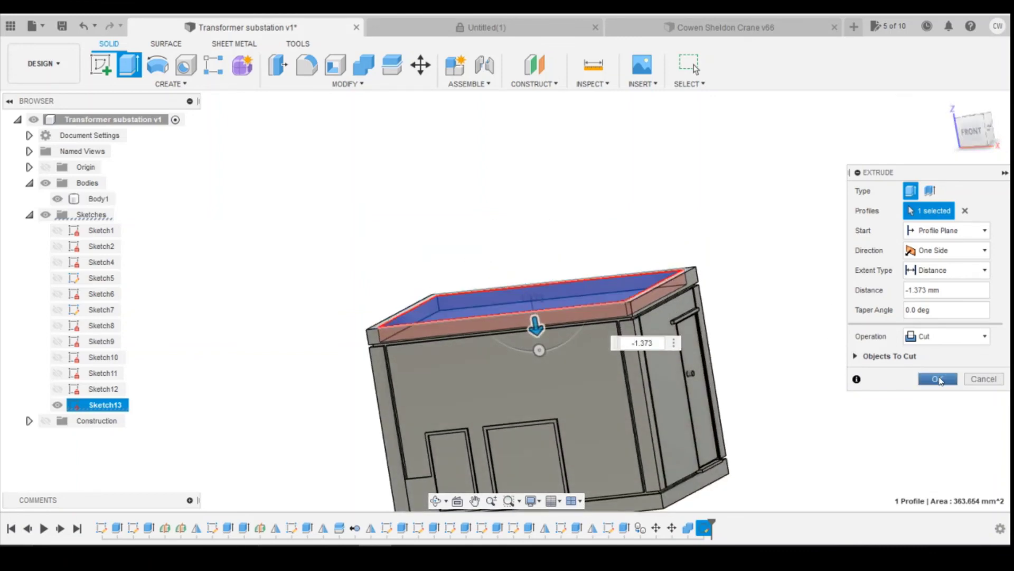
click(937, 379)
Step: Sketch on the building's underside and offset its outline 1.2 mm inward
mouse_move(507, 300)
shift+middle_down()
mouse_move(492, 353)
mouse_move(501, 259)
mouse_move(513, 343)
mouse_move(500, 264)
shift+middle_up()
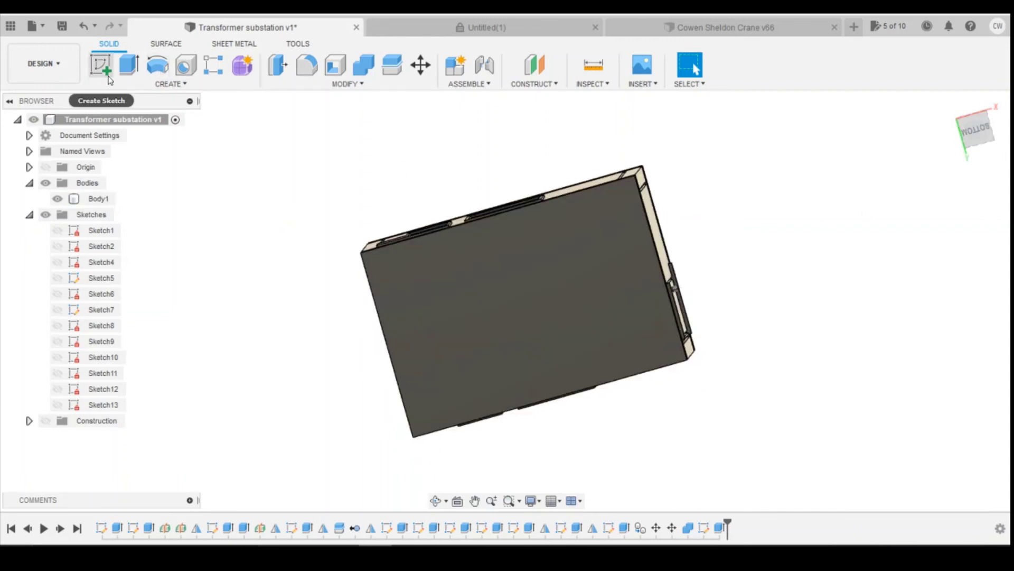
click(99, 81)
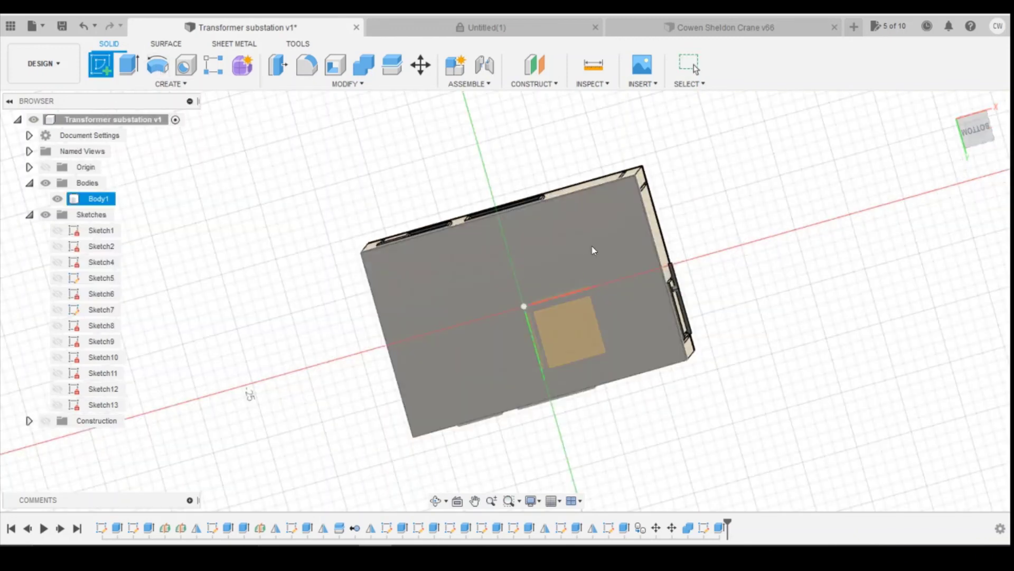
click(636, 265)
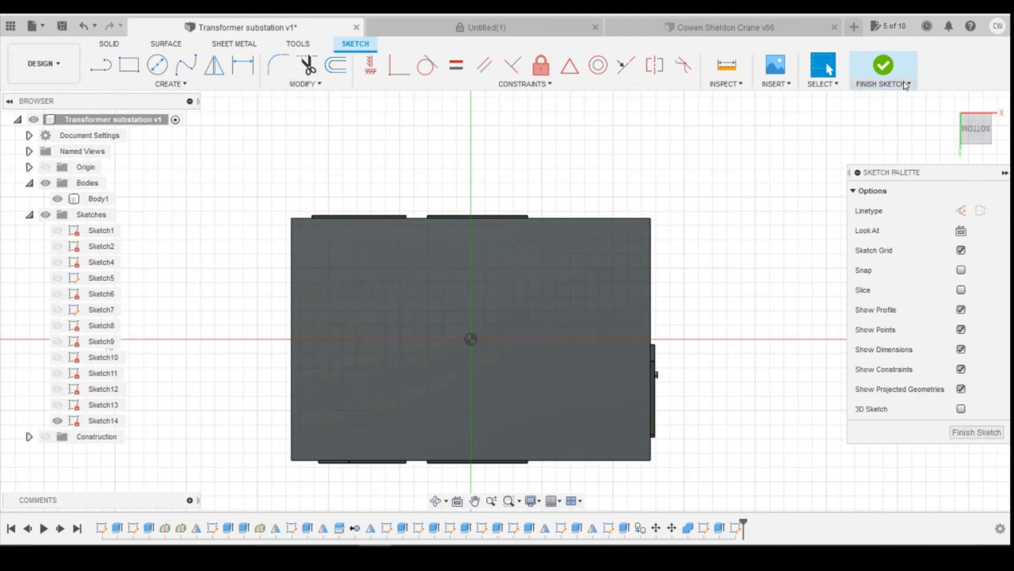
click(335, 65)
click(414, 220)
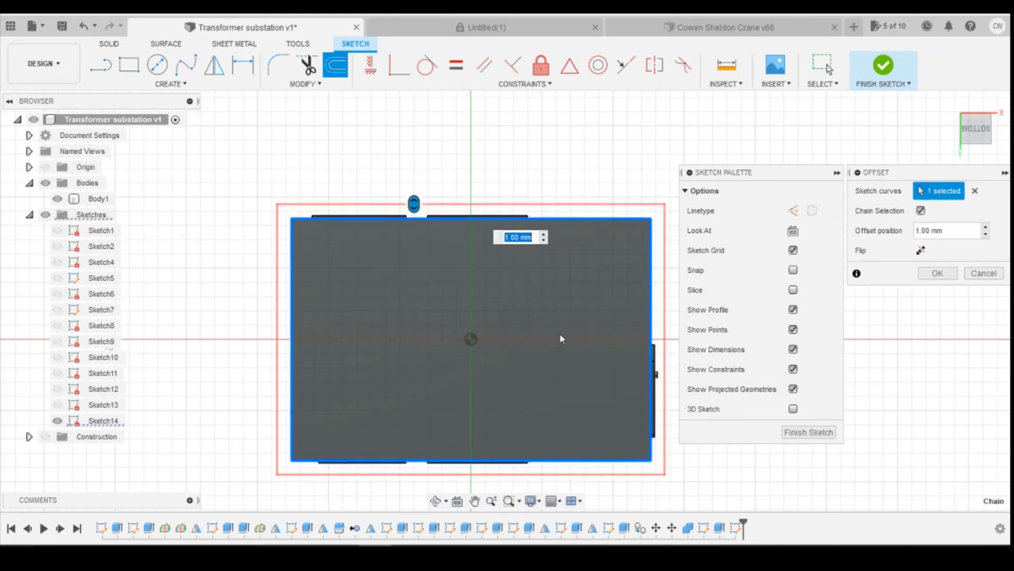
drag(414, 203, 414, 242)
text(-1)
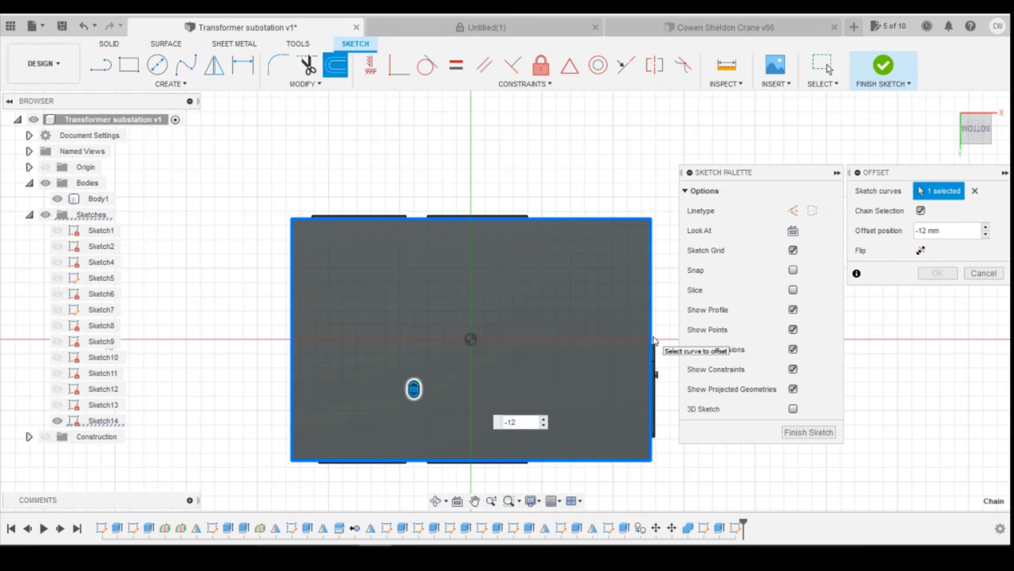
text(.2)
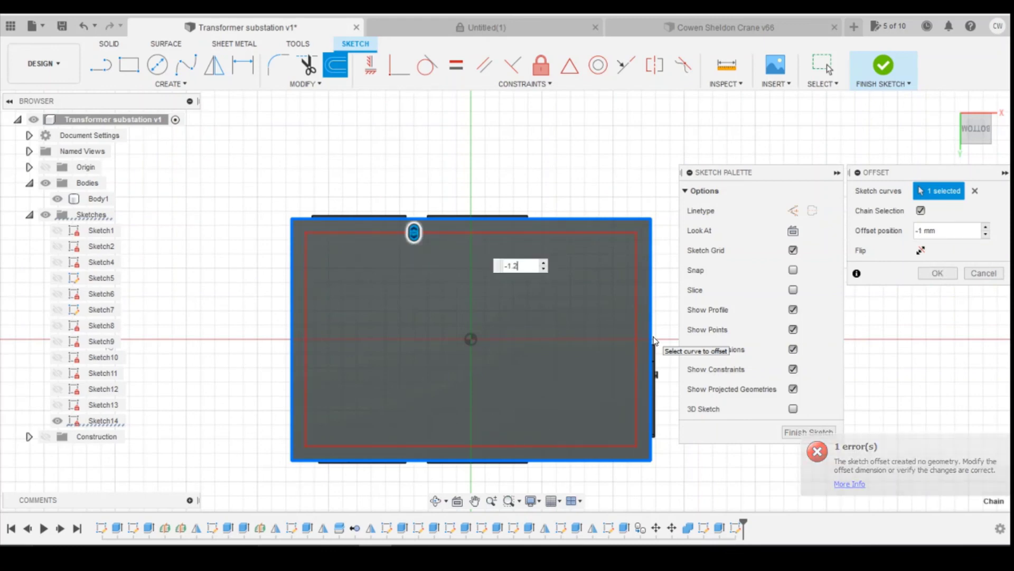
key(Return)
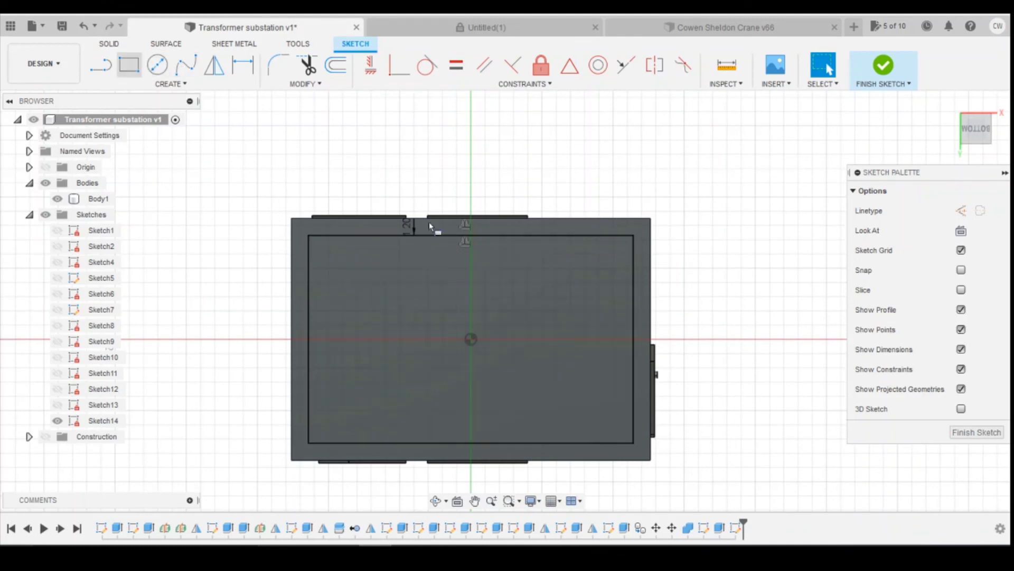
Step: Draw a 1 mm wide center rectangle at the origin, spanning the short dimension of the inner outline as a dividing wall
key(r)
click(136, 83)
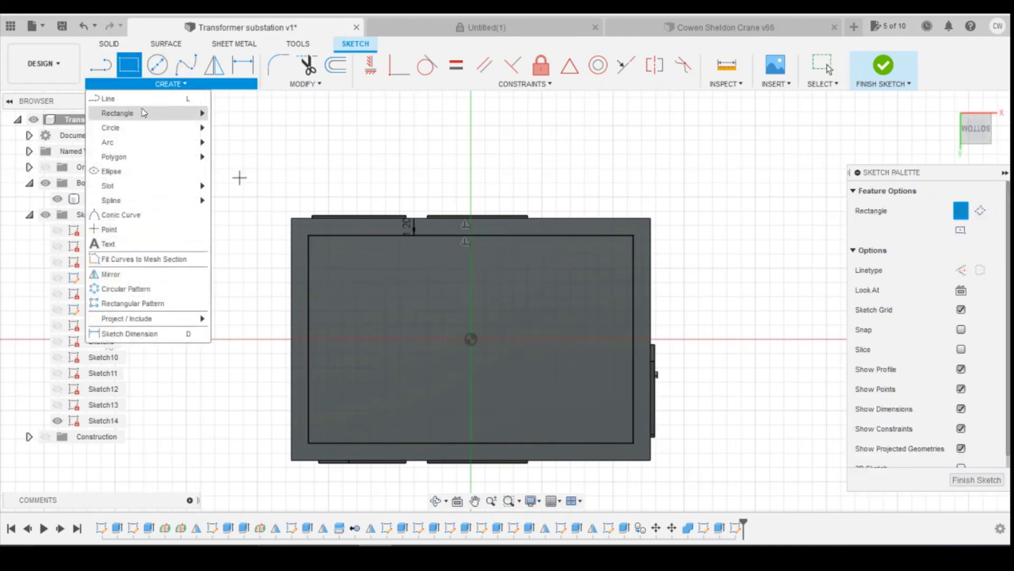
mouse_move(141, 148)
mouse_move(154, 114)
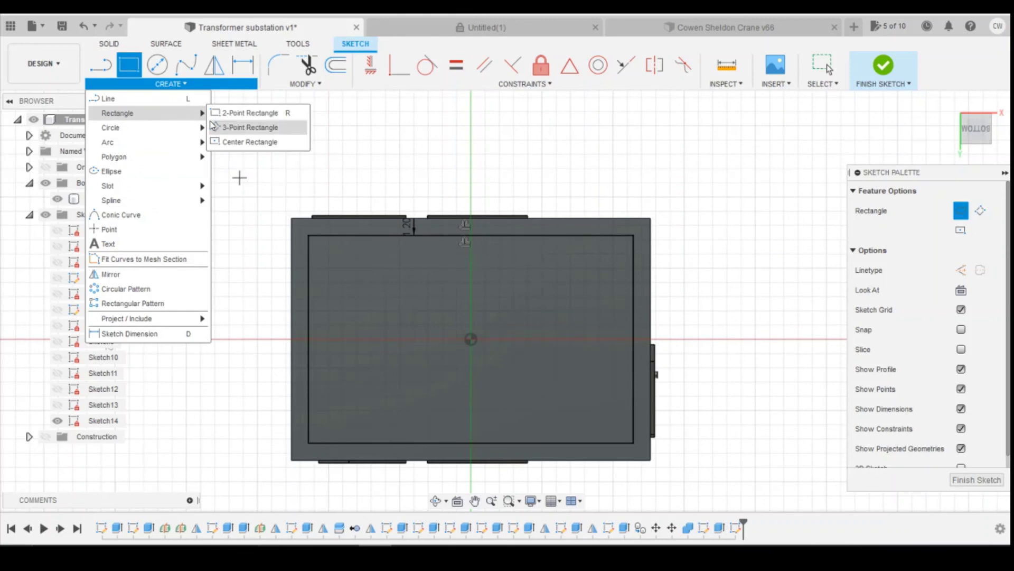
click(251, 142)
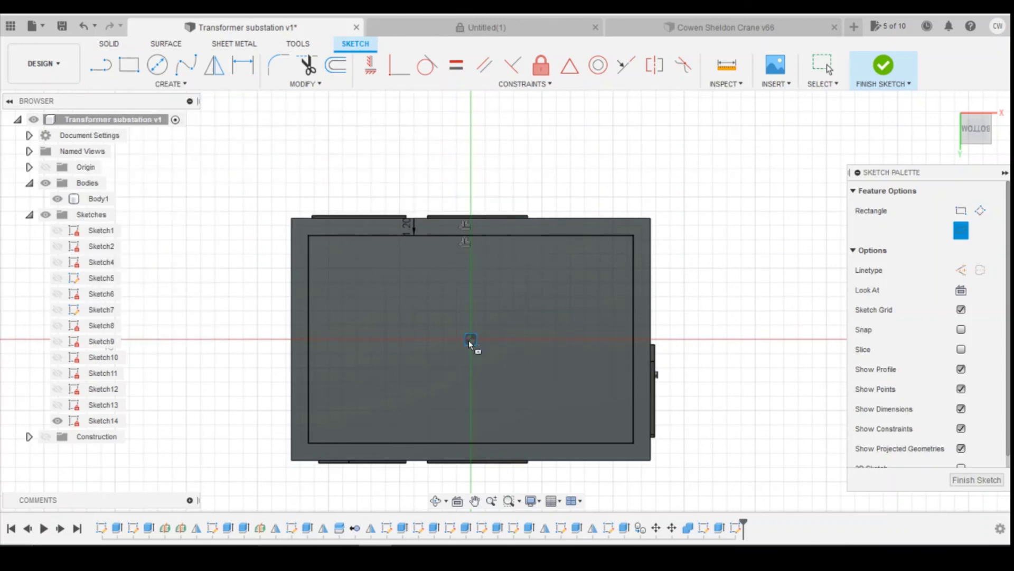
click(469, 341)
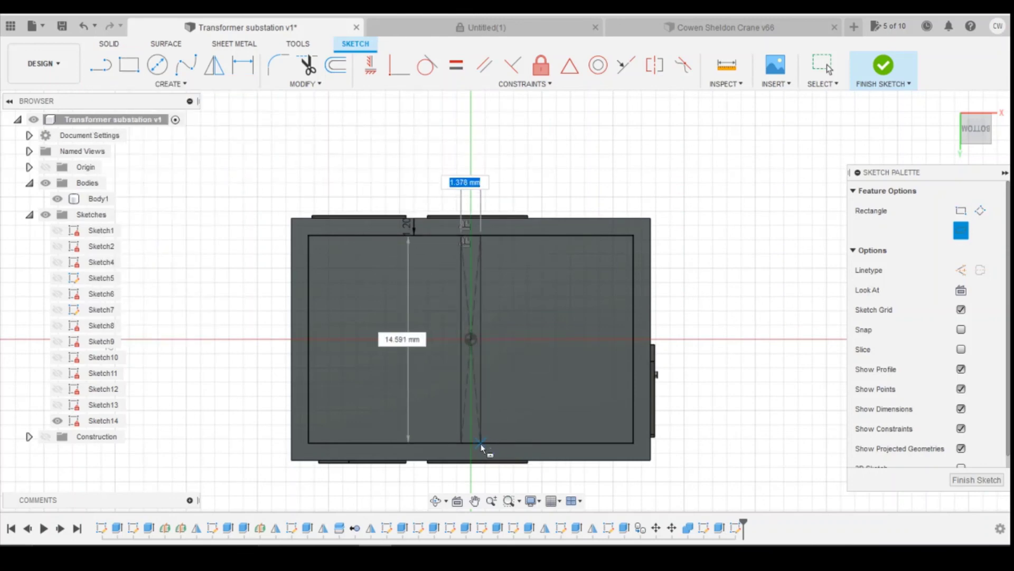
text(1)
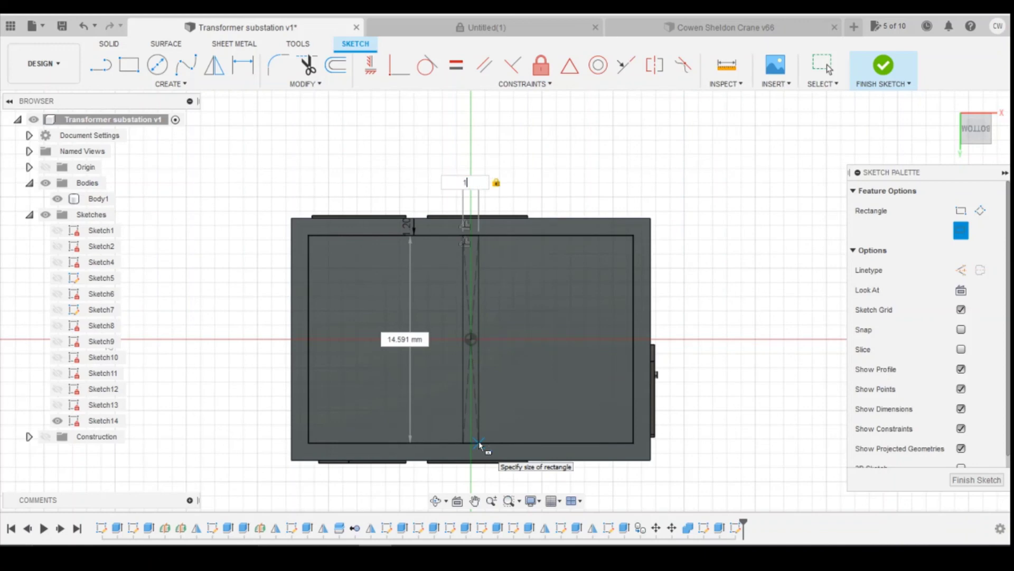
key(Return)
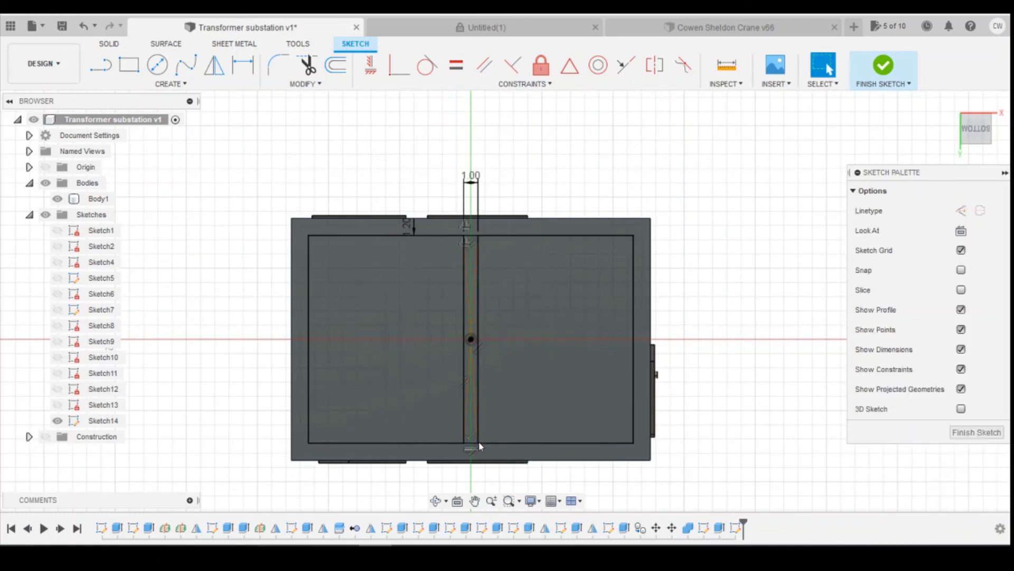
Step: Cut the two underside profiles beside the dividing strip 16 mm up into the building to hollow it out
click(423, 354)
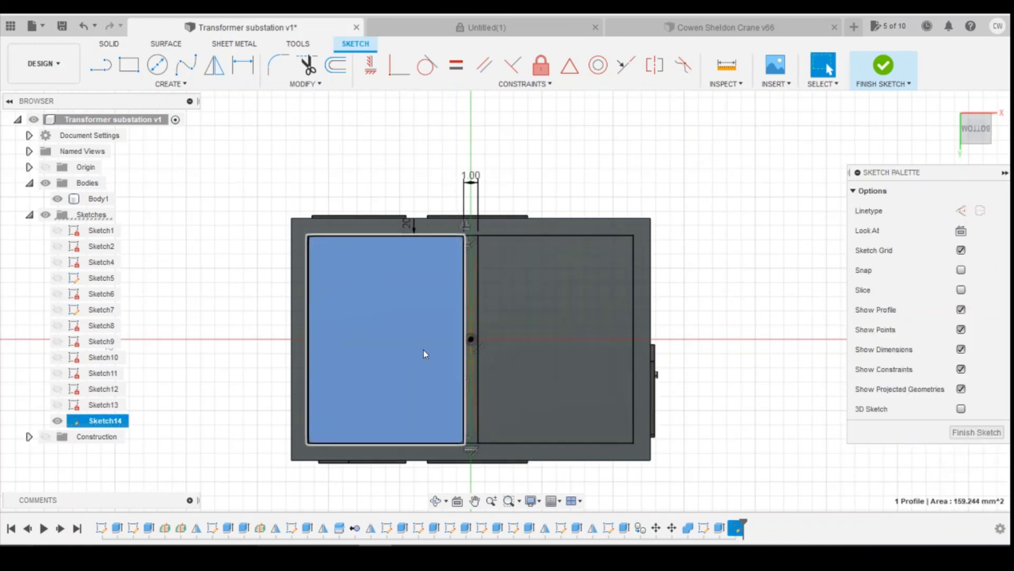
right_click(562, 350)
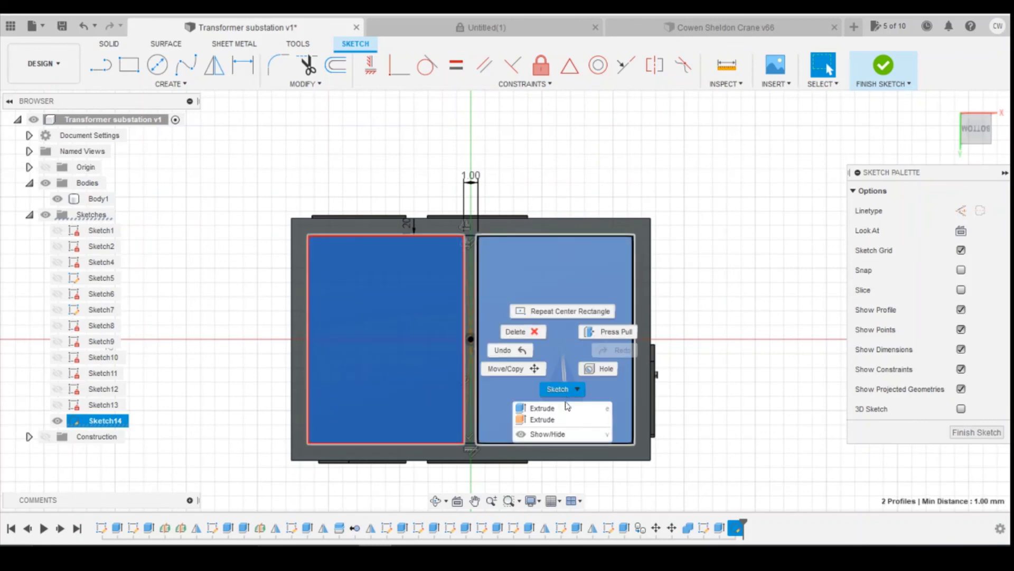
click(534, 407)
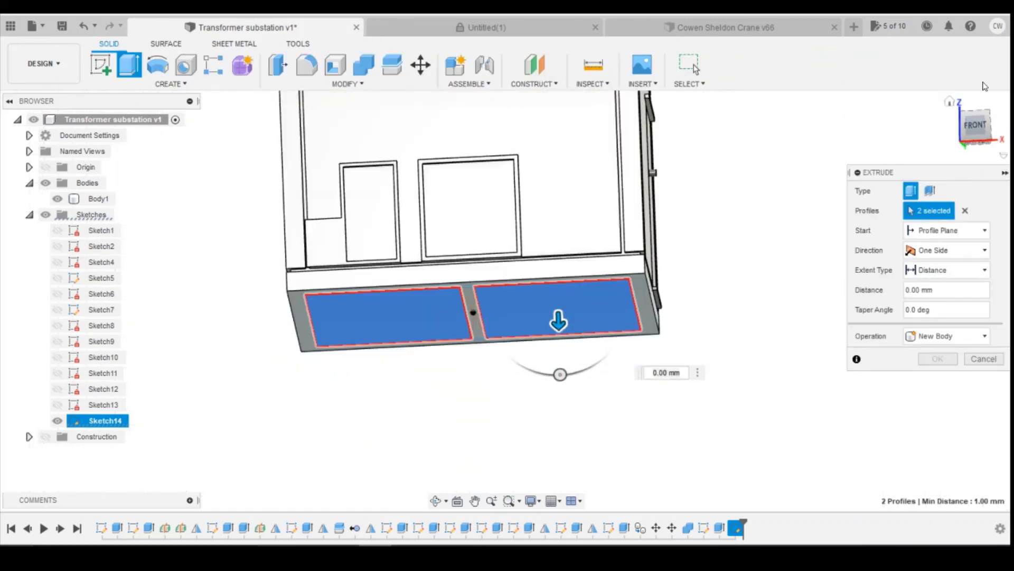
drag(555, 314, 555, 114)
scroll(604, 252, down, 3)
drag(590, 218, 589, 178)
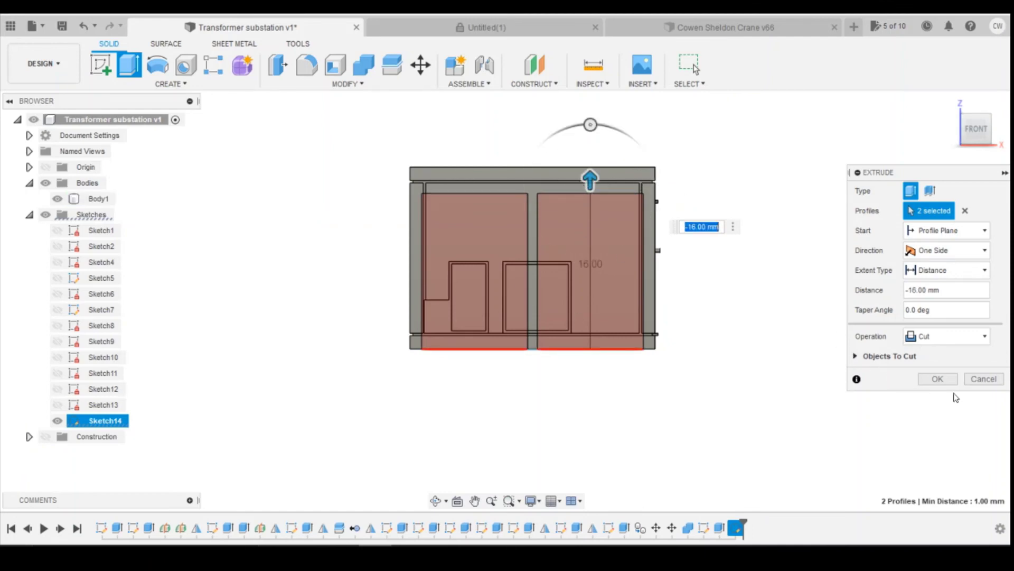
click(936, 379)
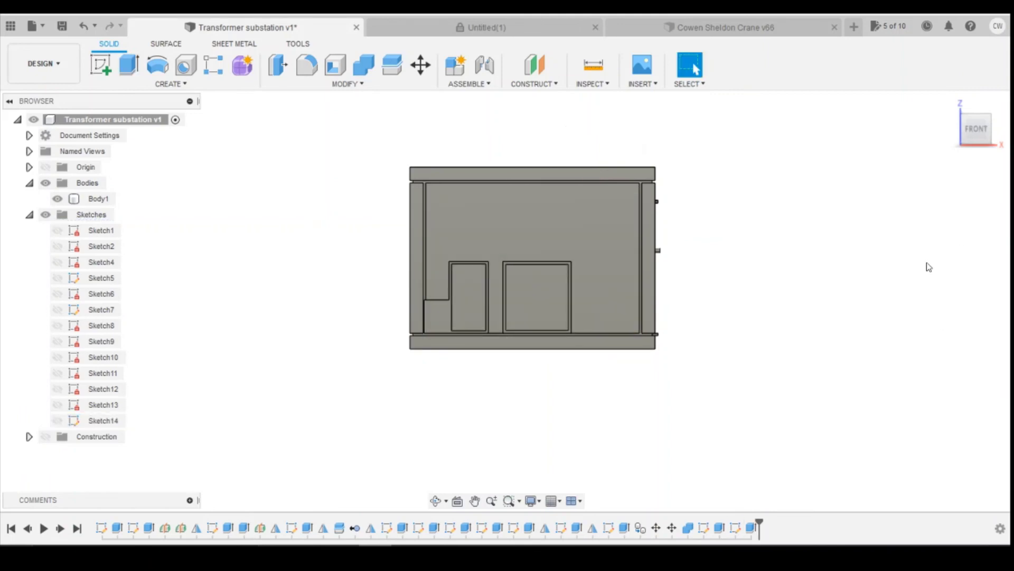
mouse_move(974, 130)
mouse_down()
mouse_move(959, 91)
mouse_move(979, 132)
mouse_up()
shift+middle_drag(979, 132, 906, 185)
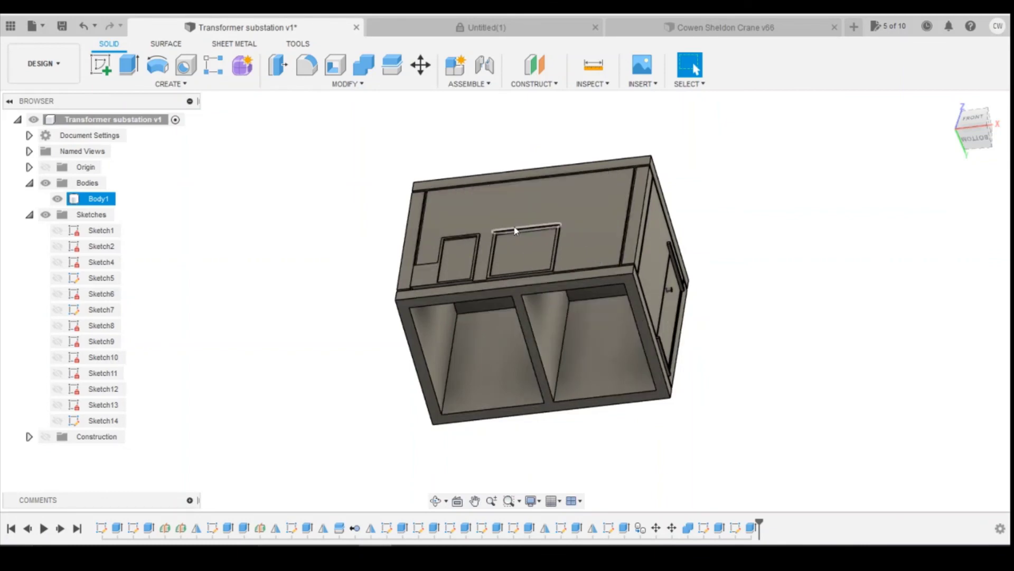
mouse_move(507, 300)
shift+middle_down()
mouse_move(526, 375)
mouse_move(592, 364)
mouse_move(607, 328)
mouse_move(603, 304)
shift+middle_up()
click(990, 115)
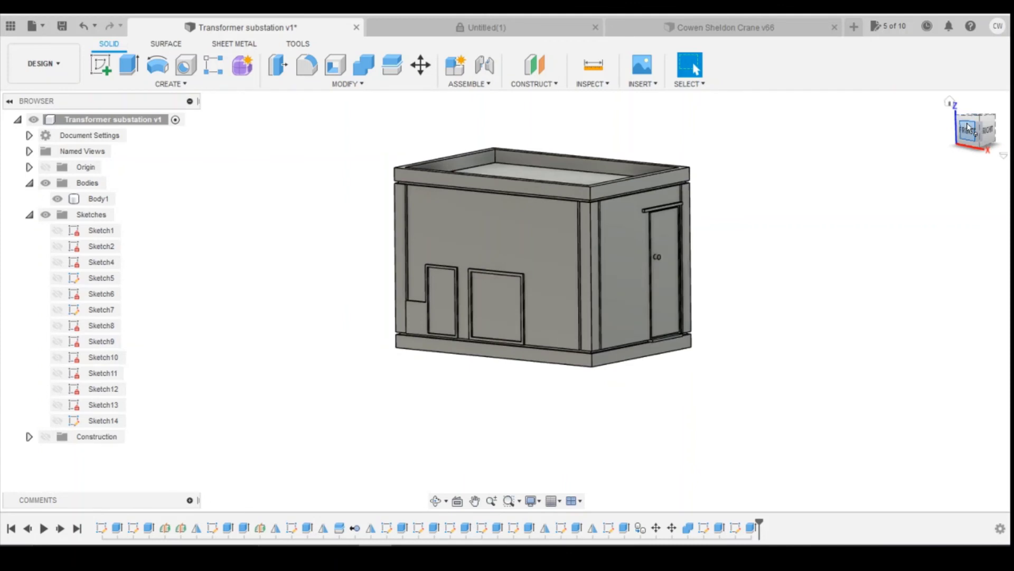